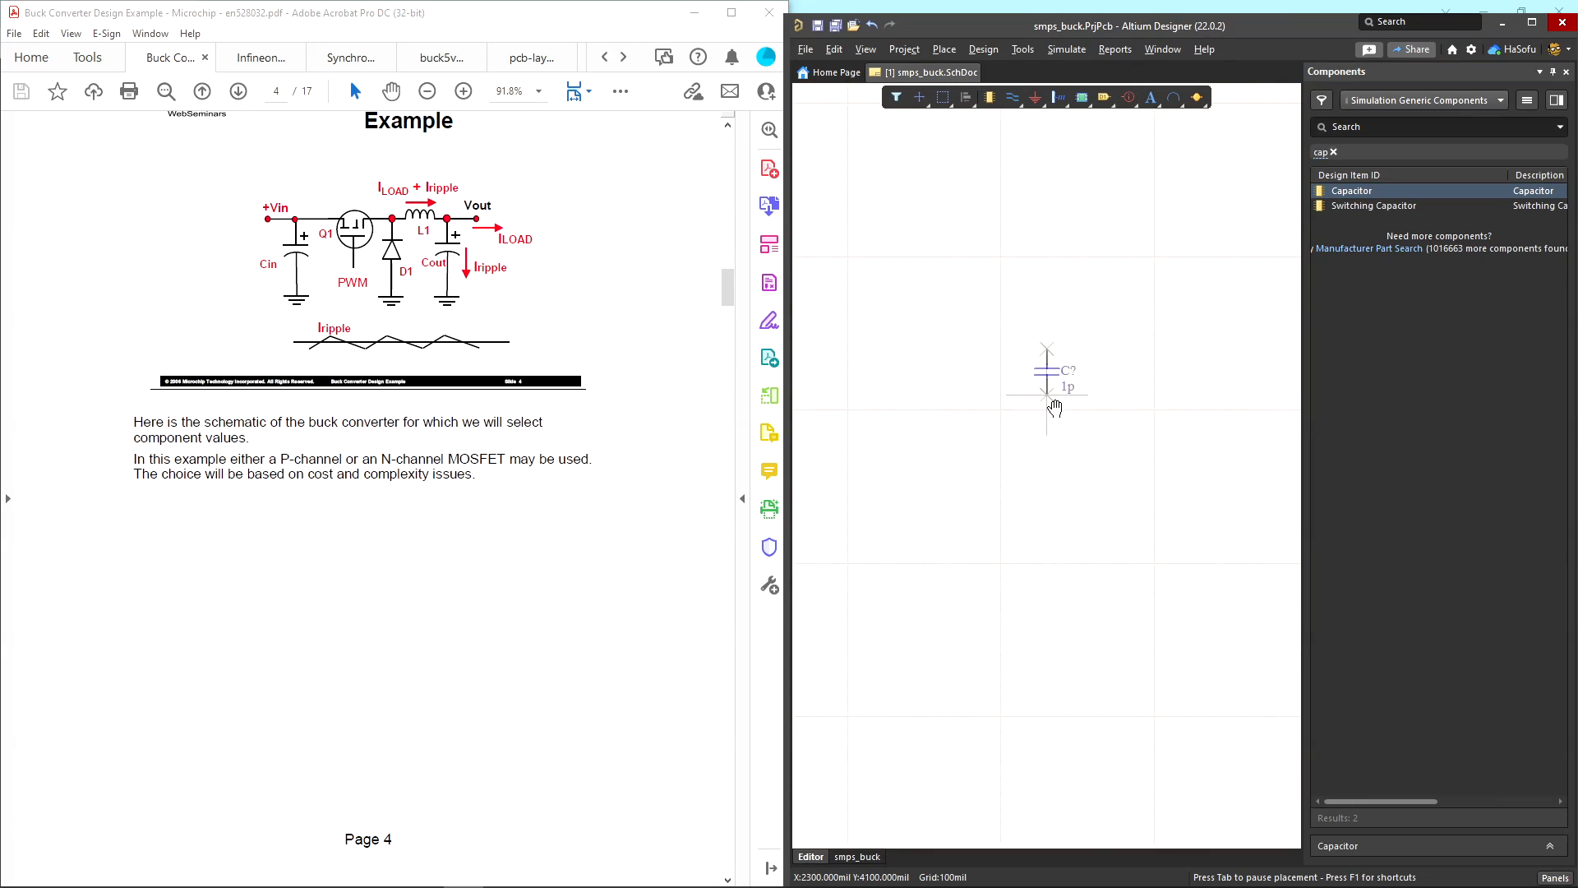
Step: Place two generic capacitors on the schematic with a gap between them for the input and output sides
click(901, 420)
click(1192, 408)
key(Escape)
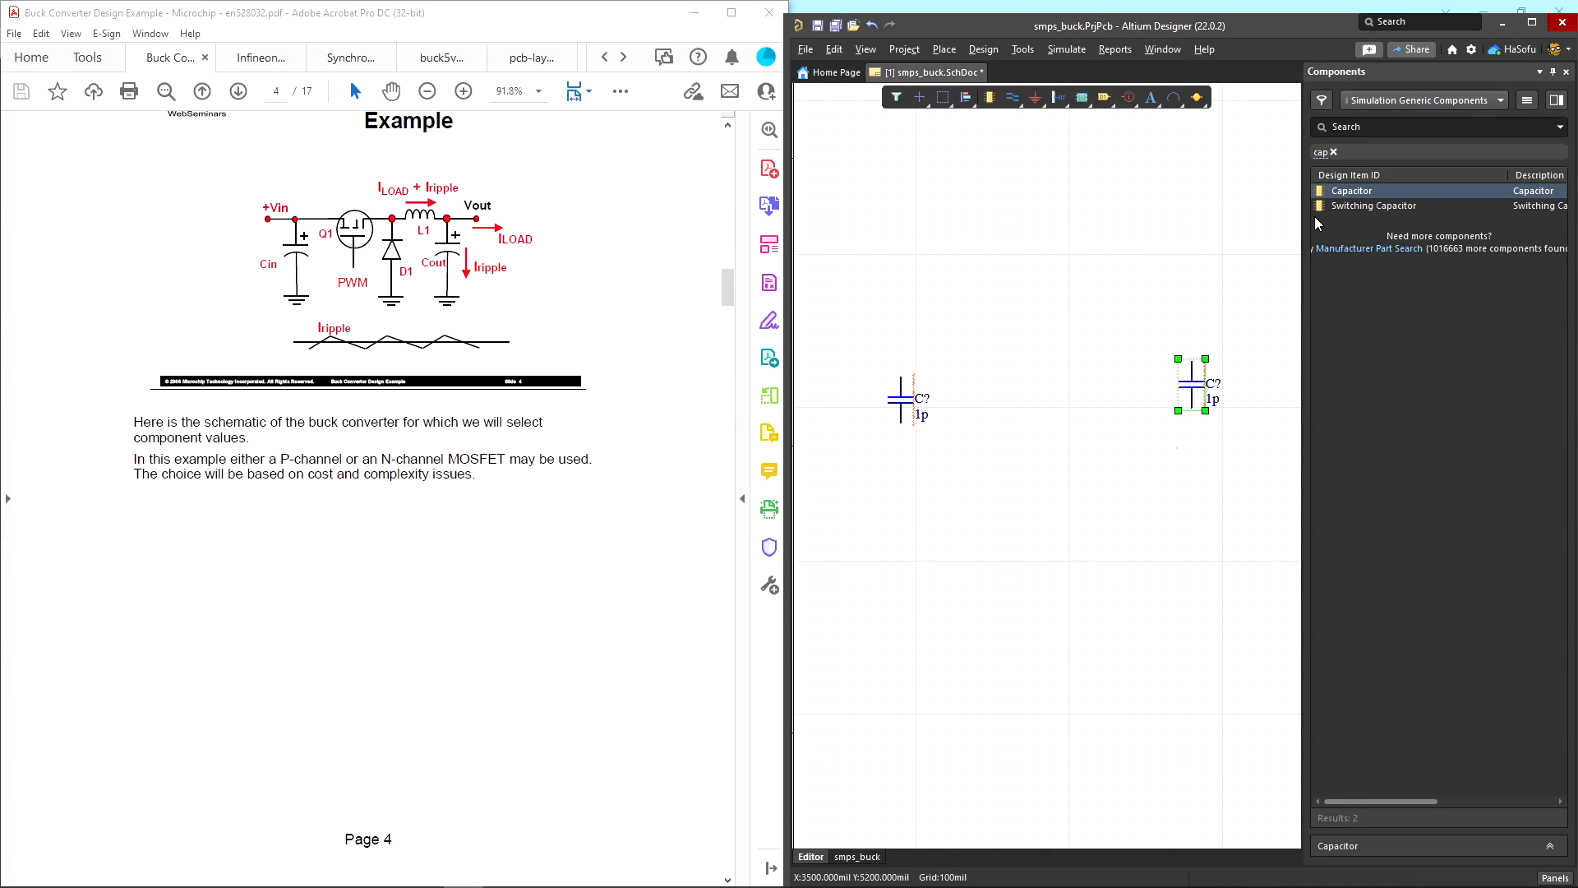
Step: Search the components for "power" and place a MOSFET N-ch VDMOS between and slightly above the two capacitors
click(1333, 152)
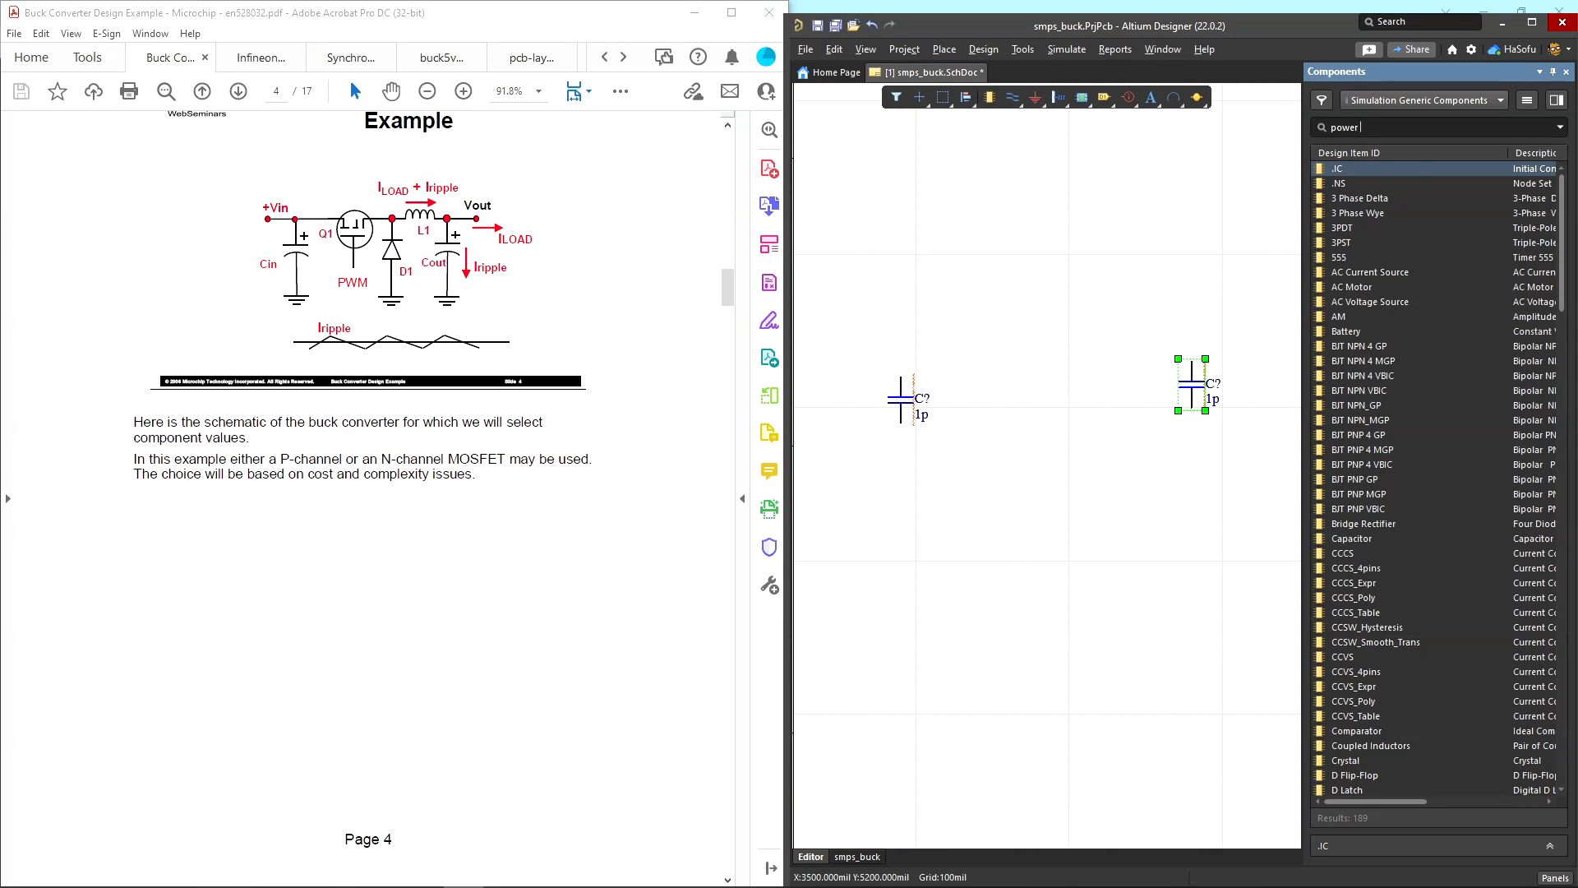
key(Return)
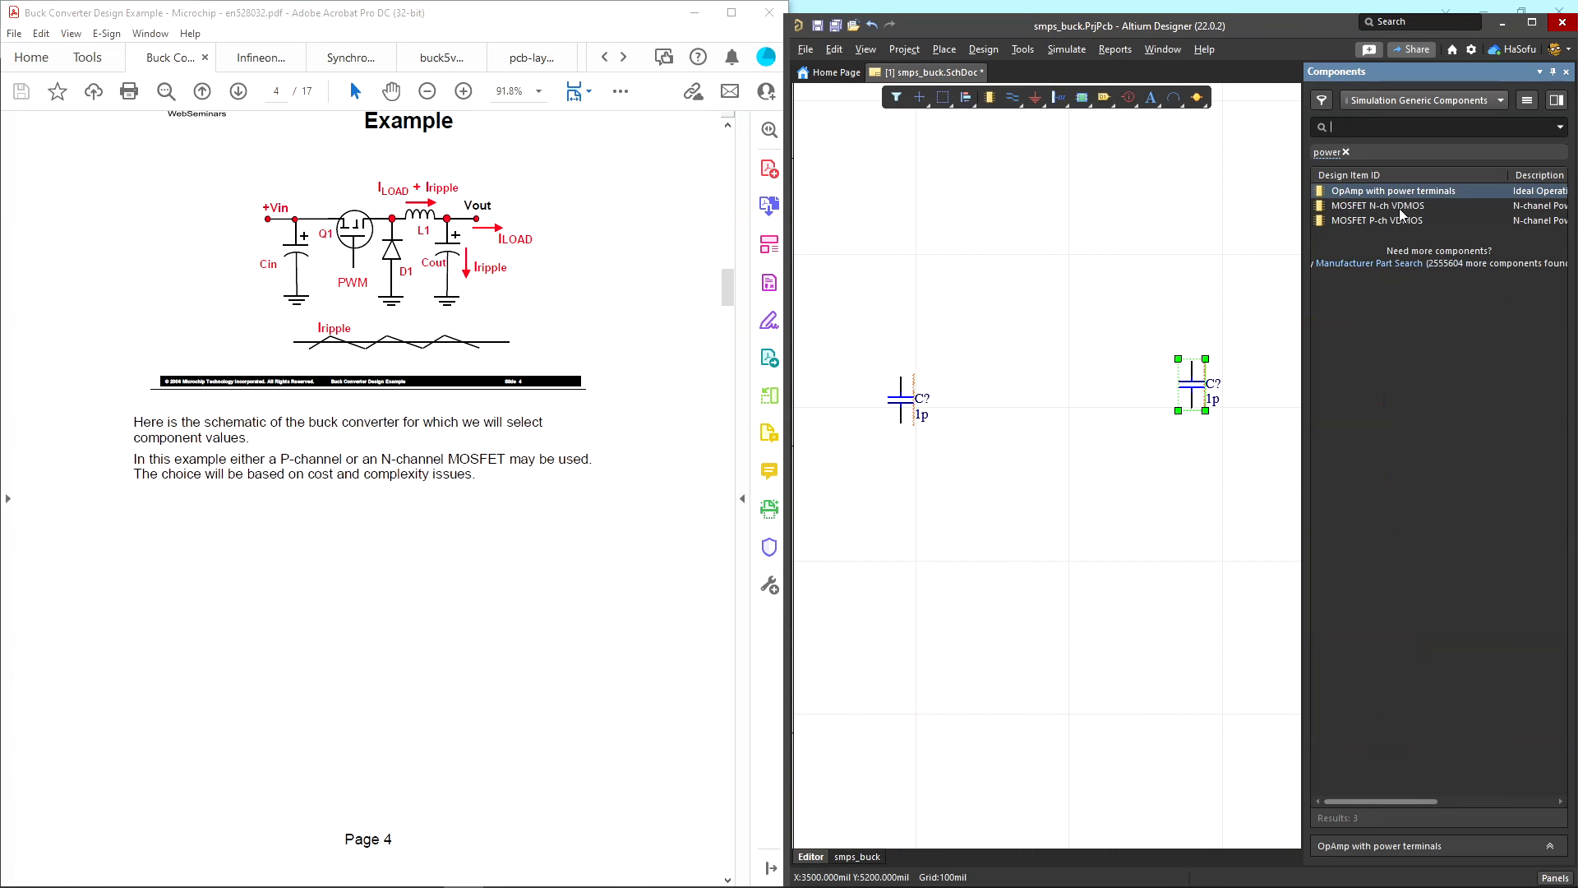
drag(1377, 205, 1068, 393)
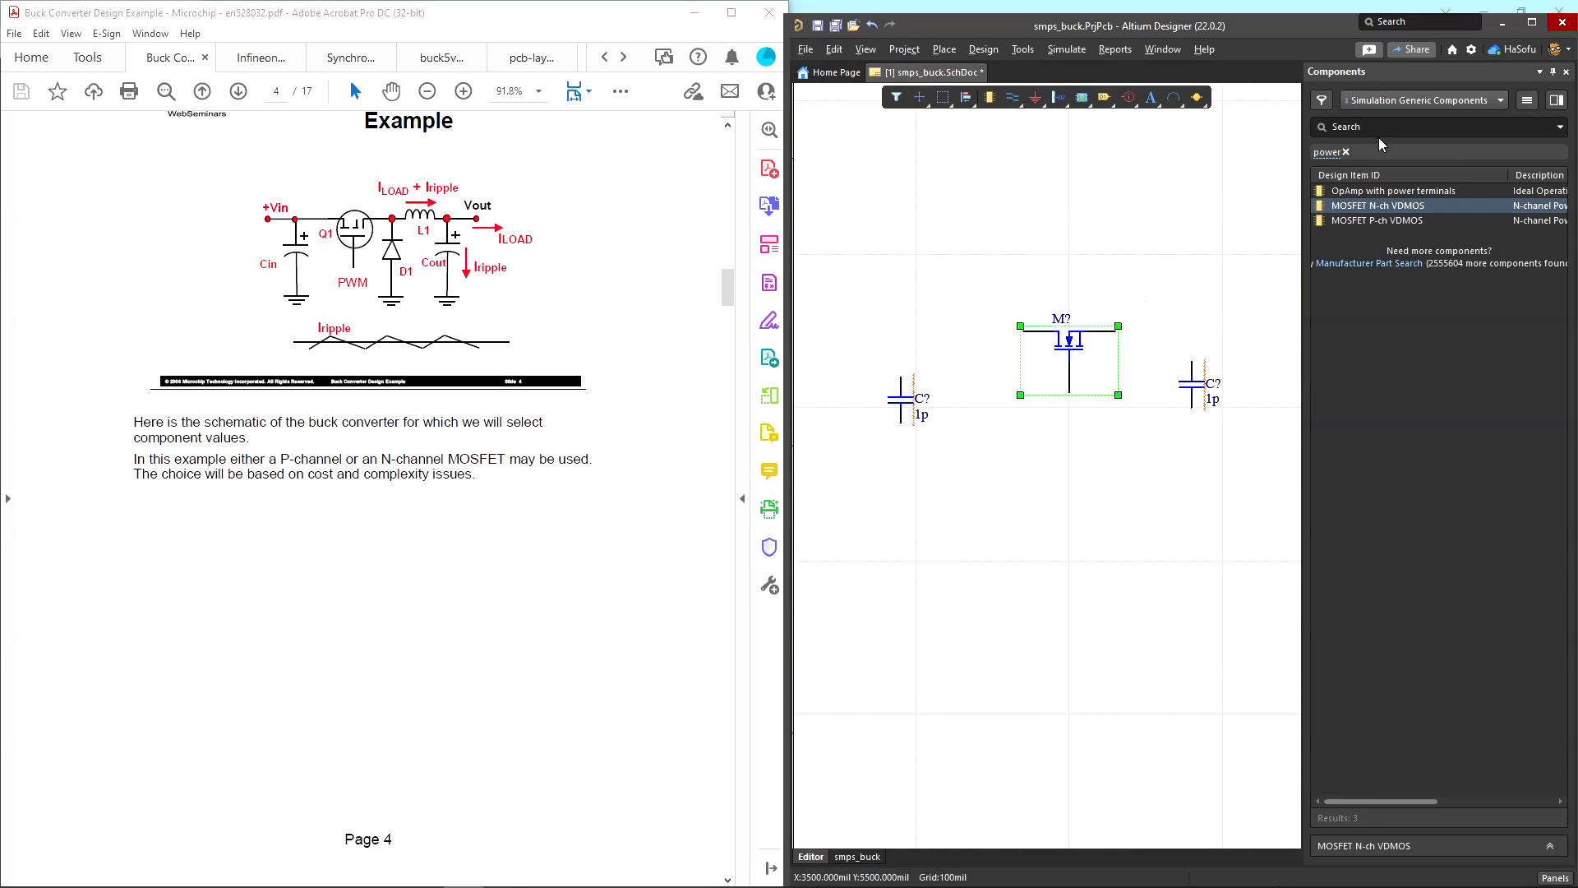
Step: Search the components for "diode" and place a generic Diode, oriented vertically, to the right of the second capacitor
click(1346, 153)
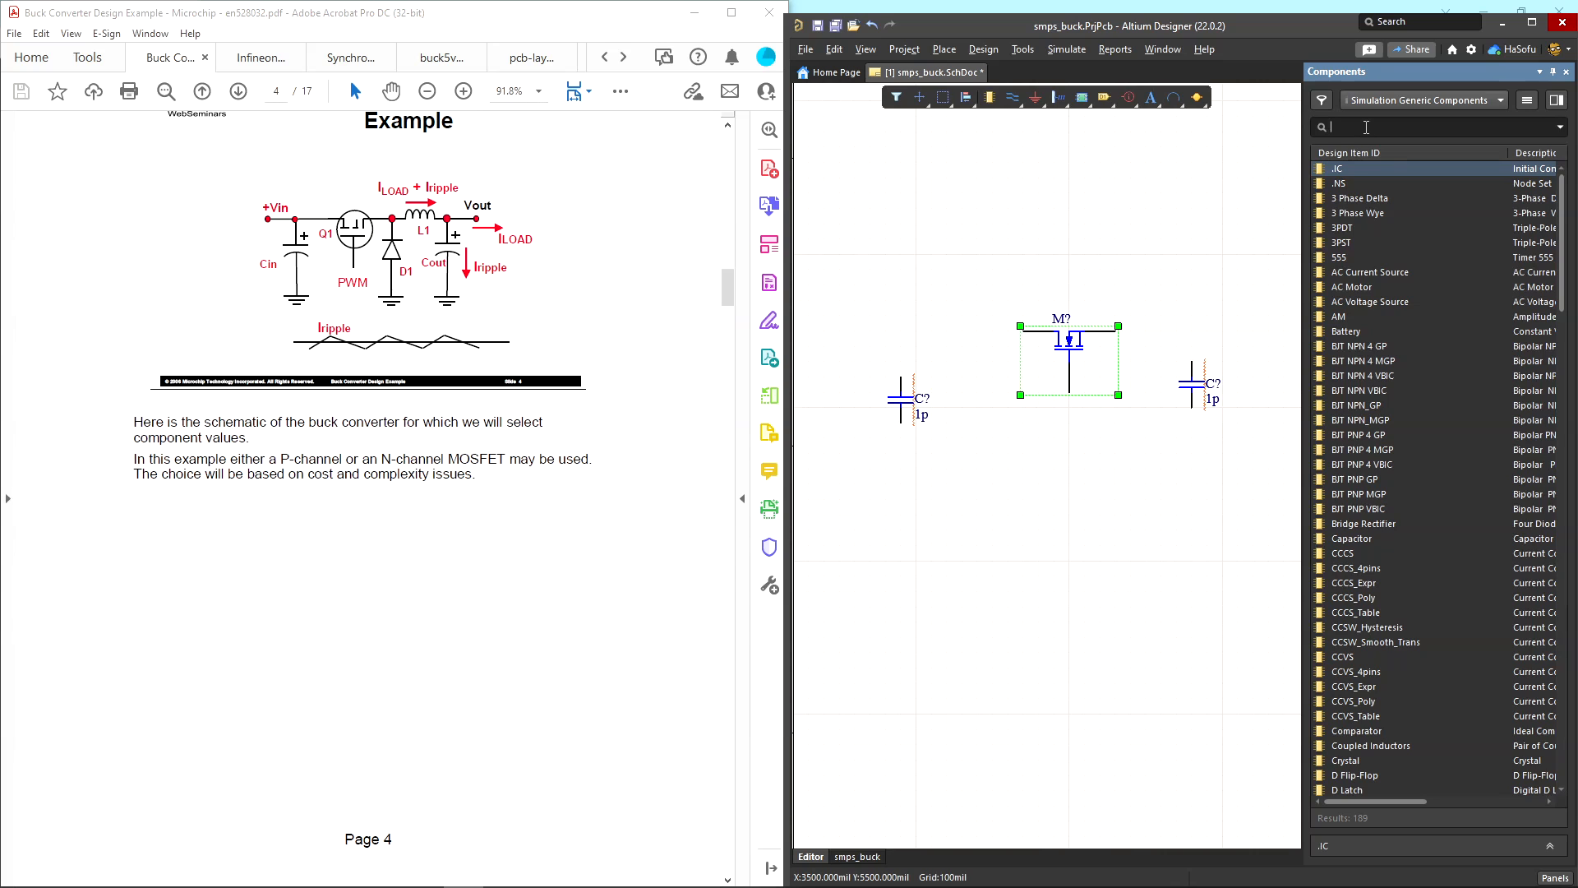
text(diode)
key(Return)
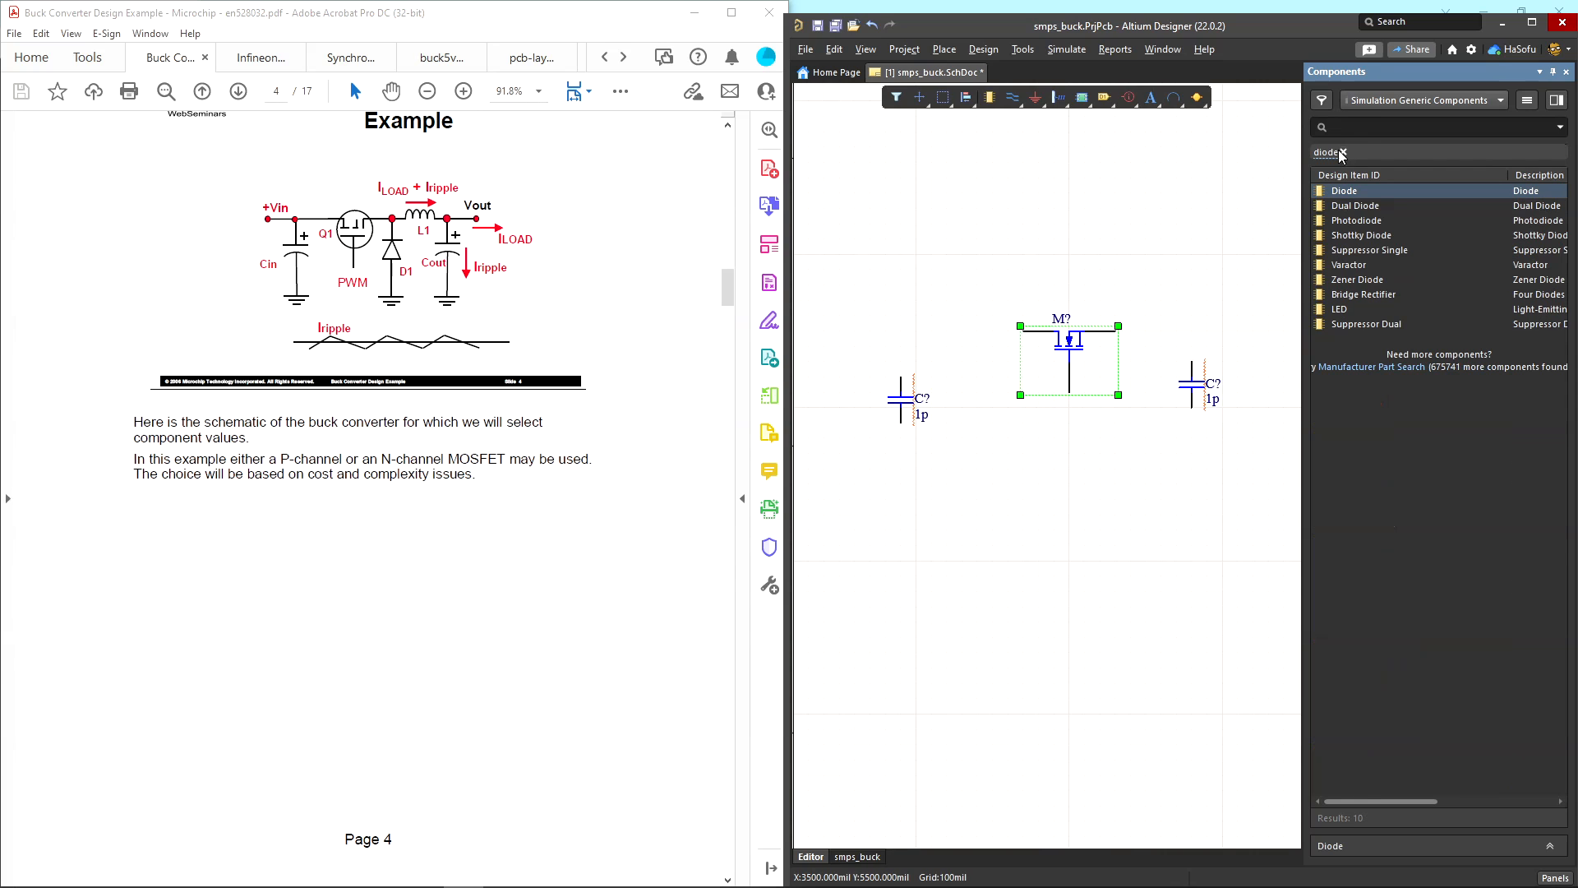
double_click(1348, 192)
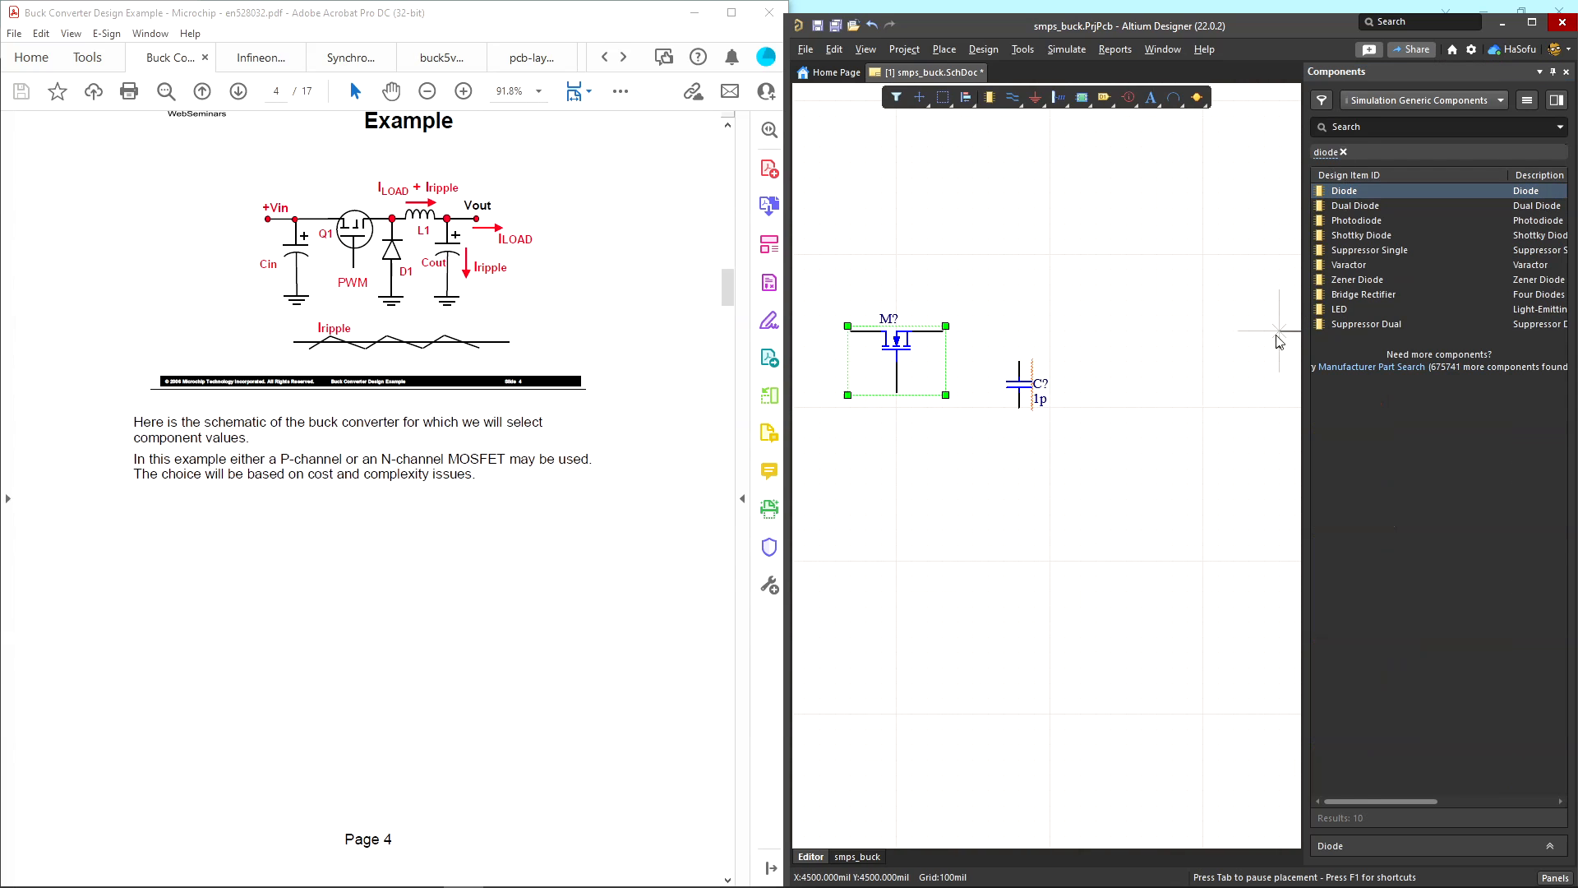
click(1126, 442)
key(Escape)
Step: Search the components for "ind" and place a horizontal Inductor above and to the right of the diode, level with the MOSFET
click(1344, 152)
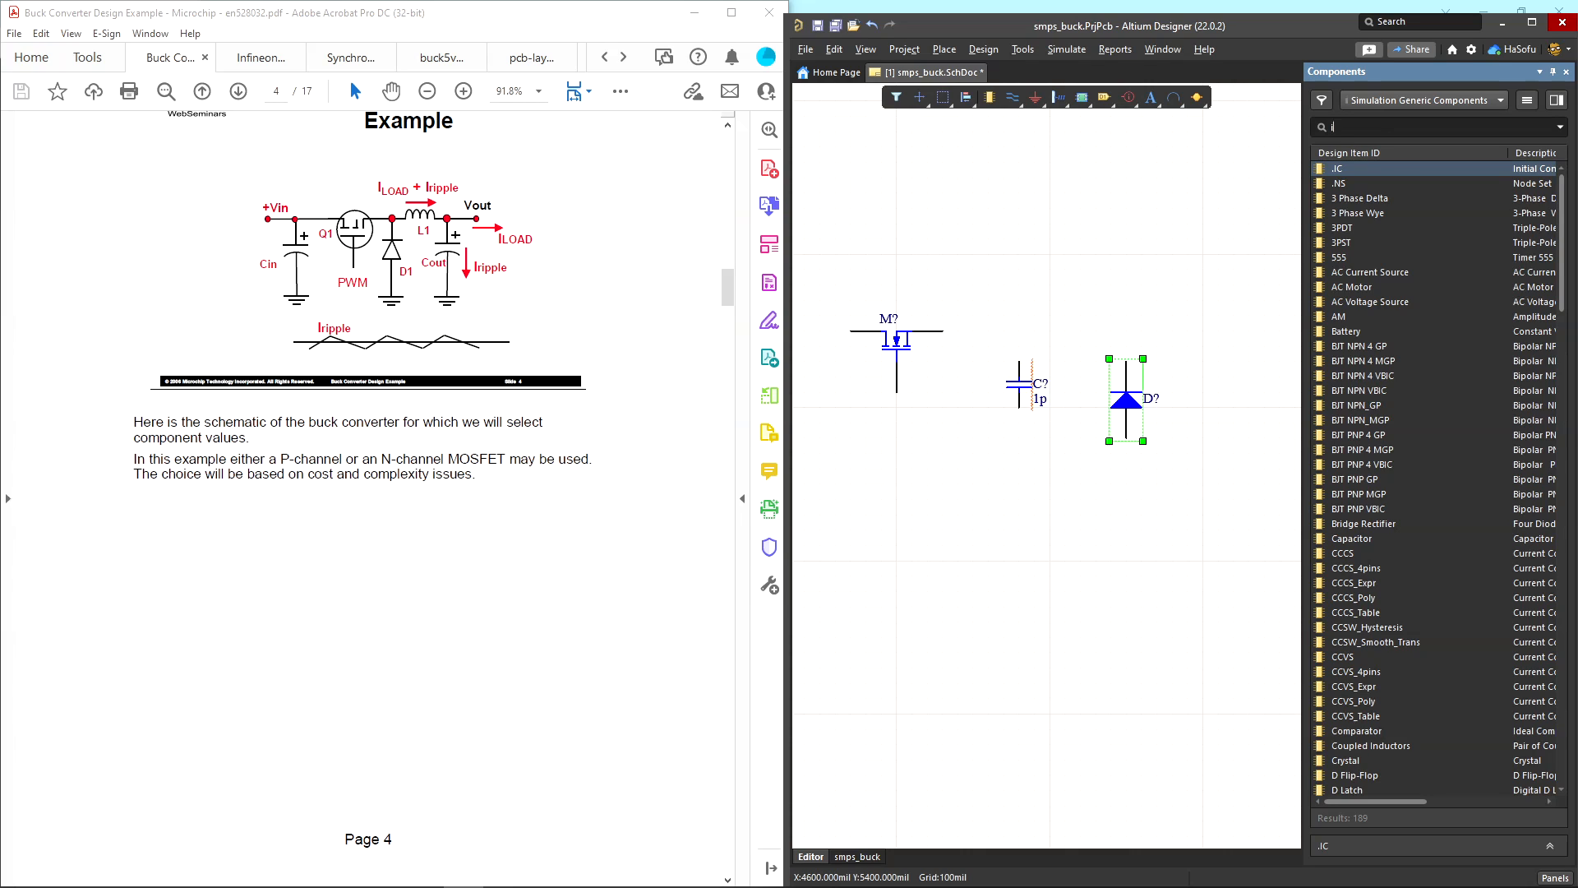
key(Return)
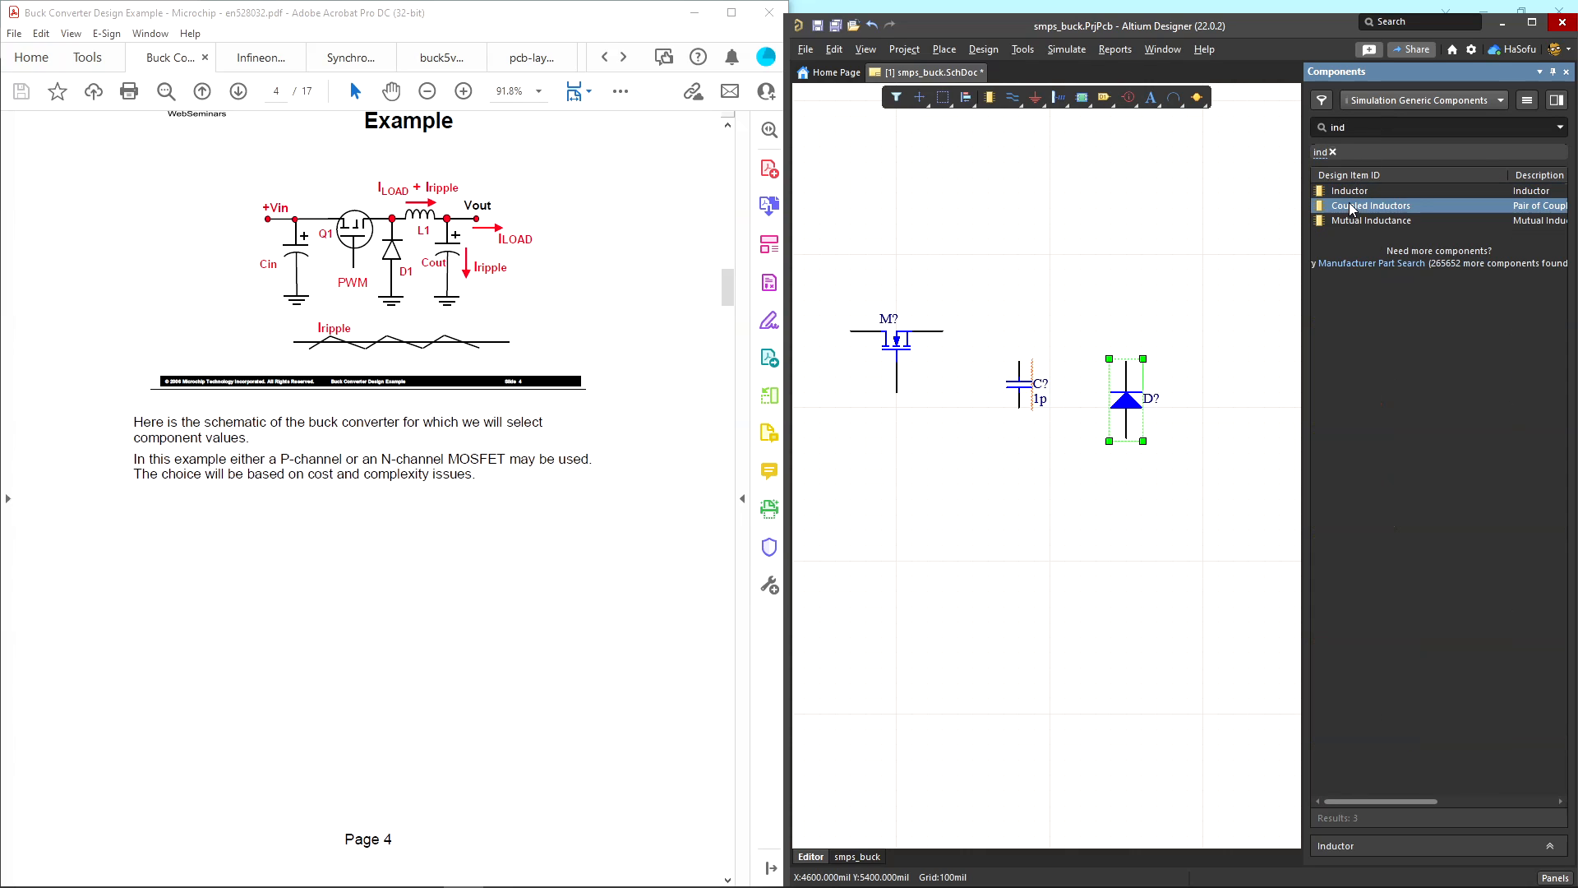
double_click(1352, 195)
click(1199, 331)
key(Escape)
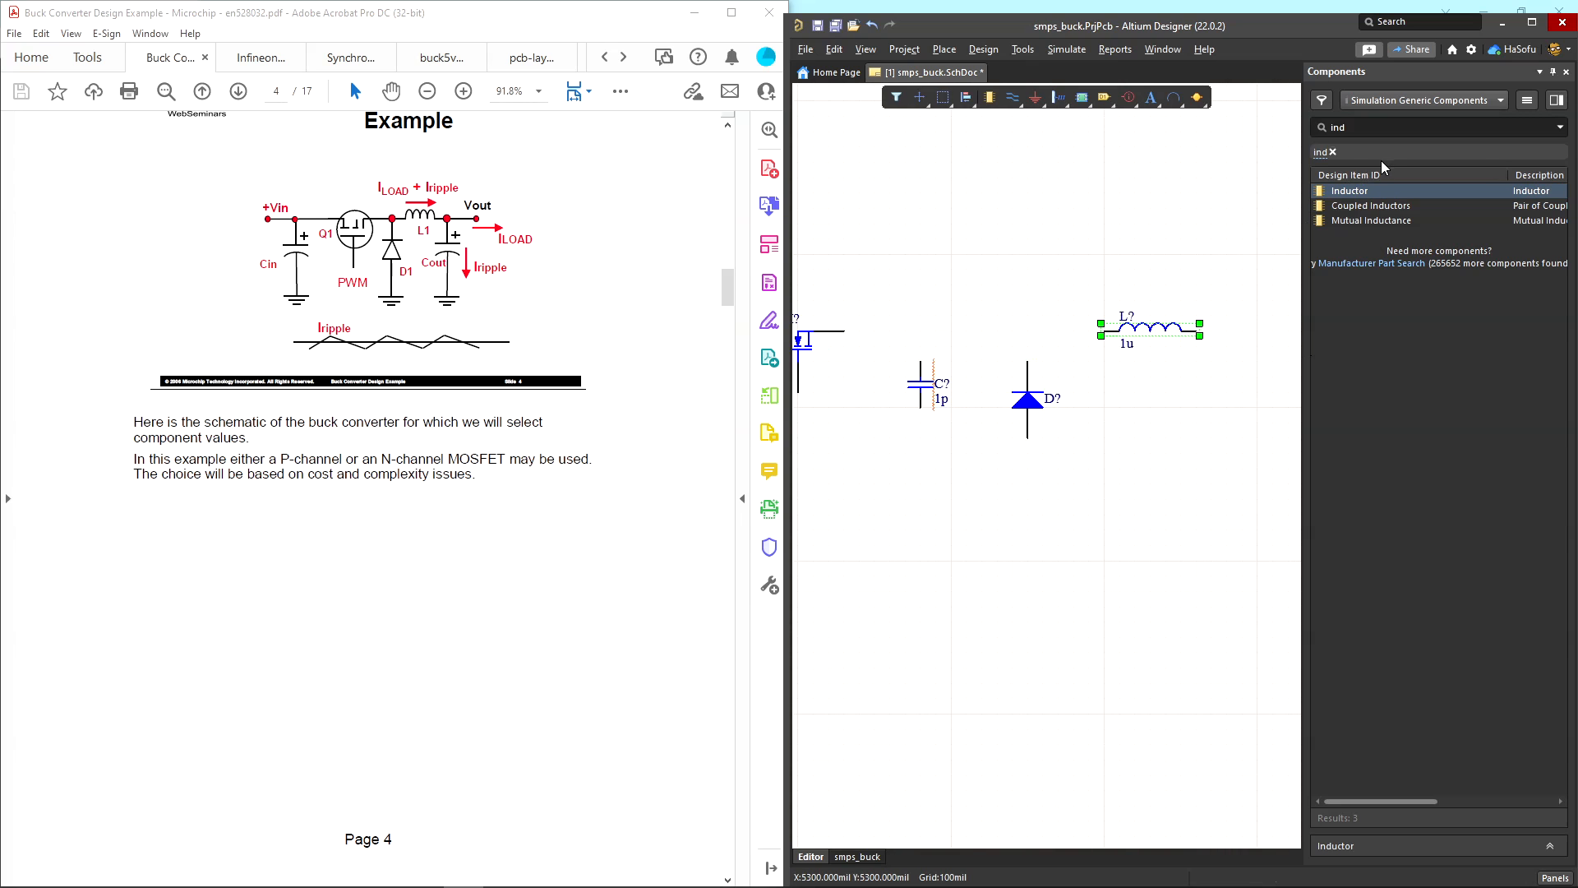
Step: Move the second capacitor from beside the MOSFET to the right of the inductor as the output capacitor
right_drag(1095, 249, 1237, 224)
ctrl+scroll(1225, 164, down, 3)
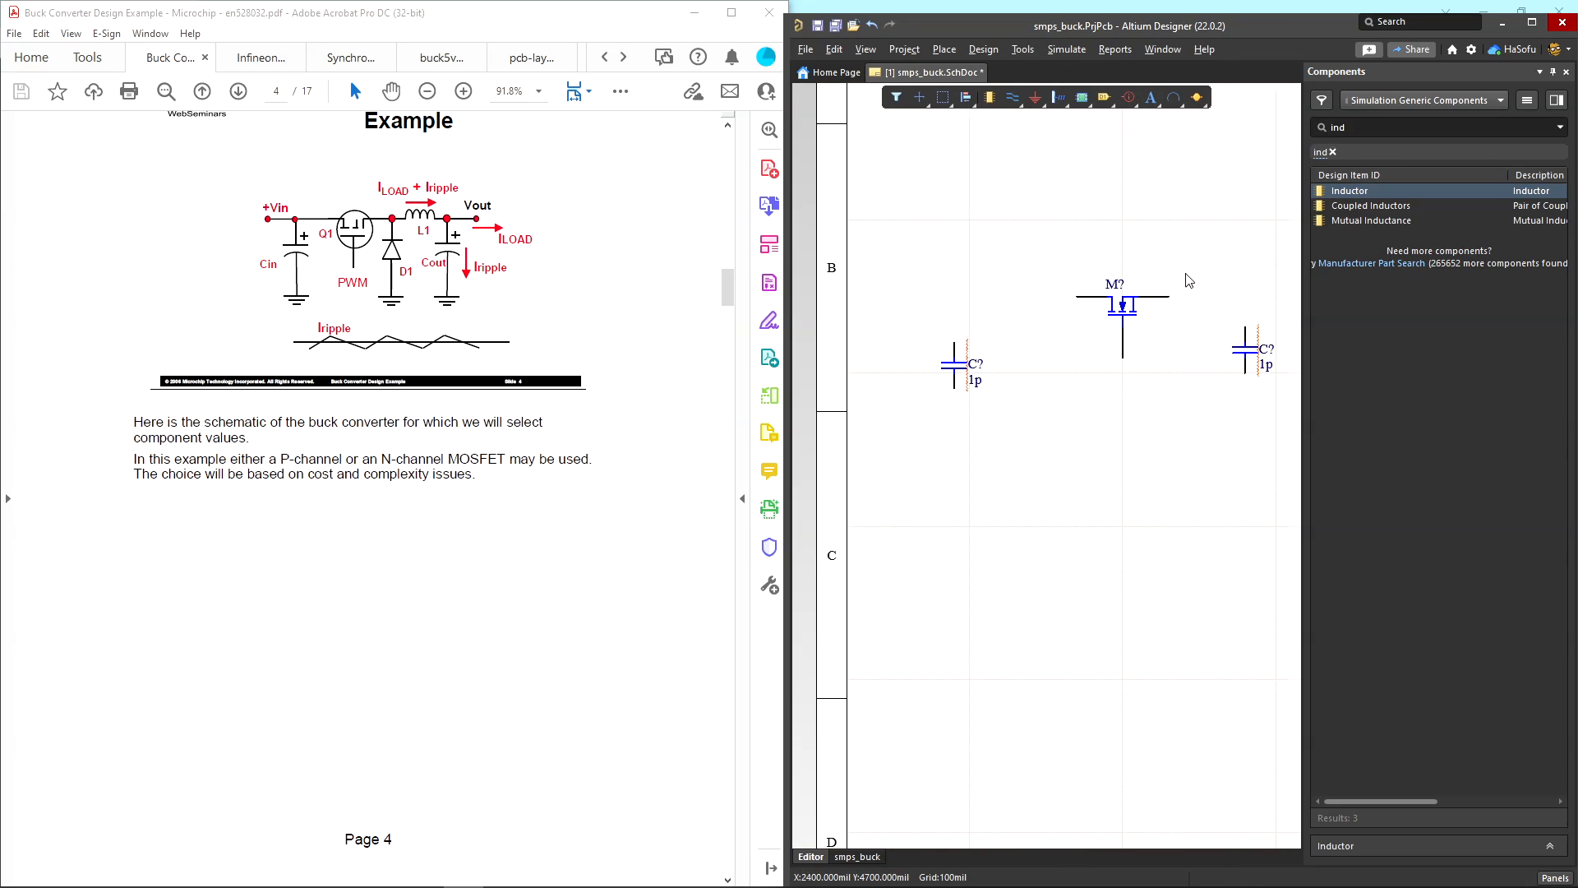
right_drag(1274, 277, 1134, 286)
drag(1010, 337, 1243, 334)
click(1106, 305)
Step: Switch to the buck converter PDF in Acrobat and enlarge the example circuit to 200% to examine it
click(580, 311)
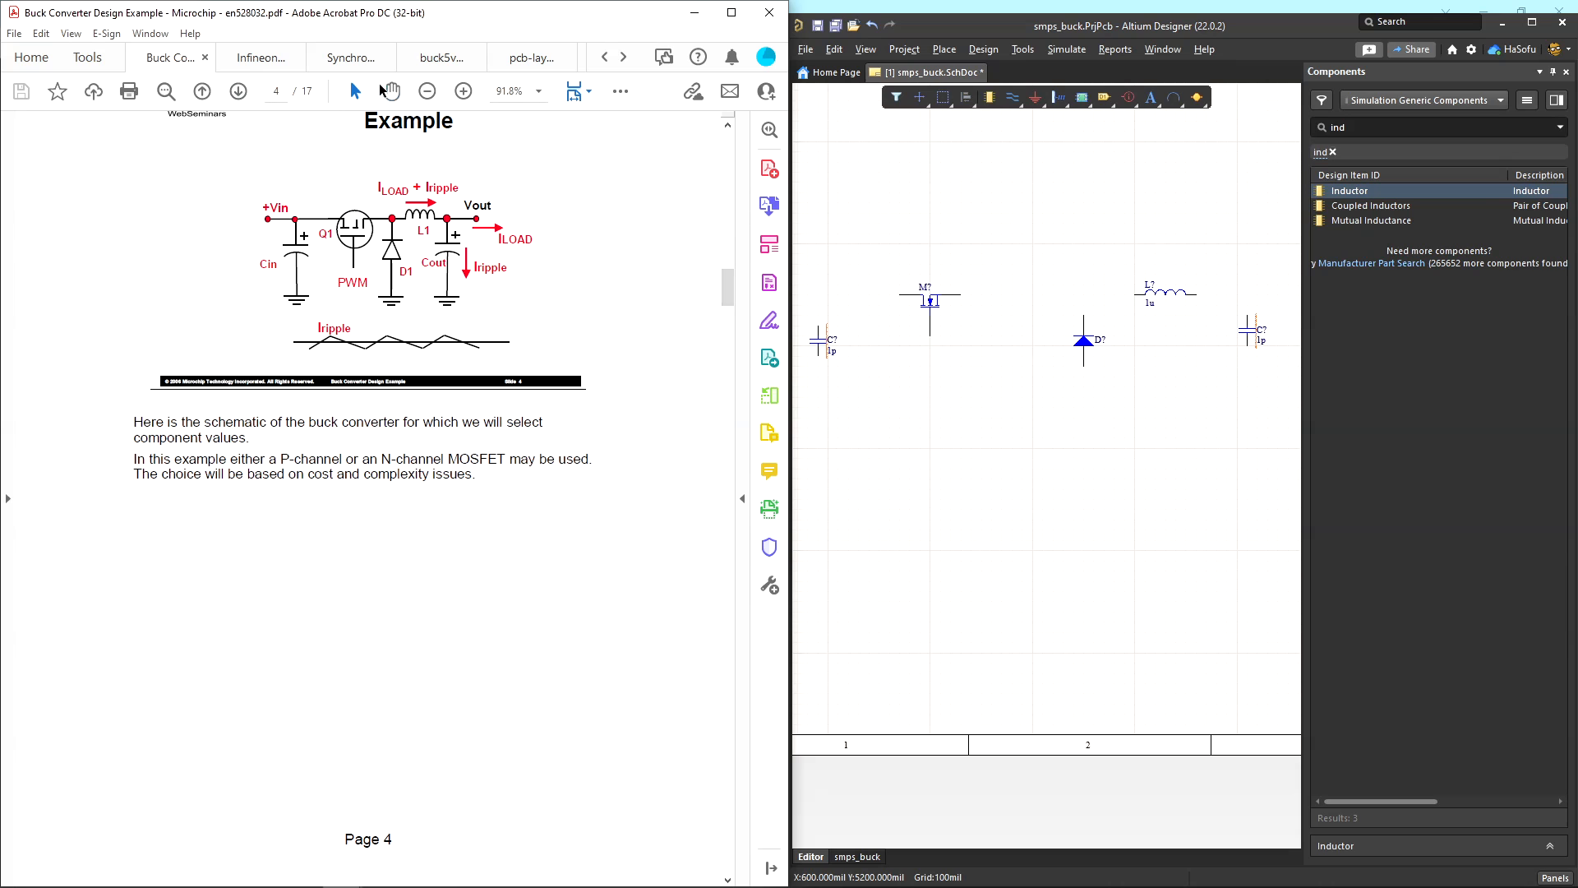
click(462, 90)
ctrl+scroll(504, 263, up, 3)
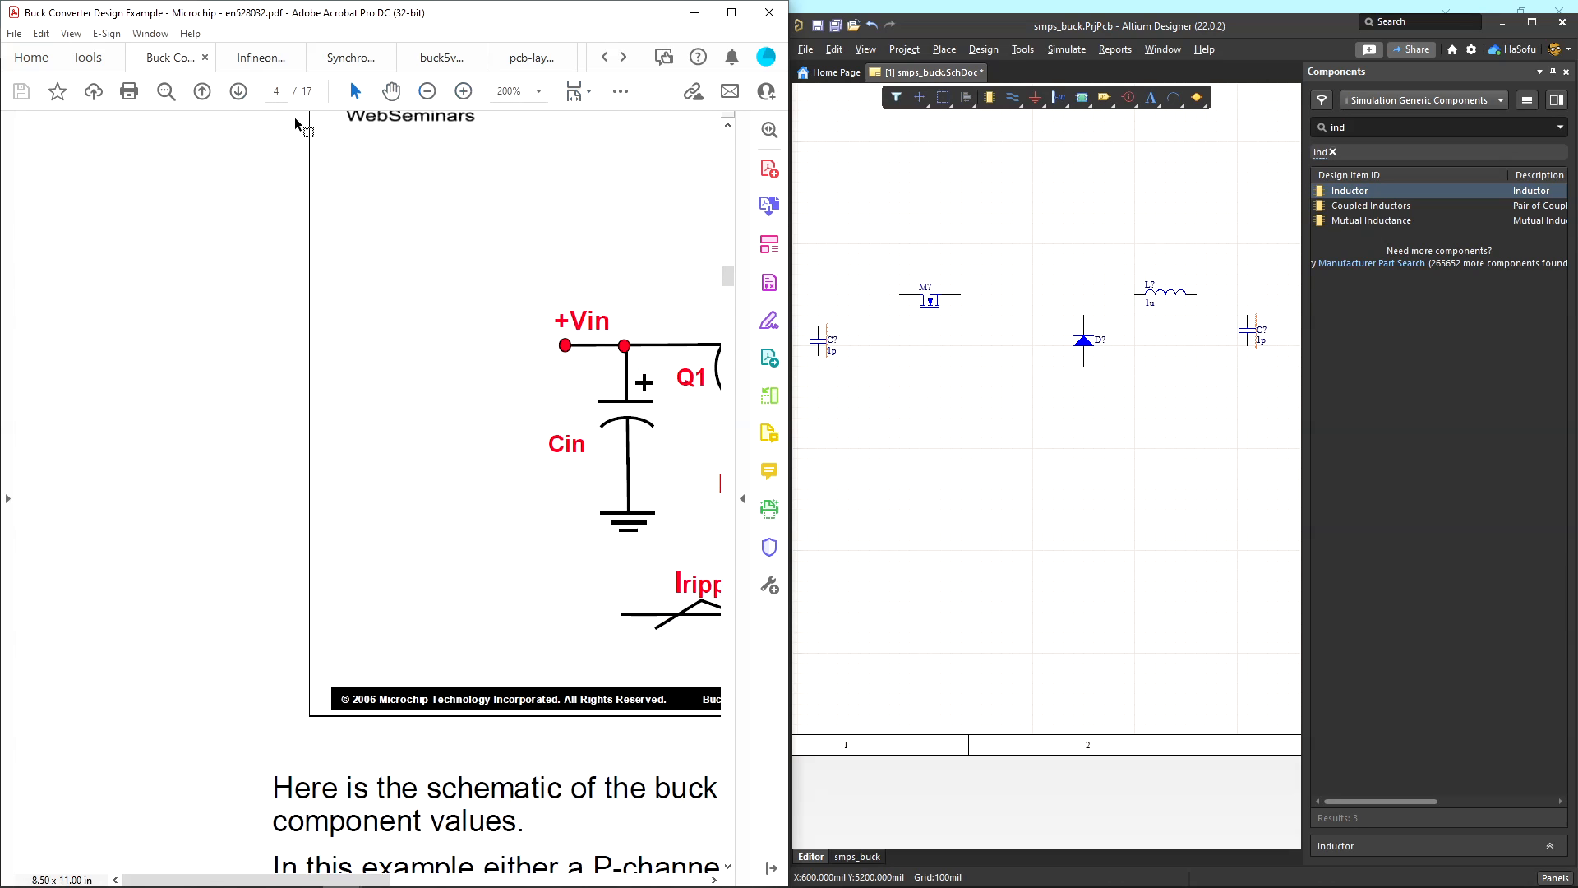
drag(526, 331, 33, 282)
Step: In Altium Designer, place six GND ports: below the input capacitor, MOSFET, diode and output capacitor, and one beyond each capacitor's outer side
click(1060, 333)
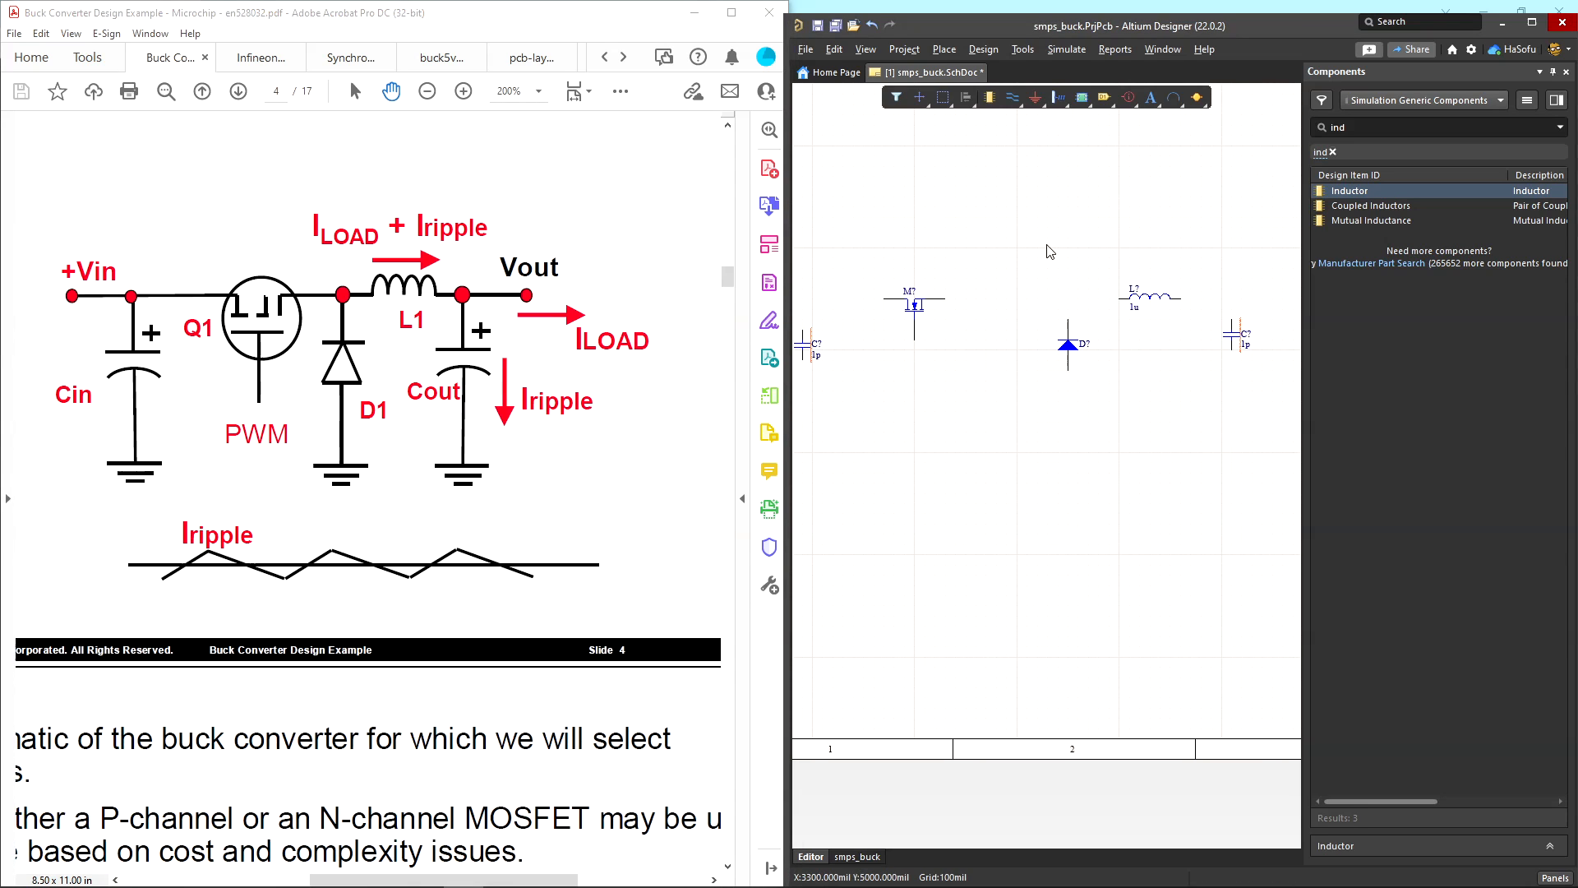
right_drag(1167, 367, 999, 314)
right_drag(1012, 442, 1104, 415)
click(1033, 98)
click(837, 372)
click(949, 372)
click(1133, 381)
click(1256, 380)
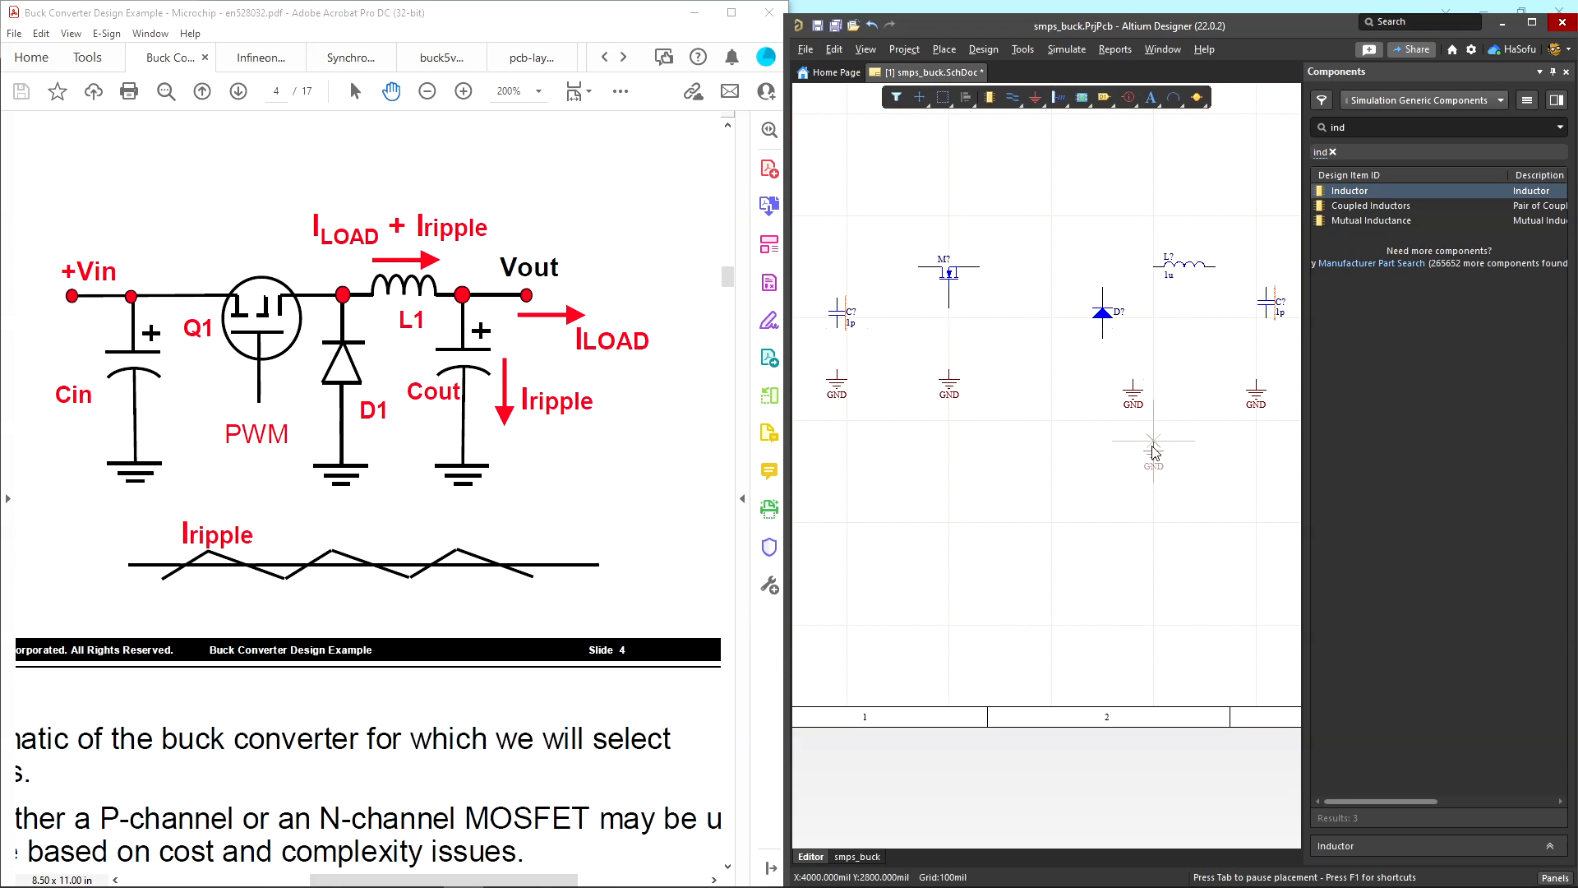
shift+scroll(998, 448, left, 3)
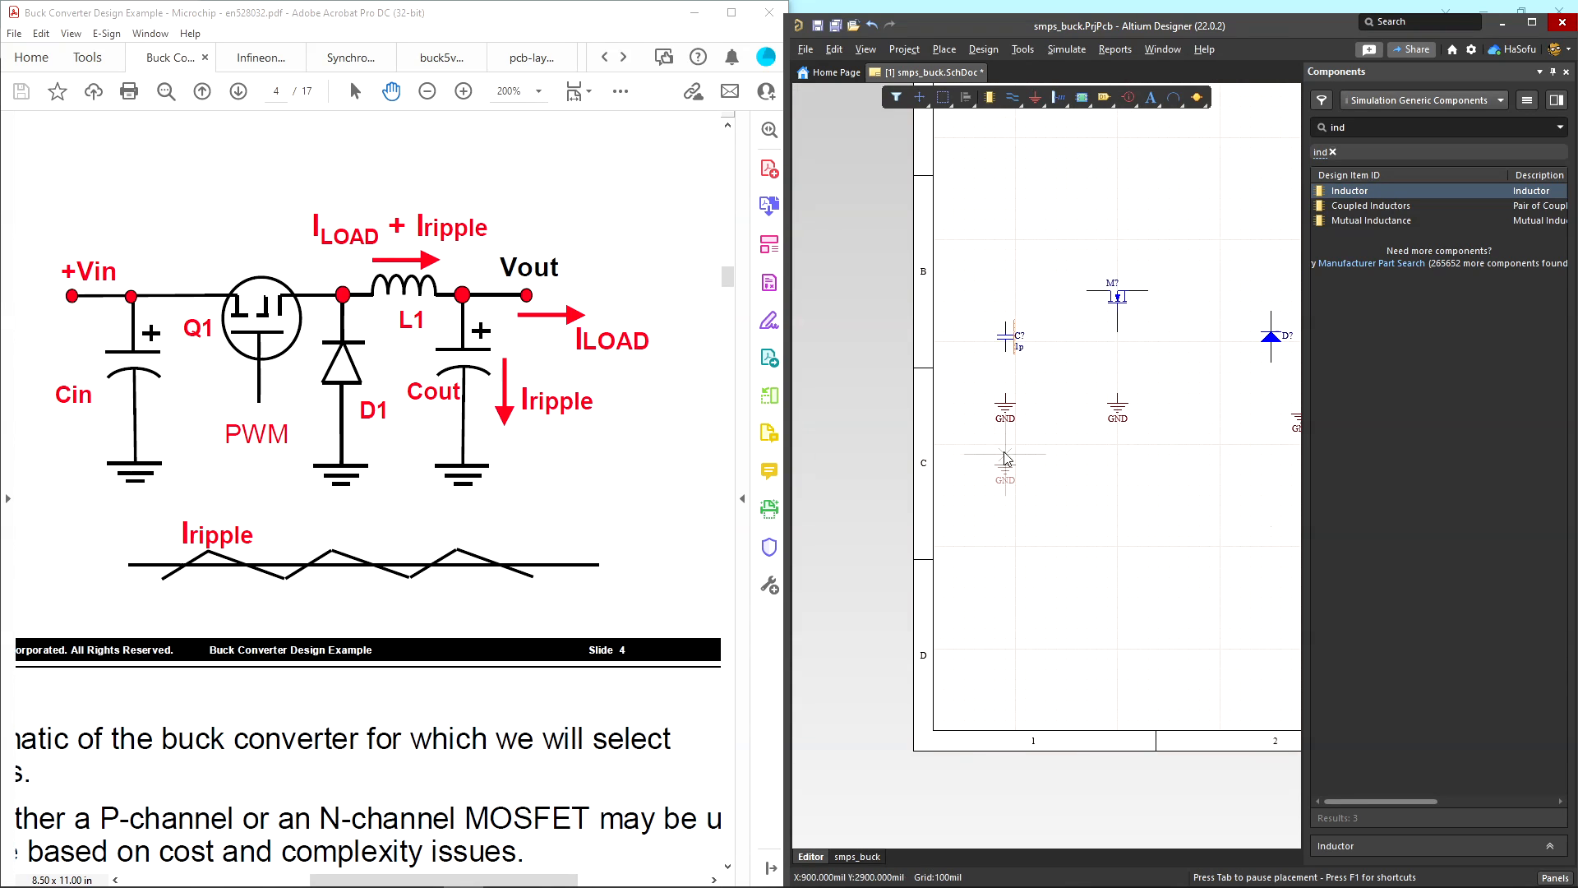
click(963, 411)
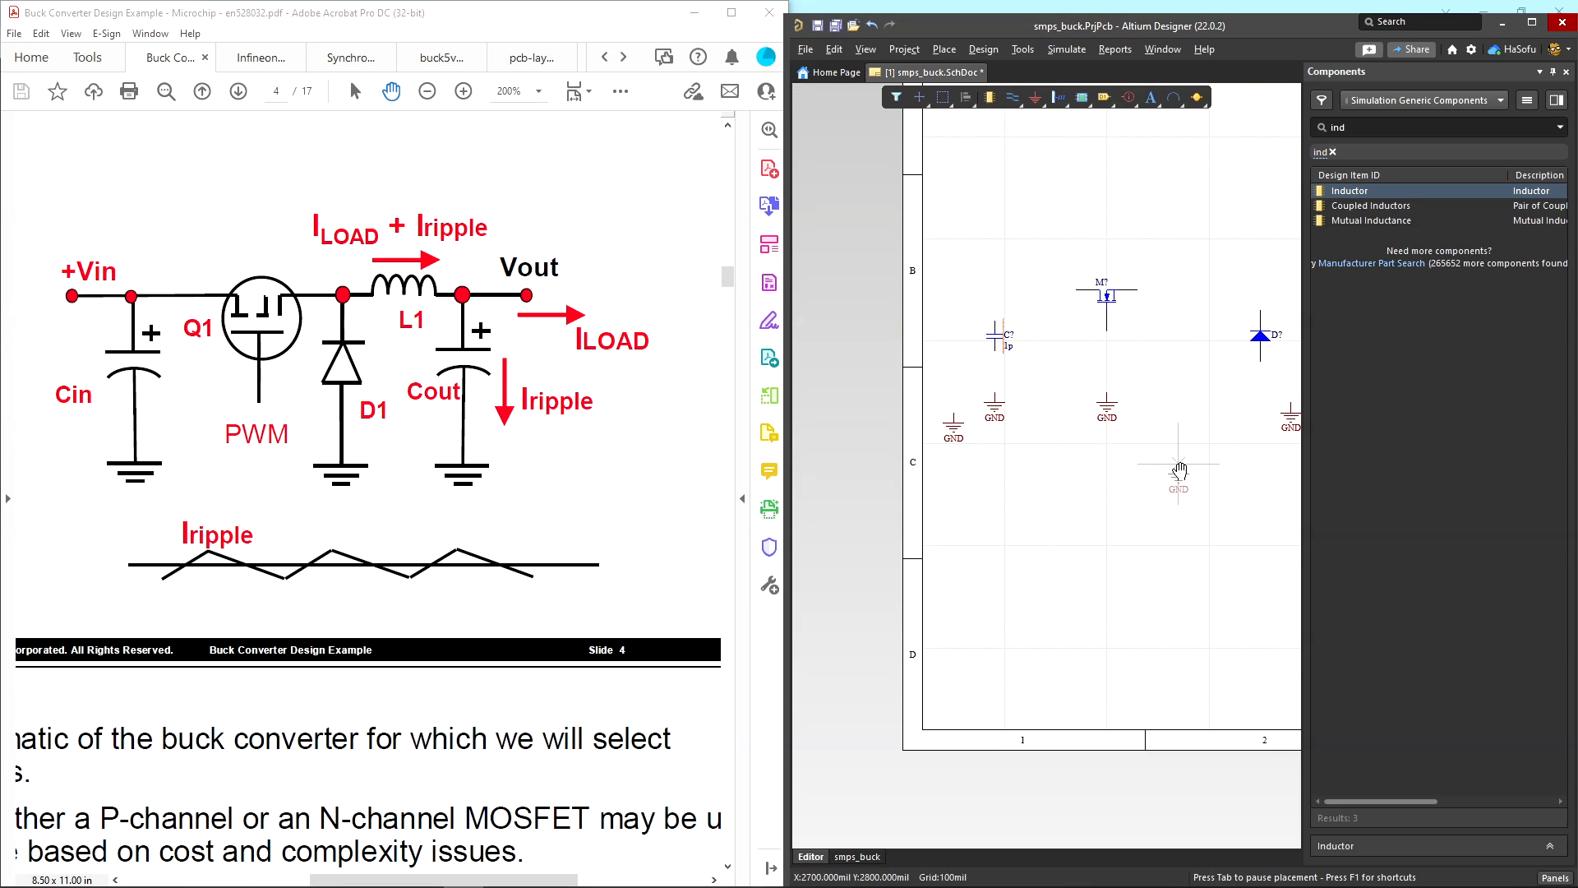
right_drag(1179, 470, 1010, 459)
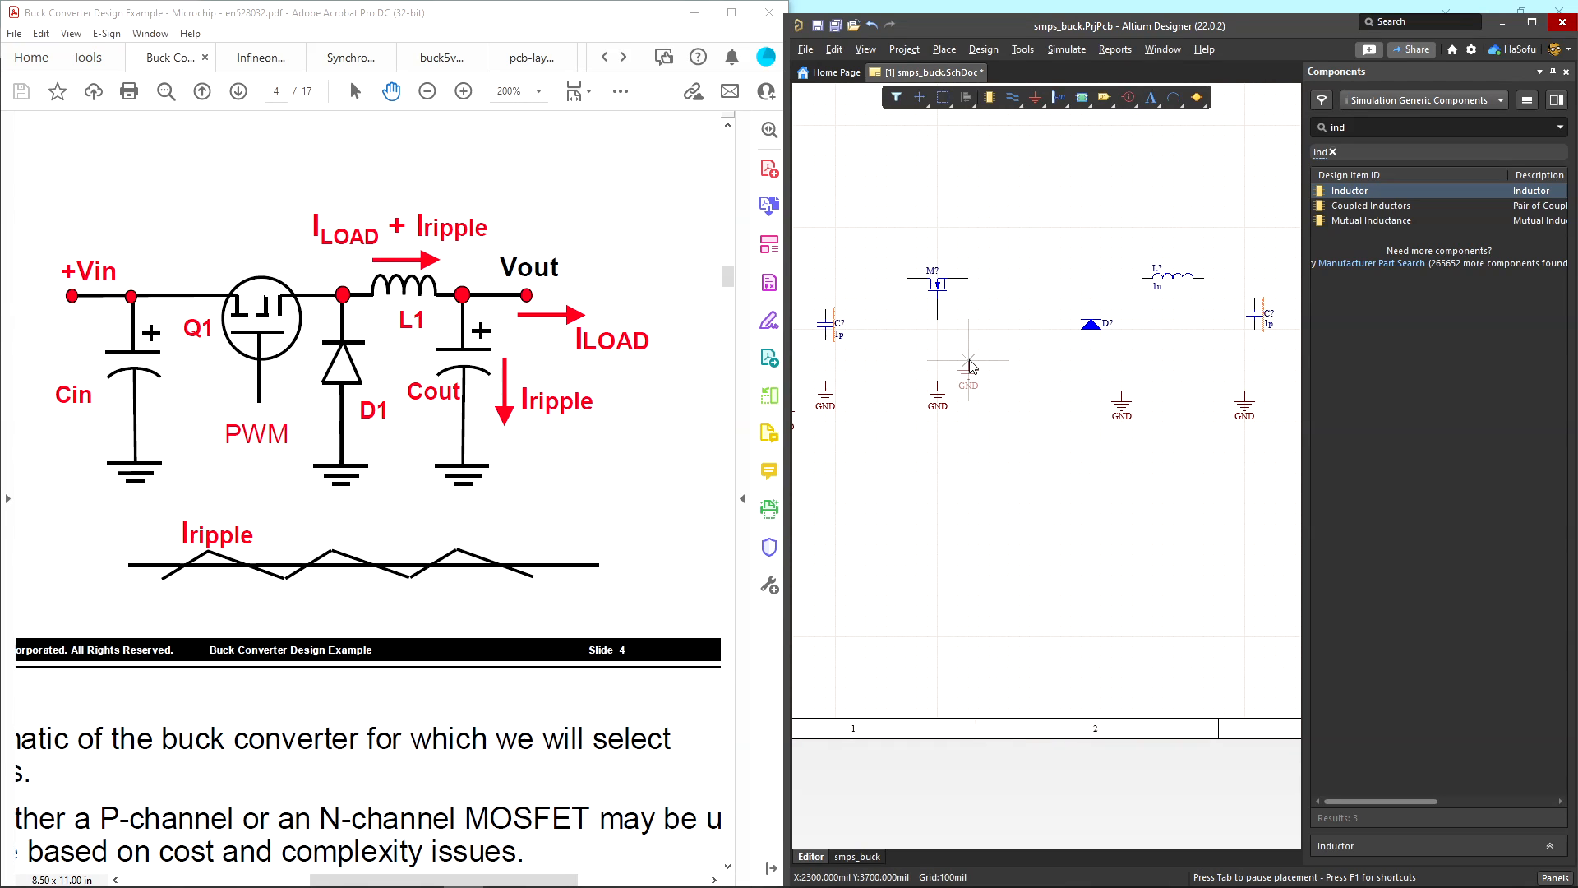
key(Escape)
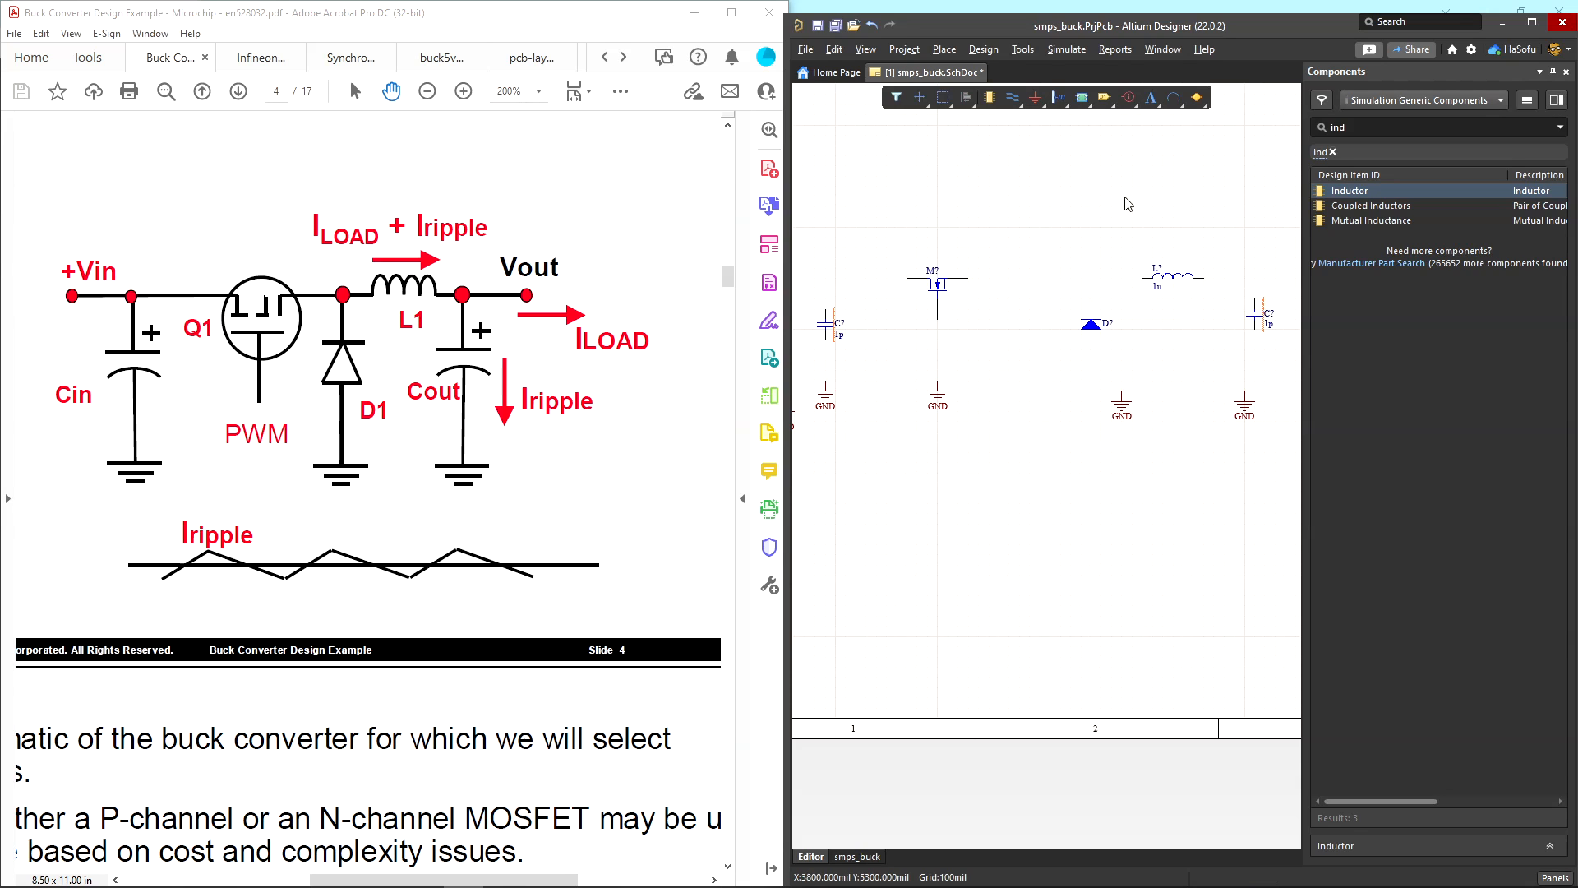
Step: Search the components for "vsrc" and place two VSRC voltage sources, one left of the input capacitor and one below the MOSFET gate
click(1332, 152)
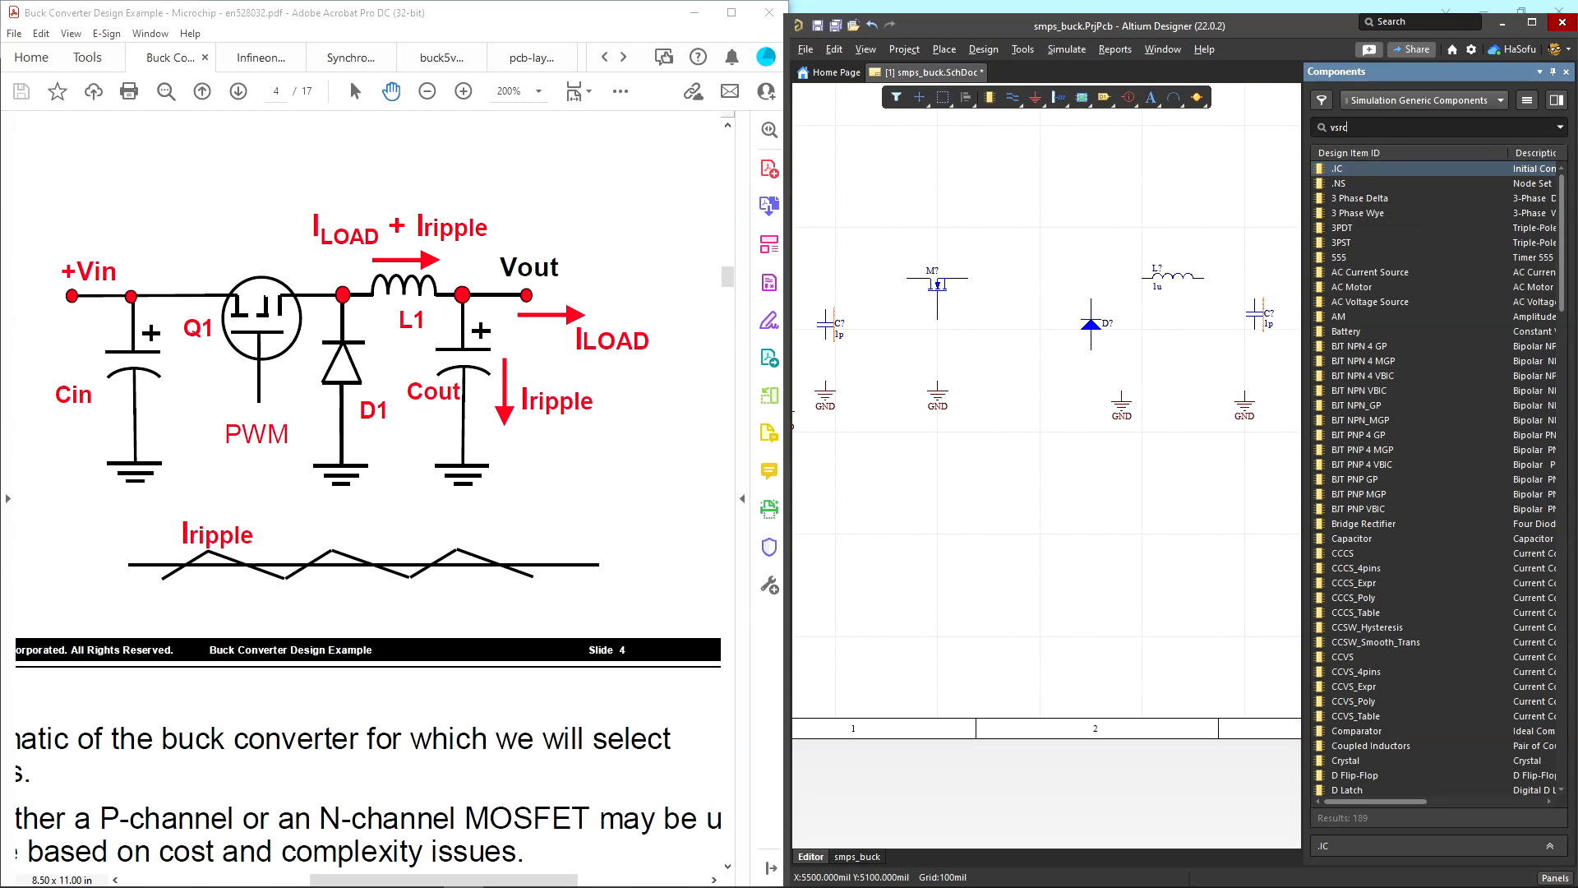
key(Return)
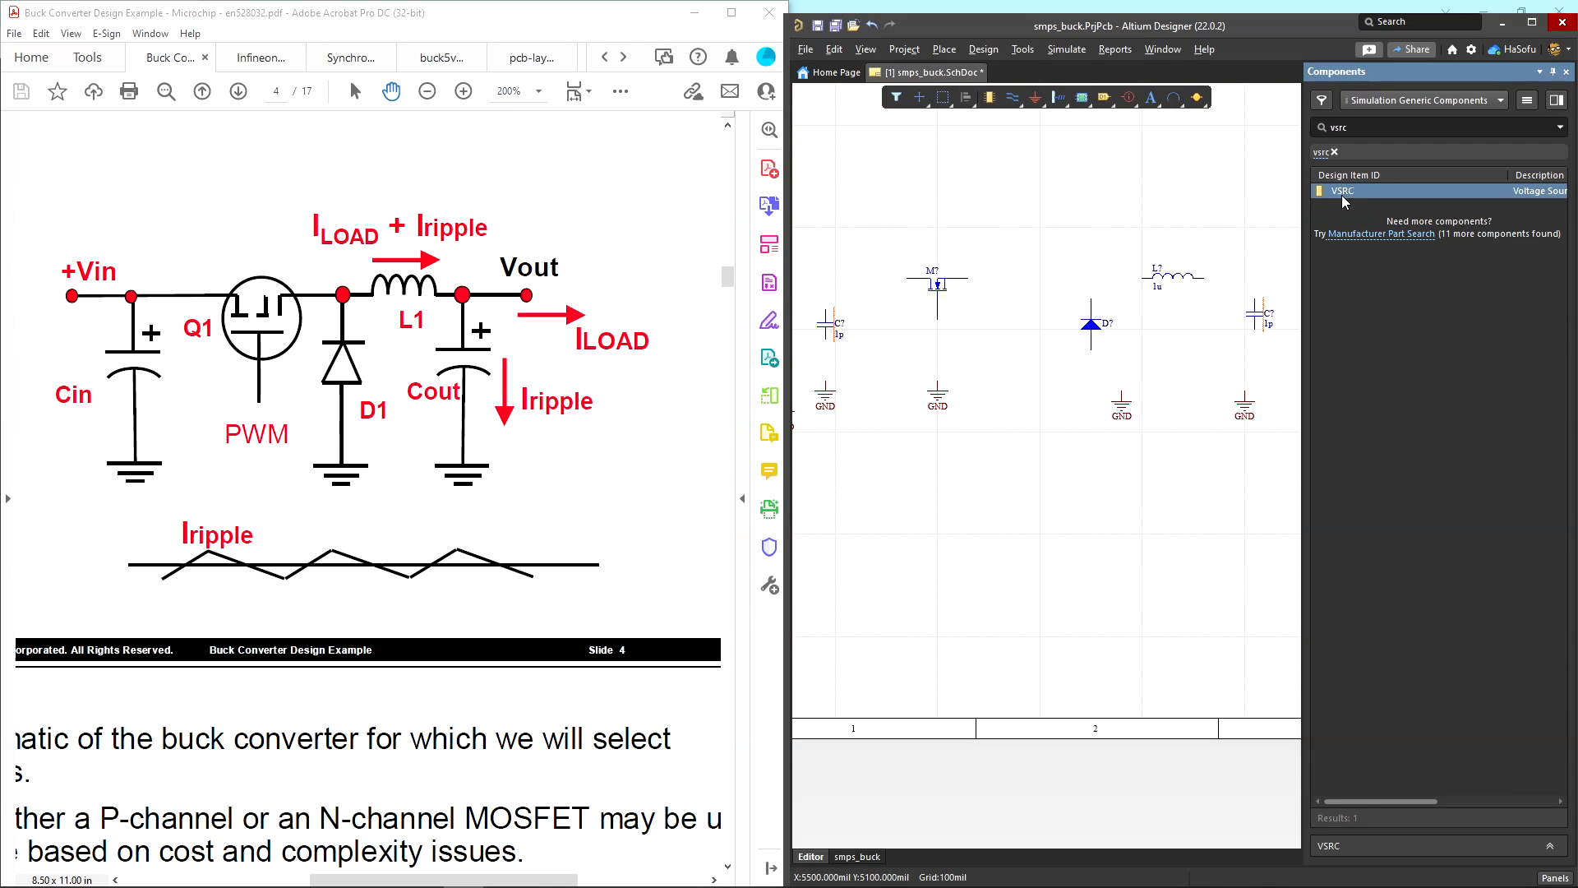
double_click(1352, 191)
click(932, 354)
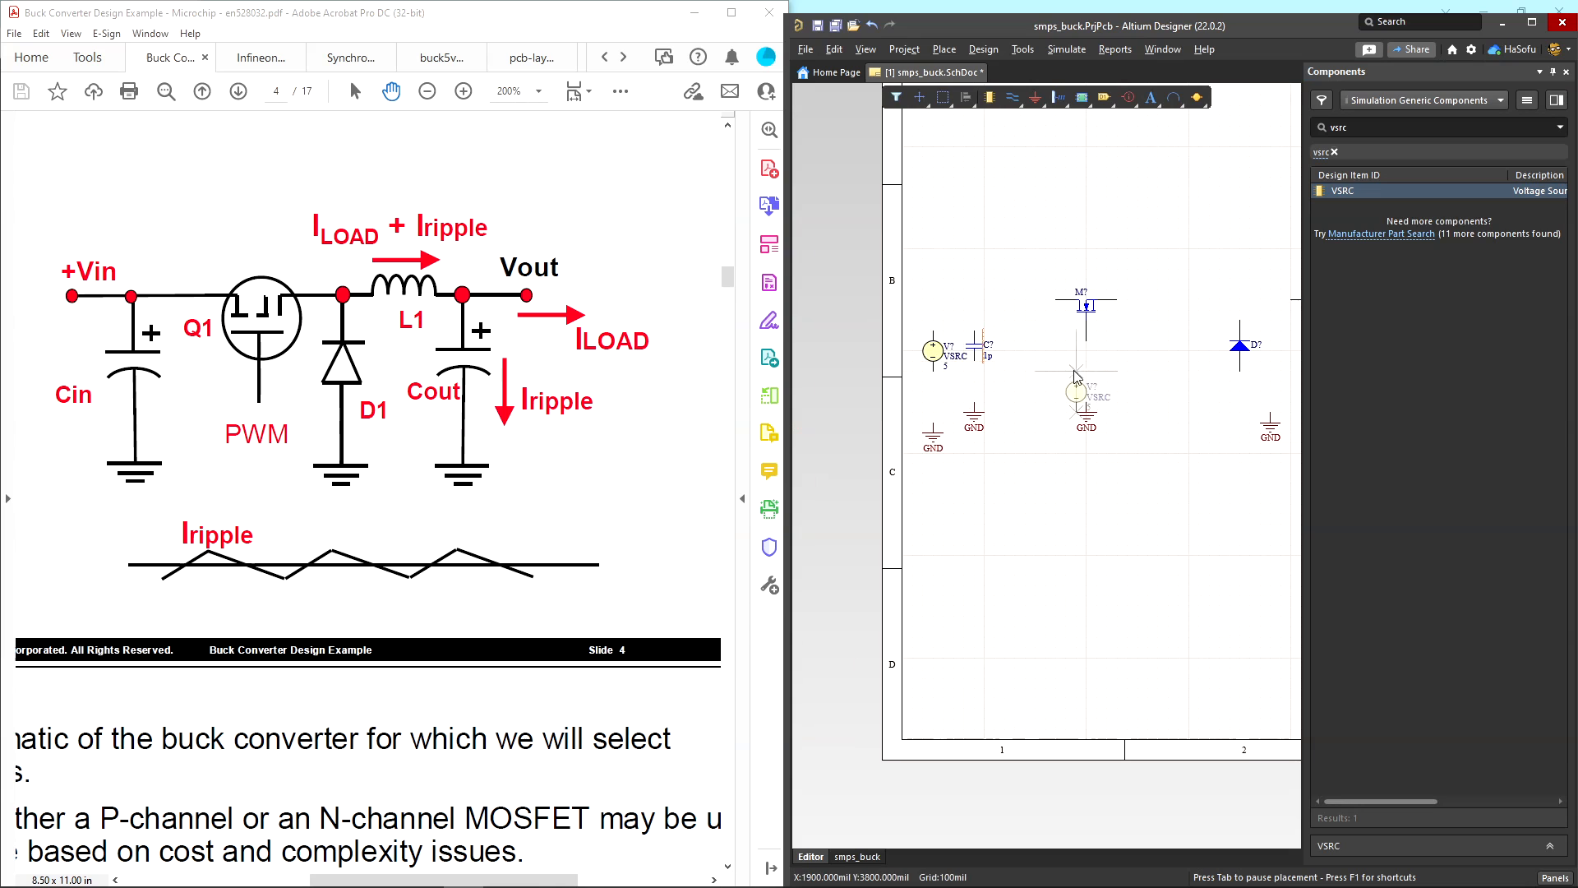
click(1085, 355)
key(Escape)
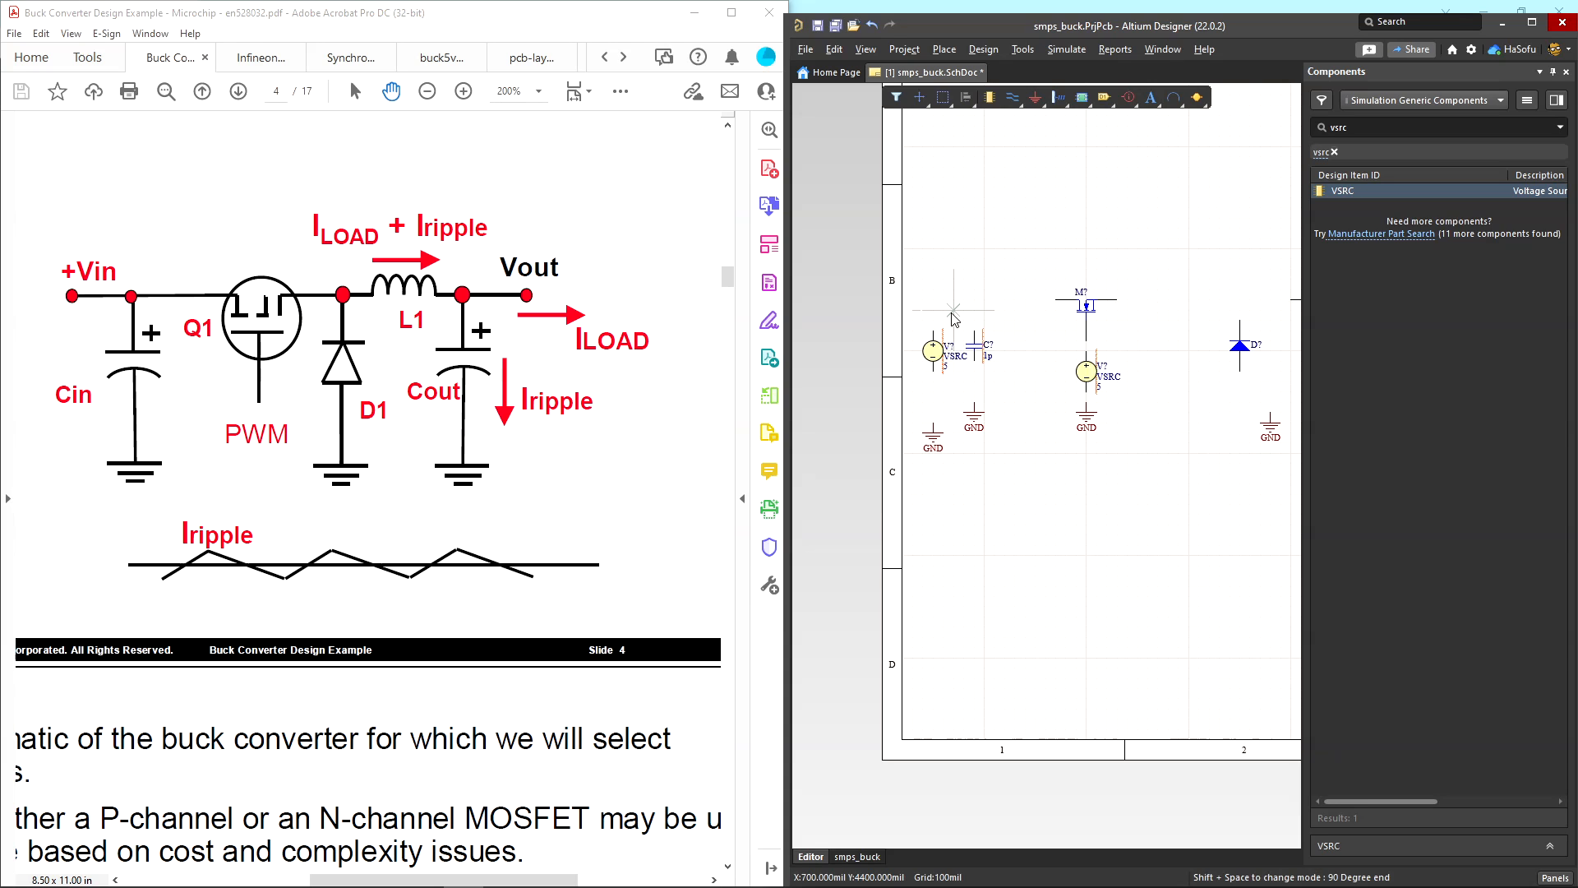
Step: Maximize the Altium Designer window to show the whole buck converter schematic
click(557, 125)
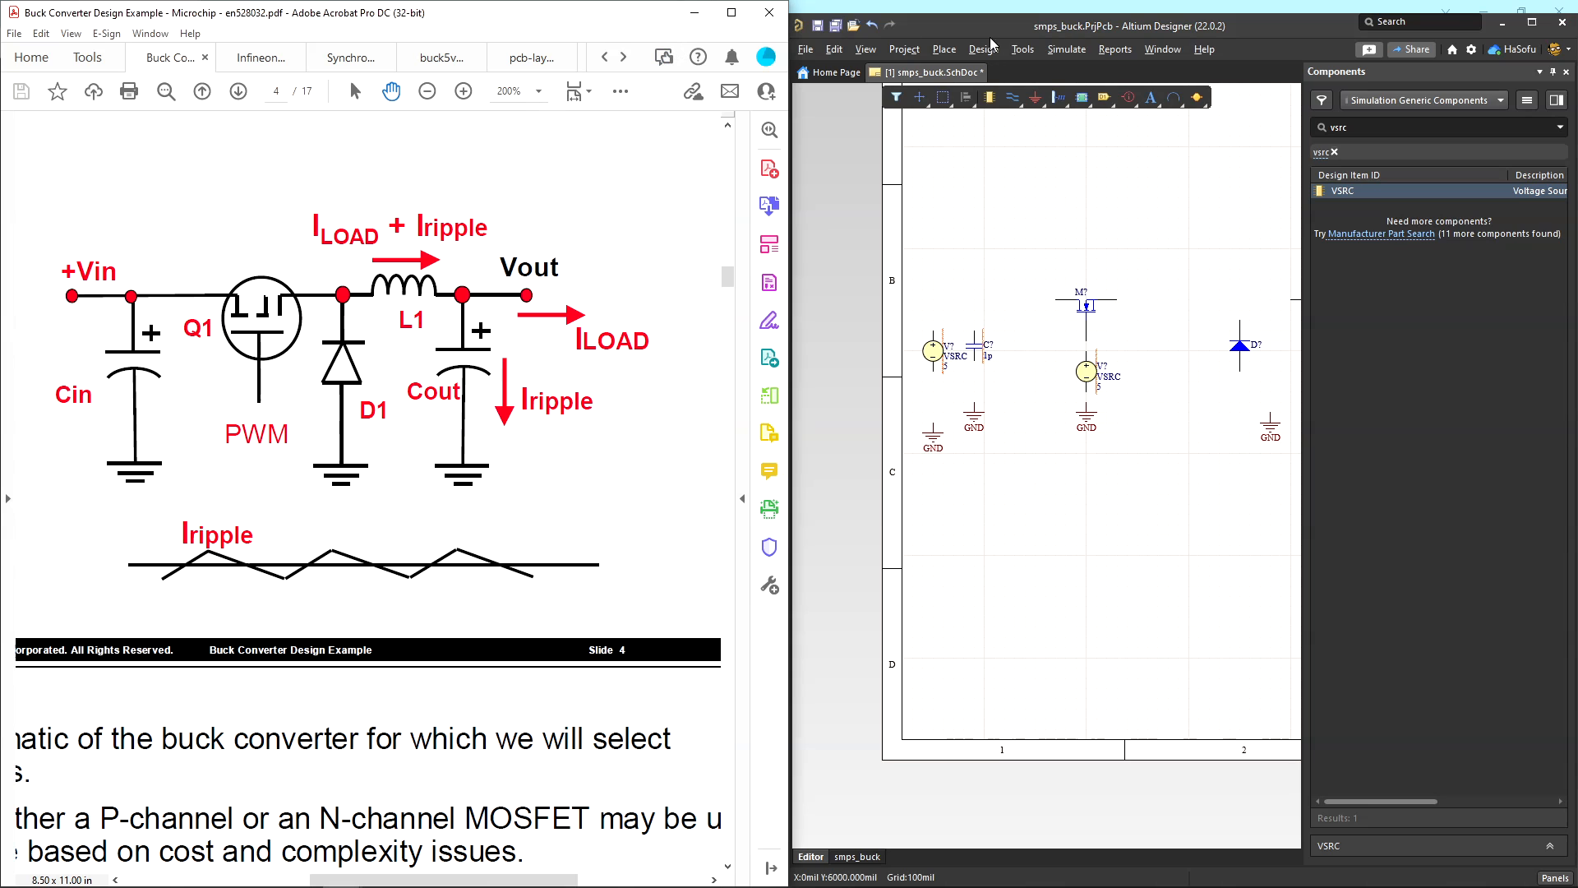
drag(1084, 34, 899, 101)
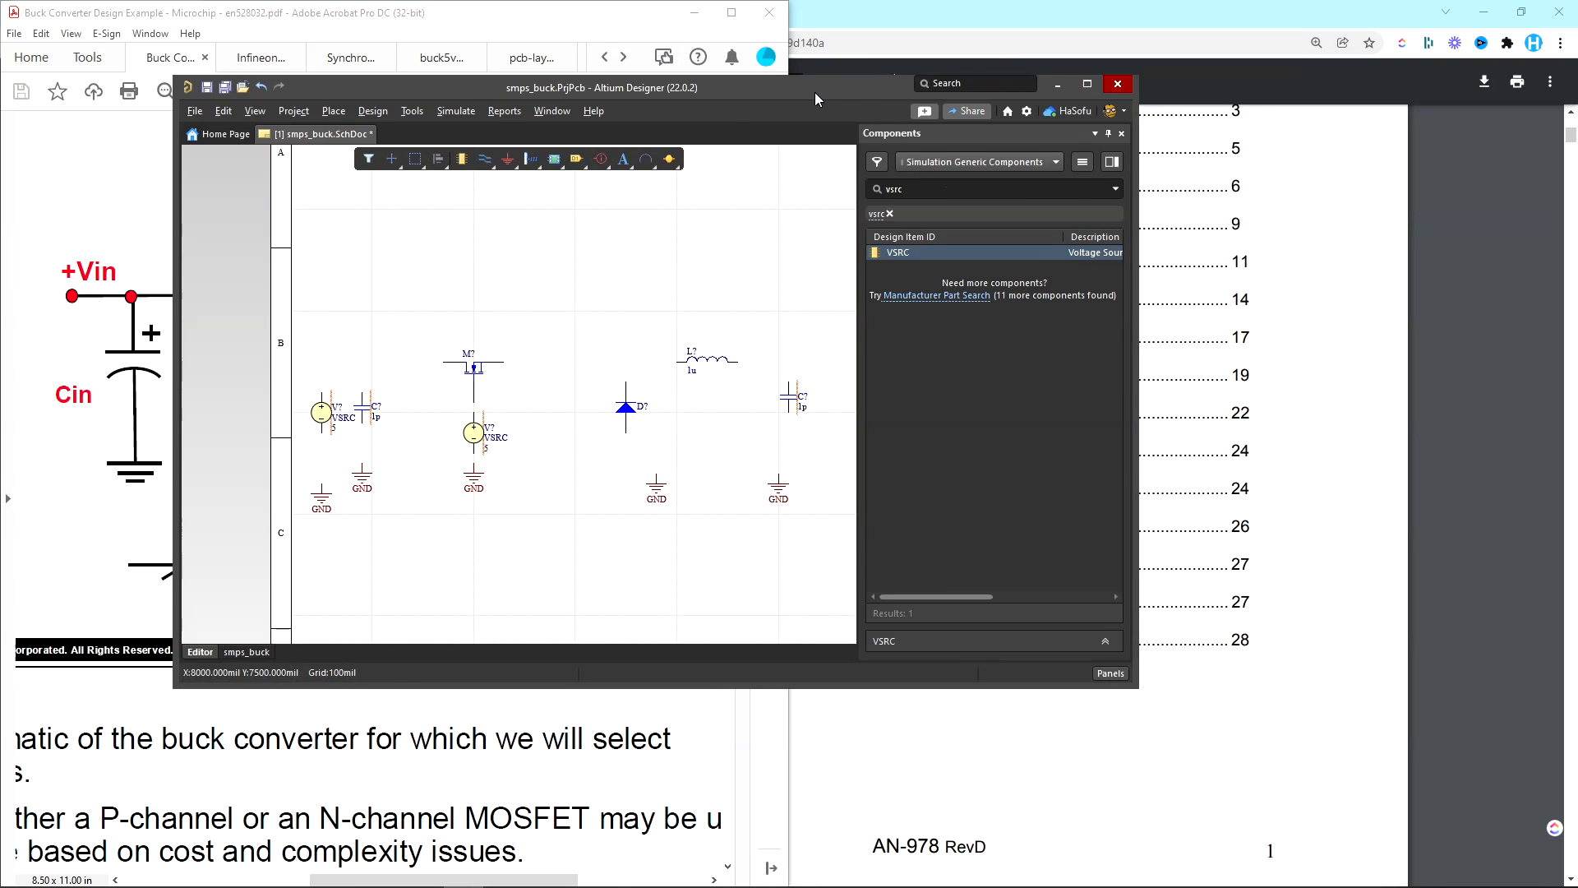
double_click(816, 92)
ctrl+scroll(482, 230, up, 4)
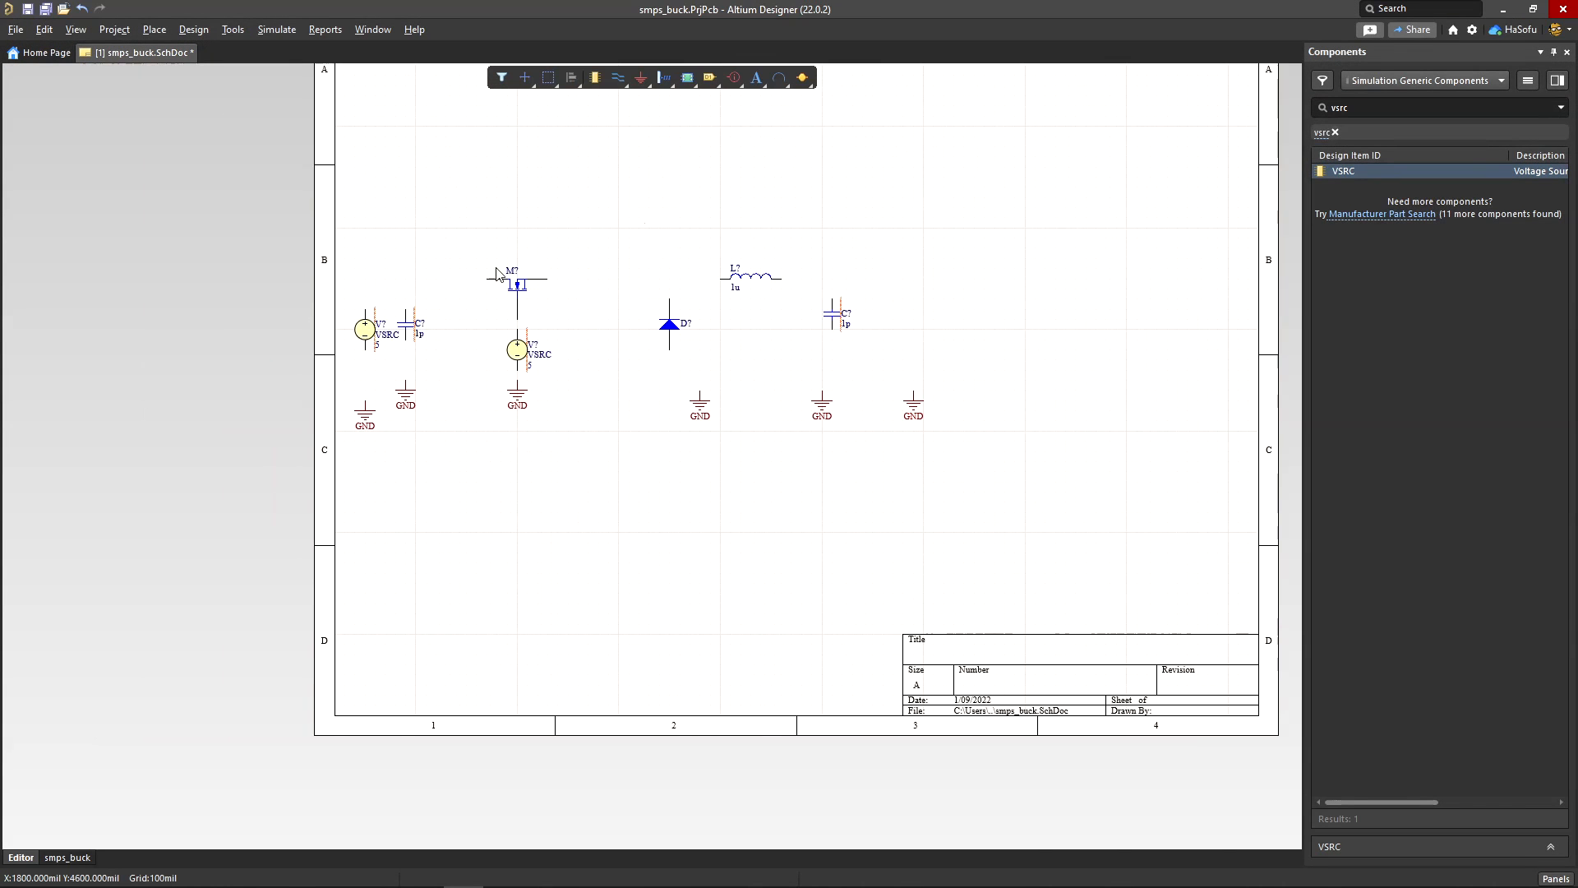
right_drag(498, 273, 230, 258)
right_click(229, 257)
key(Escape)
Step: Wire the input source's positive pin to the MOSFET's left terminal and join the input capacitor's upper pin to that wire
click(617, 77)
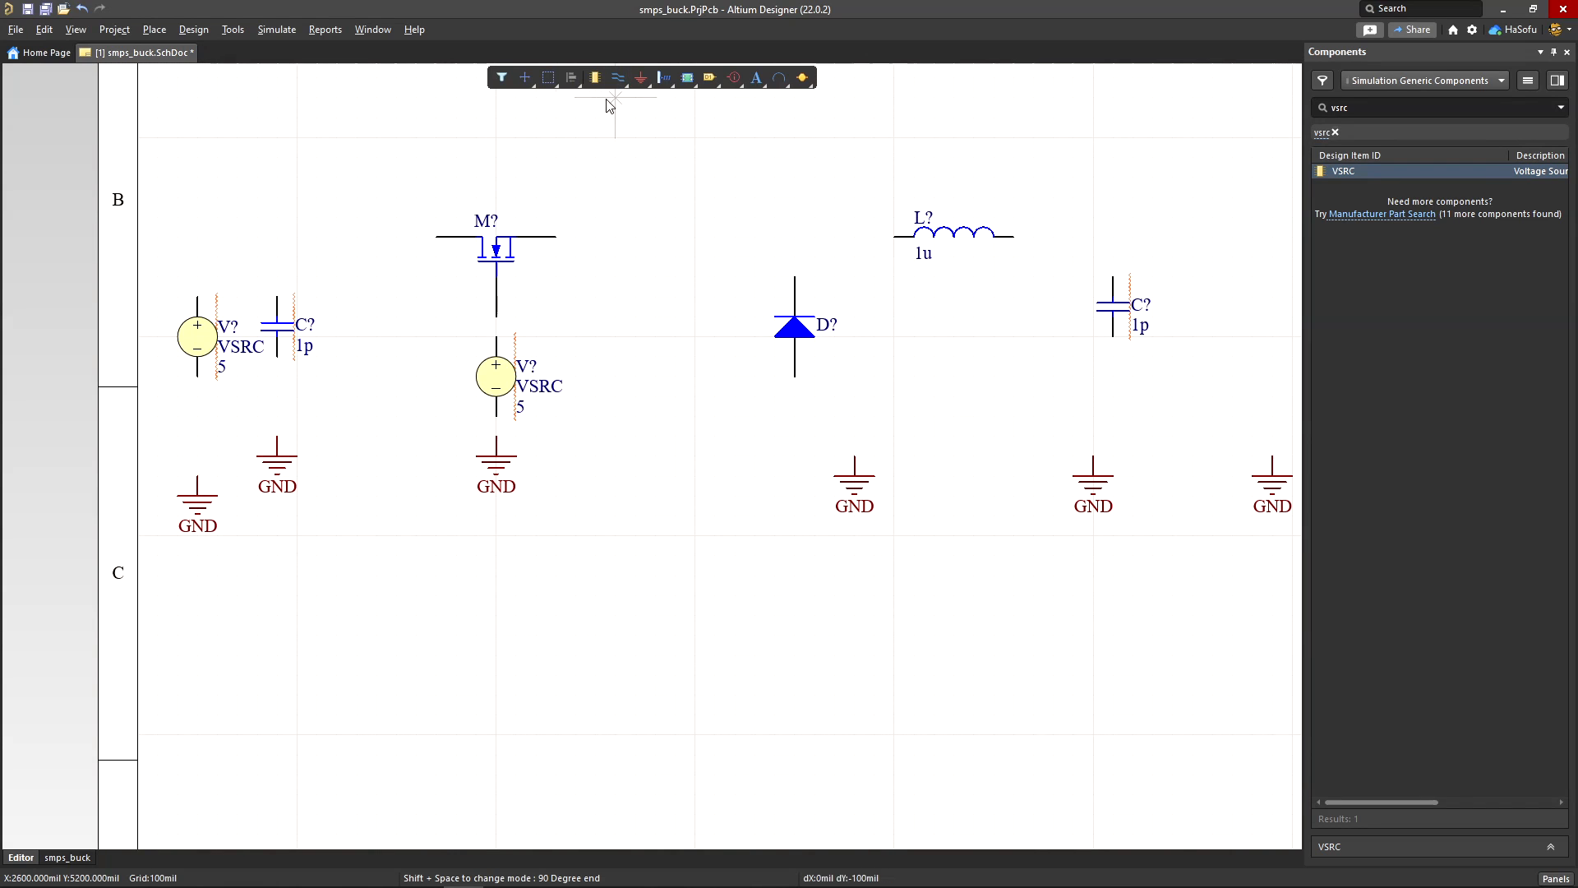
click(198, 296)
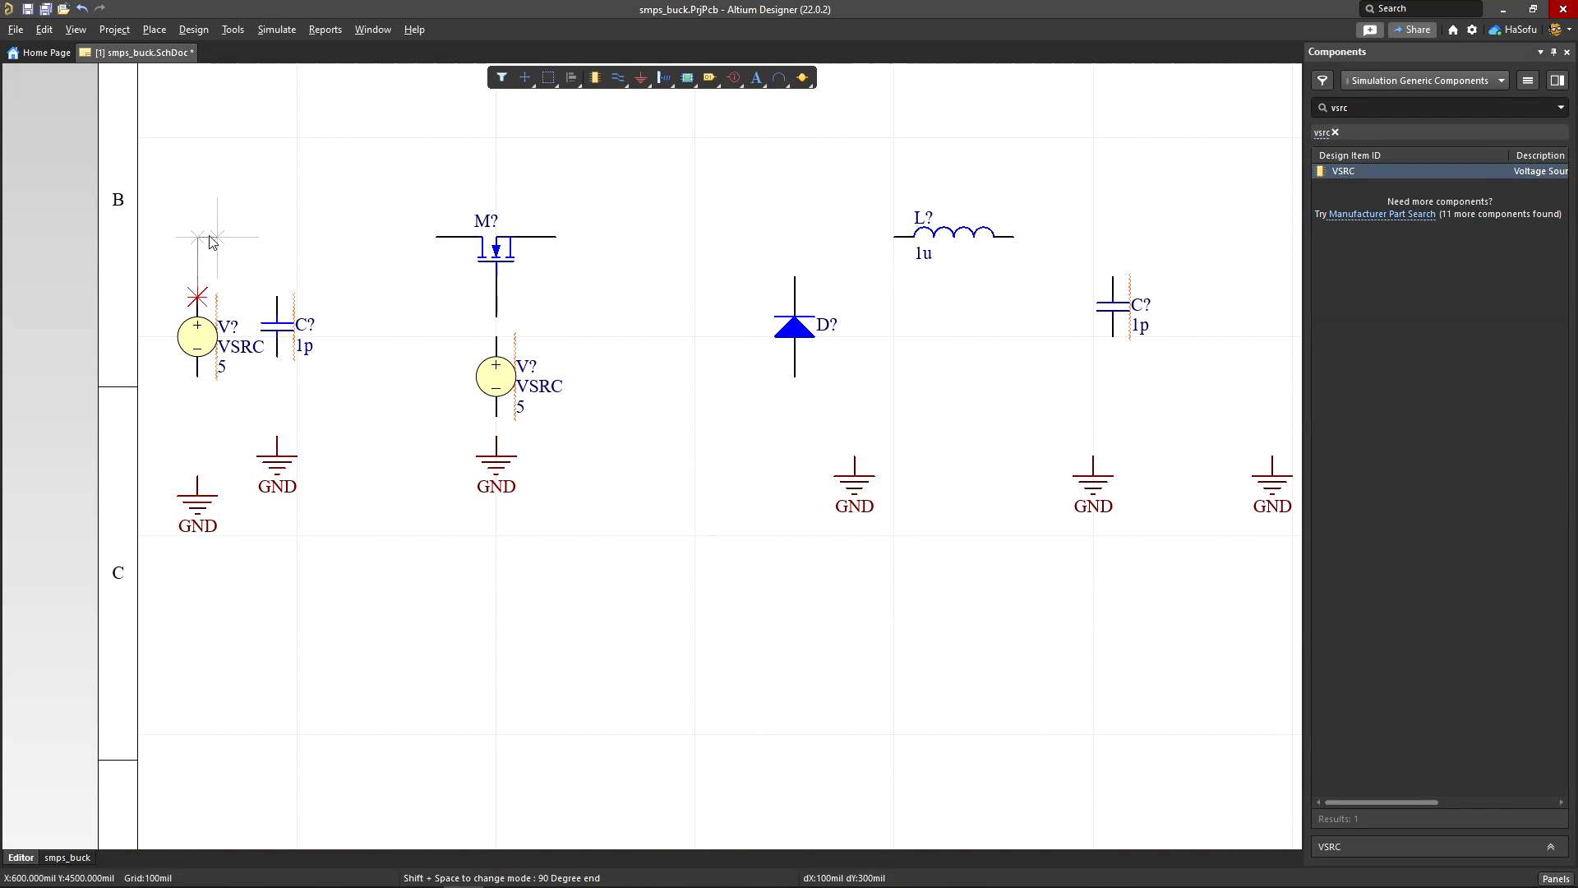
click(436, 237)
click(277, 296)
click(276, 237)
Step: Wire the lower pins of the input source and the input capacitor to their GND ports
click(198, 377)
click(197, 475)
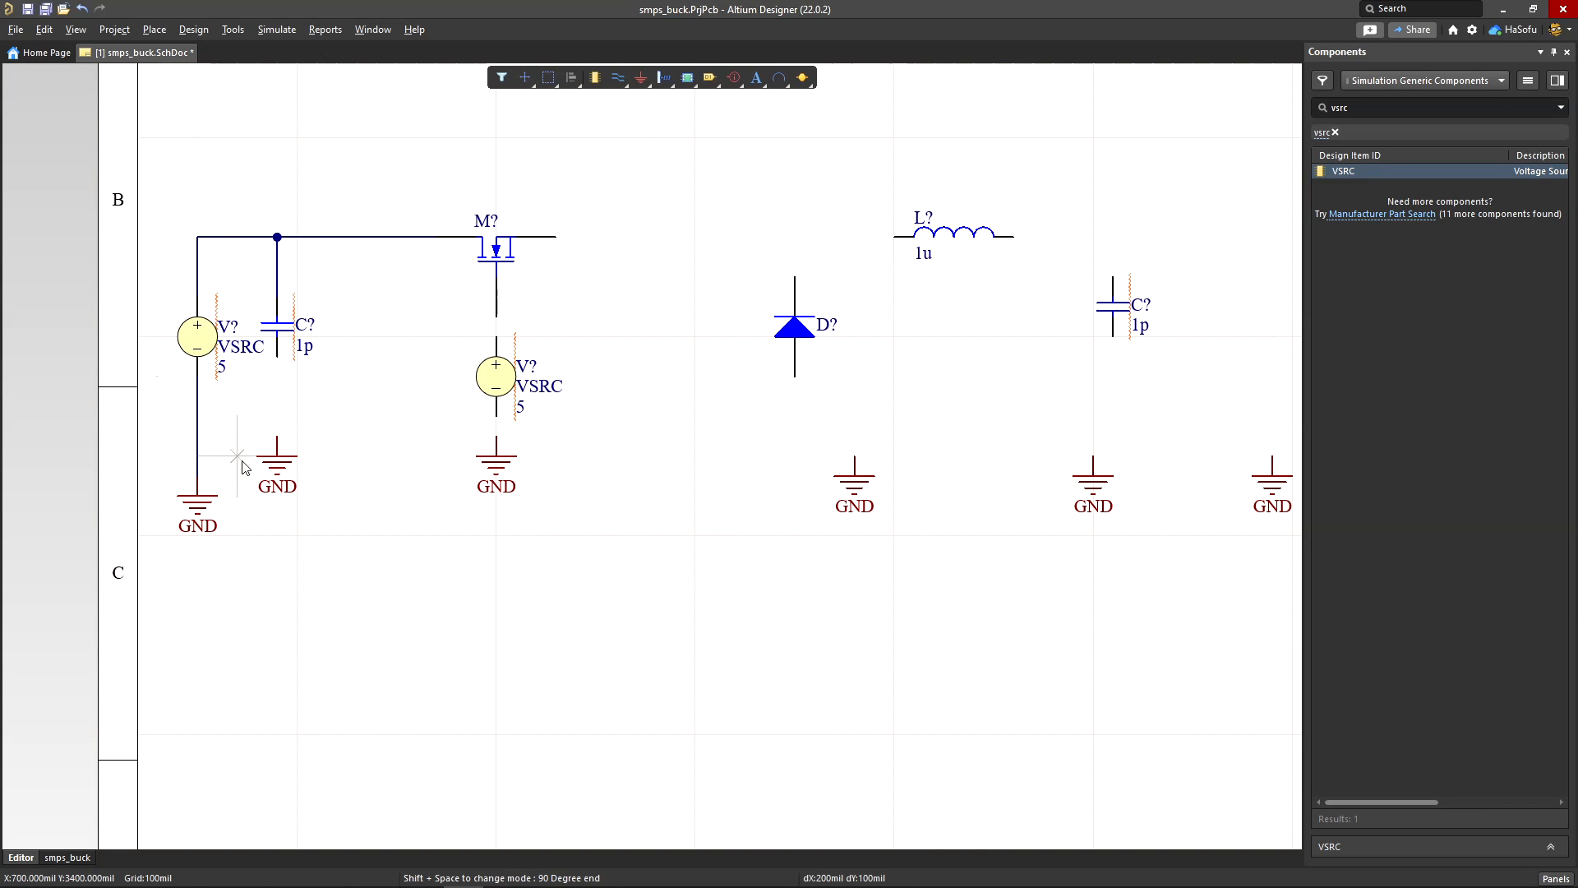
click(277, 456)
click(277, 356)
Step: Wire the second voltage source between the MOSFET gate and the GND port below it
click(495, 335)
click(496, 279)
click(495, 415)
click(496, 456)
Step: Wire the MOSFET's right terminal to the inductor and connect the diode between that wire and its GND port
click(555, 237)
click(912, 237)
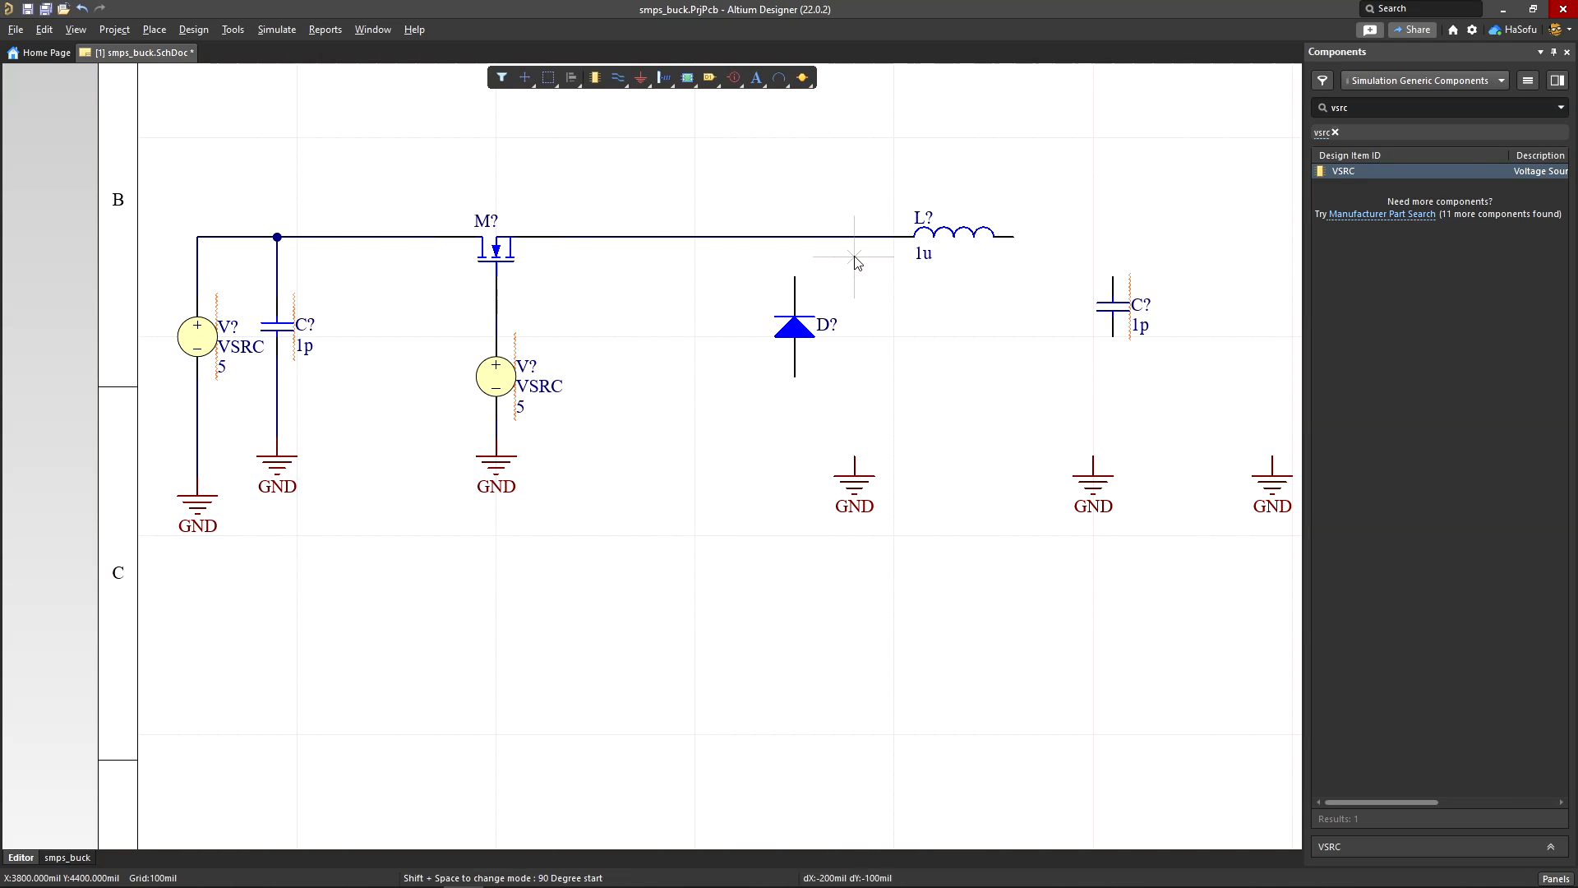
click(794, 276)
click(794, 236)
click(794, 376)
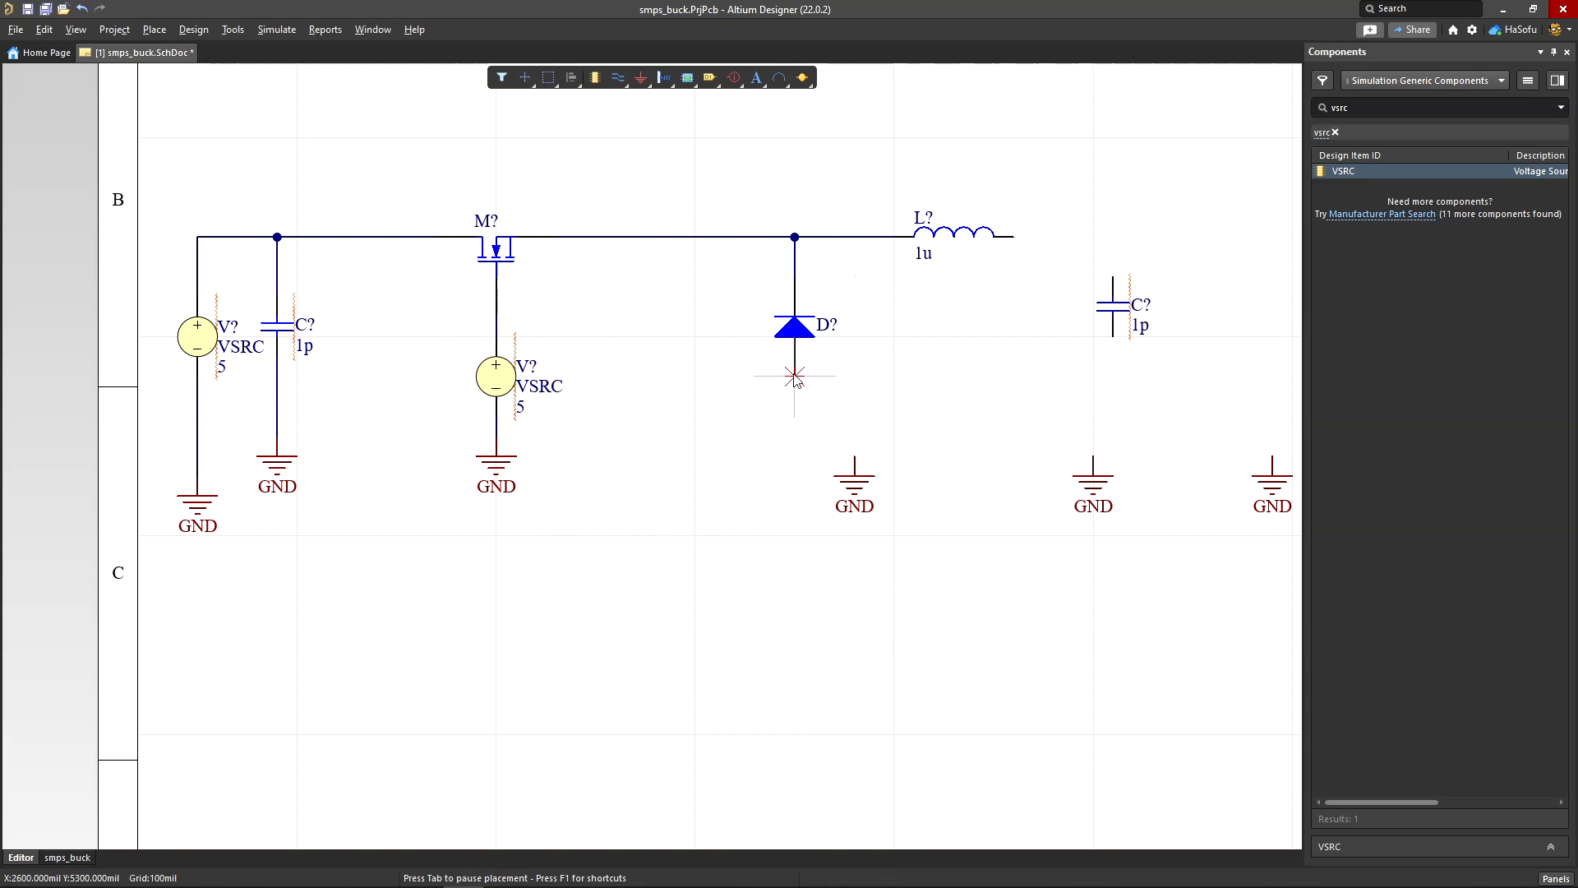
click(854, 456)
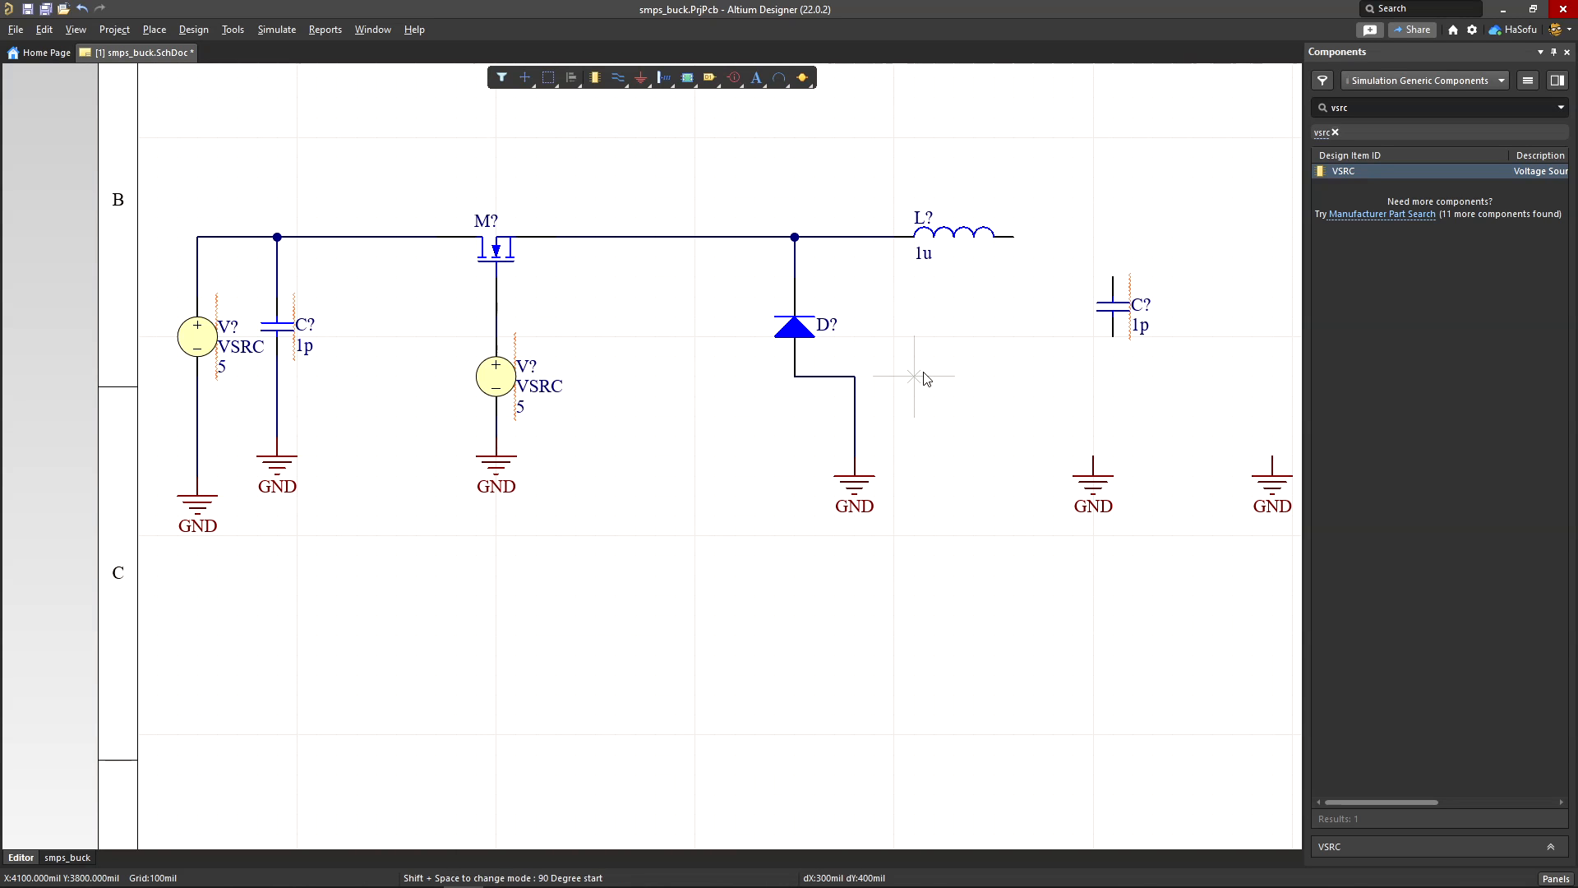
Step: Wire the inductor's right terminal across and down to the rightmost GND port
right_drag(1026, 252, 597, 225)
click(588, 217)
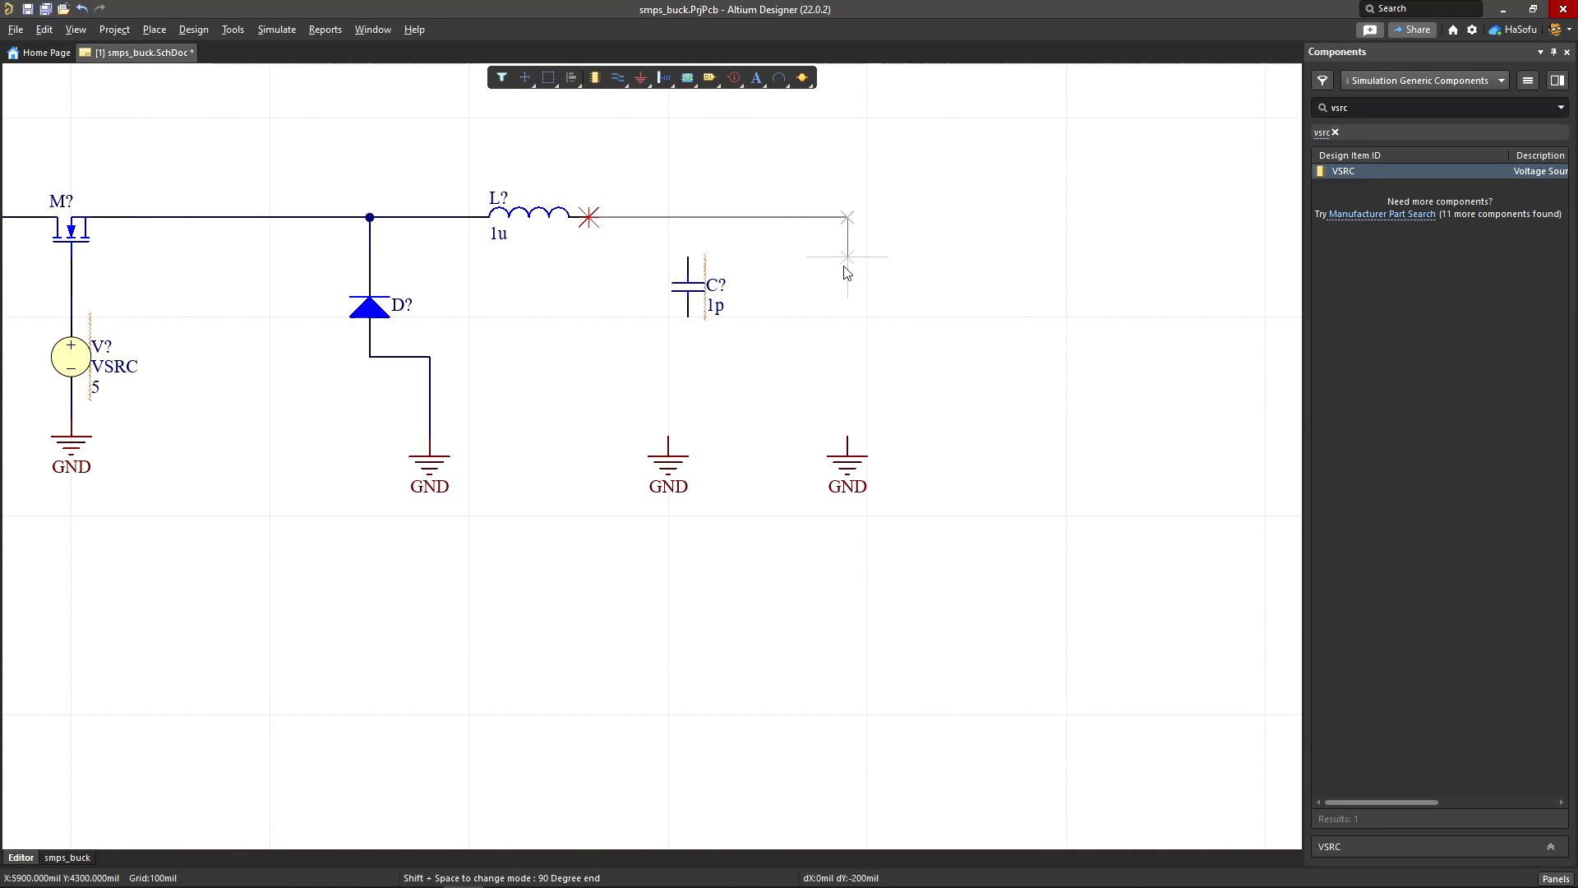
click(847, 436)
Step: Wire the output capacitor between the inductor's output line and the GND port below it
click(688, 257)
click(688, 217)
click(668, 436)
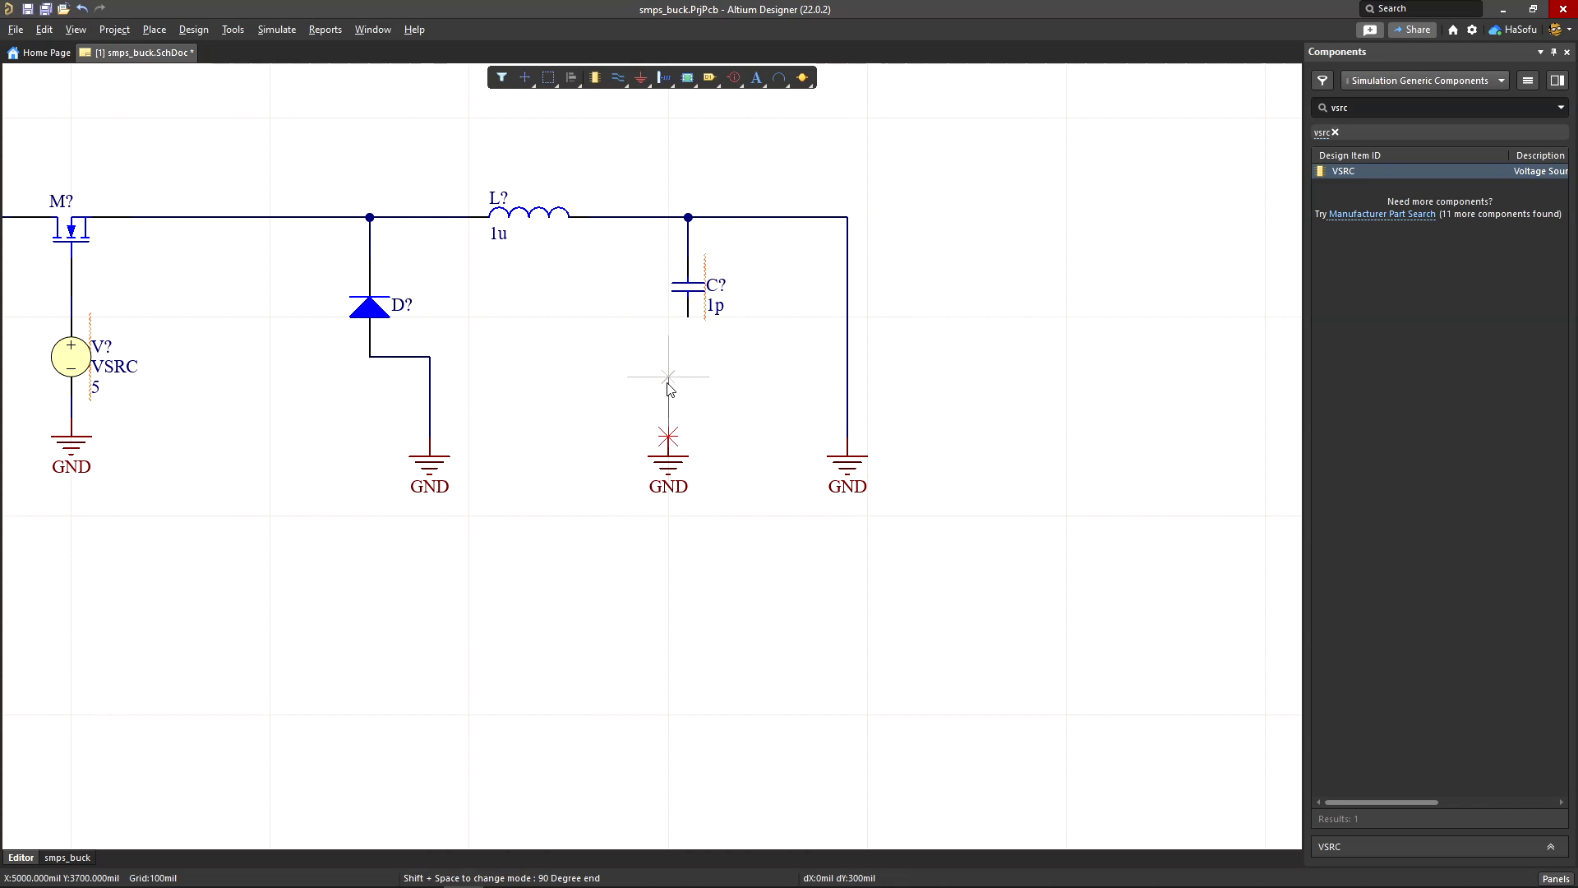
click(689, 376)
click(688, 316)
right_click(753, 362)
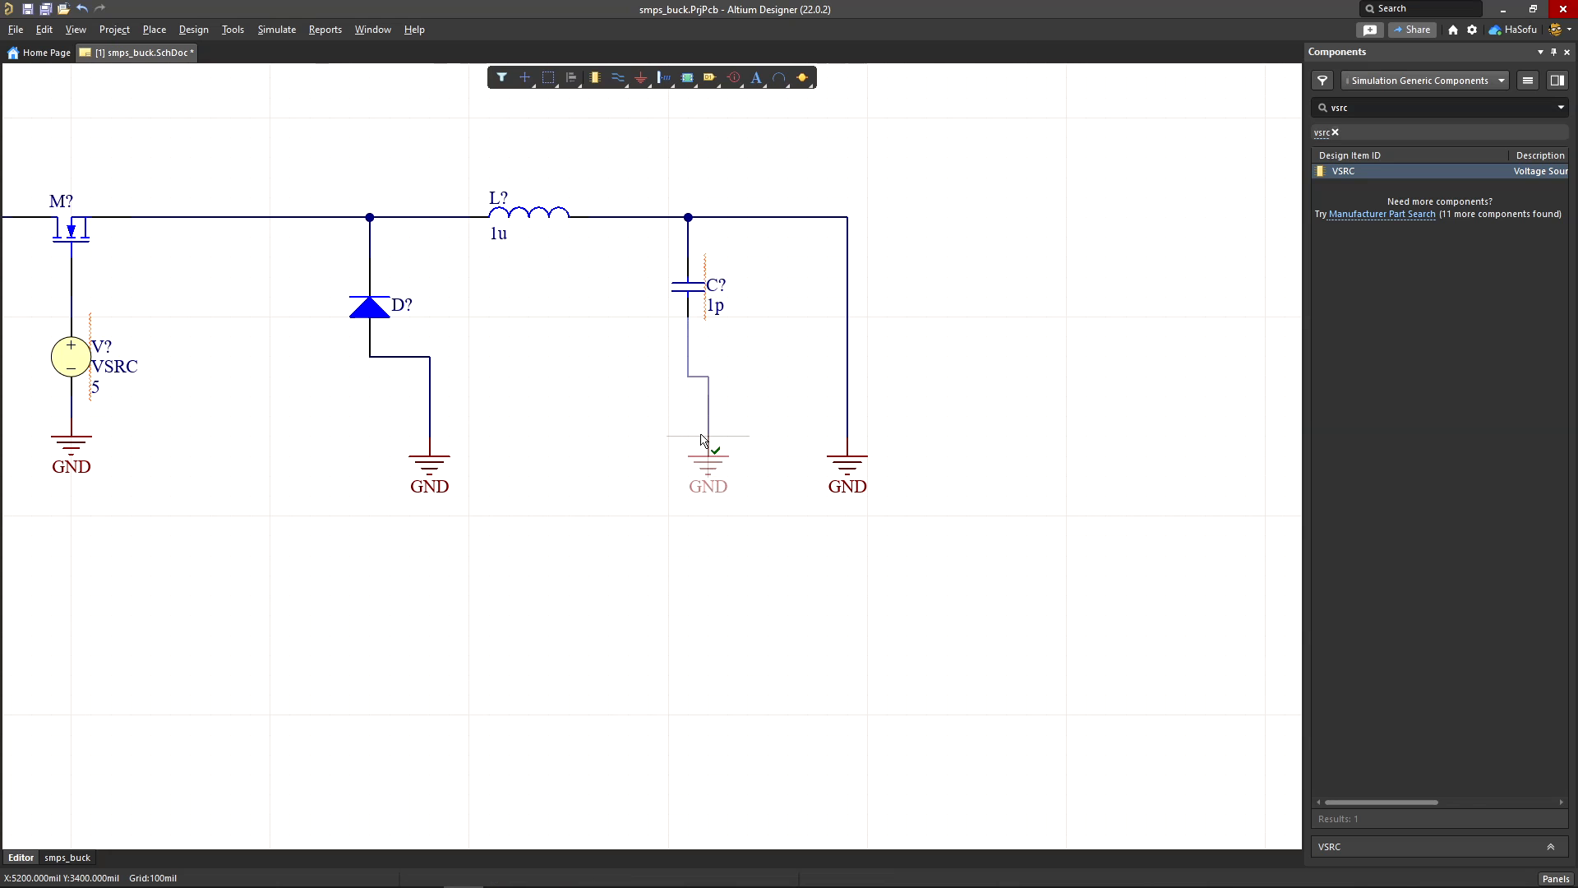
Step: Move the GND ports of the output capacitor and the diode directly beneath their components so the wires run straight
shift+scroll(592, 335, left, 3)
drag(590, 457, 535, 444)
shift+scroll(739, 346, left, 3)
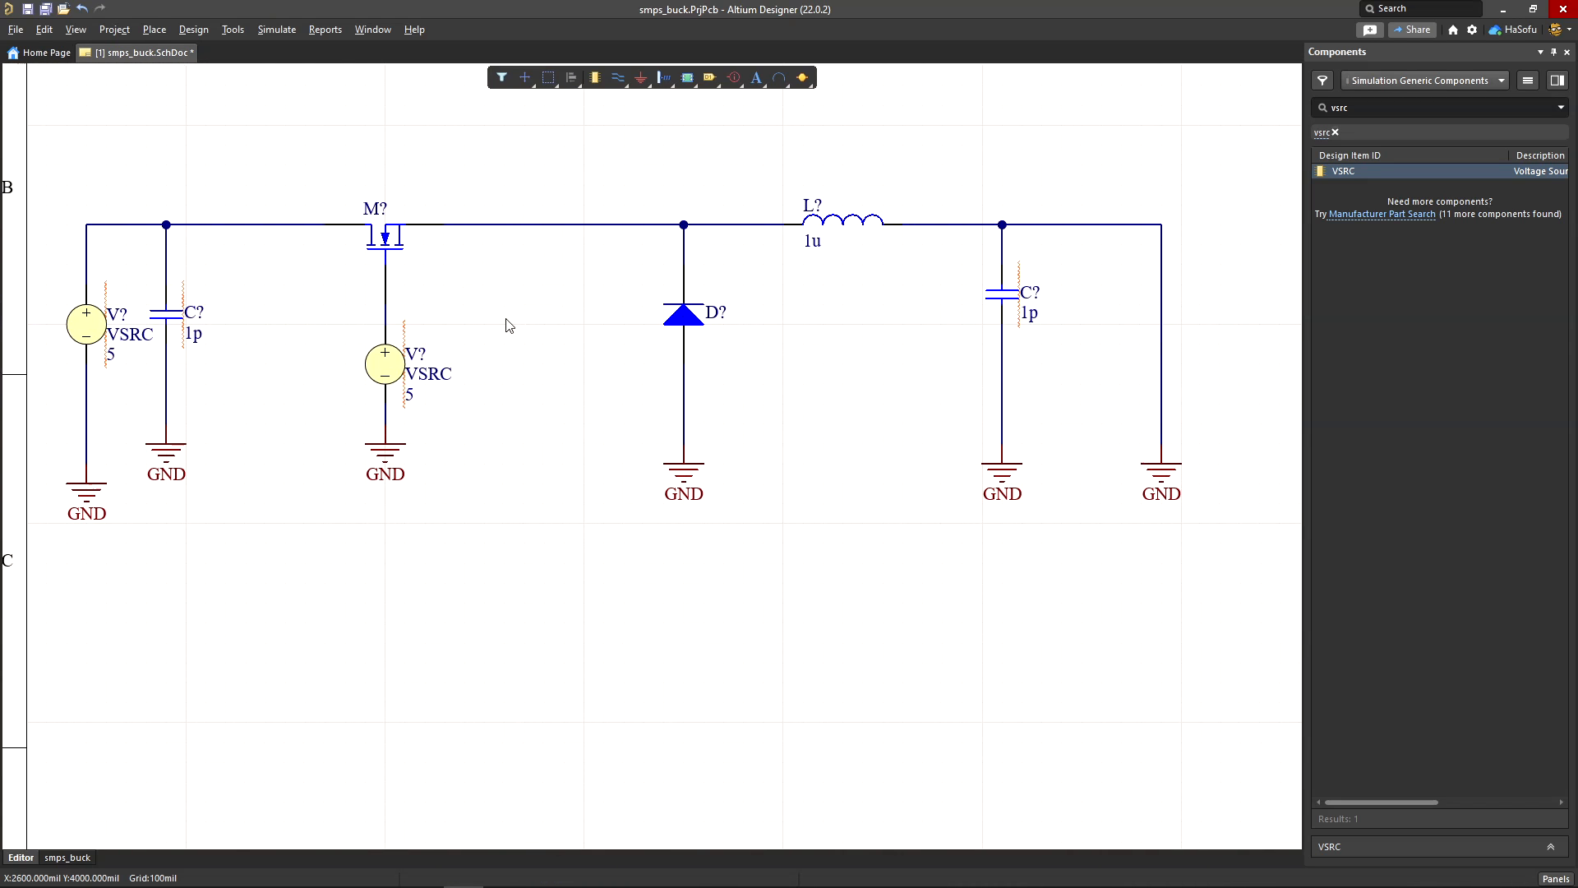
Step: Shift the input capacitor and its GND port toward the MOSFET, and level that port and the gate source's GND port with the input source's
right_drag(510, 304, 620, 322)
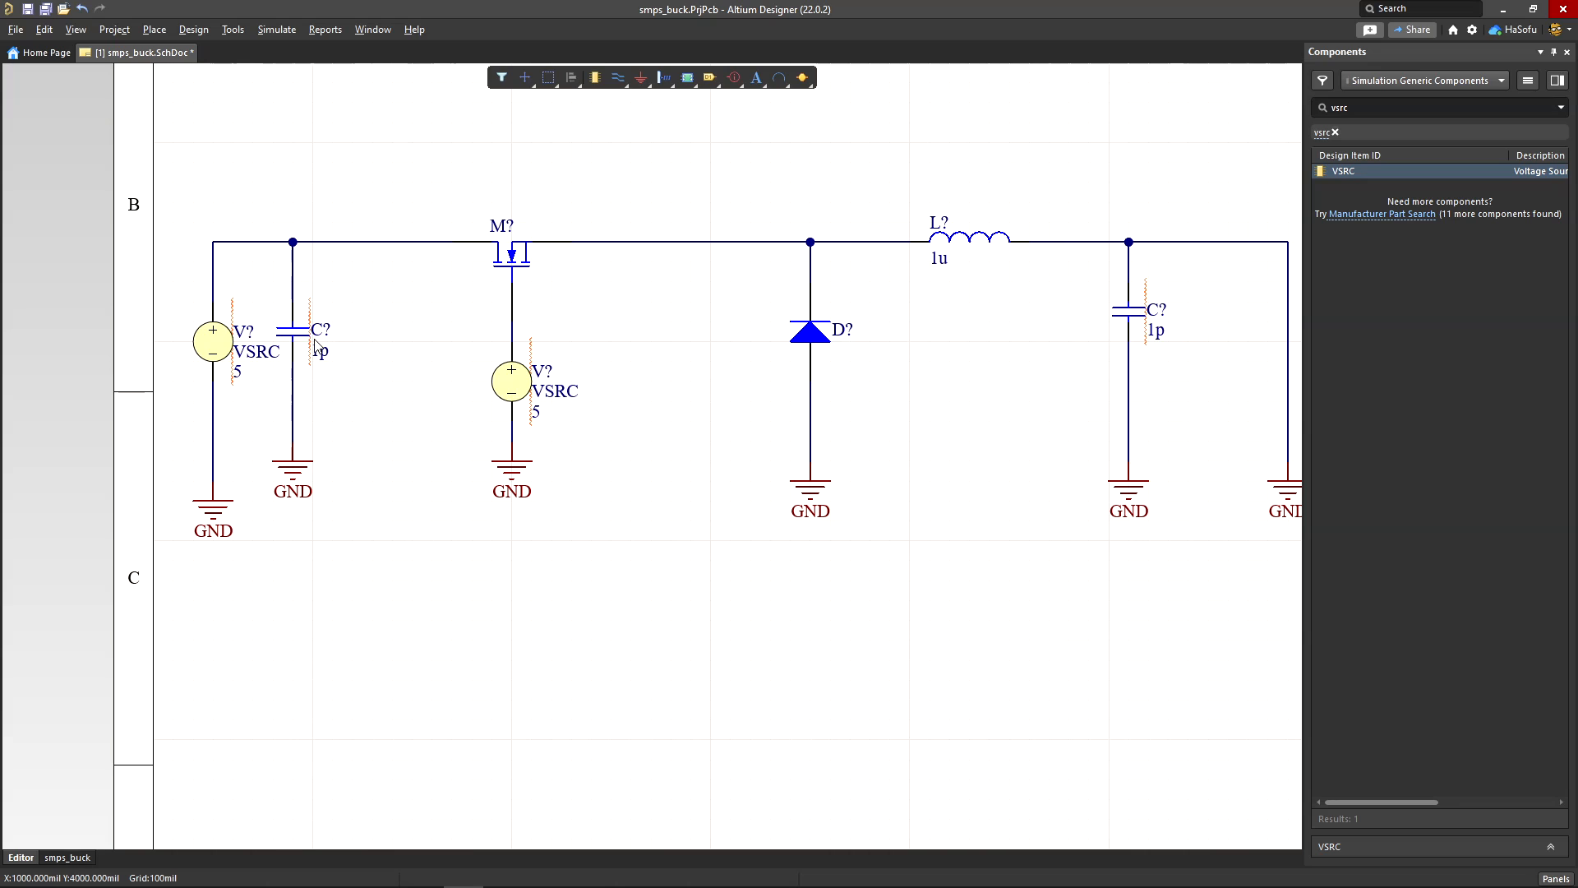
drag(297, 362, 358, 361)
drag(304, 468, 356, 483)
mouse_move(516, 479)
mouse_down()
mouse_move(516, 457)
mouse_move(516, 483)
mouse_up()
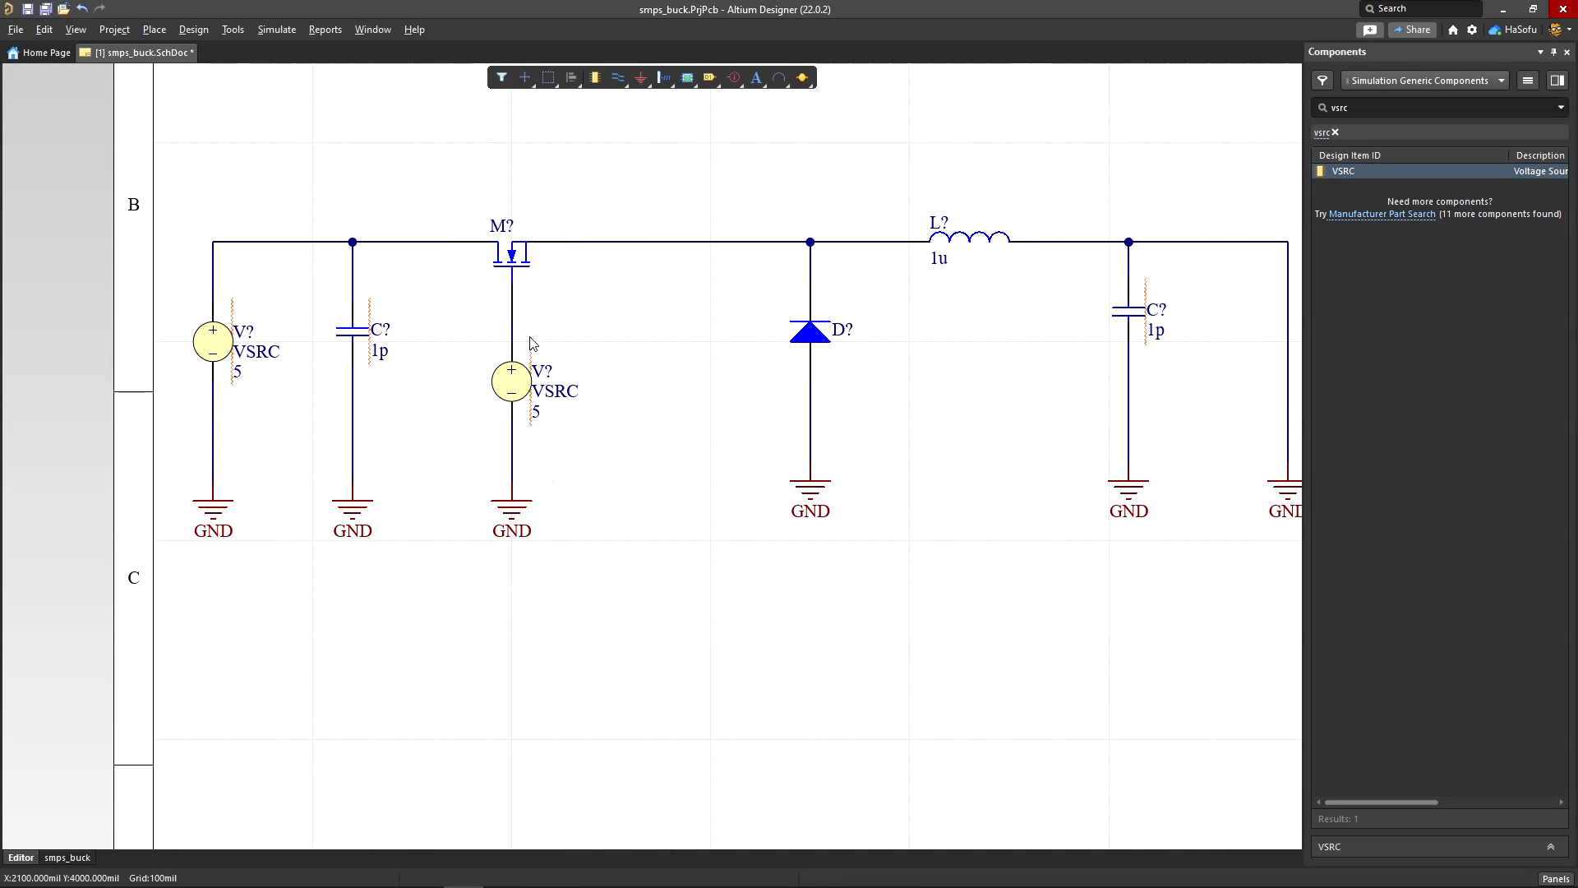
Step: Set the input voltage source's DC magnitude to 12
shift+scroll(380, 254, left, 1)
click(284, 345)
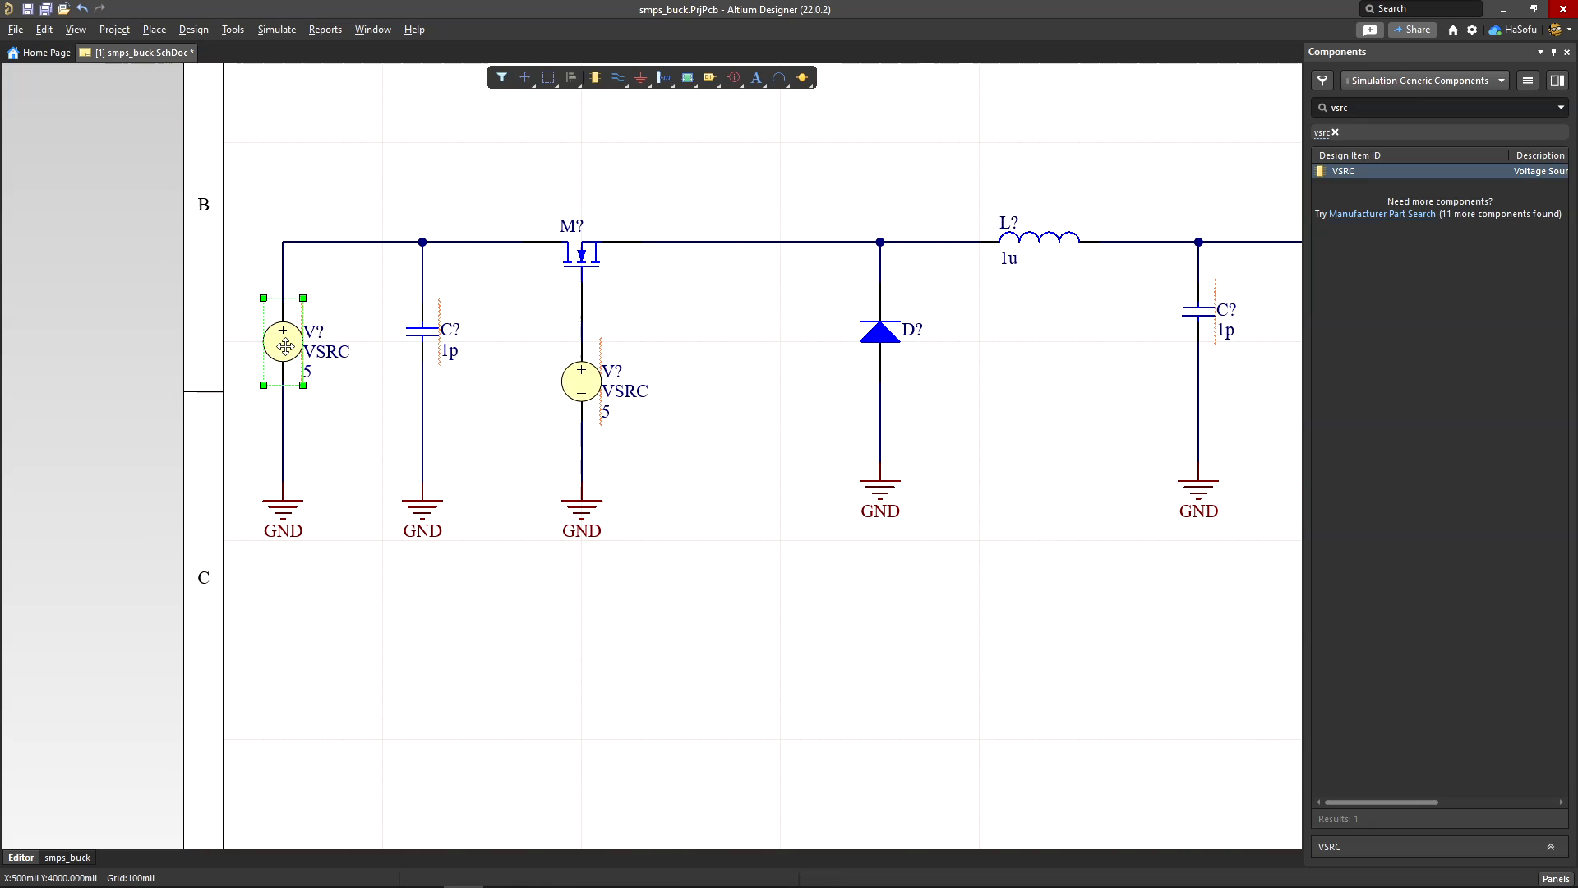
double_click(285, 346)
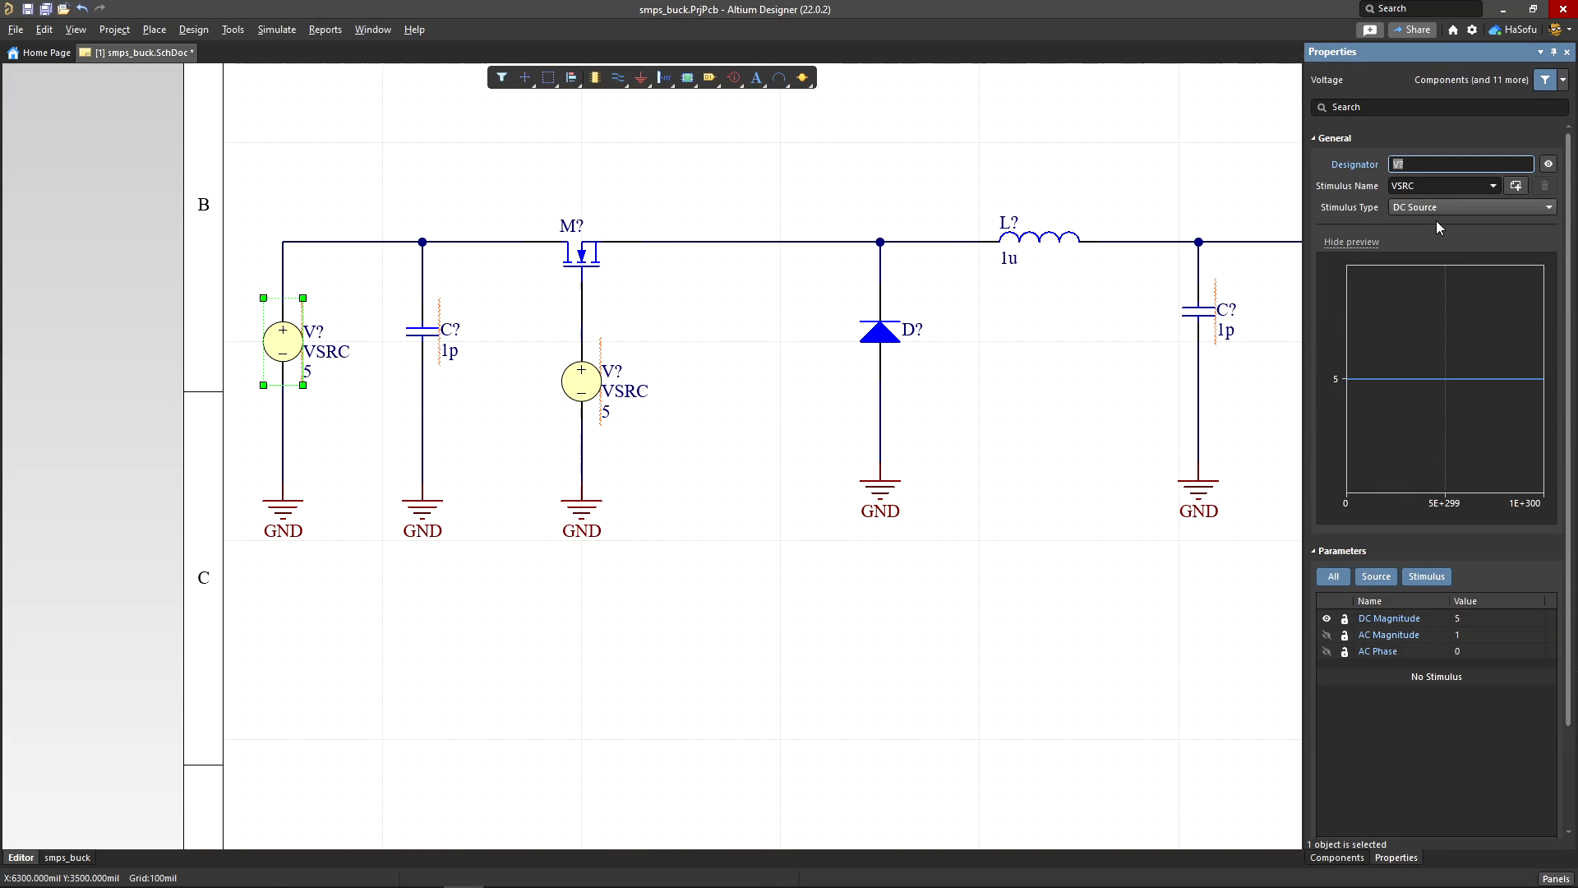
click(1472, 617)
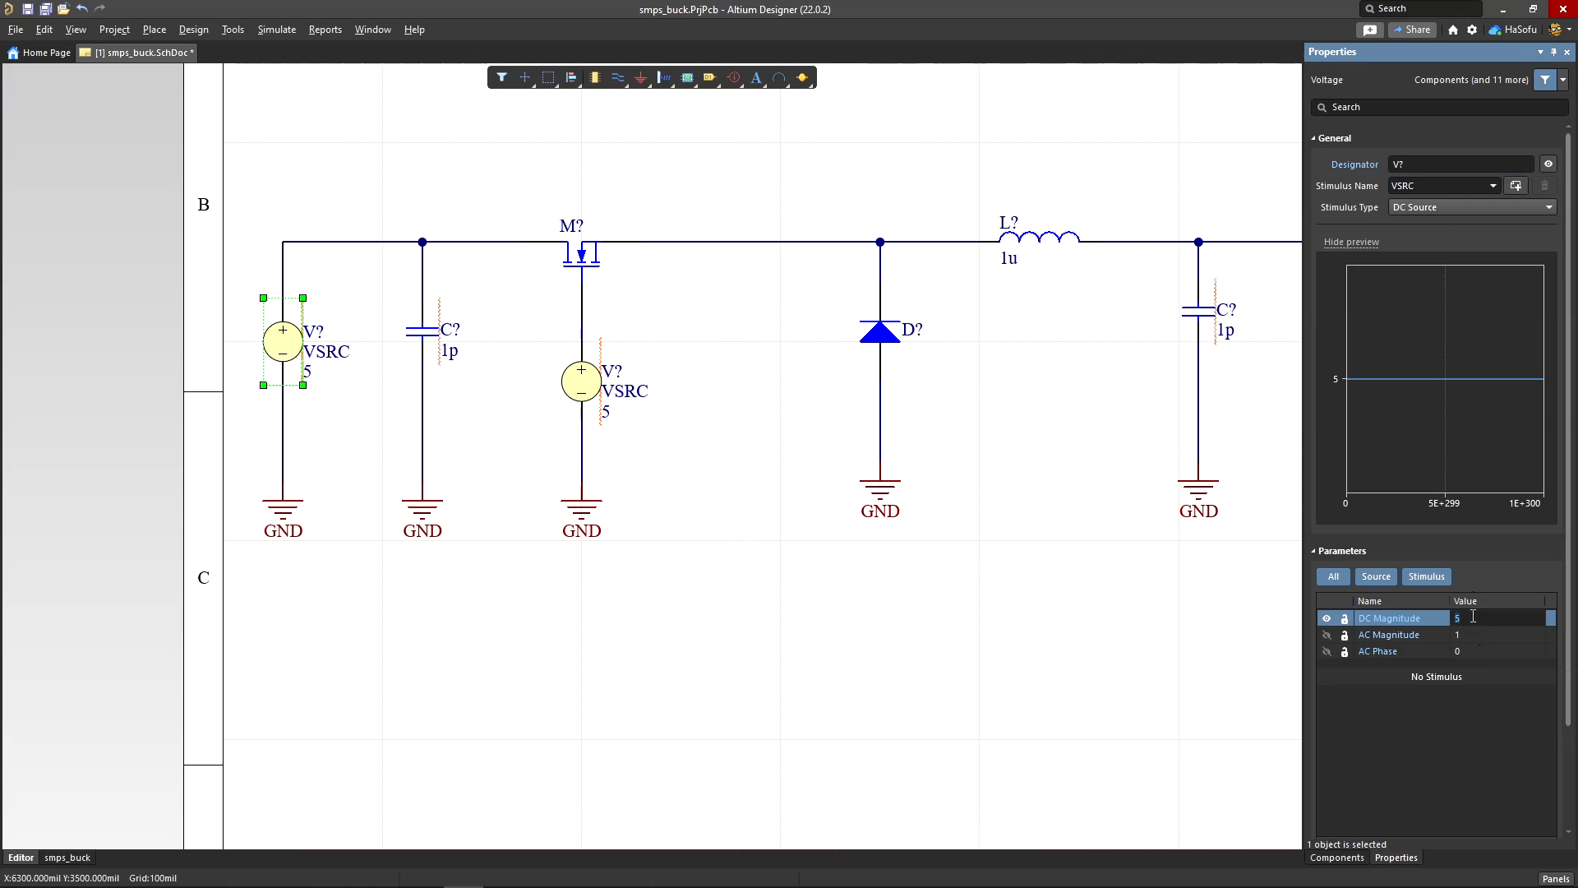
text(12)
key(Return)
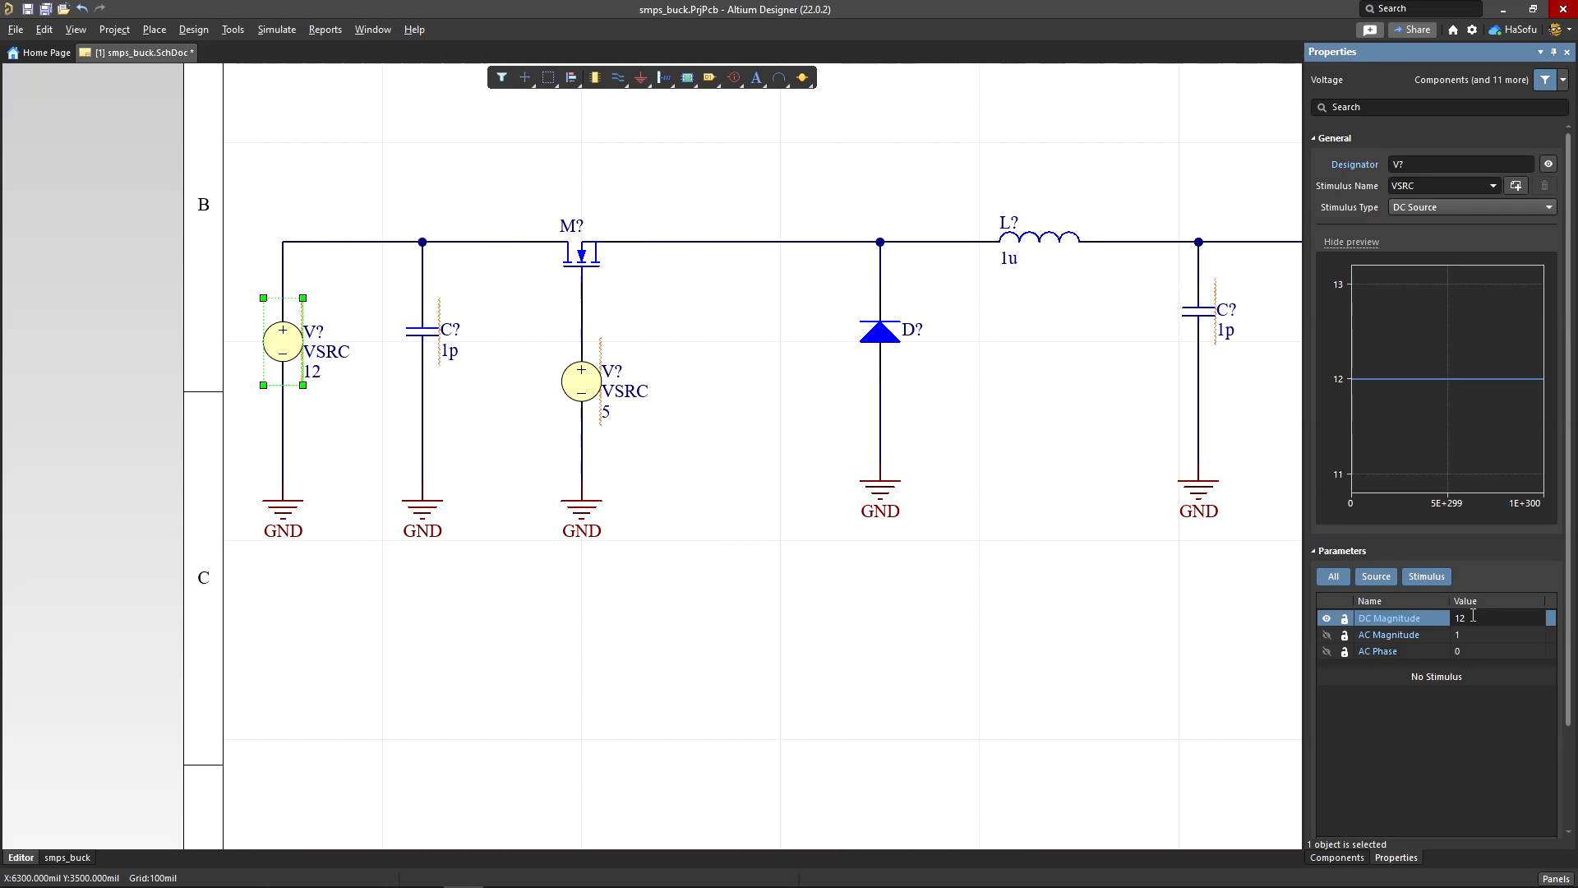
click(708, 476)
Step: Set the input capacitor's value to 470u
double_click(454, 359)
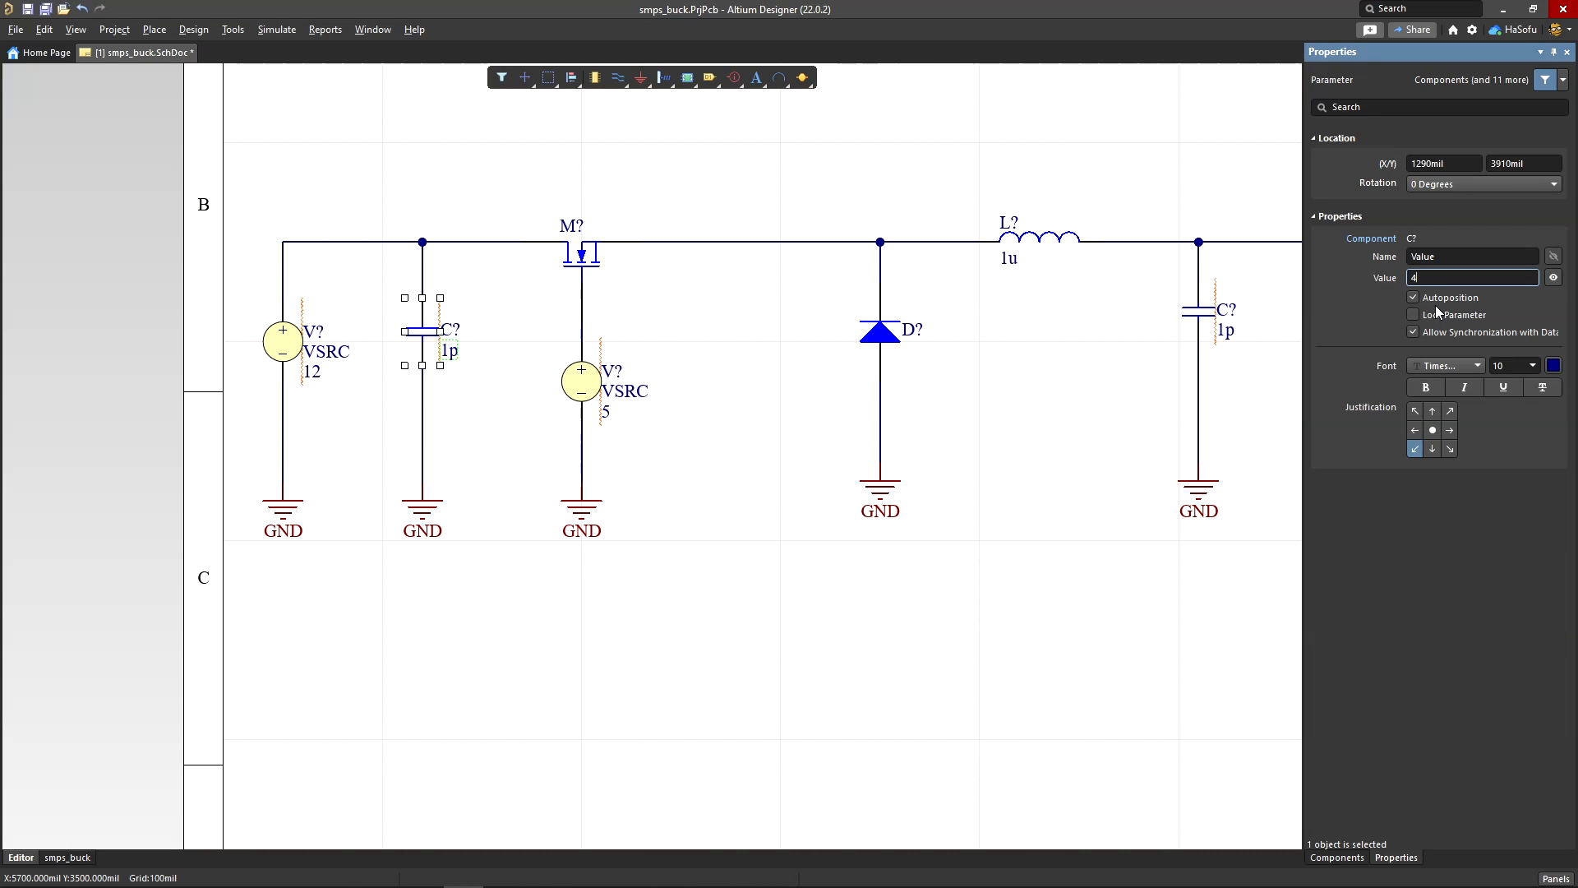
text(470u)
key(Return)
Step: Assign the gate voltage source the pulse stimulus named VSRC2 and set its pulsed value to 5
click(581, 383)
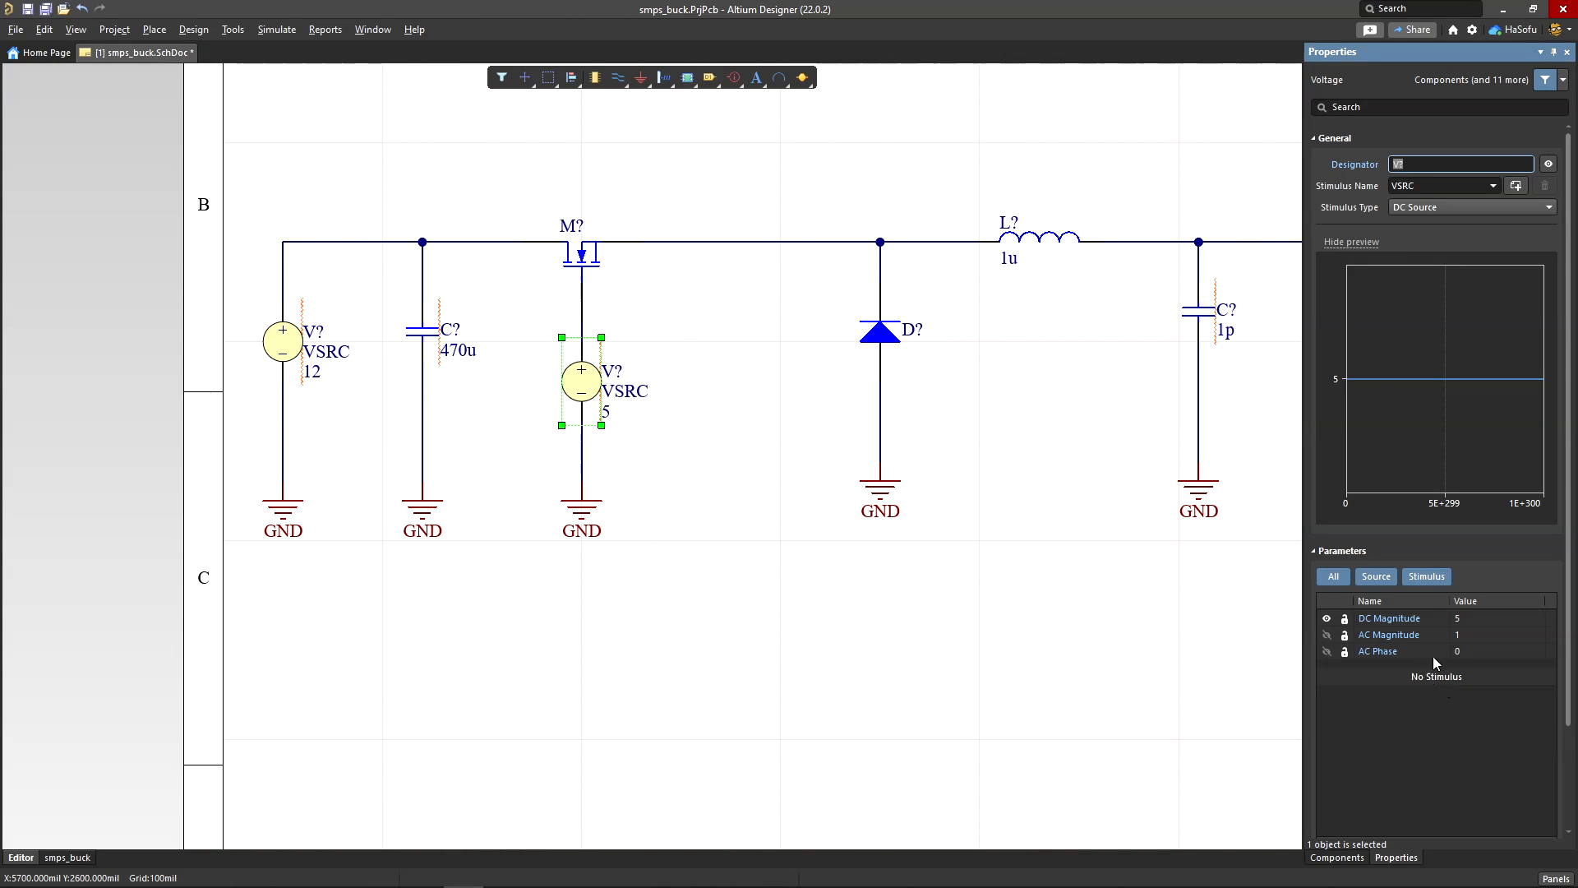
click(1422, 207)
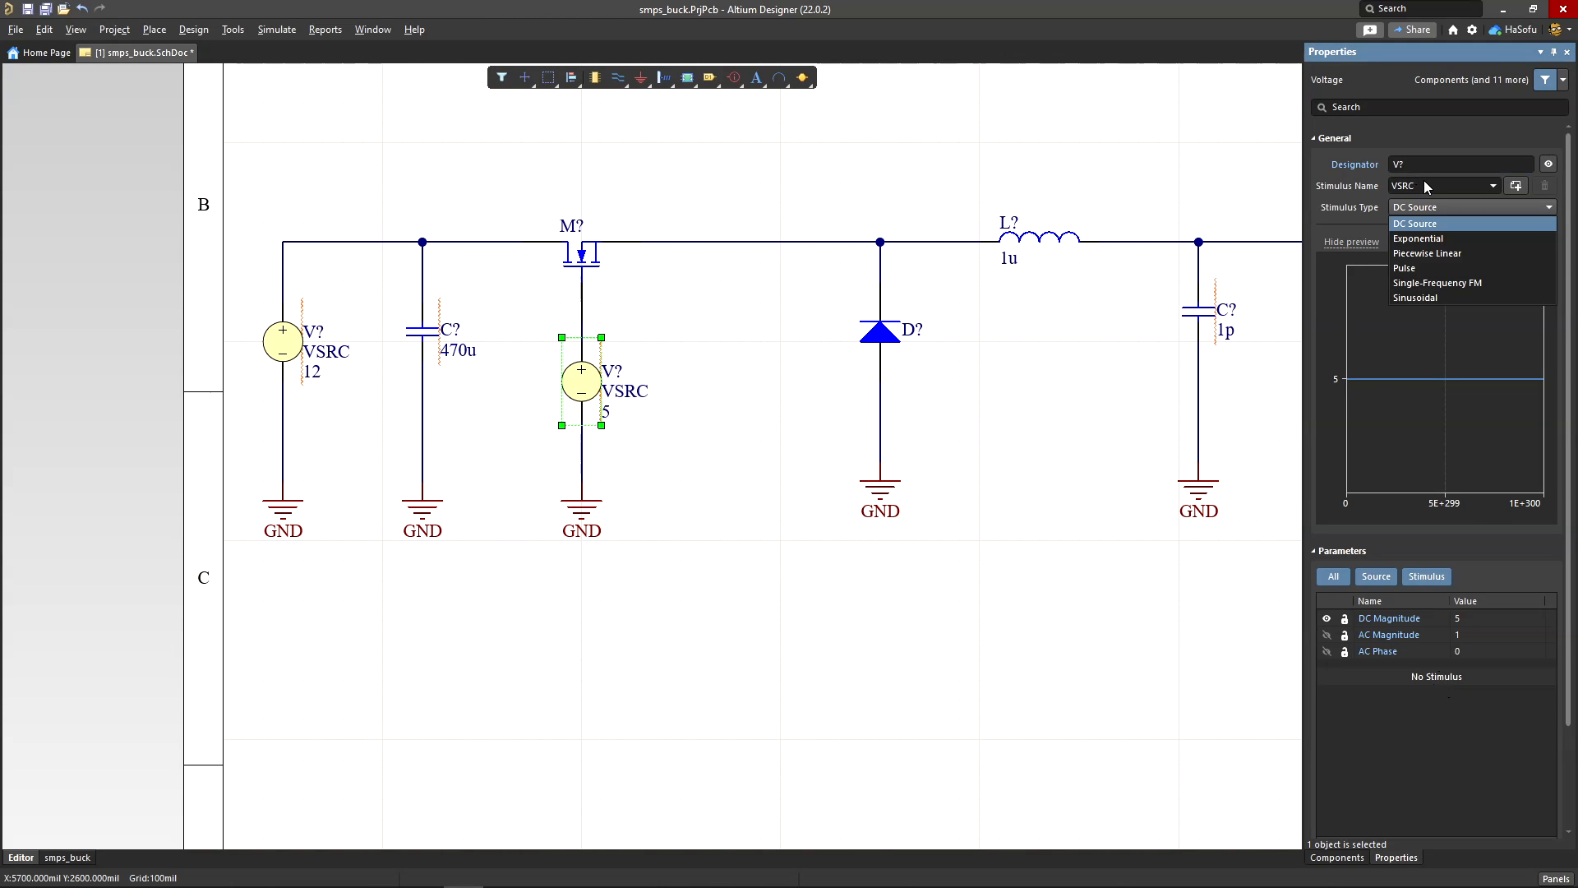
click(1431, 185)
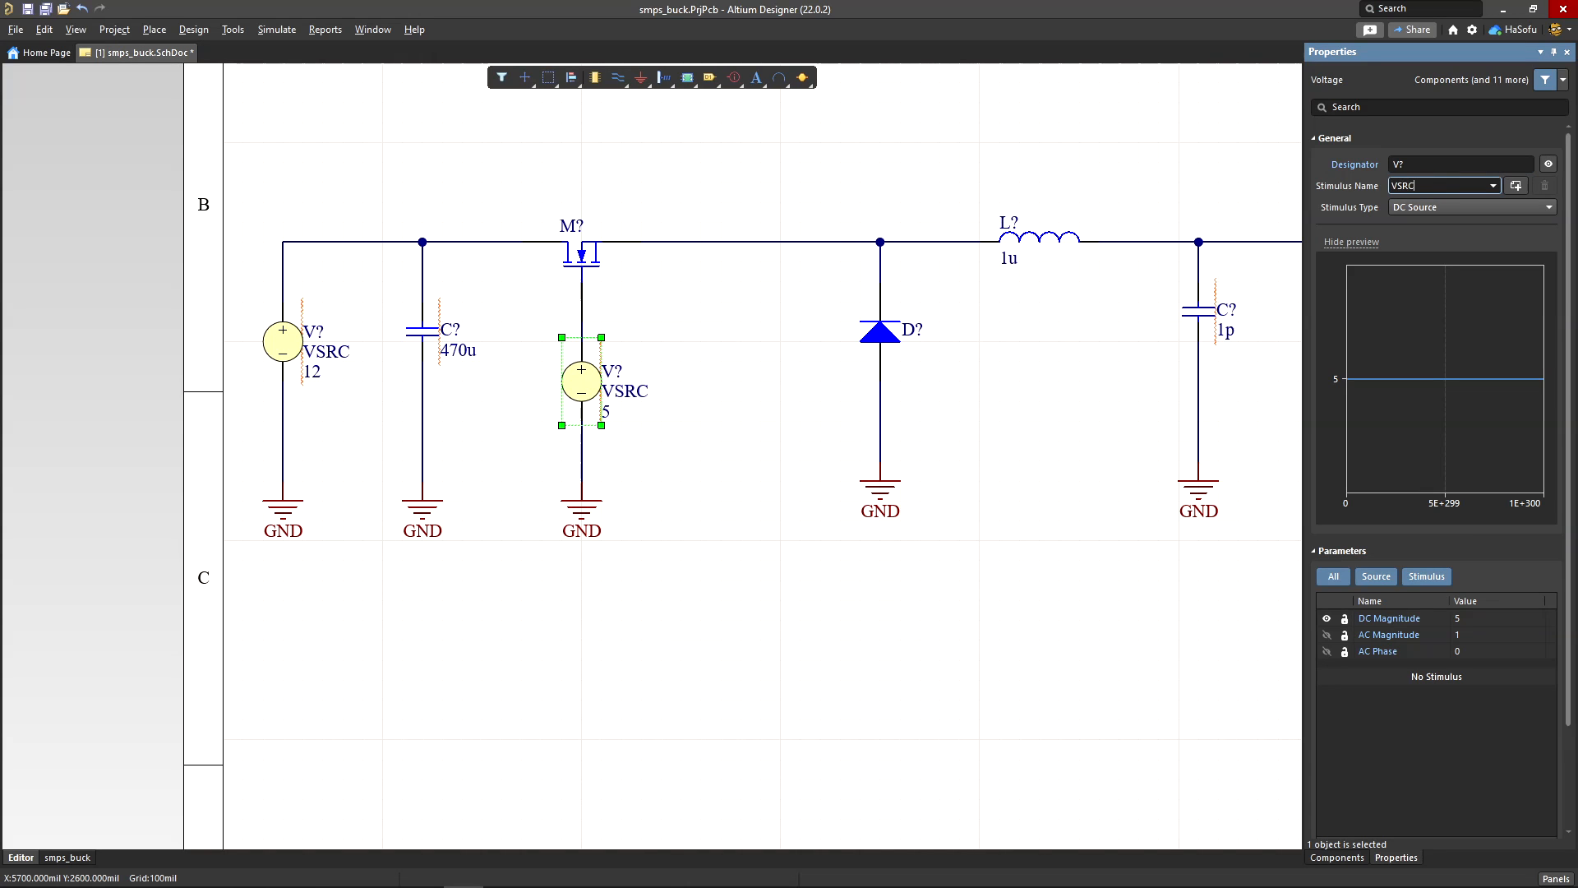
key(Return)
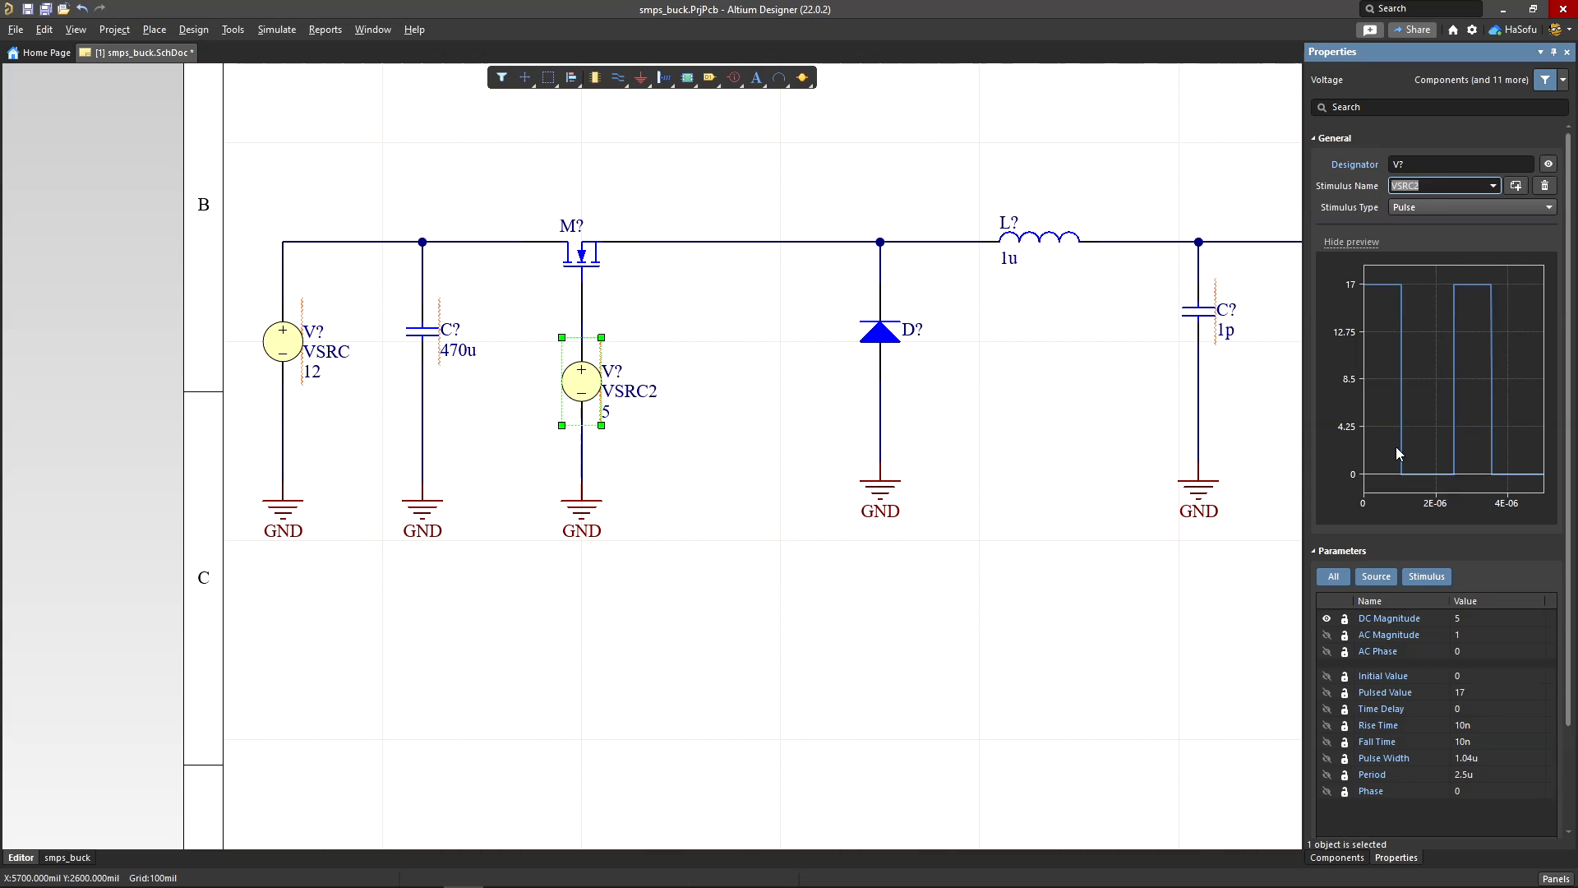
click(1493, 691)
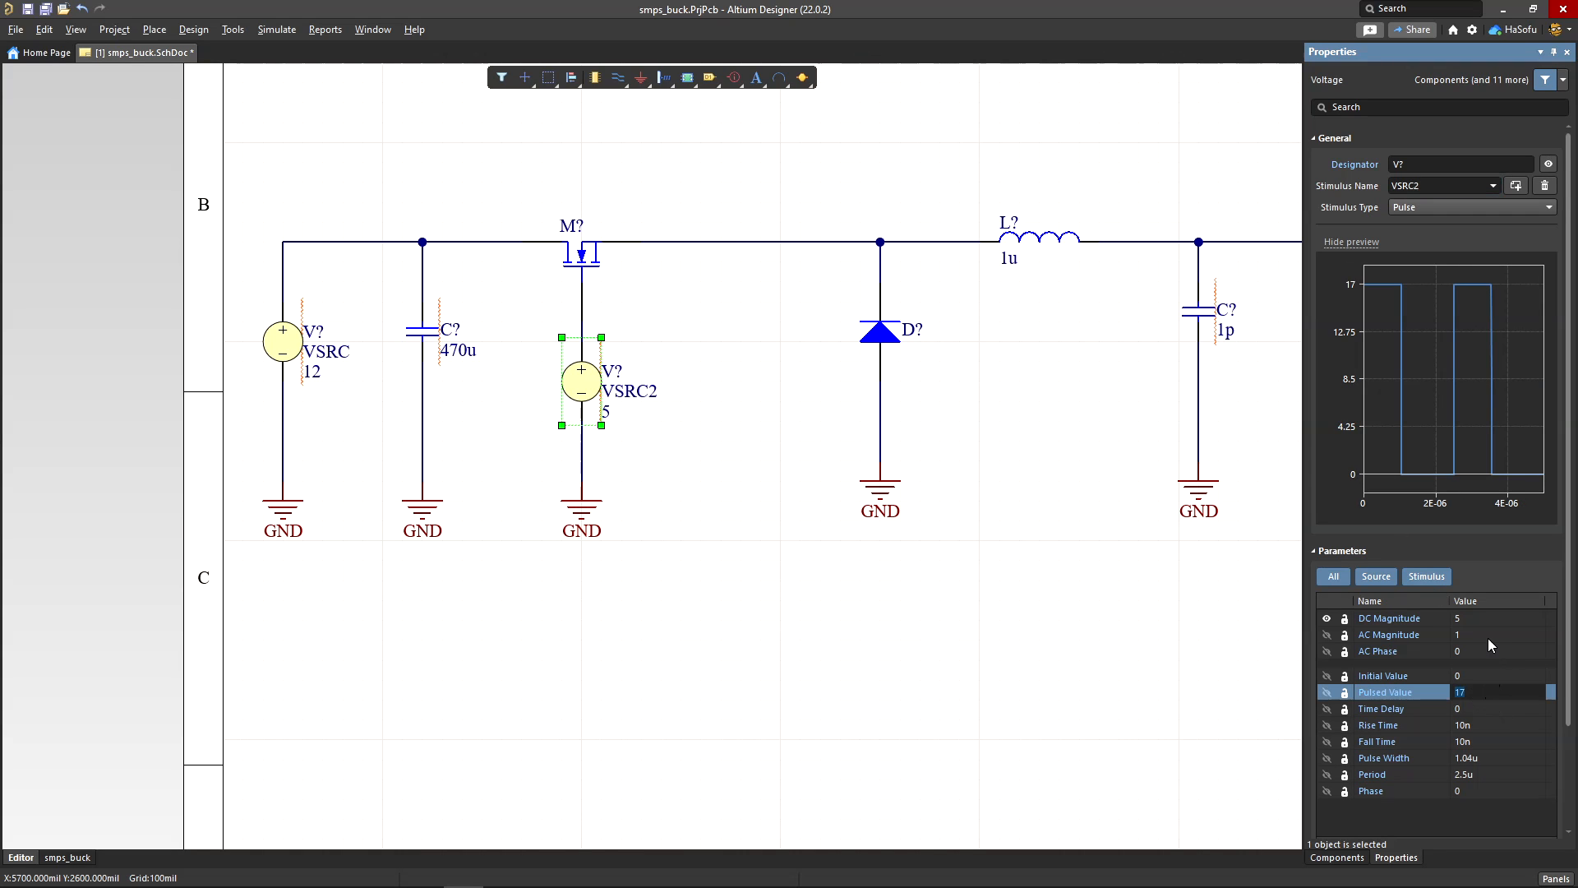
text(5)
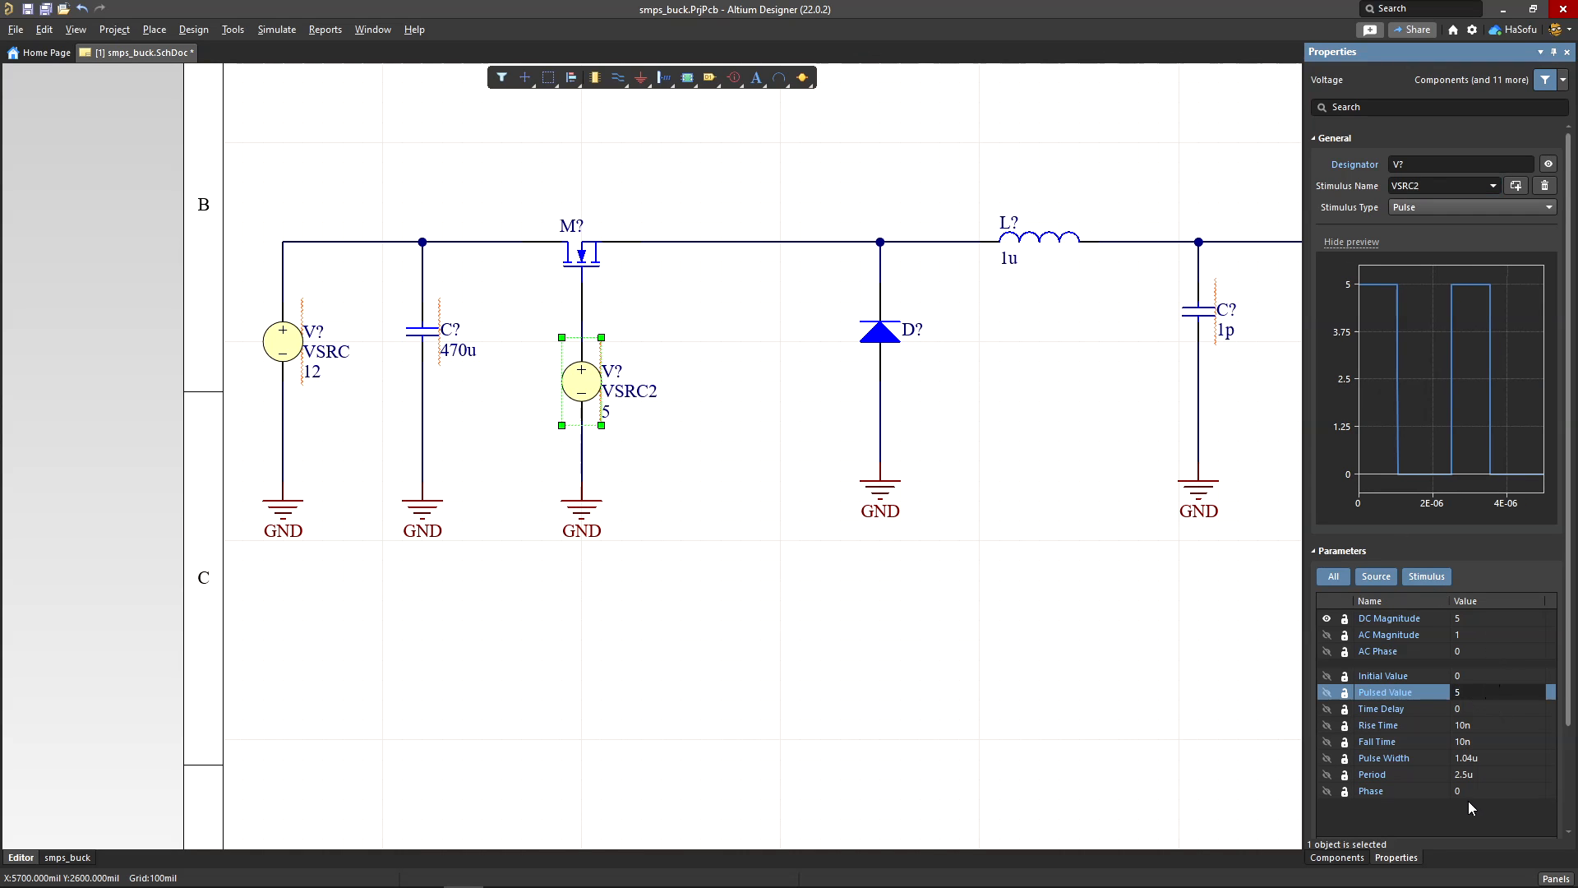
Step: Review the gate source's rise time, pulse width and period, and look up the design assumptions in the Microchip buck converter PDF in Acrobat
click(1439, 723)
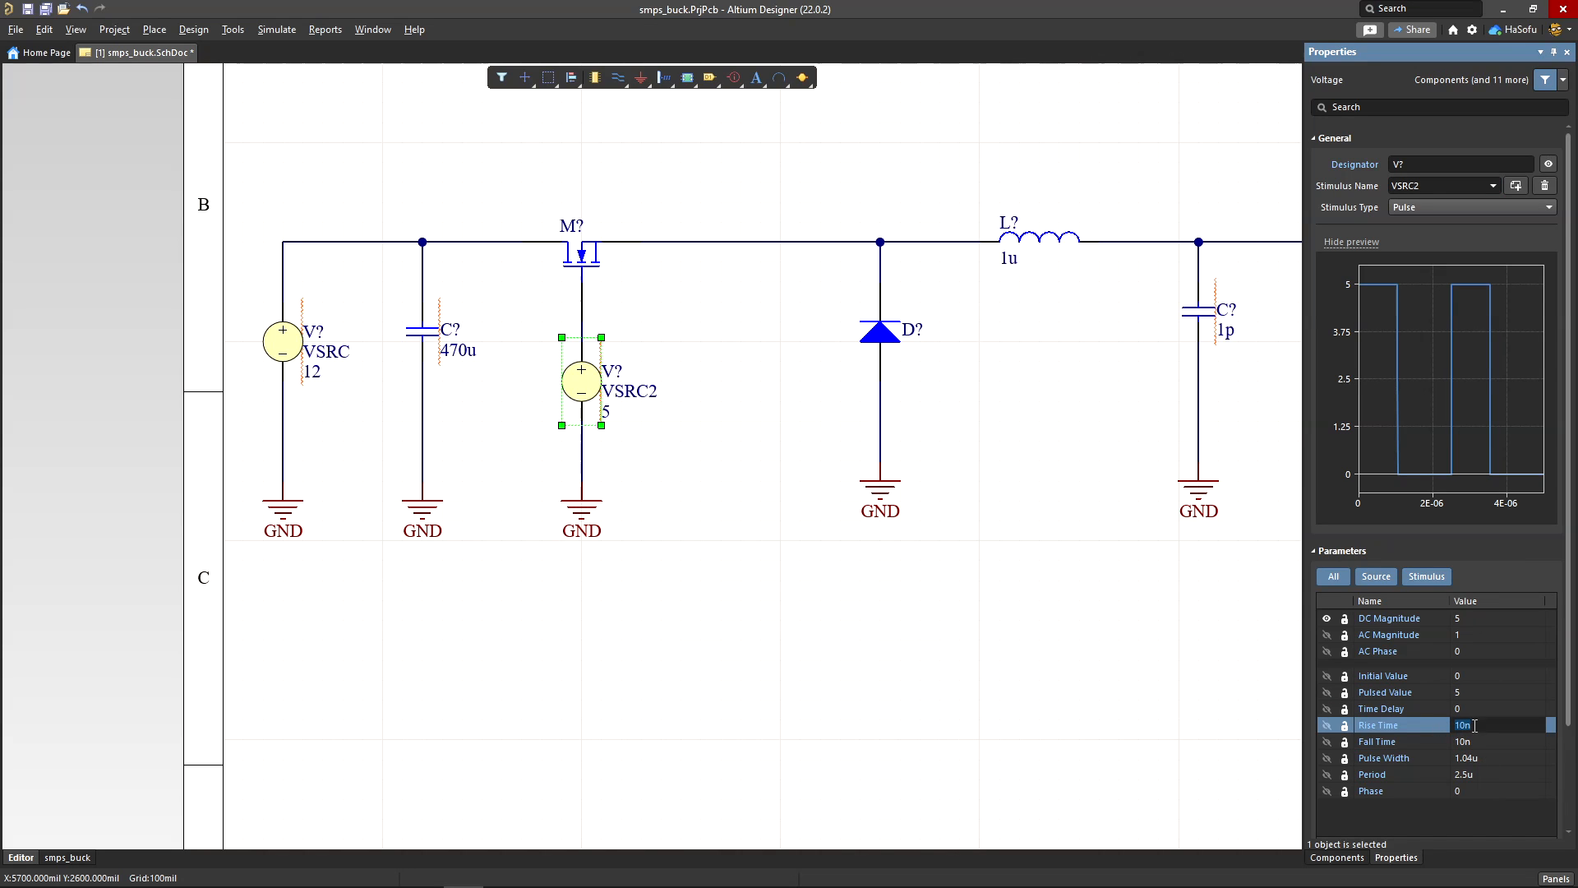
click(1481, 759)
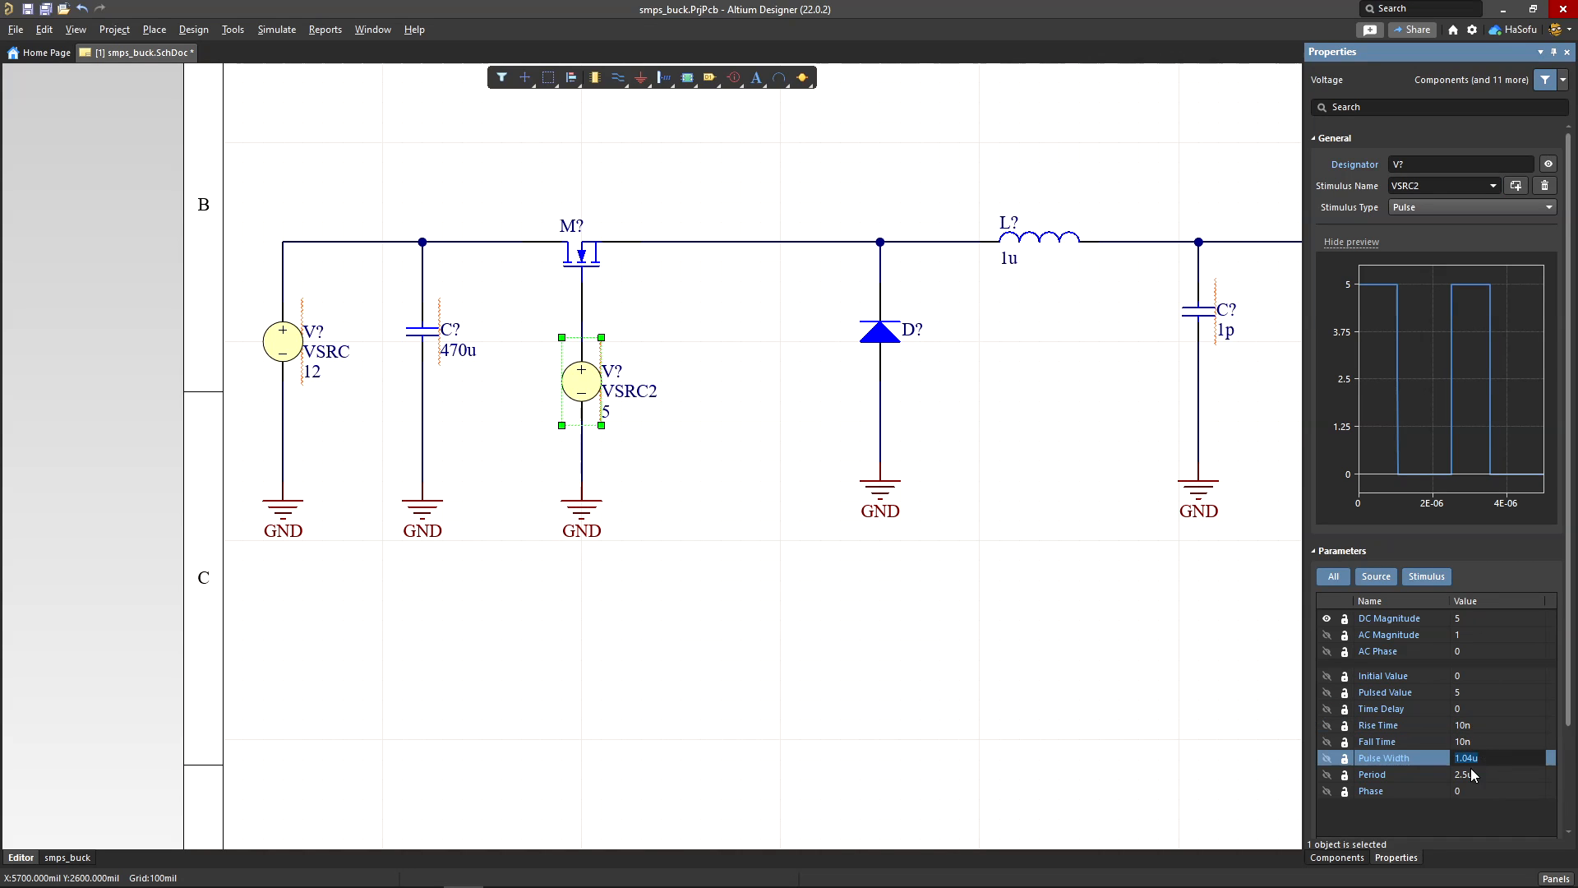
click(1485, 773)
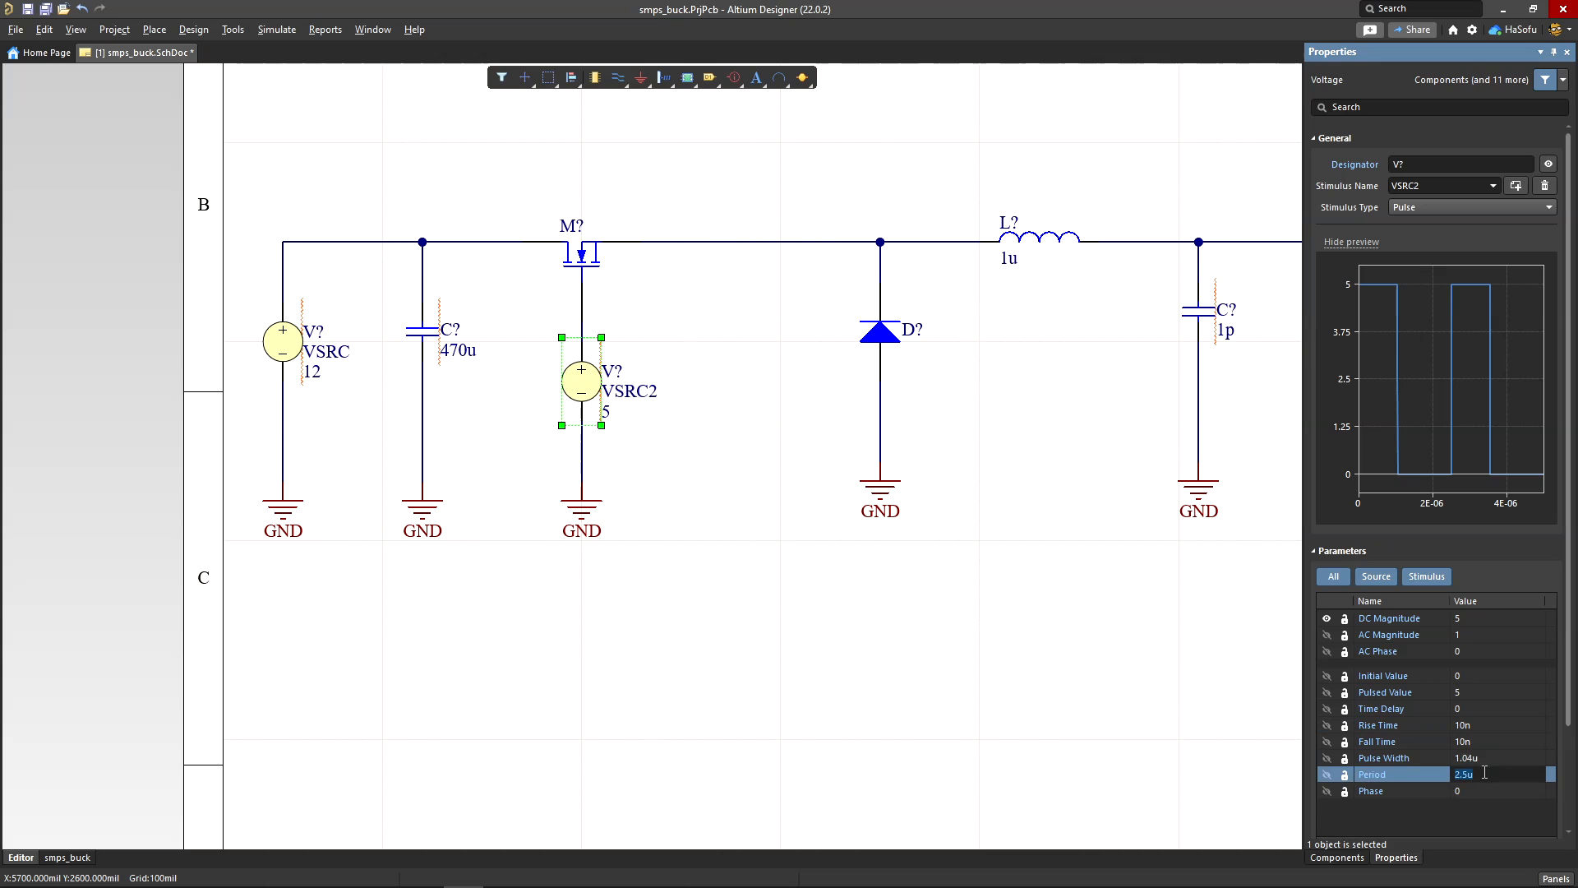
click(371, 761)
mouse_move(337, 877)
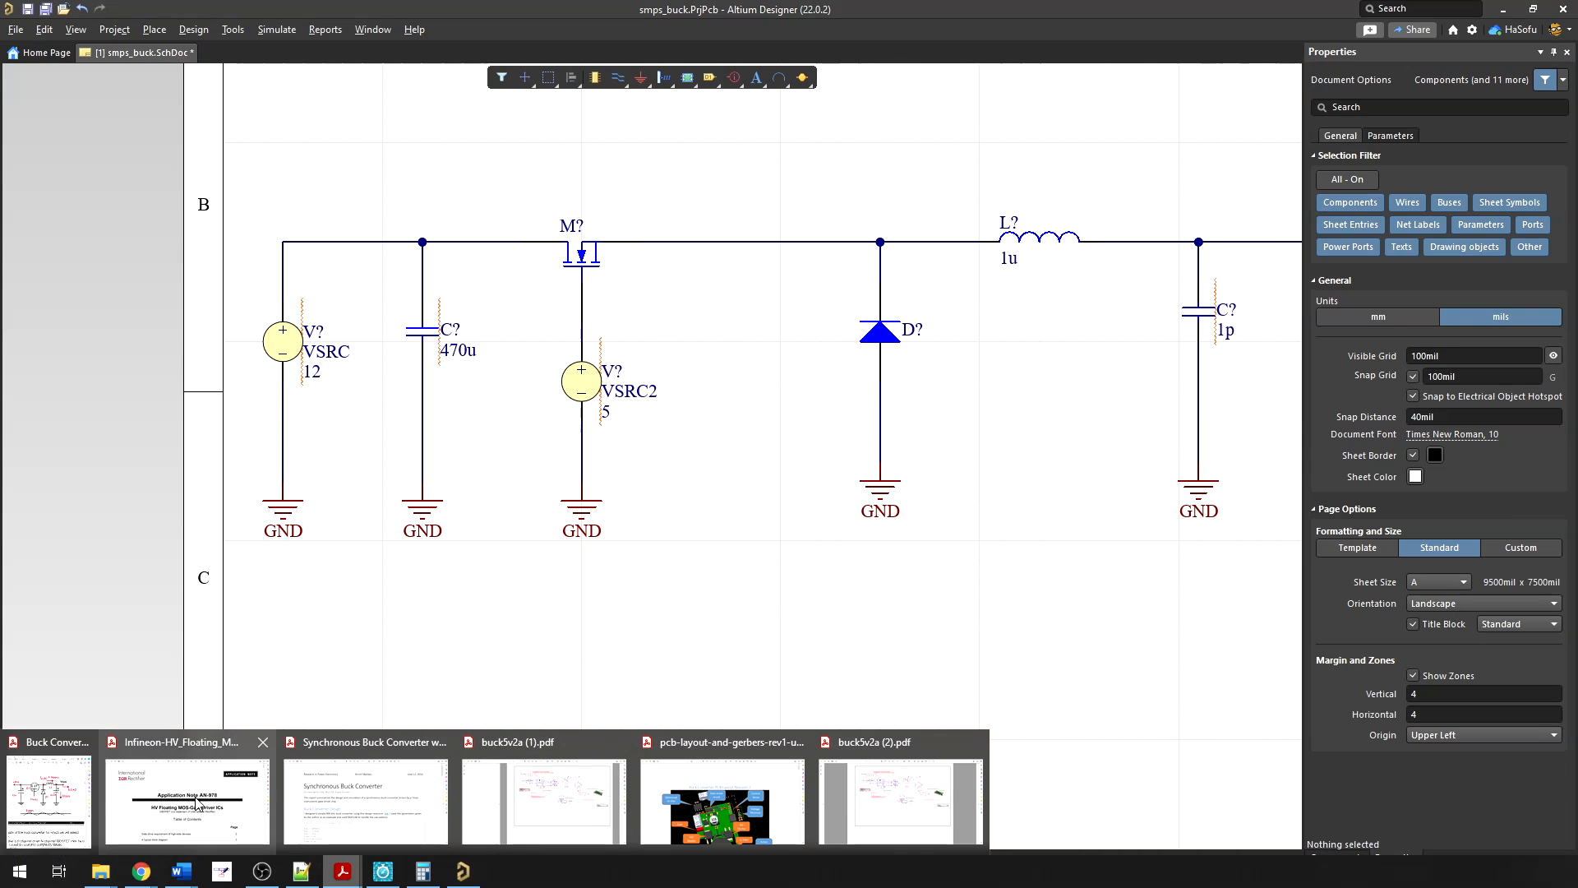
click(71, 794)
scroll(487, 319, up, 3)
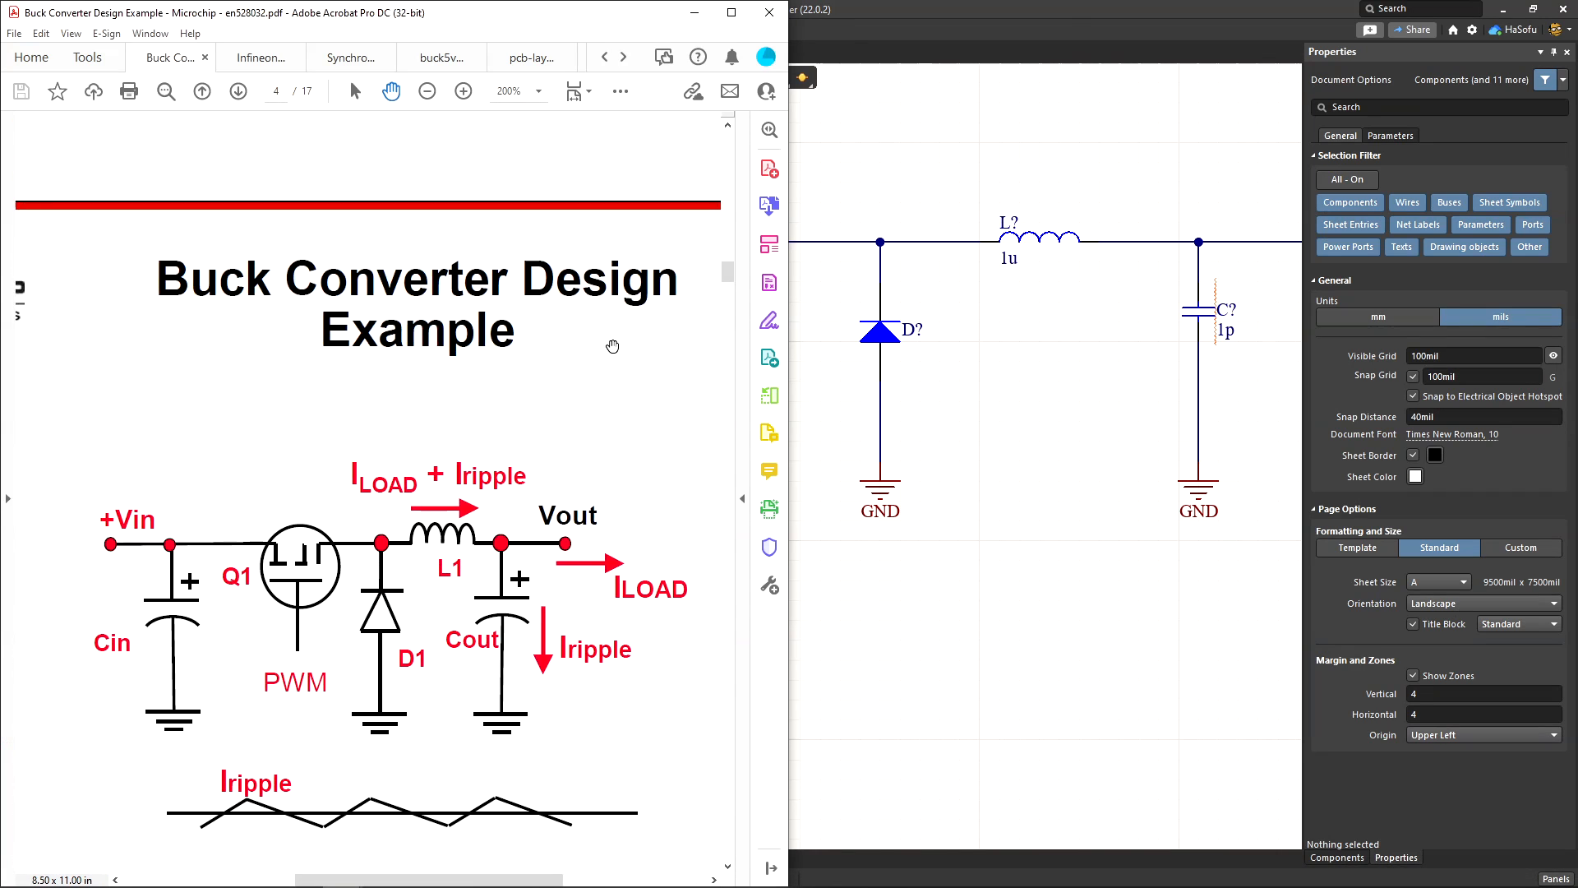
drag(728, 271, 727, 235)
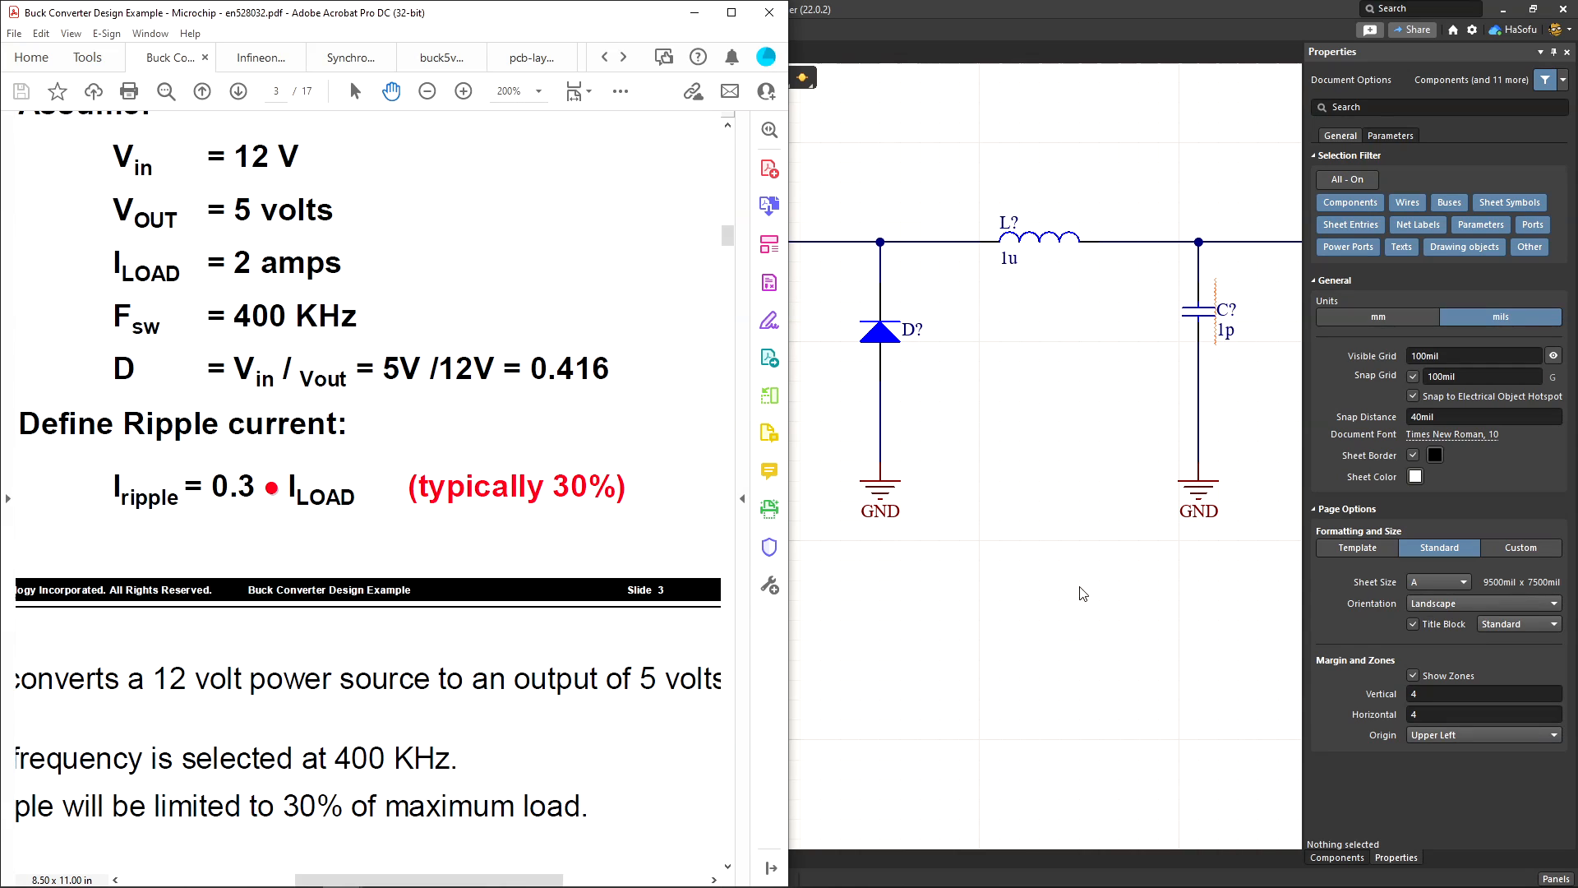
Step: Check the gate source's period and pulse width in Altium Designer against the PDF's switching frequency and duty cycle
click(1097, 598)
click(582, 383)
click(1472, 764)
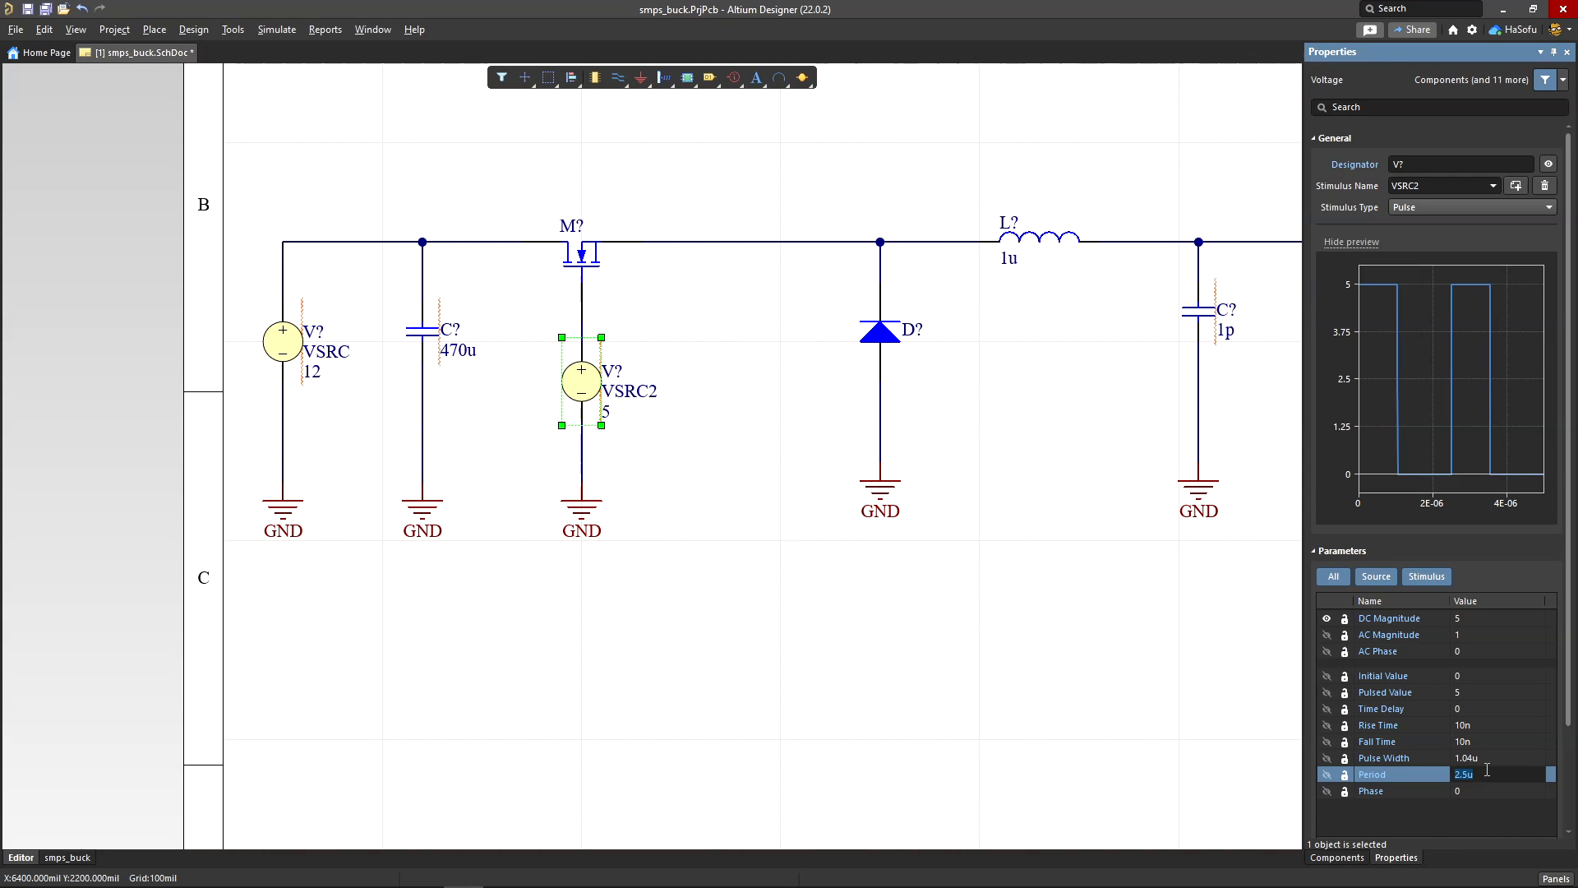
mouse_move(343, 873)
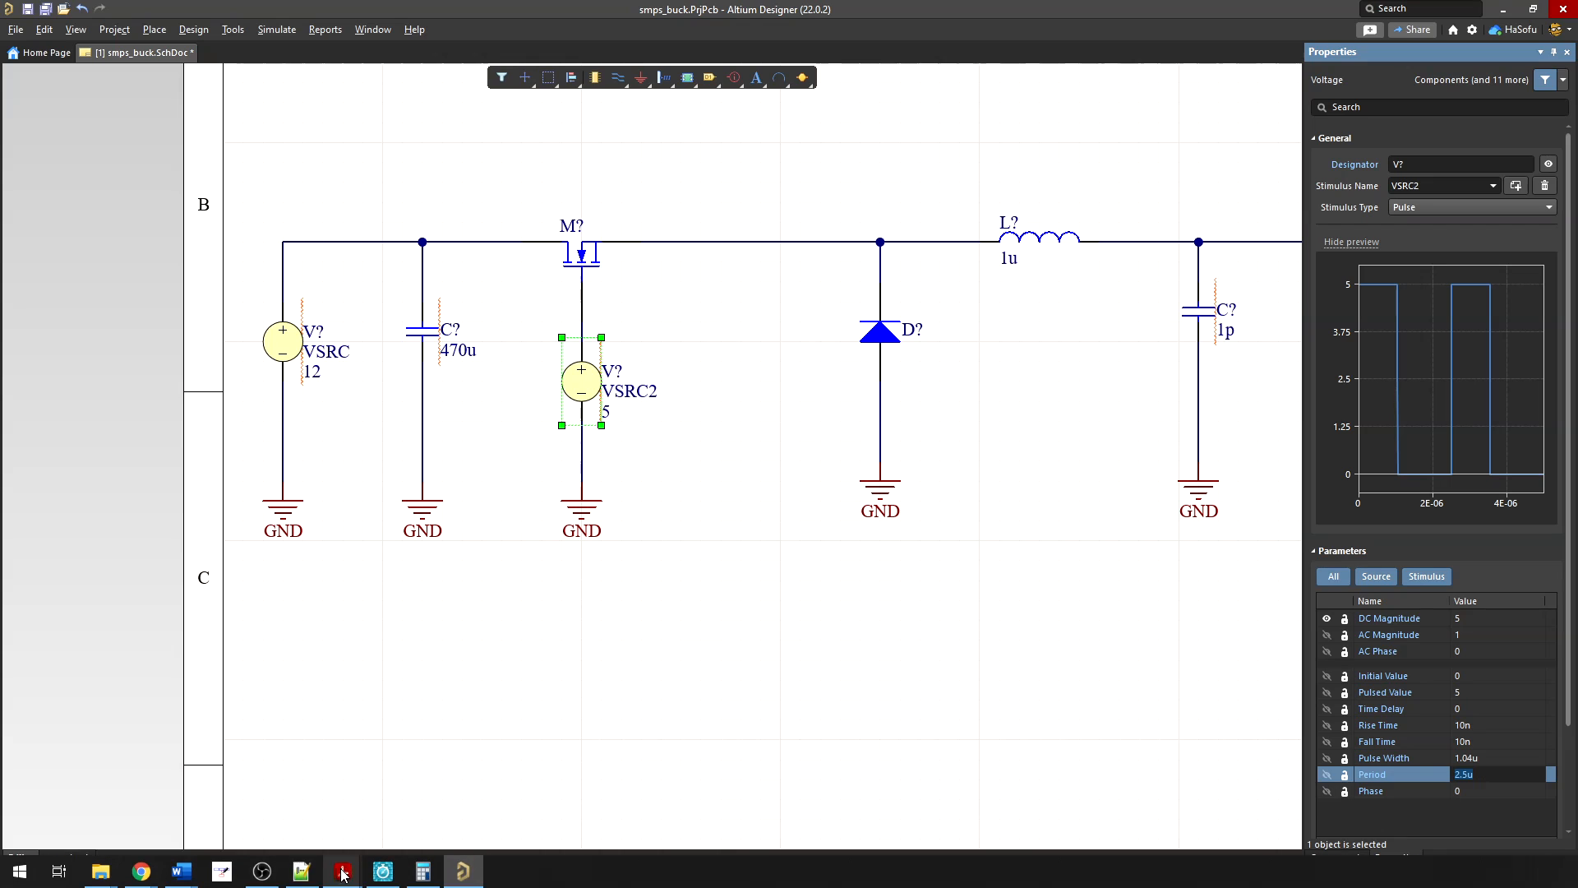
click(83, 795)
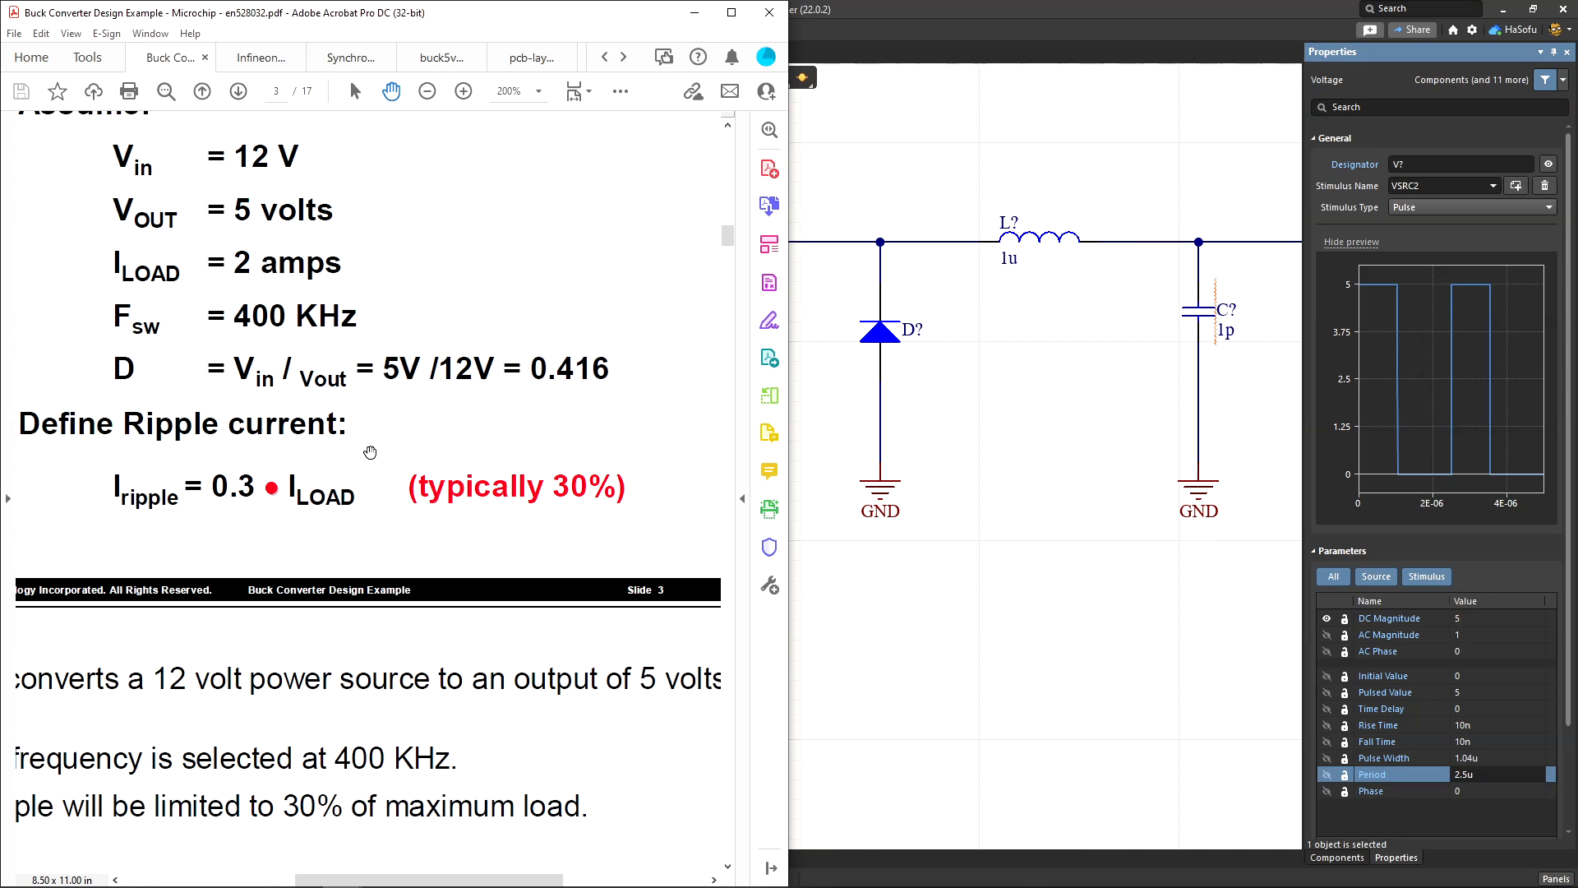
click(695, 12)
click(1026, 515)
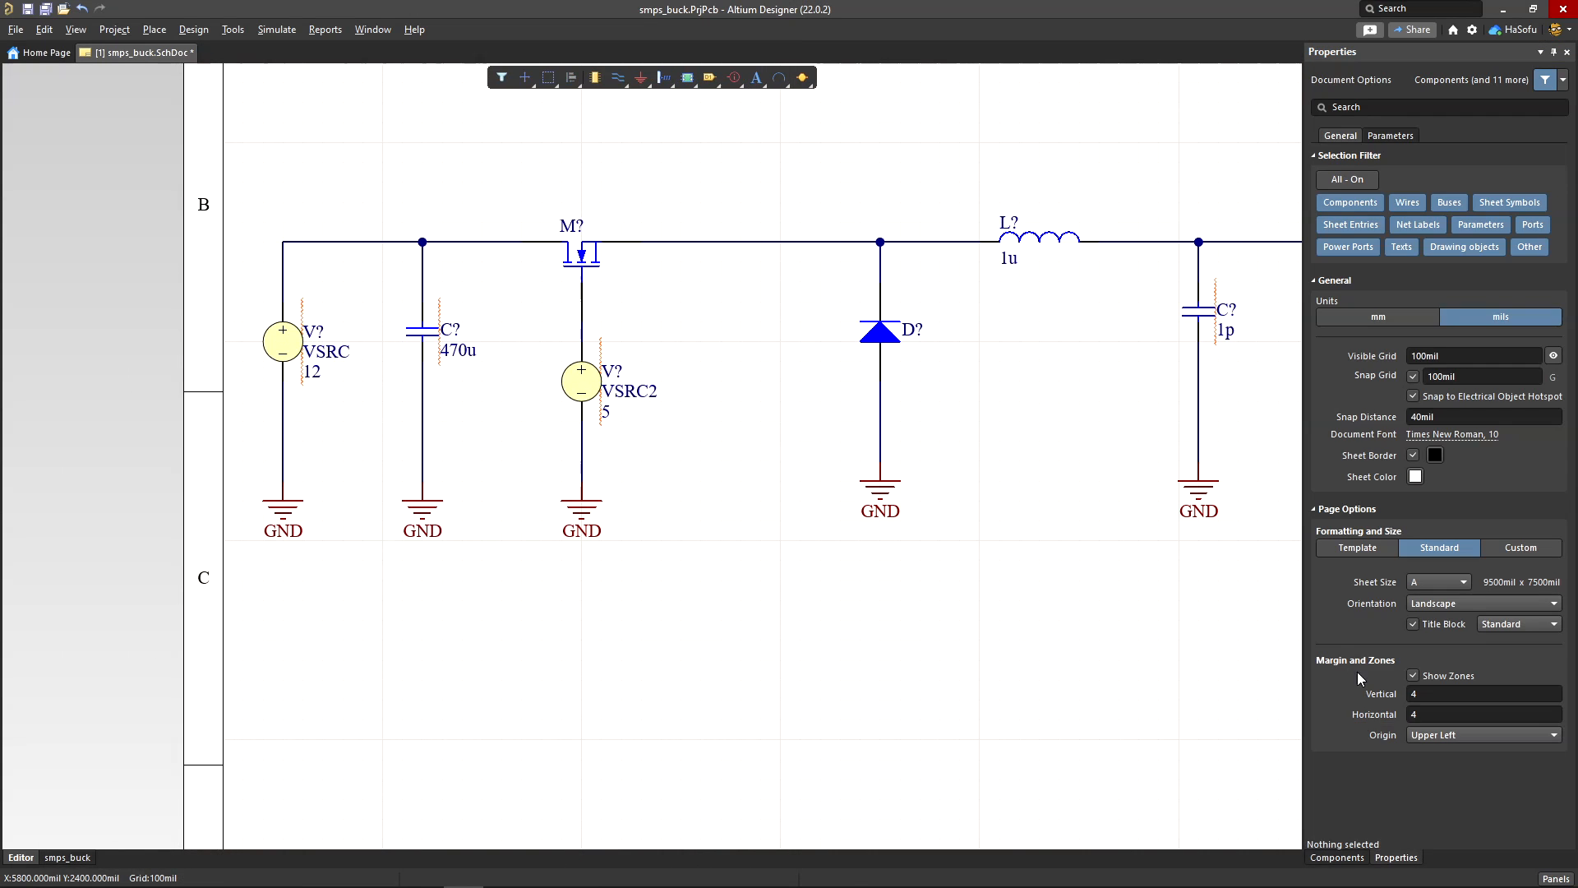
click(581, 382)
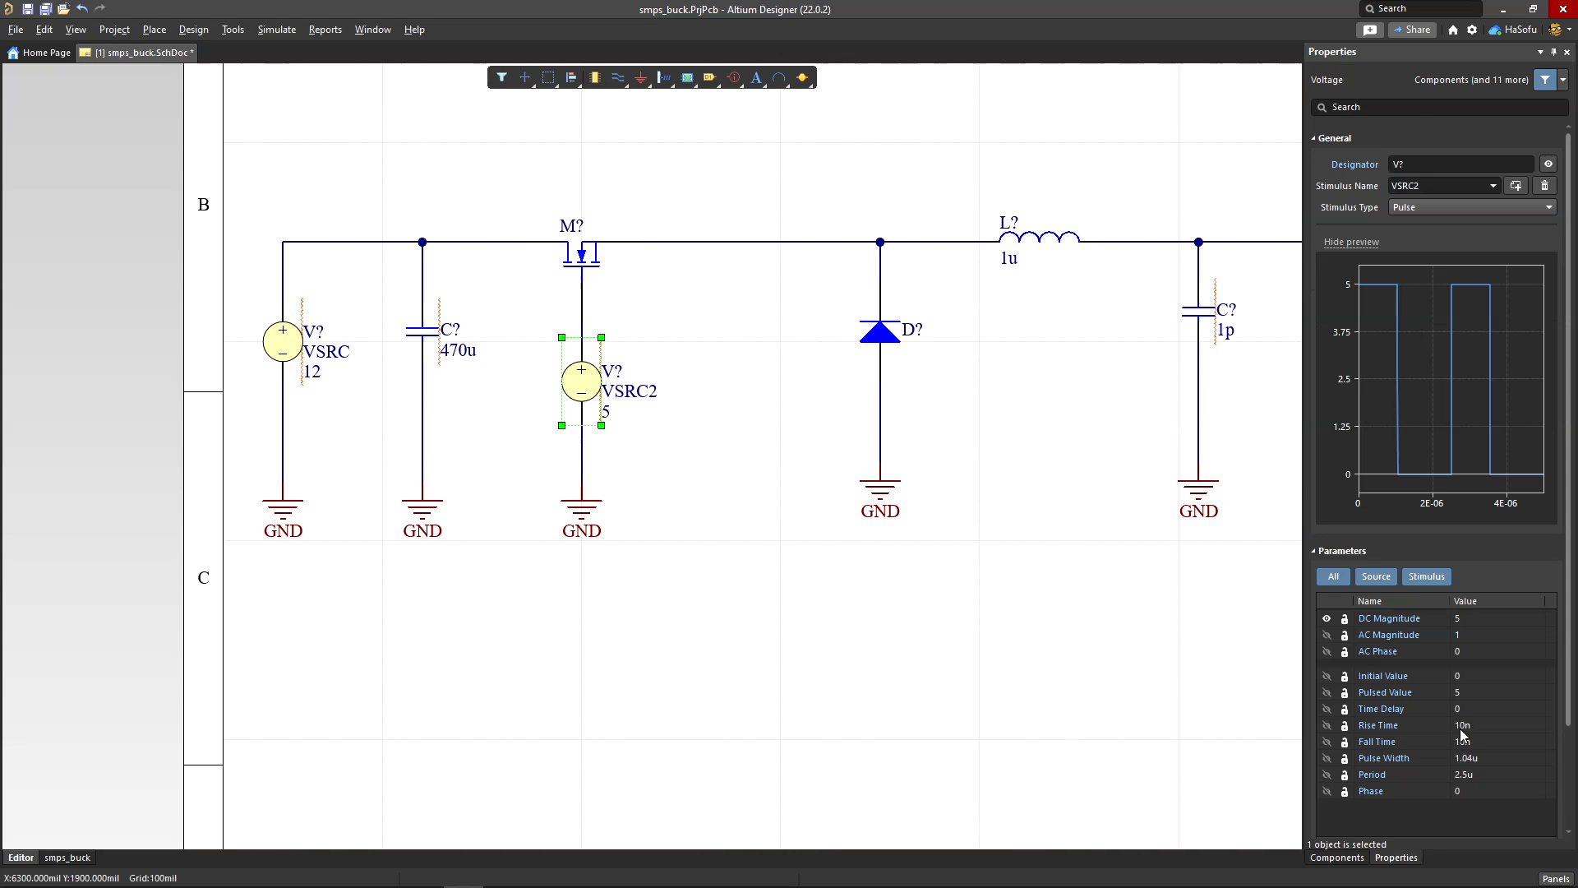
double_click(1486, 758)
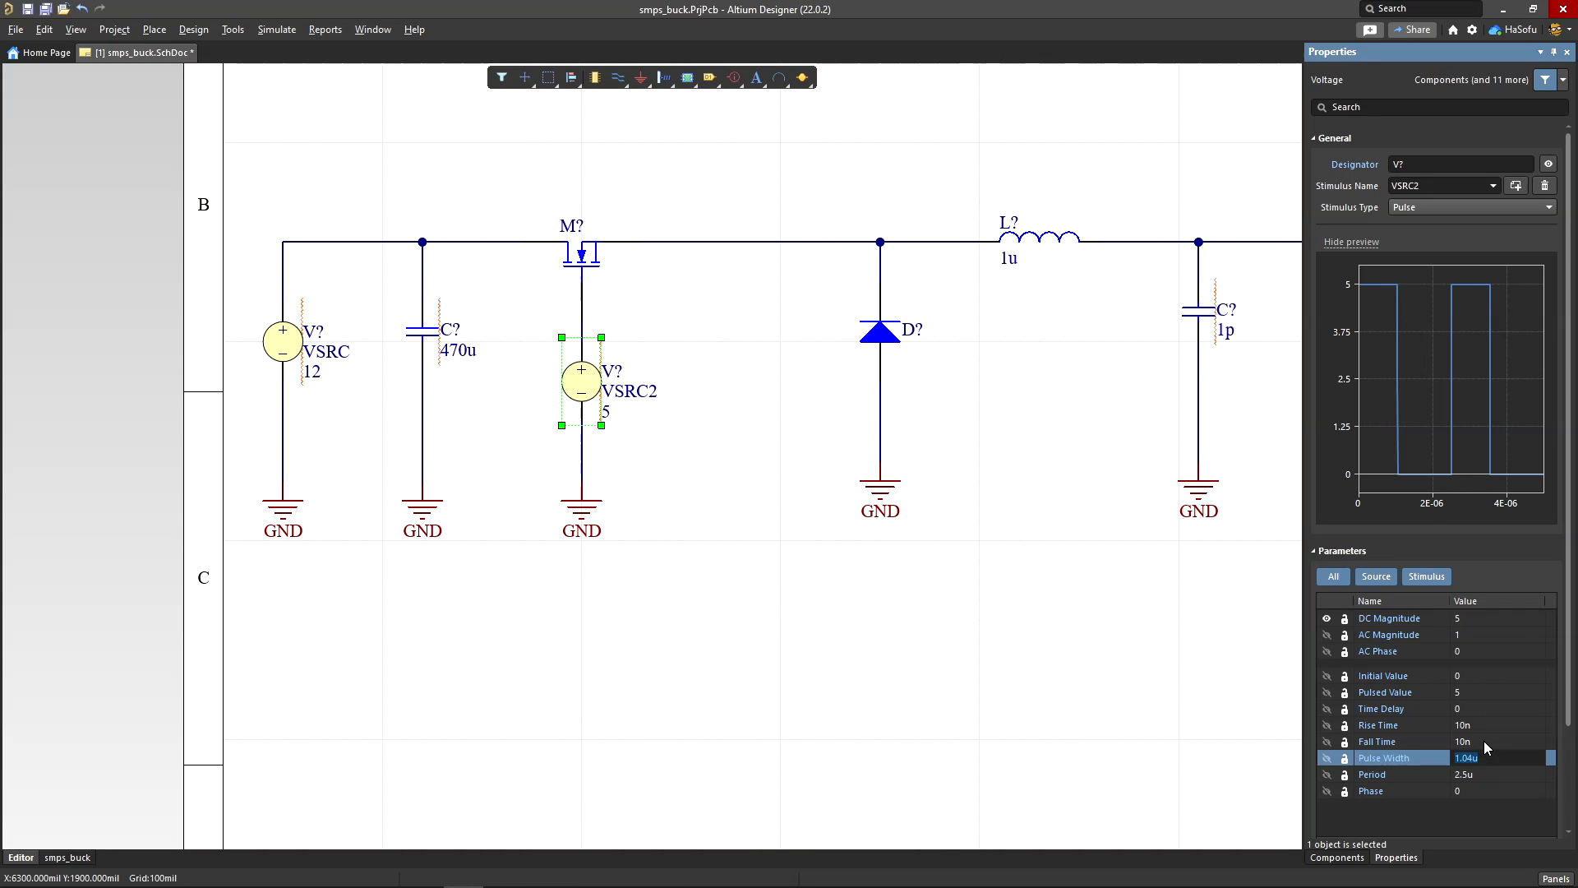
click(993, 403)
Step: Set the output capacitor's value to 19.5u
right_drag(993, 402, 629, 386)
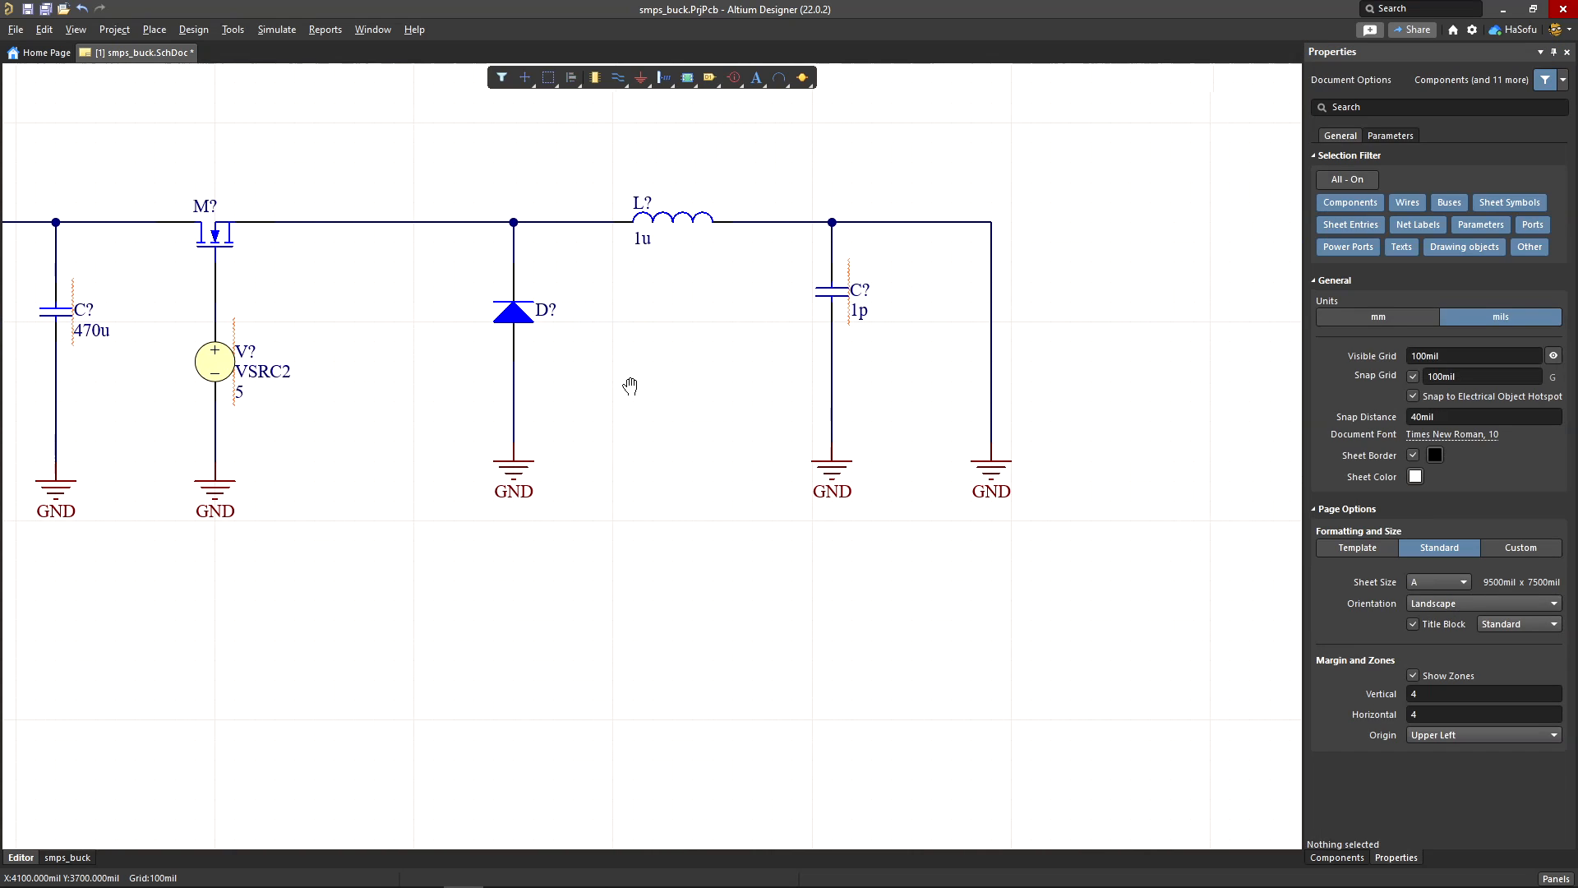
double_click(860, 313)
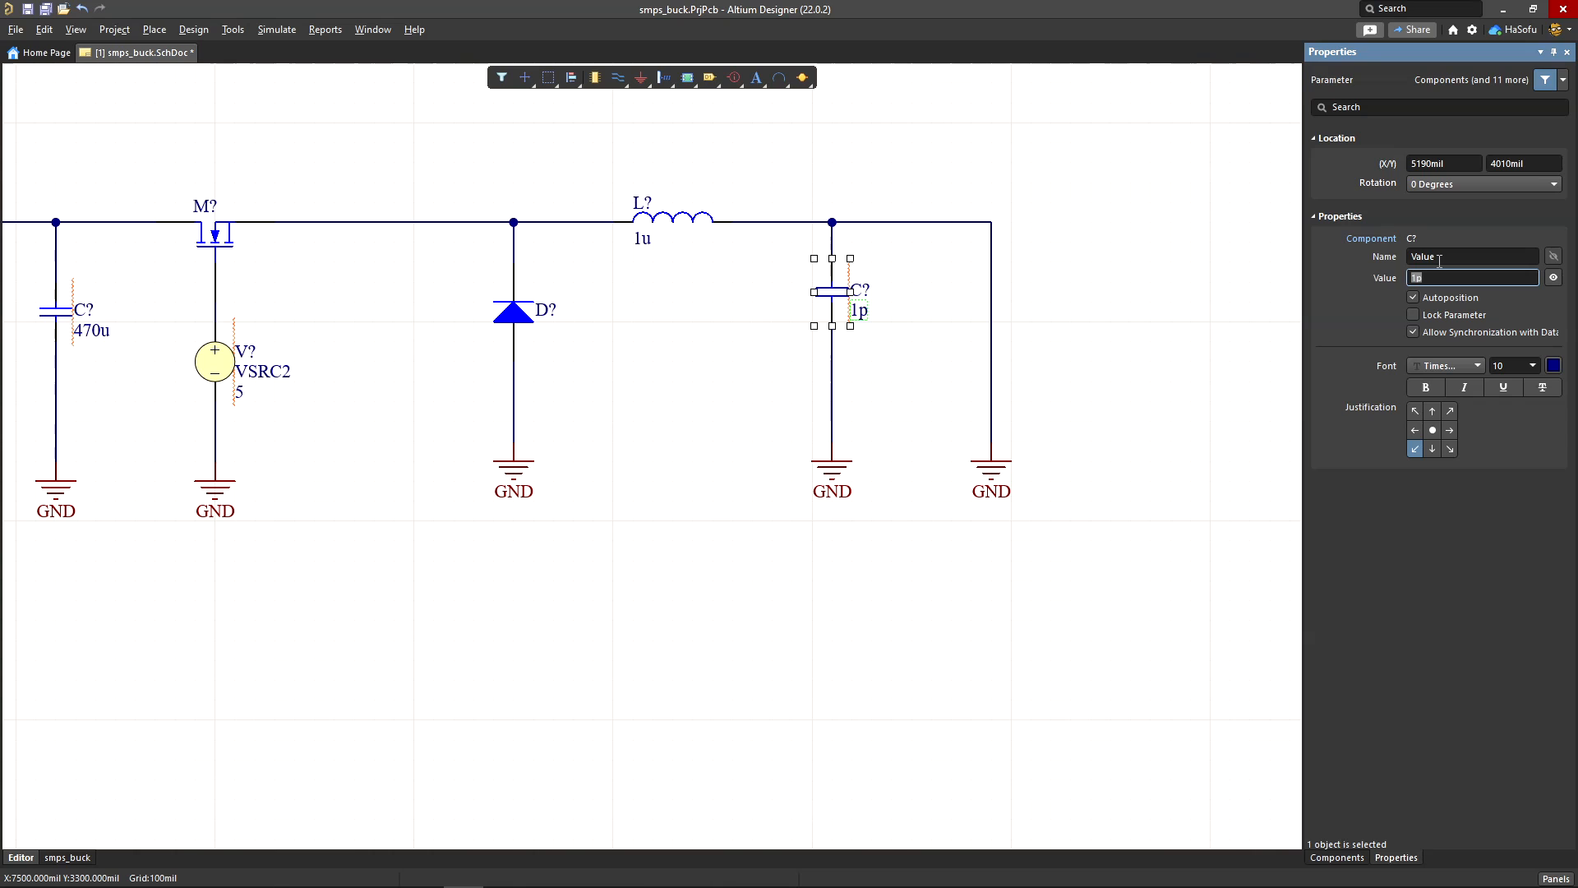
text(19.5u)
key(Return)
click(1009, 320)
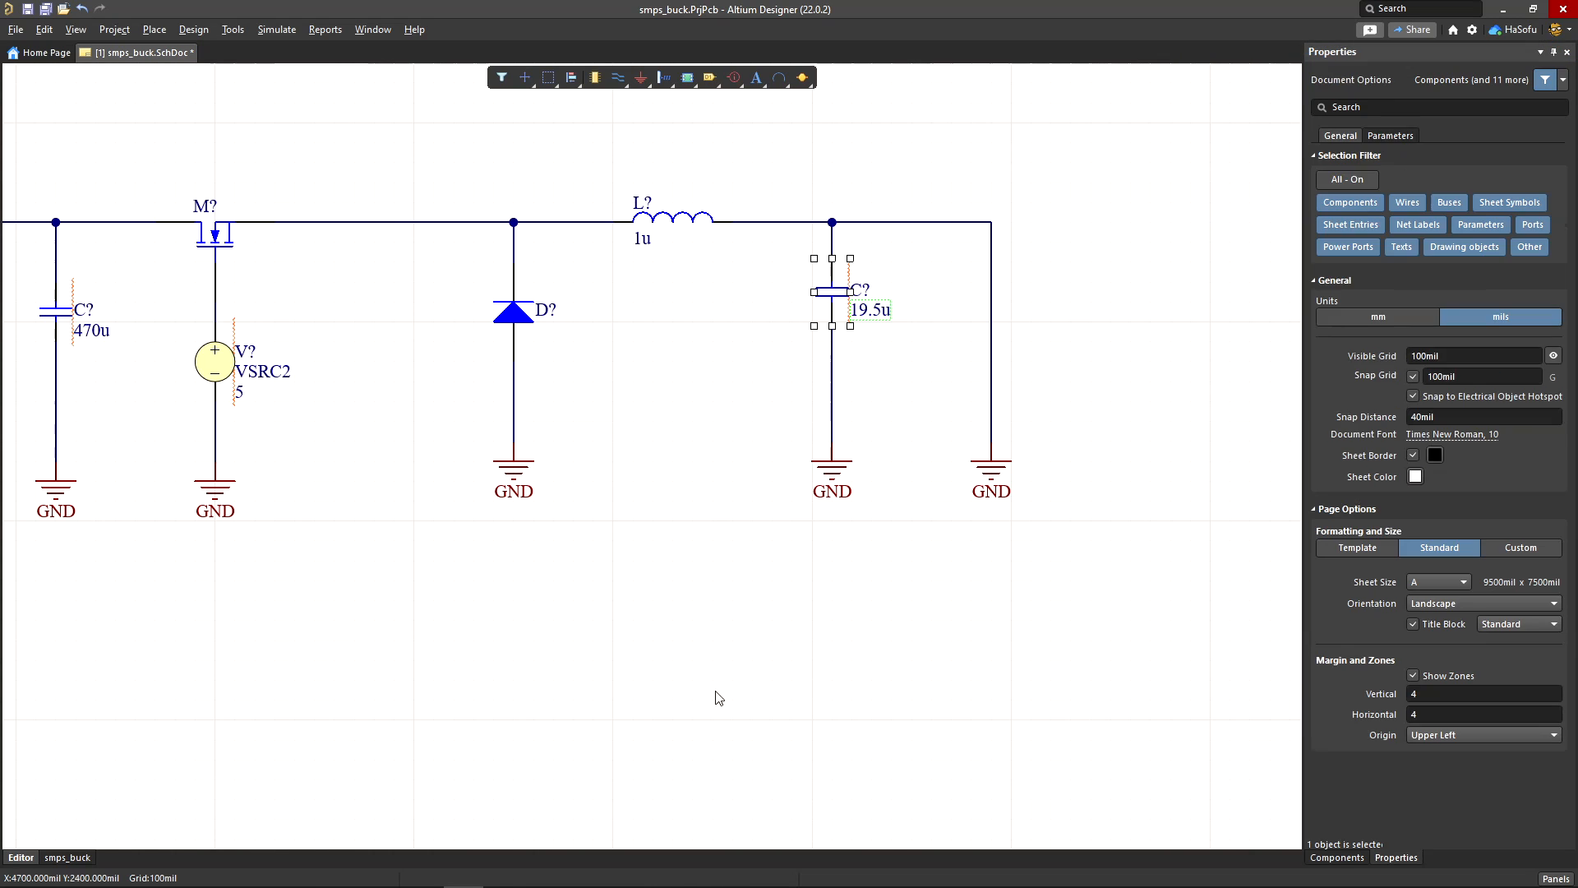
Step: Set the inductor's value to 12.12u
double_click(646, 244)
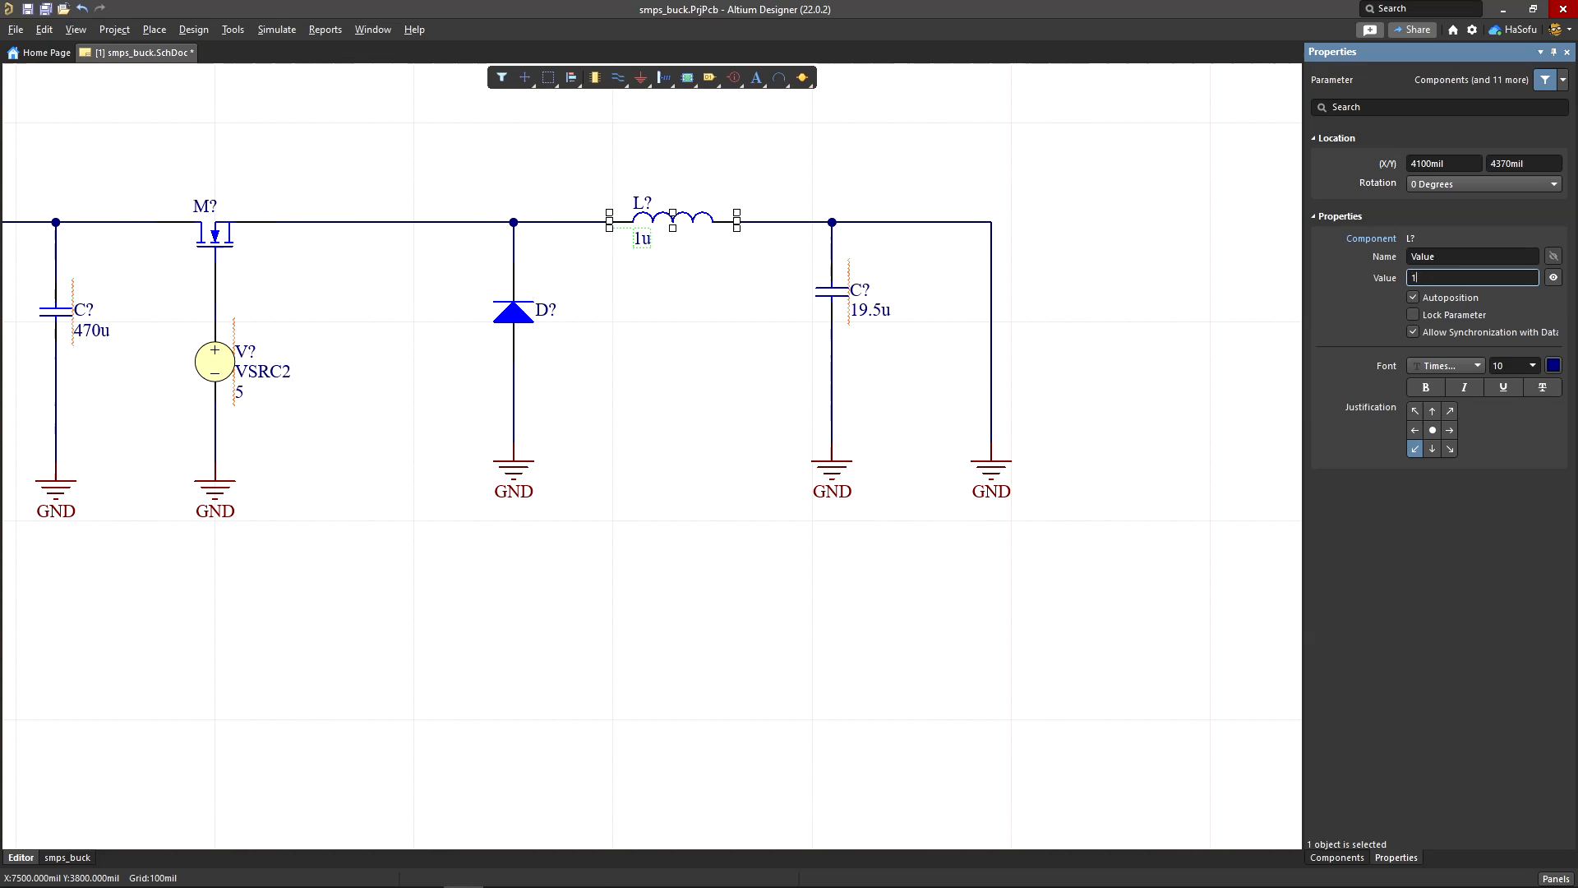
key(Return)
click(675, 360)
Step: Delete the vertical wire segment joining the output line to the rightmost GND port
ctrl+scroll(662, 418, down, 2)
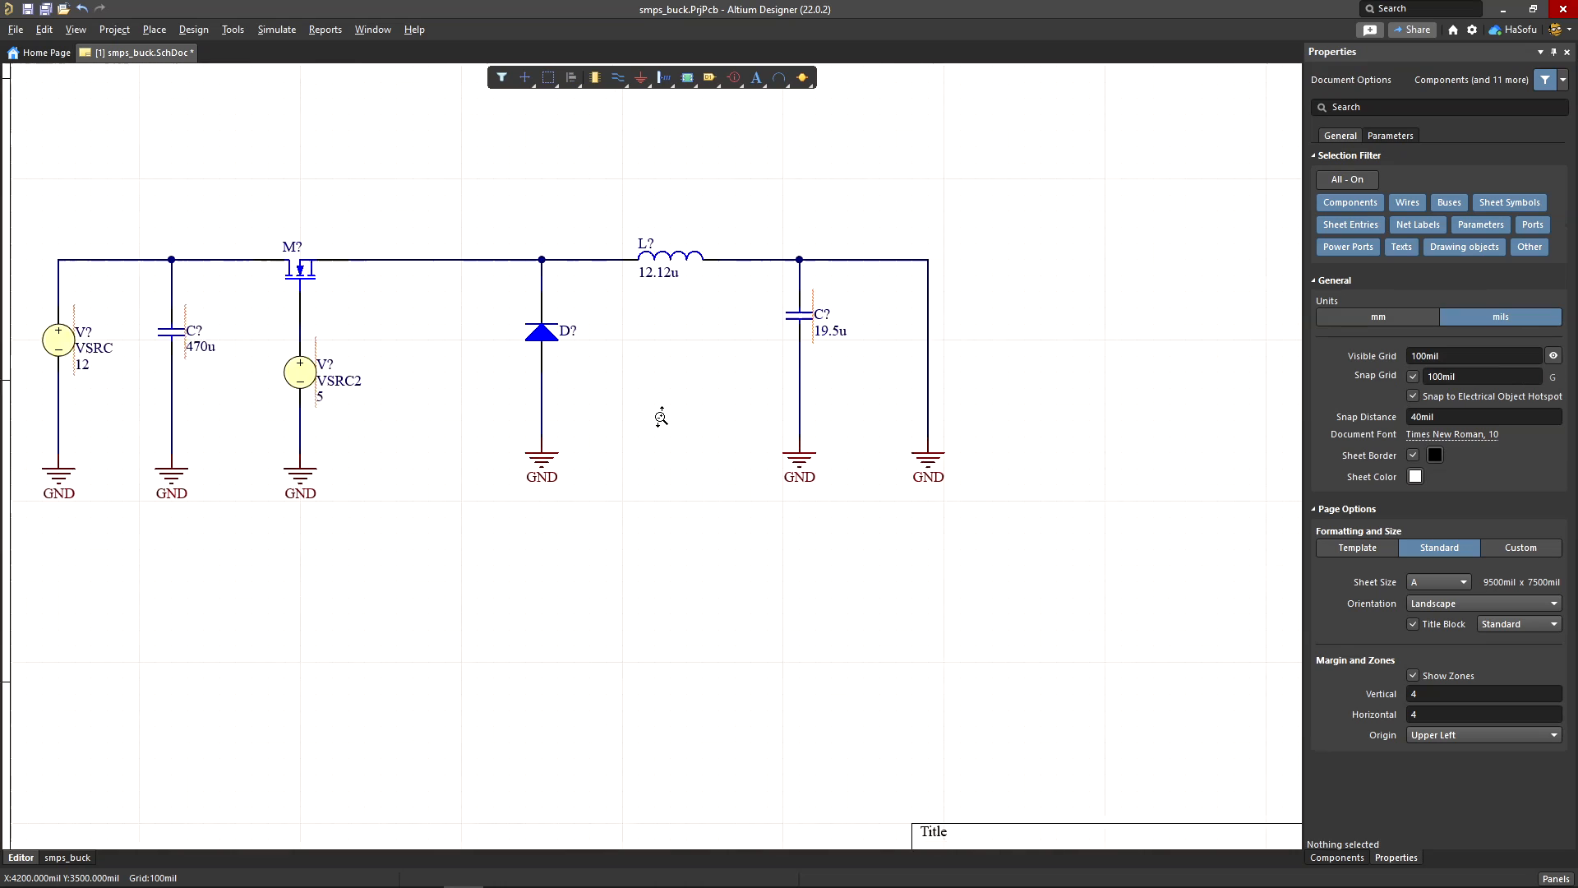
shift+scroll(645, 382, left, 1)
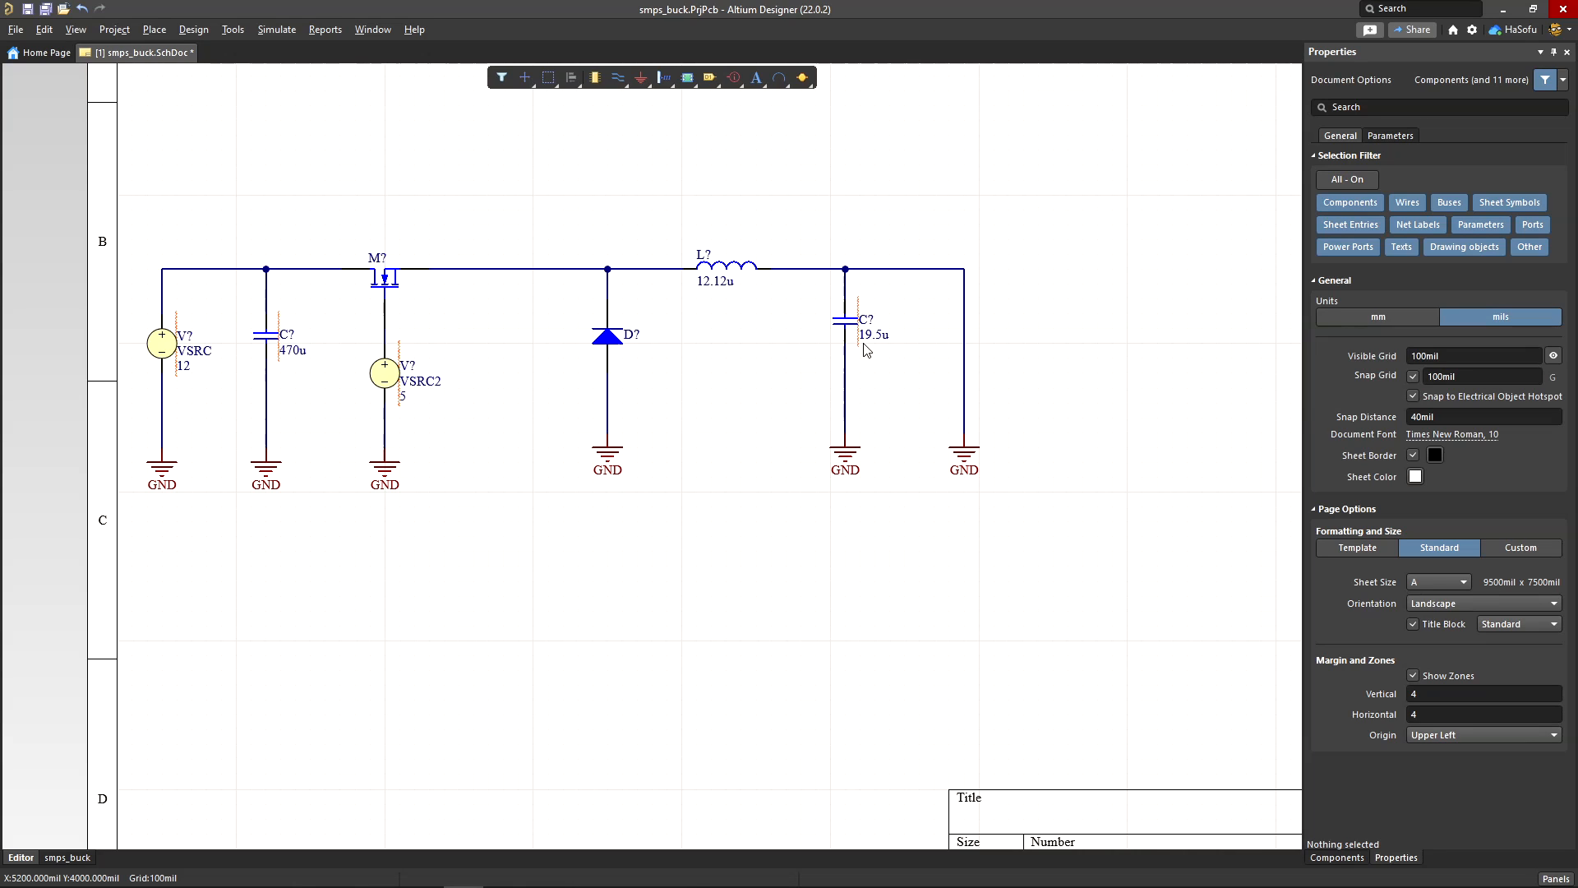
click(964, 339)
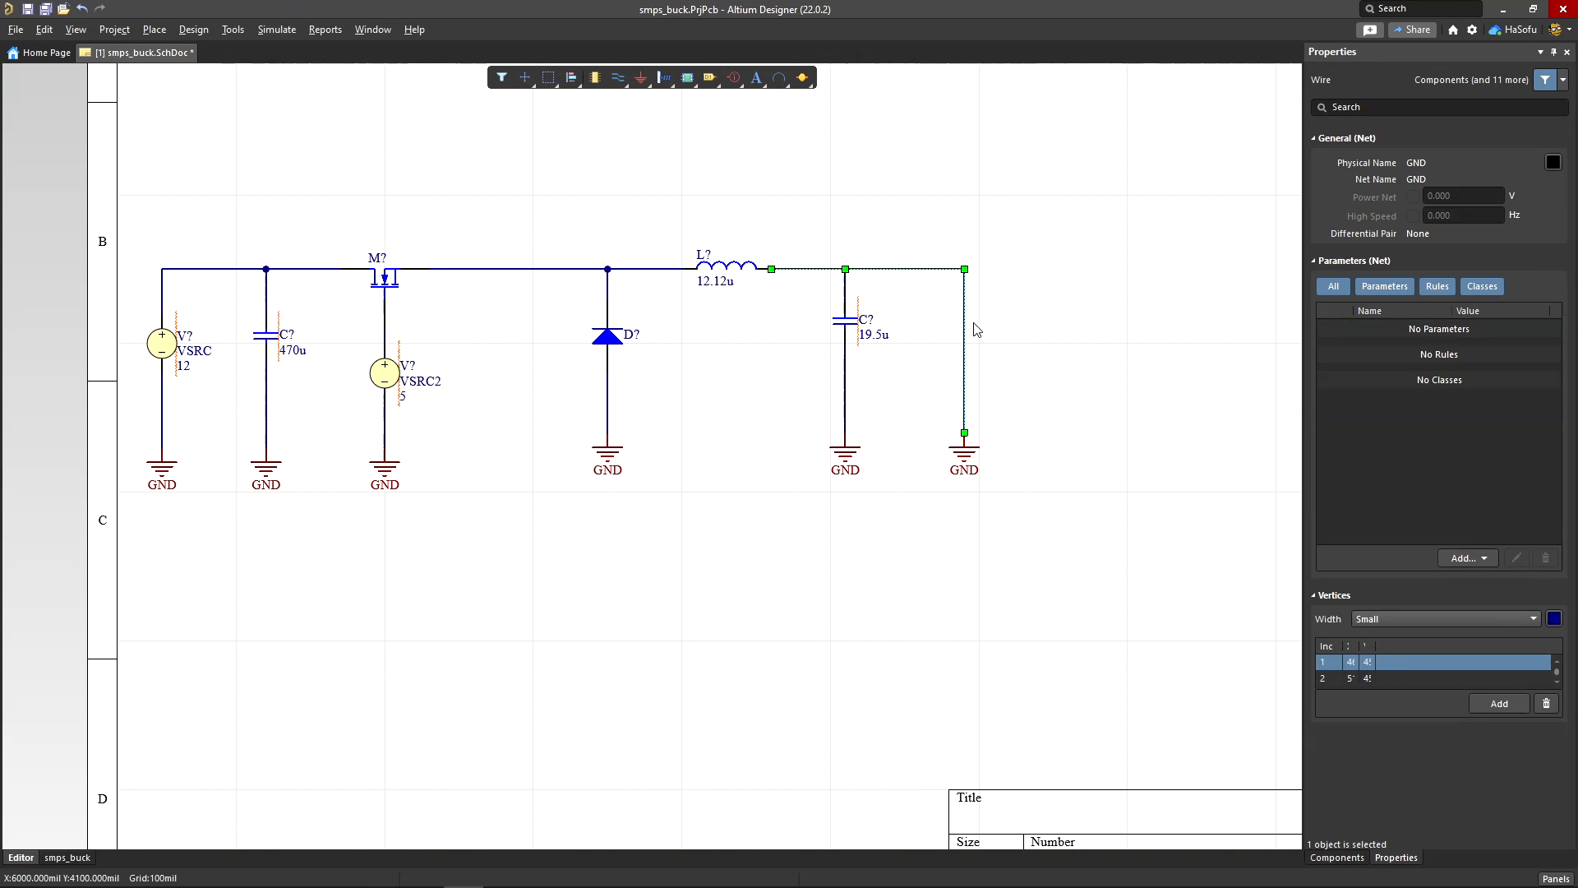
key(Delete)
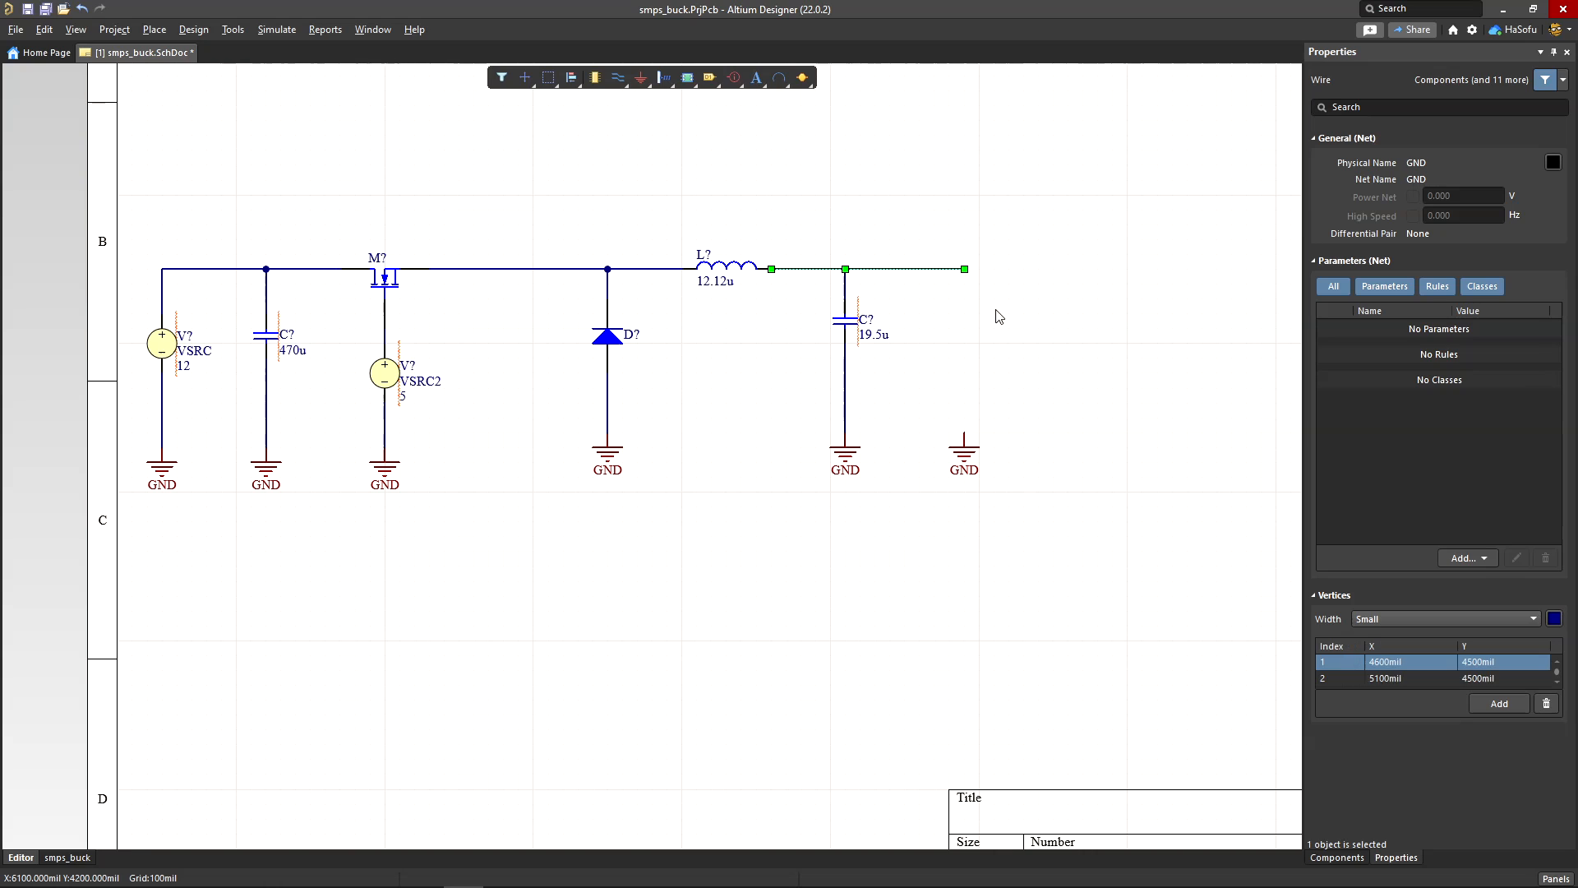
click(812, 164)
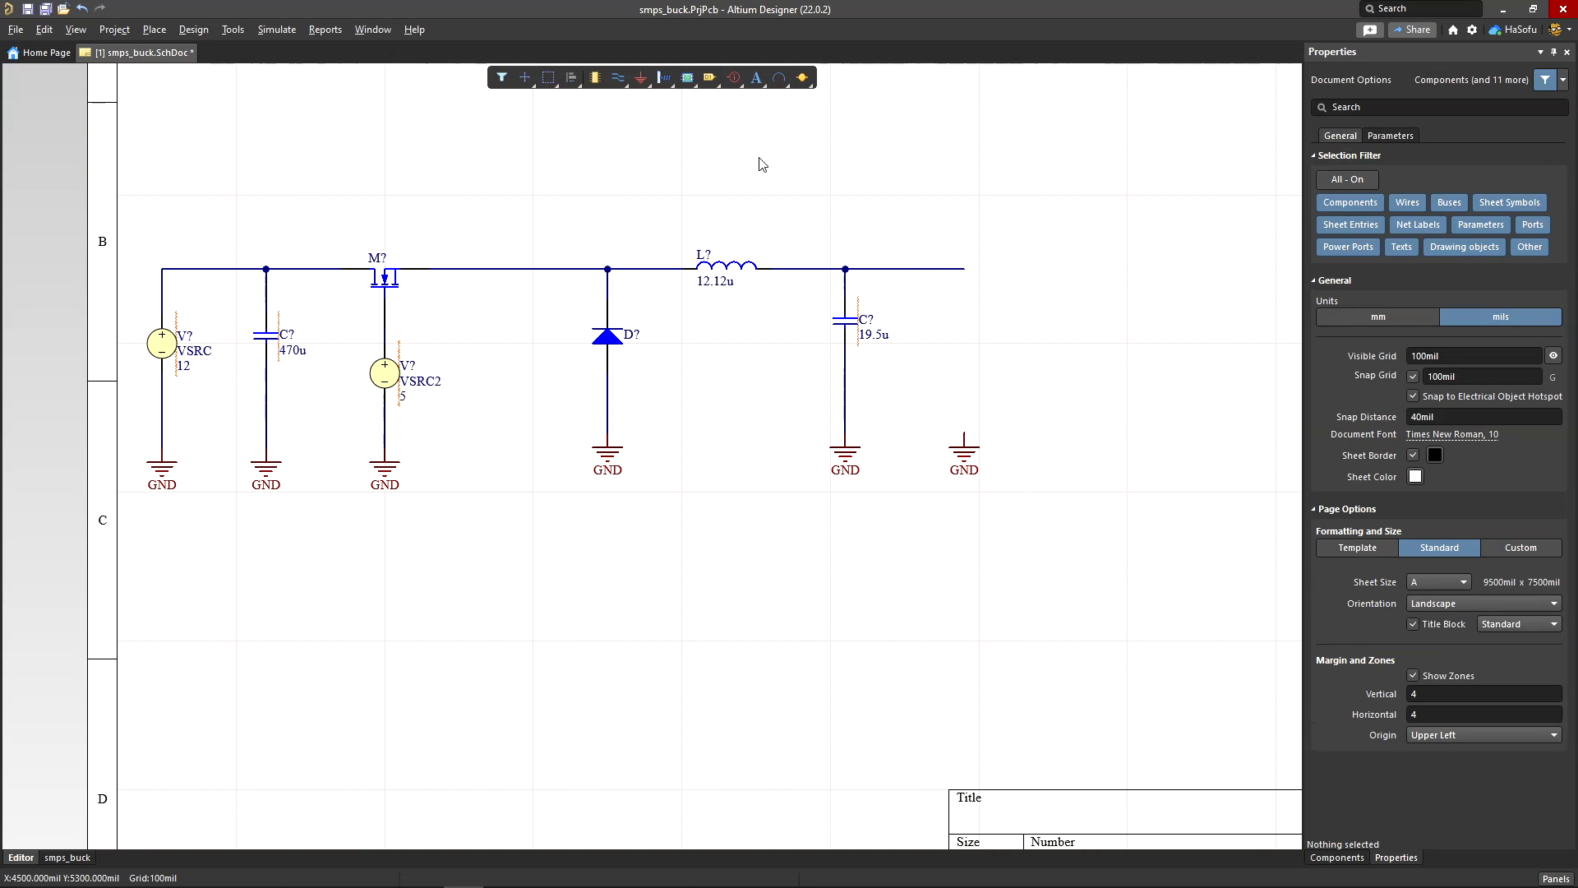
Step: Place a generic simulation resistor vertically between the output line's end and the rightmost GND port
click(277, 30)
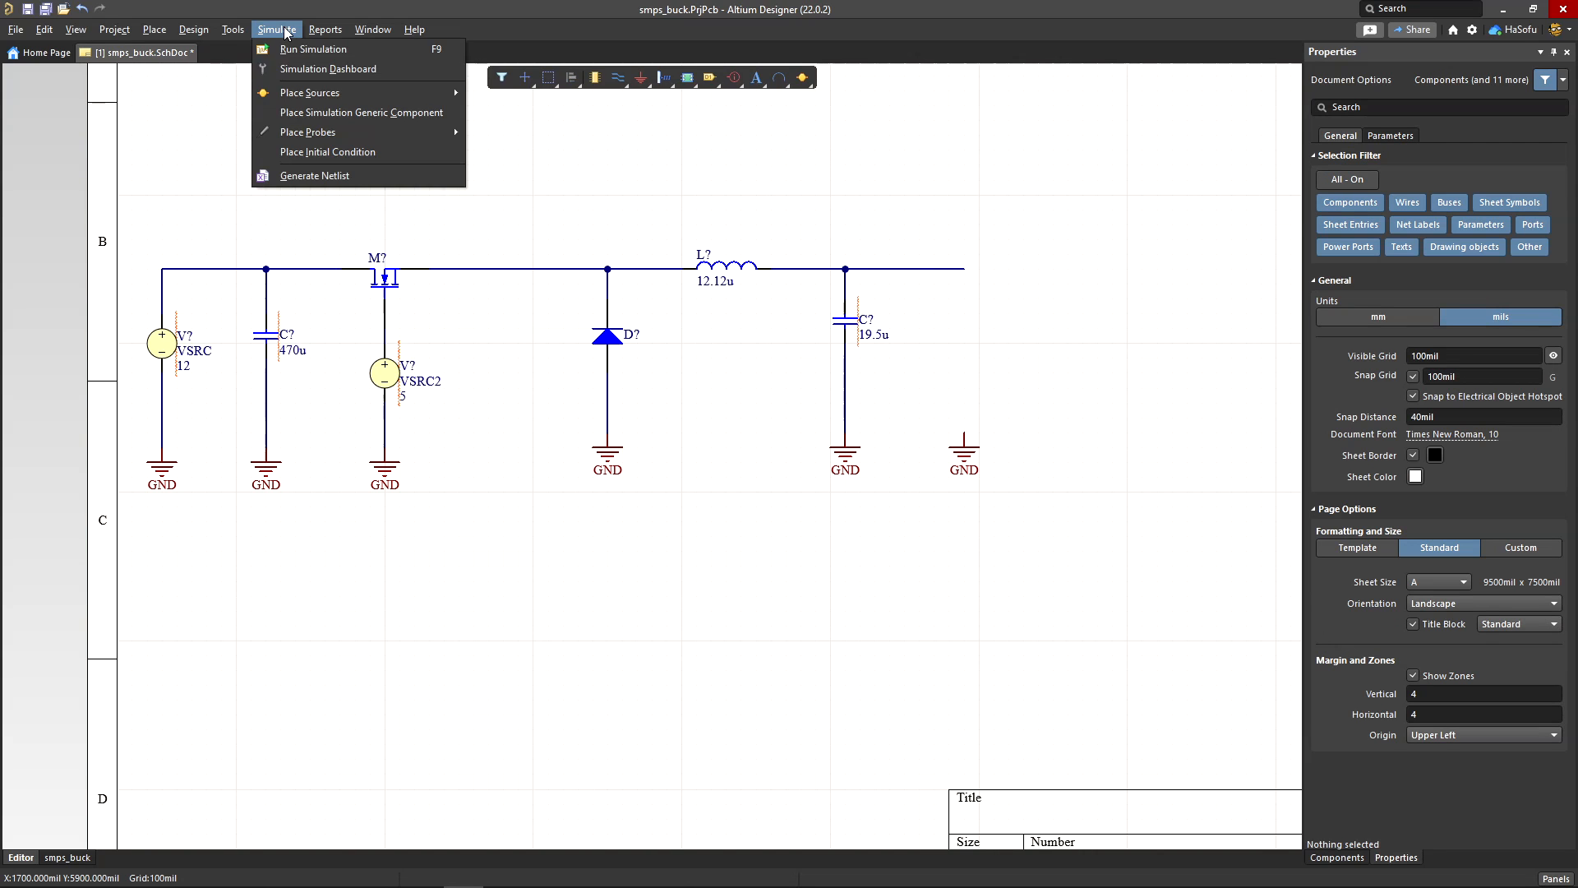
click(355, 113)
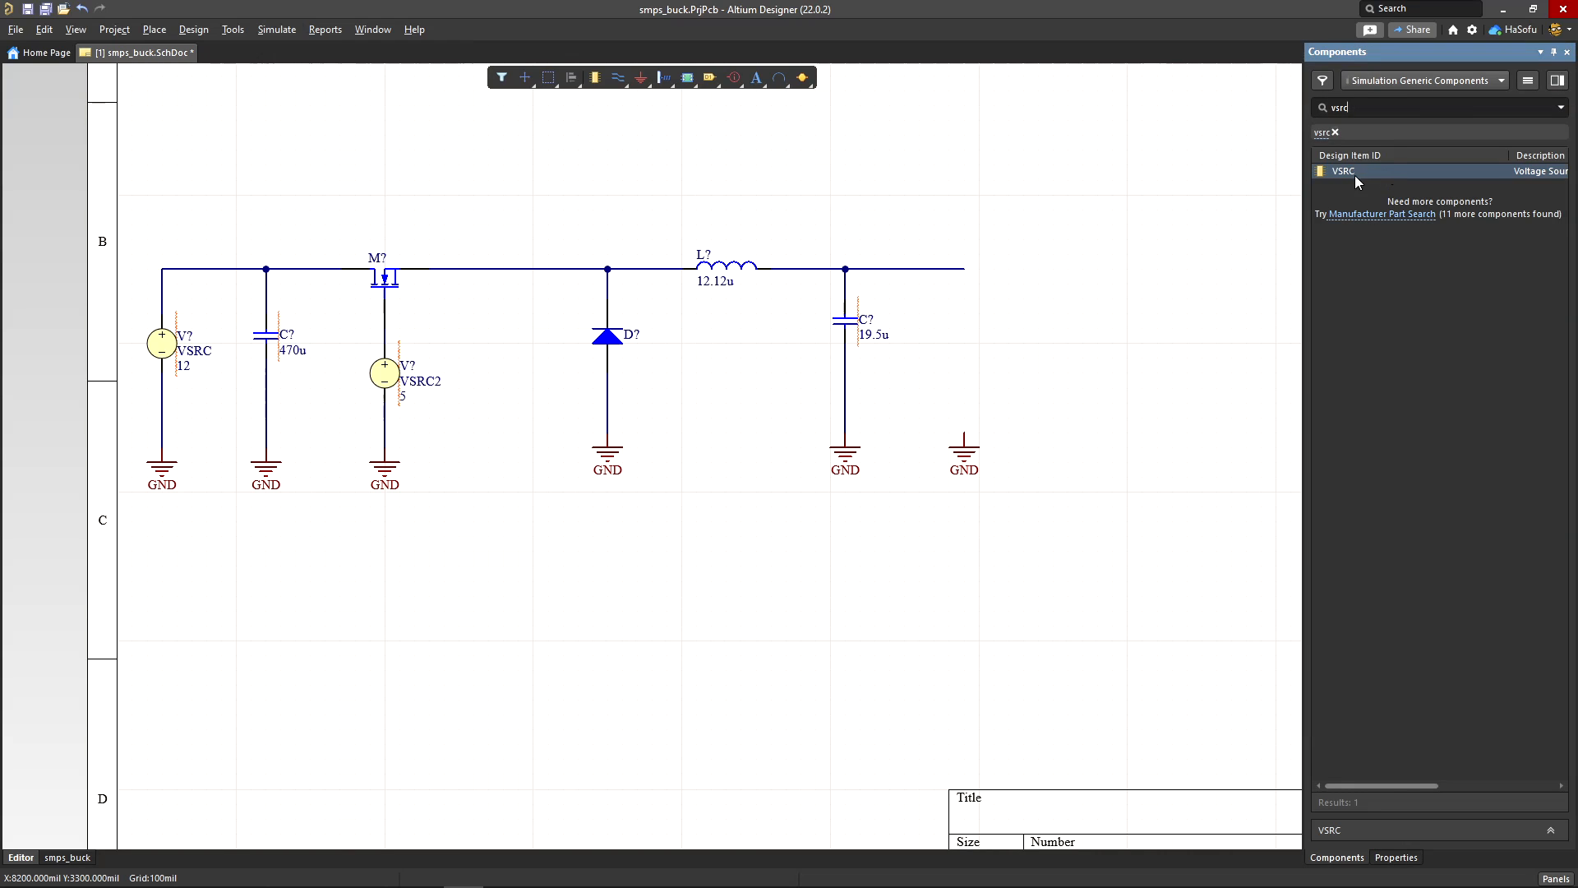
click(1335, 132)
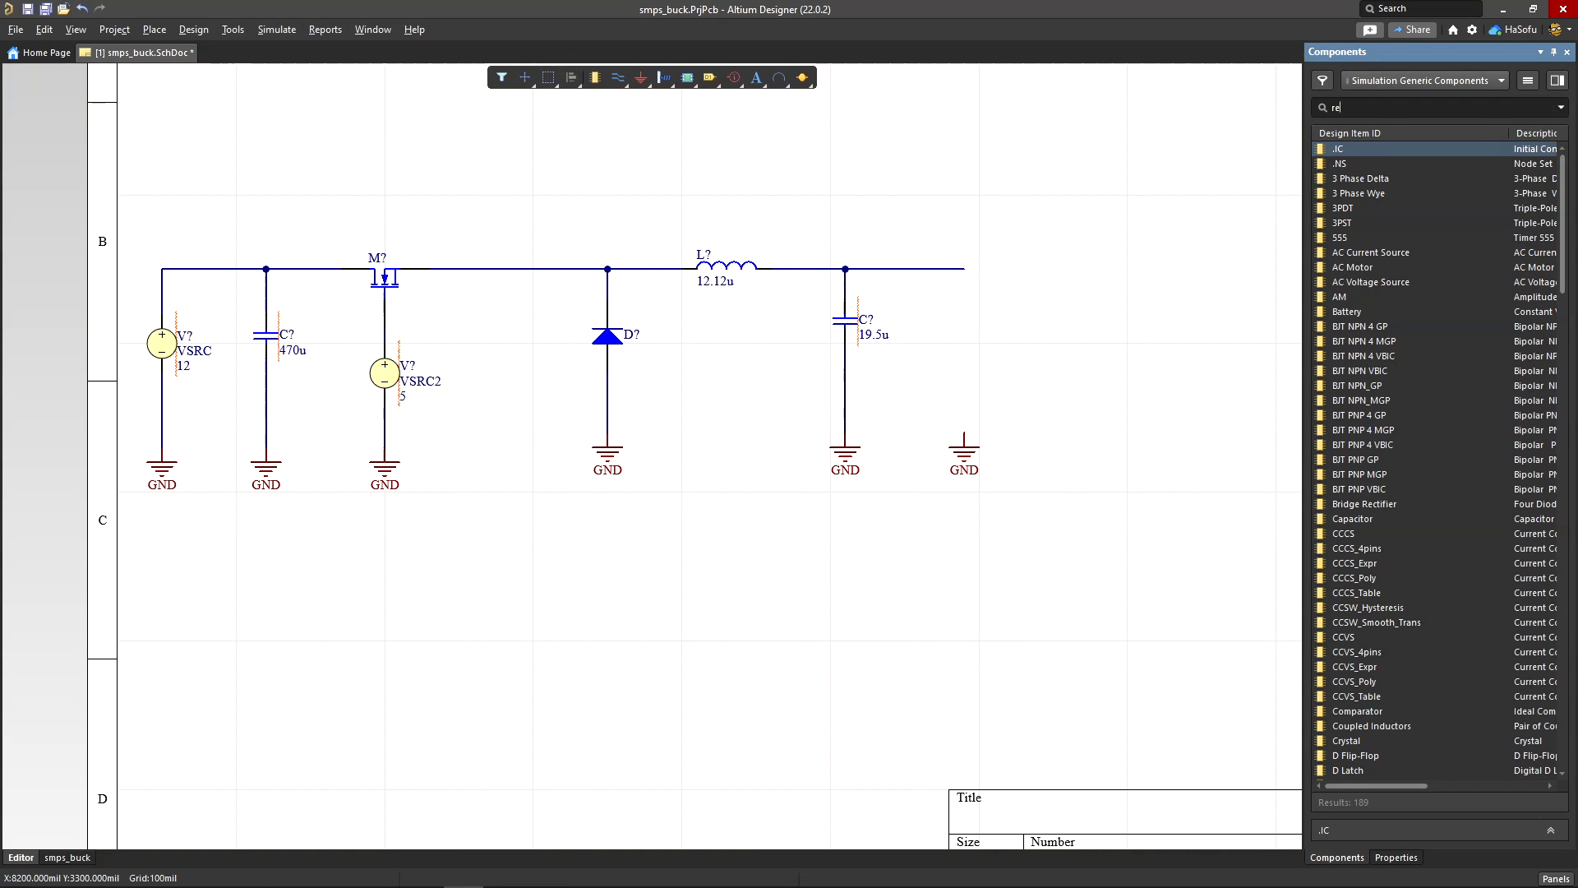
key(Return)
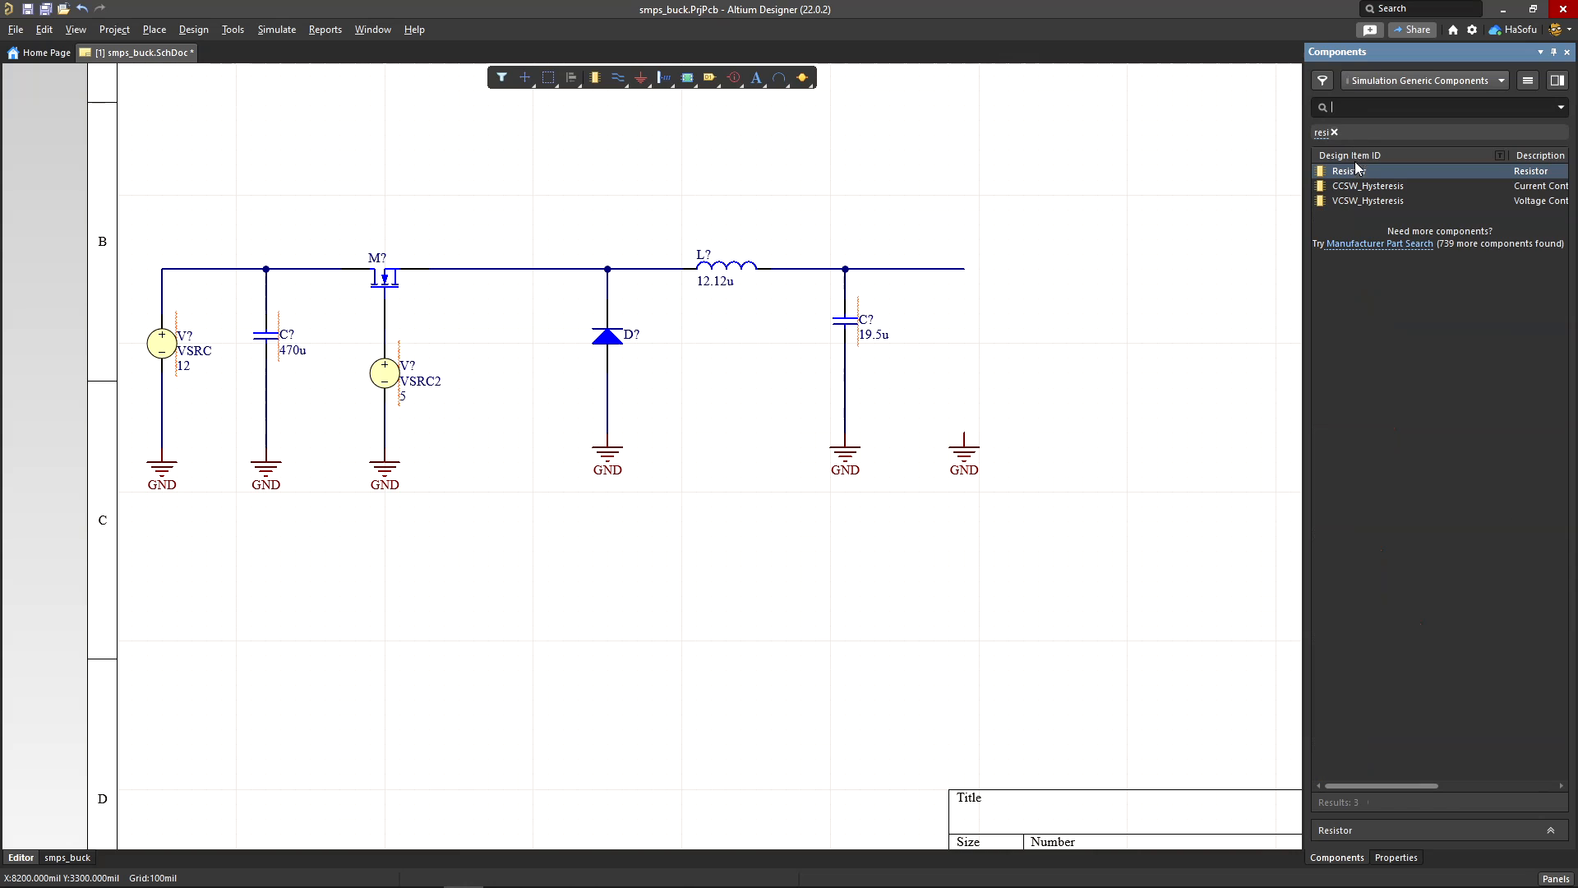
double_click(1352, 171)
click(965, 375)
key(Escape)
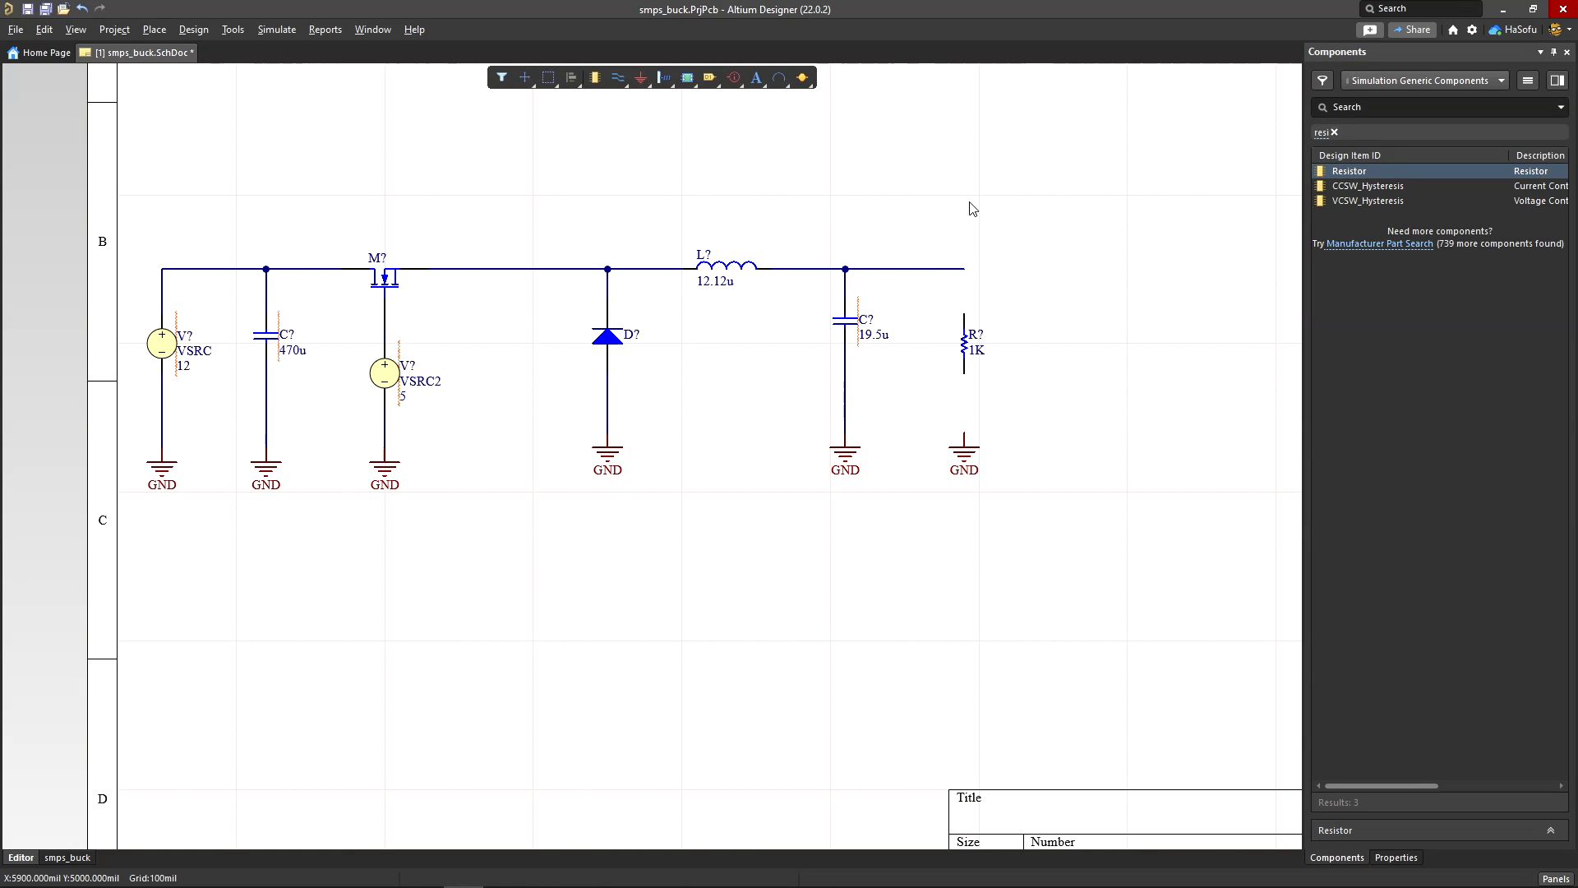
Step: Wire the load resistor's upper pin to the output line and its lower pin to the rightmost GND port
key(ctrl+w)
click(964, 269)
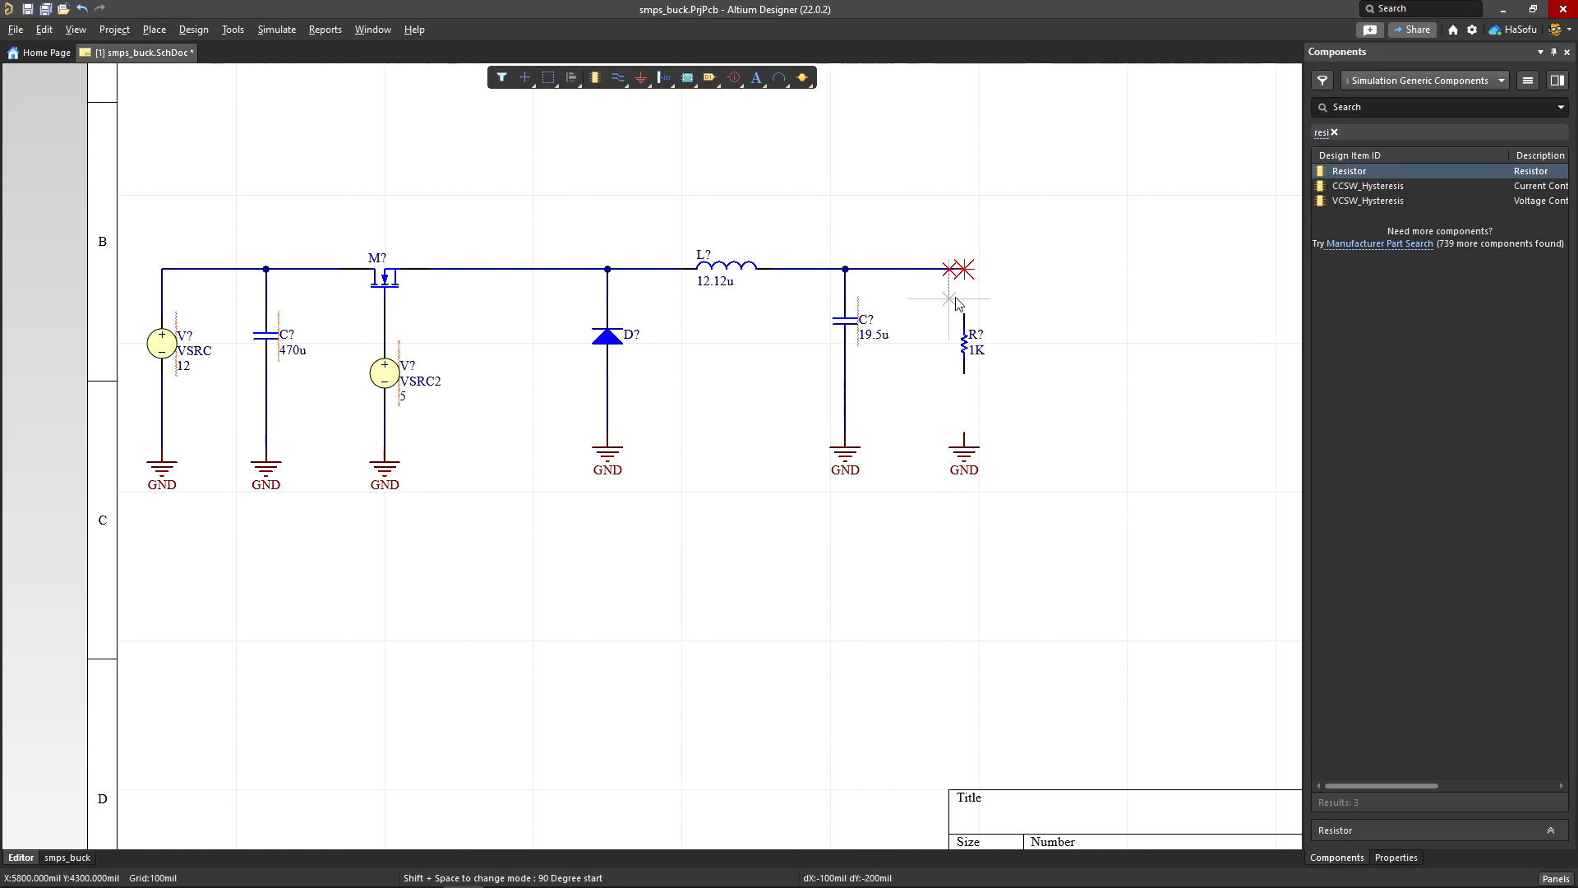
click(964, 313)
click(964, 374)
click(964, 433)
key(Escape)
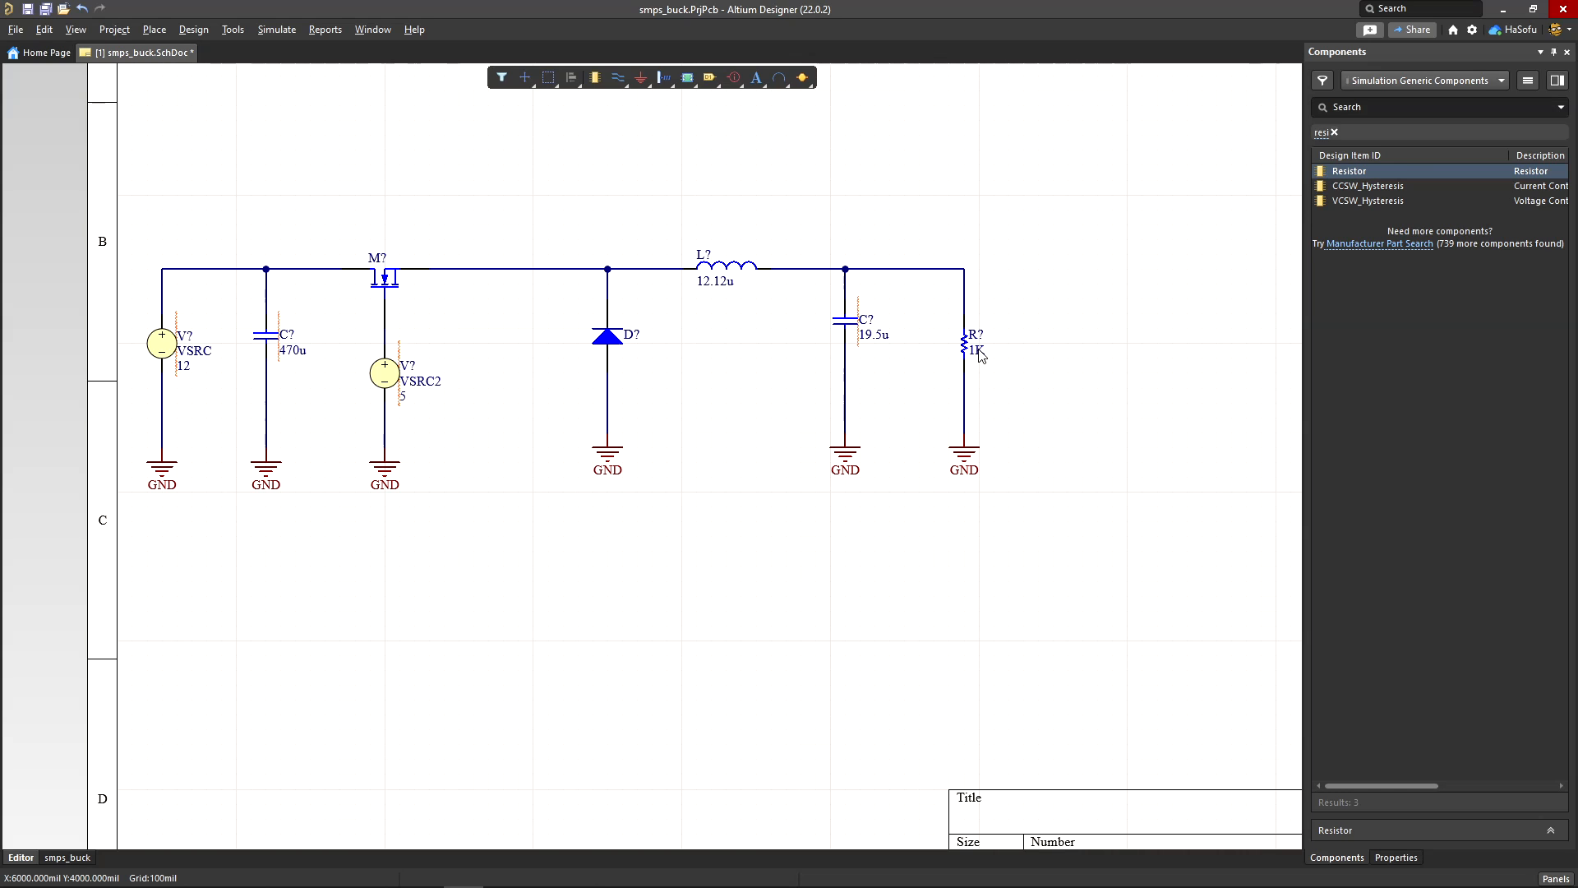
Step: Set the load resistor's value to 2.5 and save the schematic
double_click(978, 351)
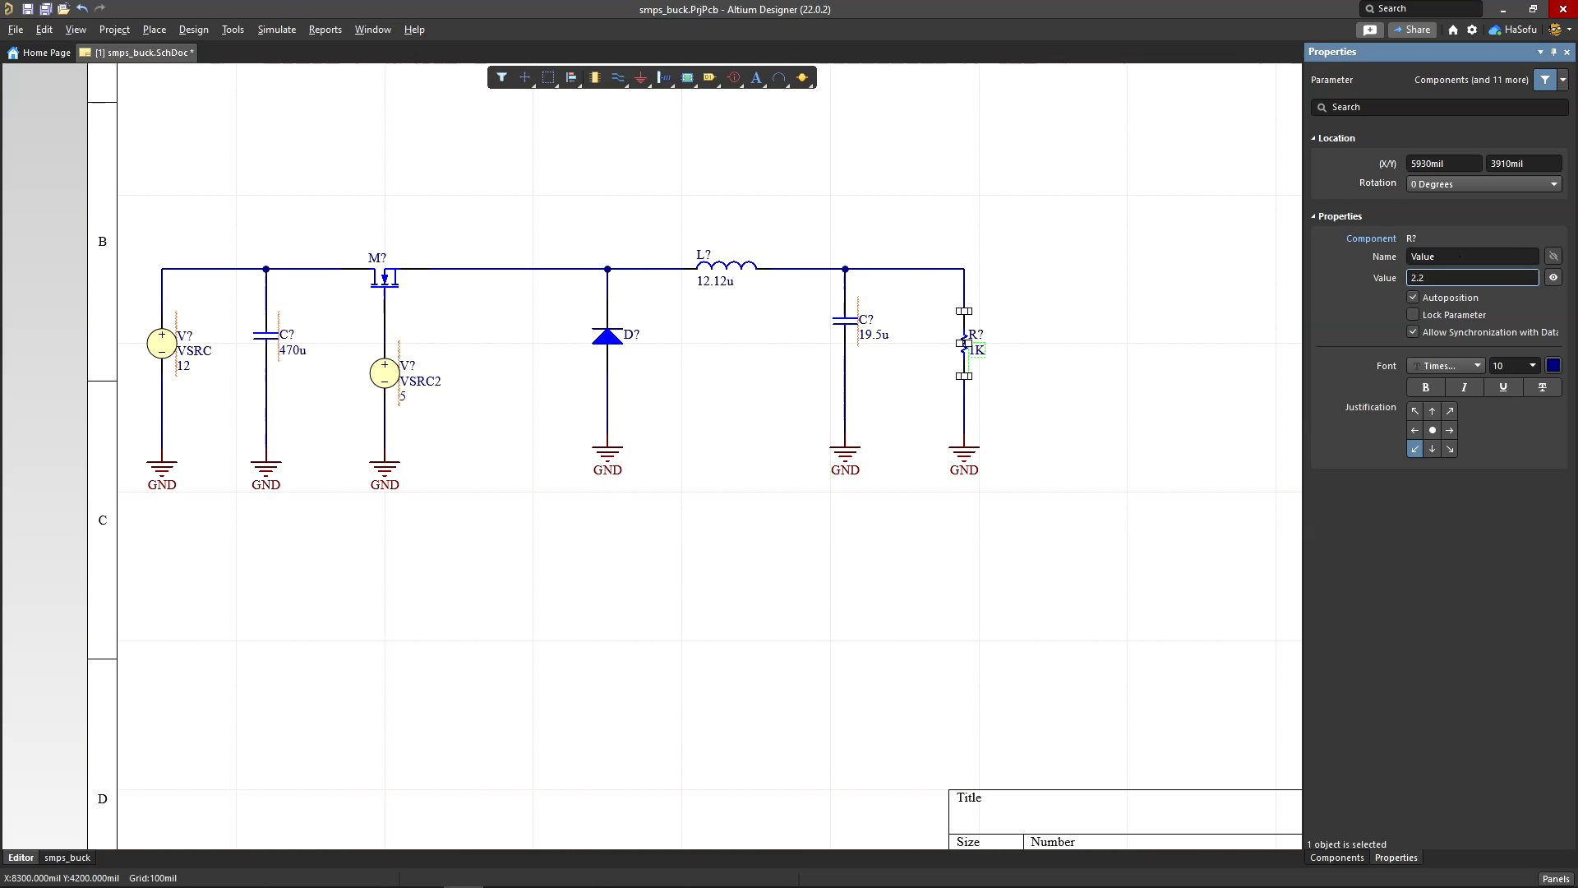
text(2.5)
key(Return)
click(1037, 230)
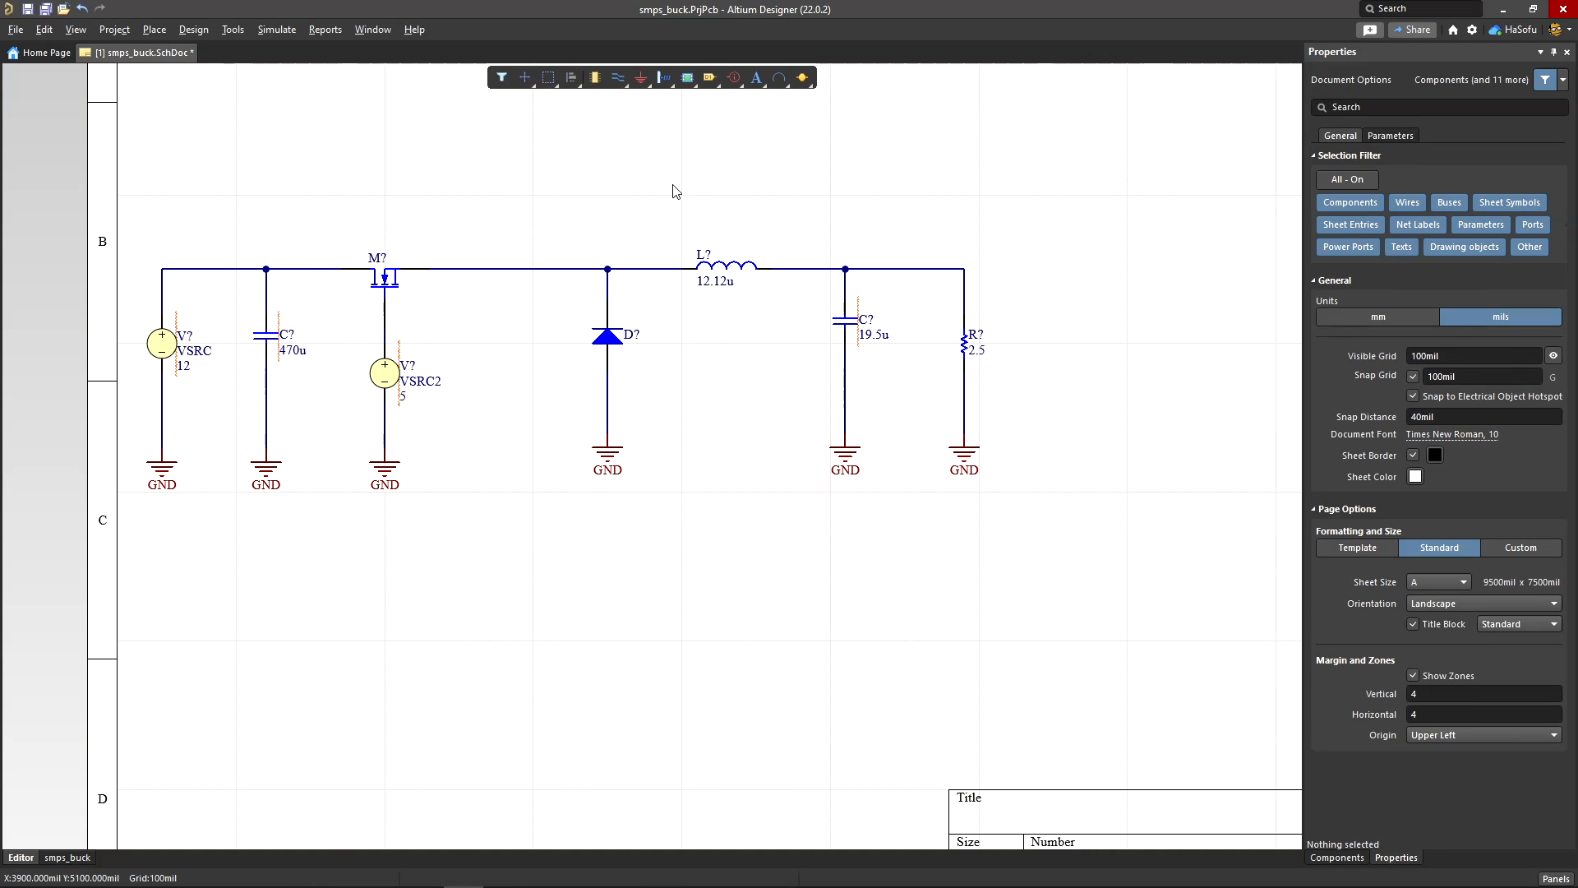
key(ctrl+s)
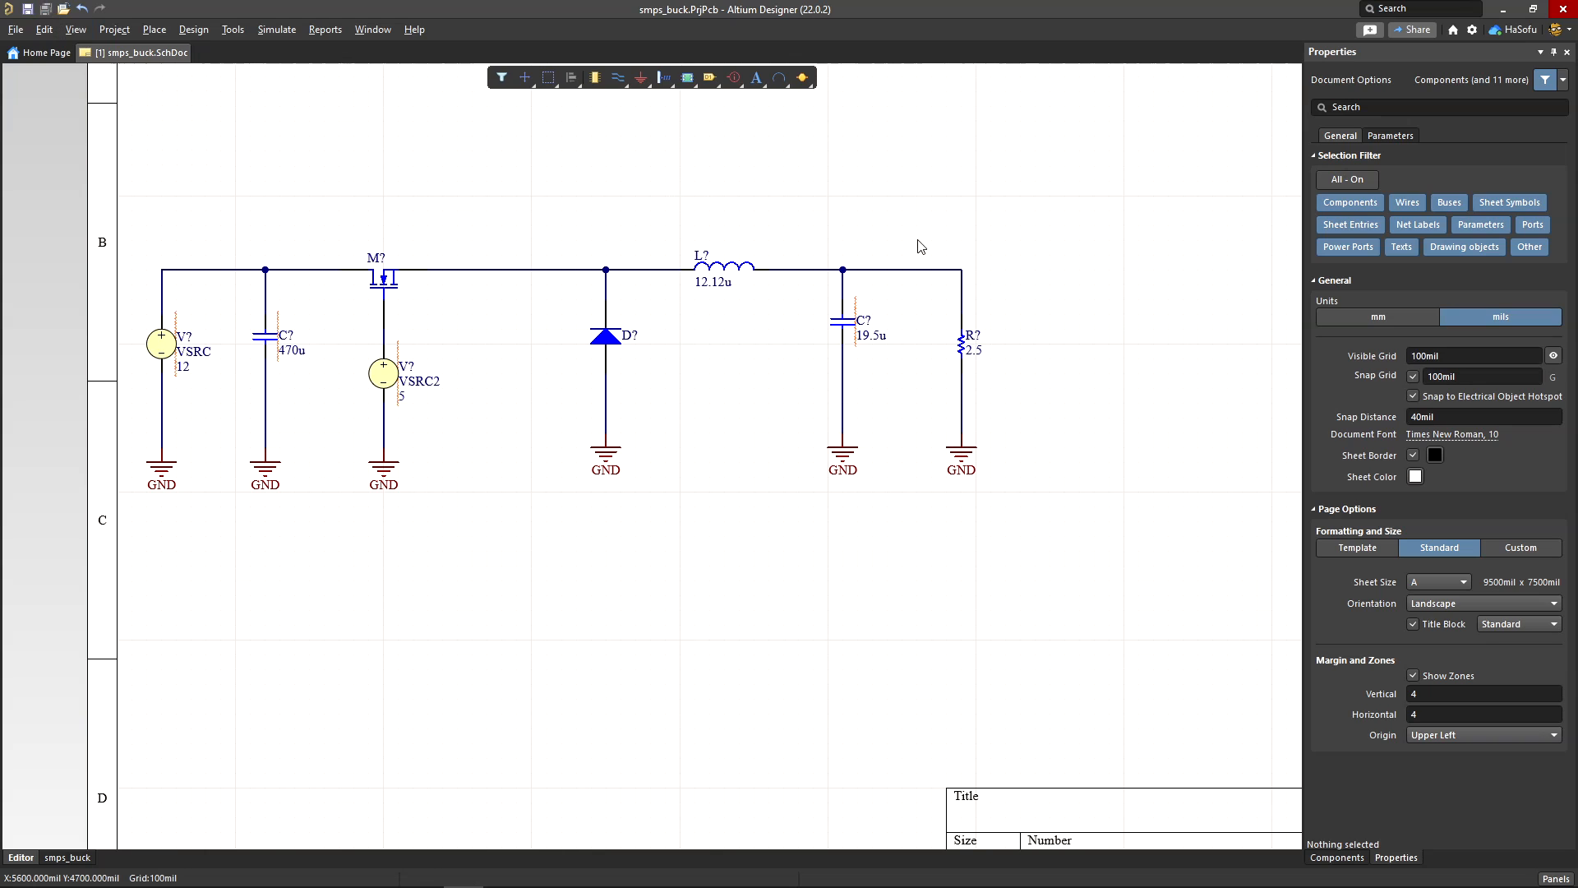
Step: Annotate the schematic quietly to assign designators to all components
click(233, 29)
mouse_move(352, 200)
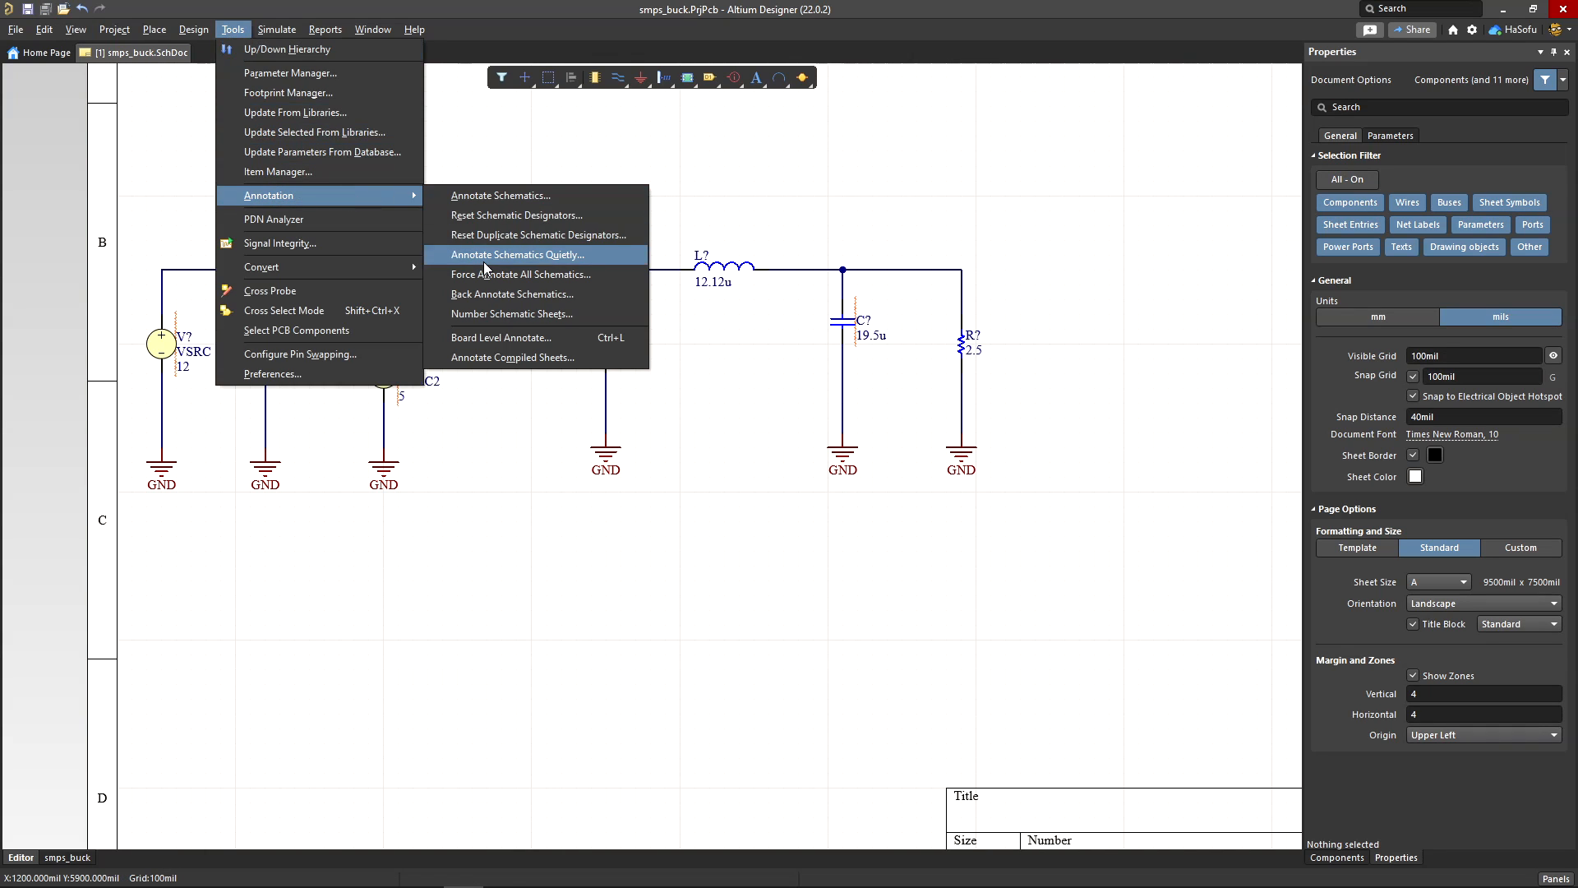
click(509, 258)
click(817, 488)
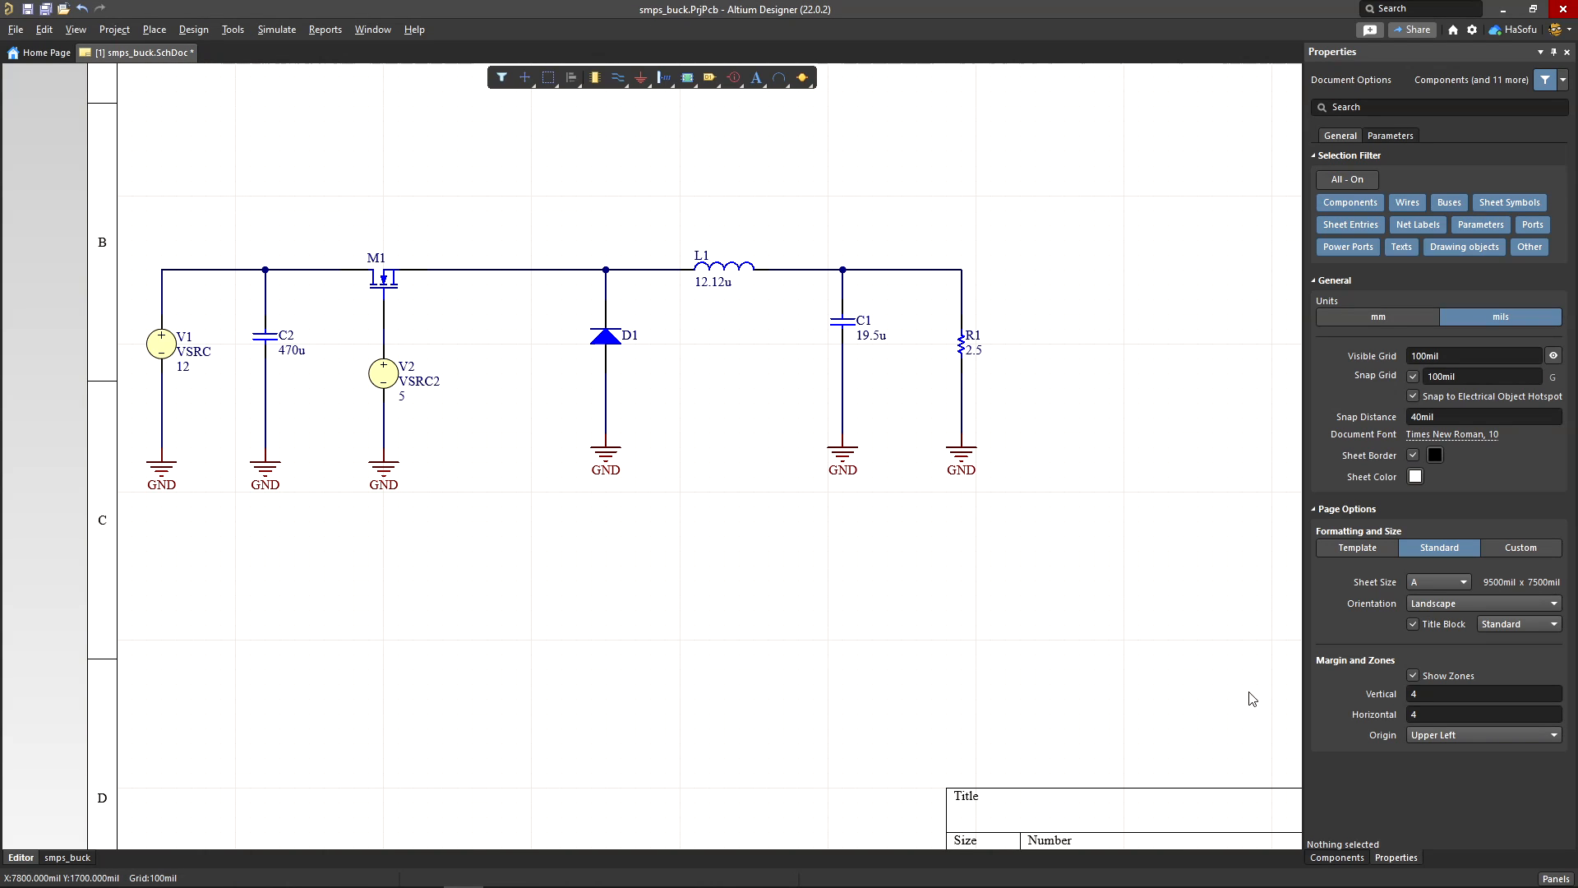
Step: Open the Simulation Dashboard and examine the electrical rule check issue and its message details
click(284, 29)
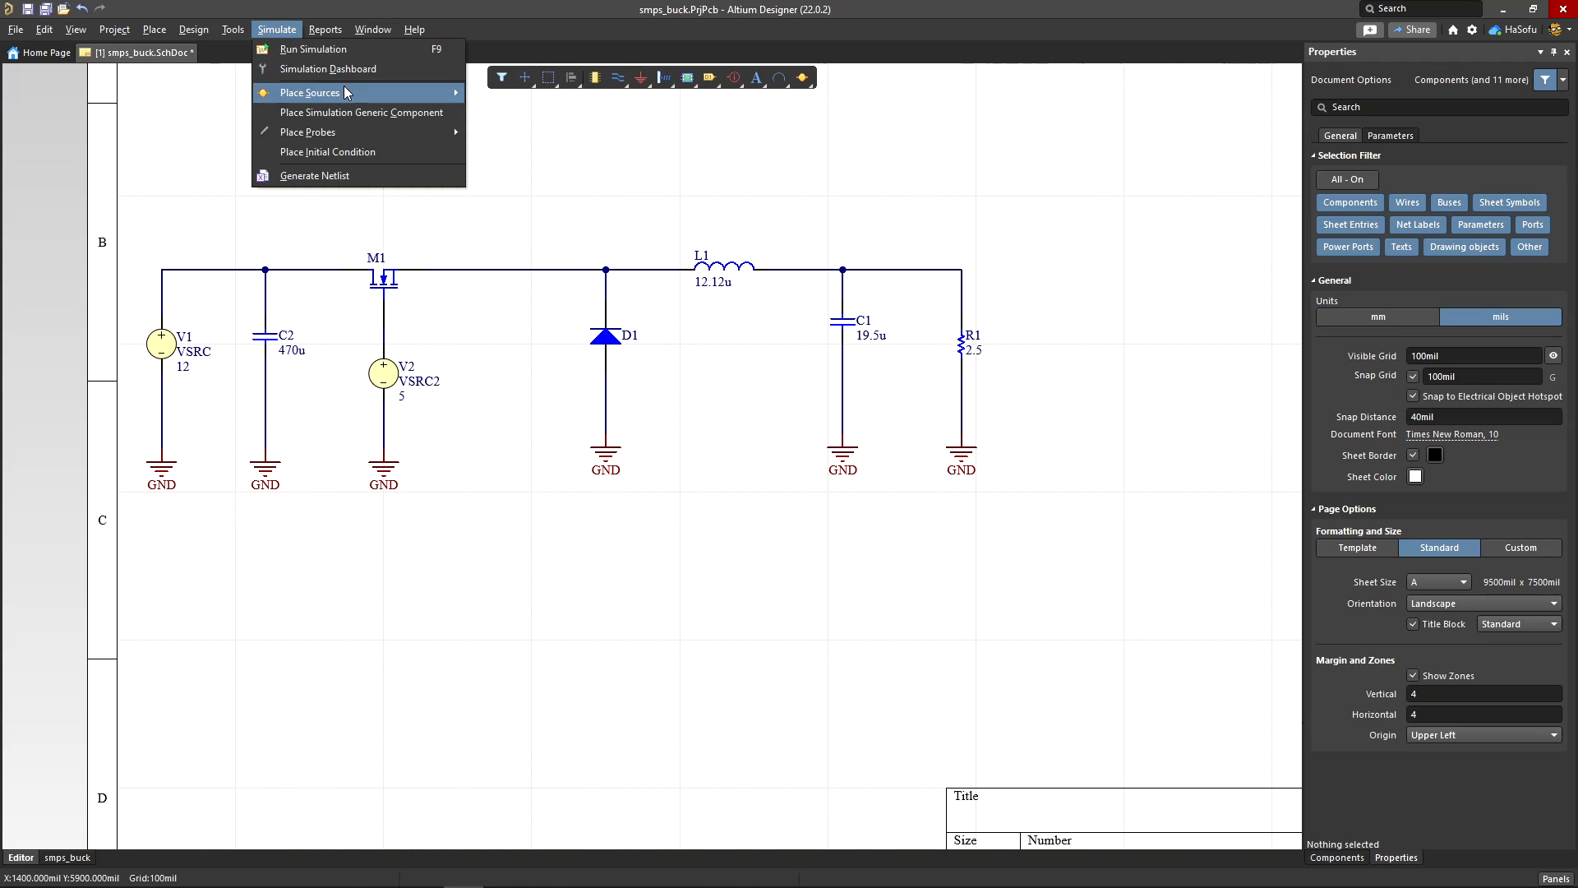
click(358, 69)
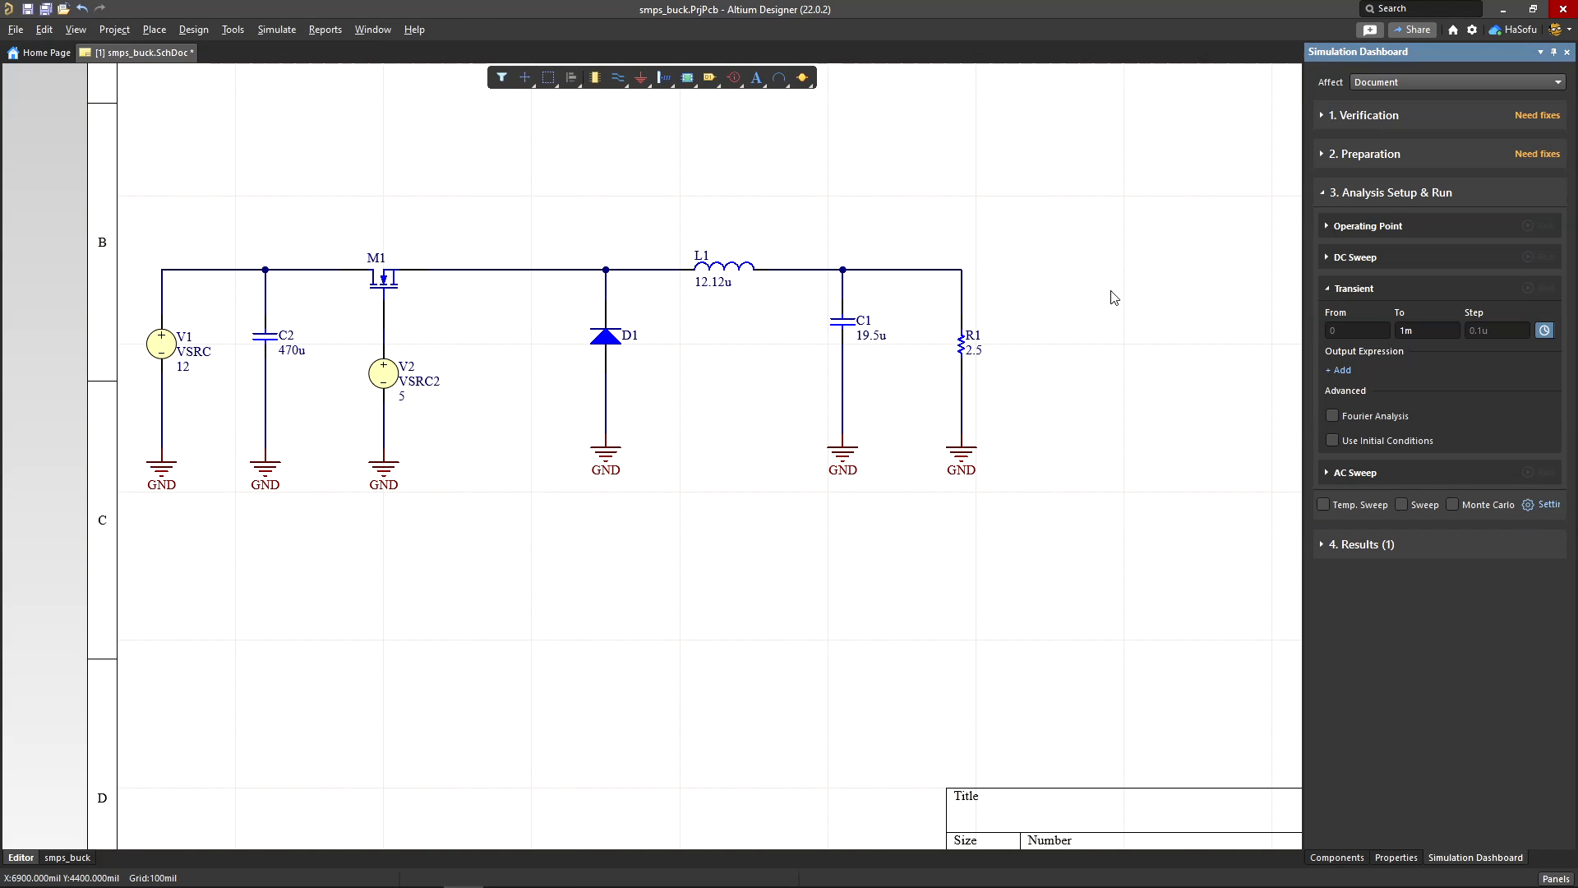
click(1329, 117)
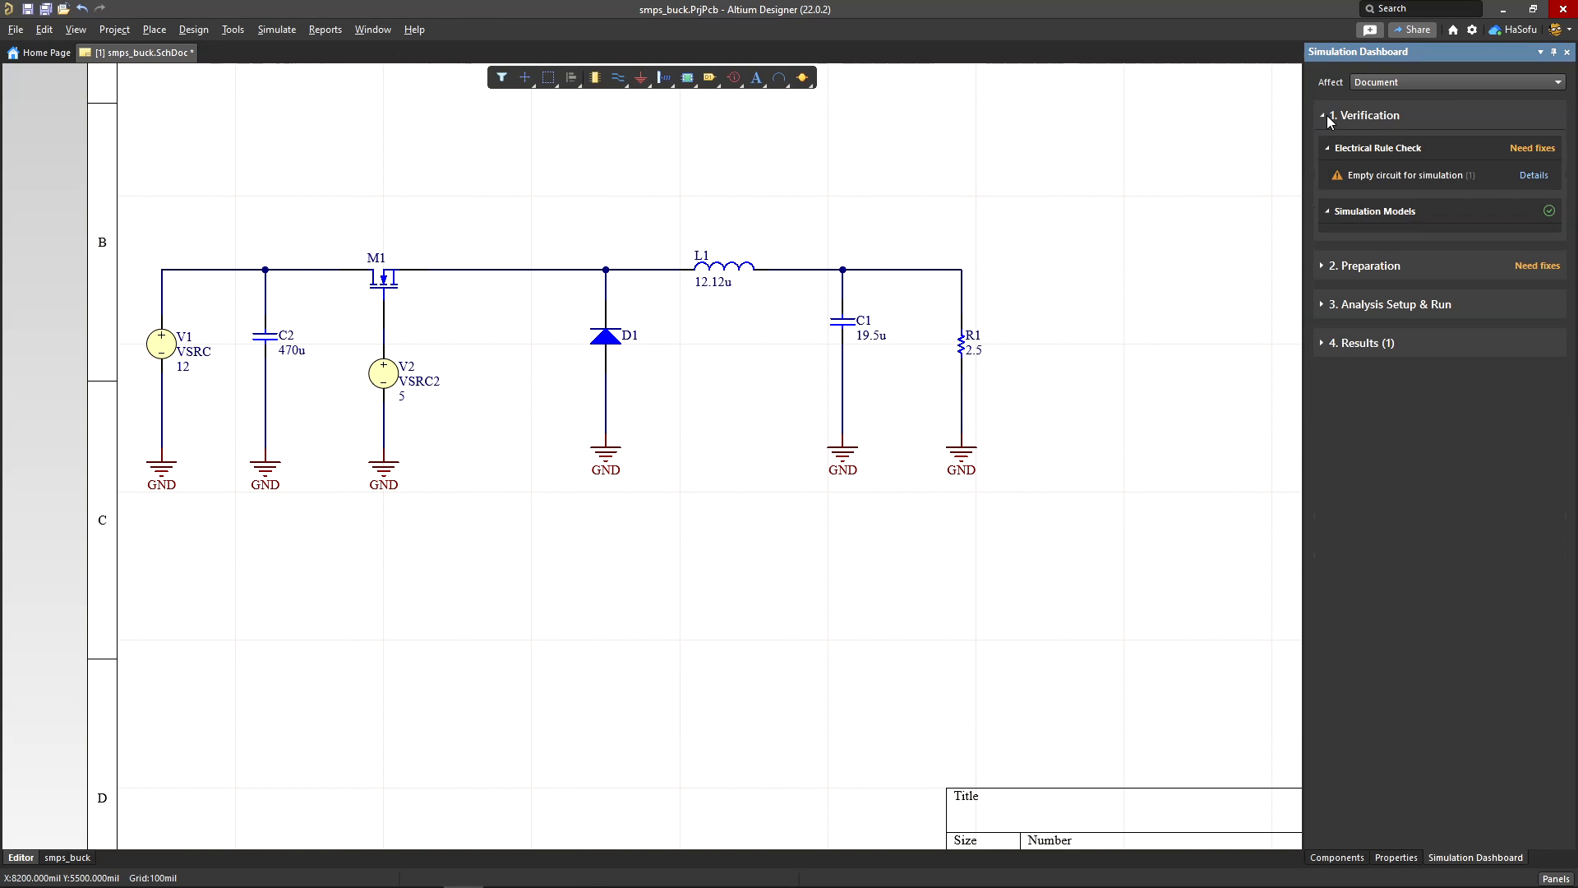
click(1530, 176)
click(1423, 92)
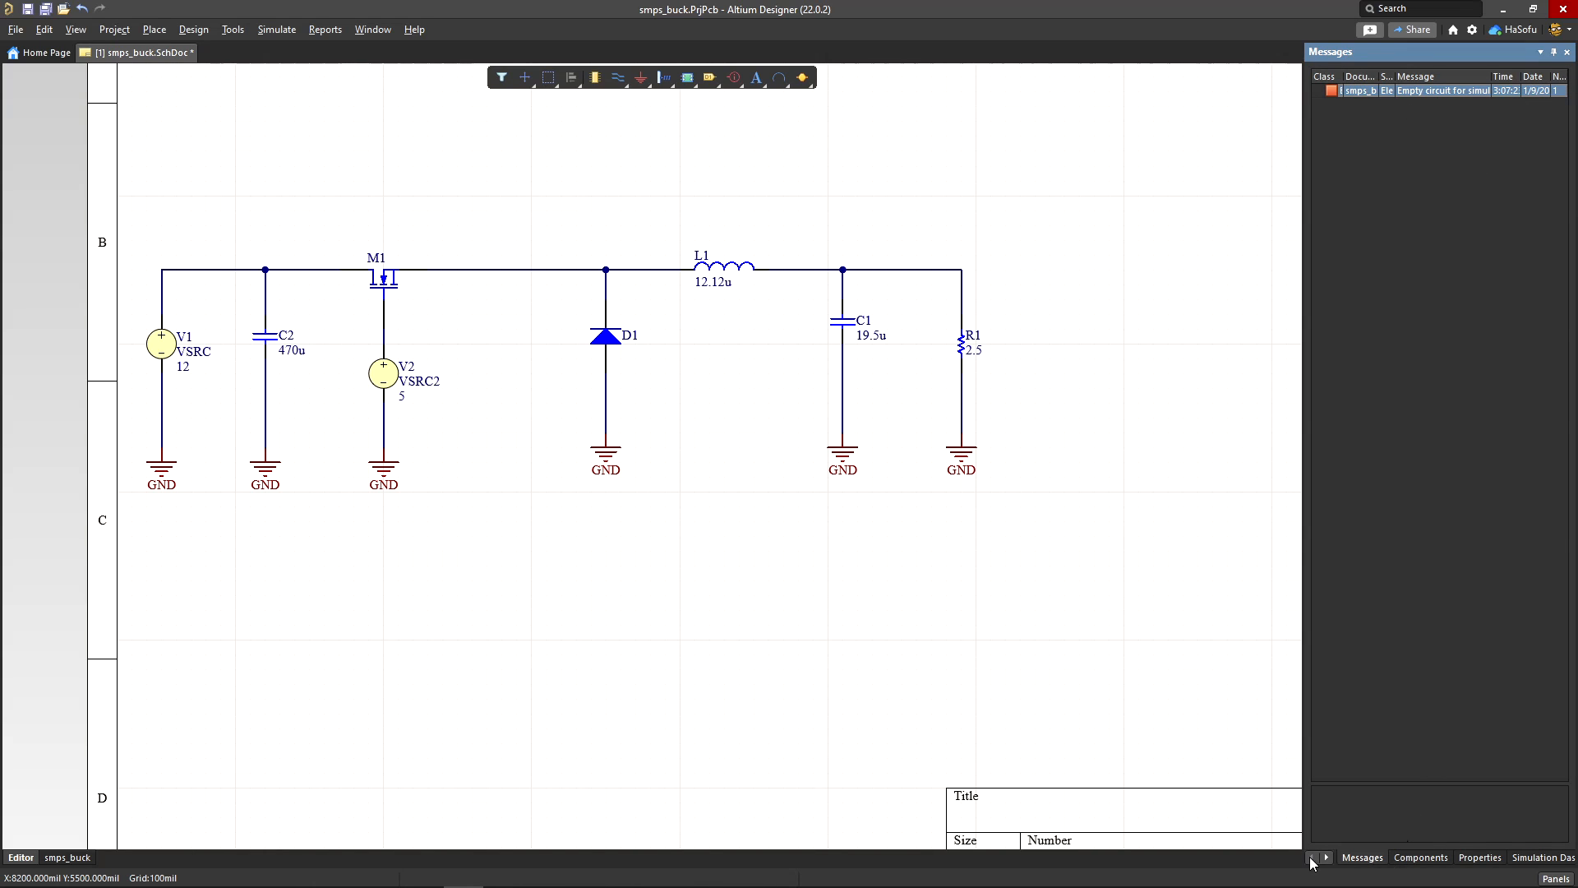
click(1411, 859)
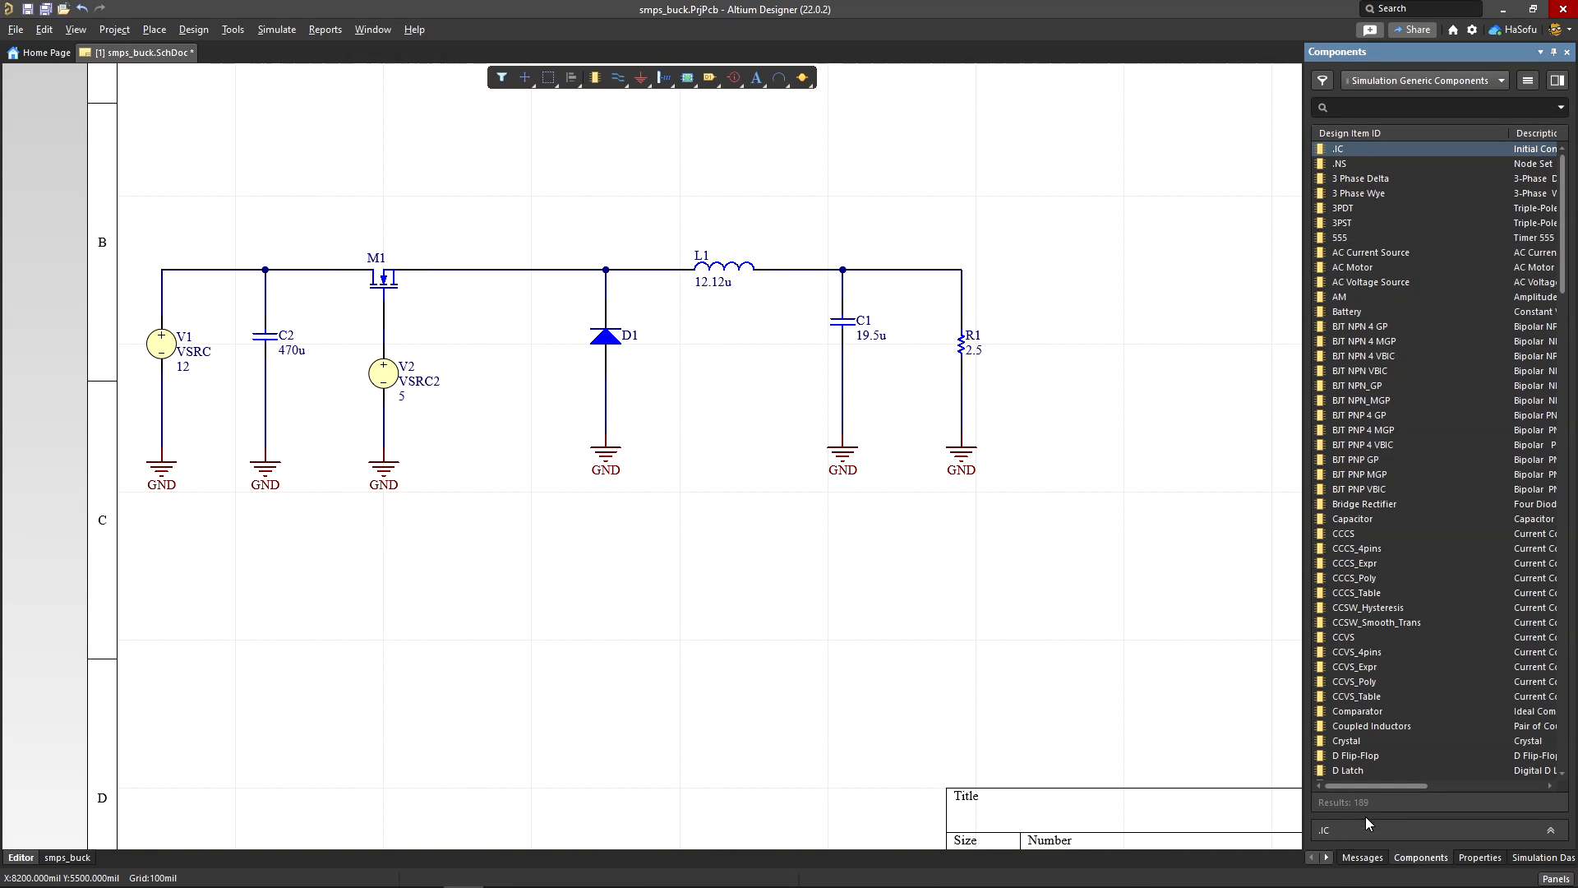
click(1364, 860)
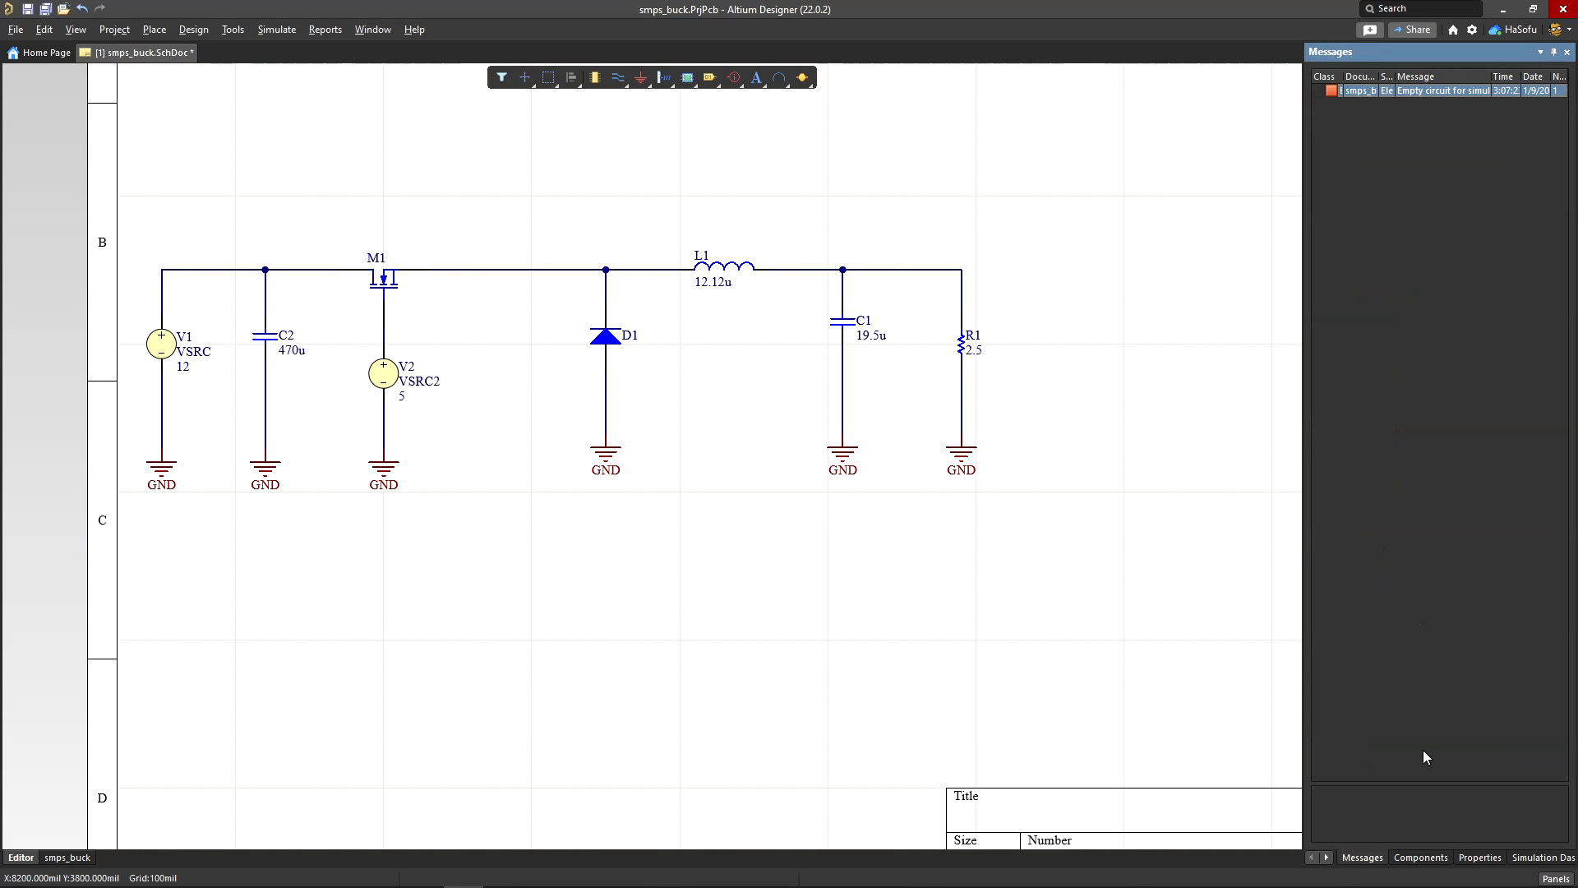
click(1557, 859)
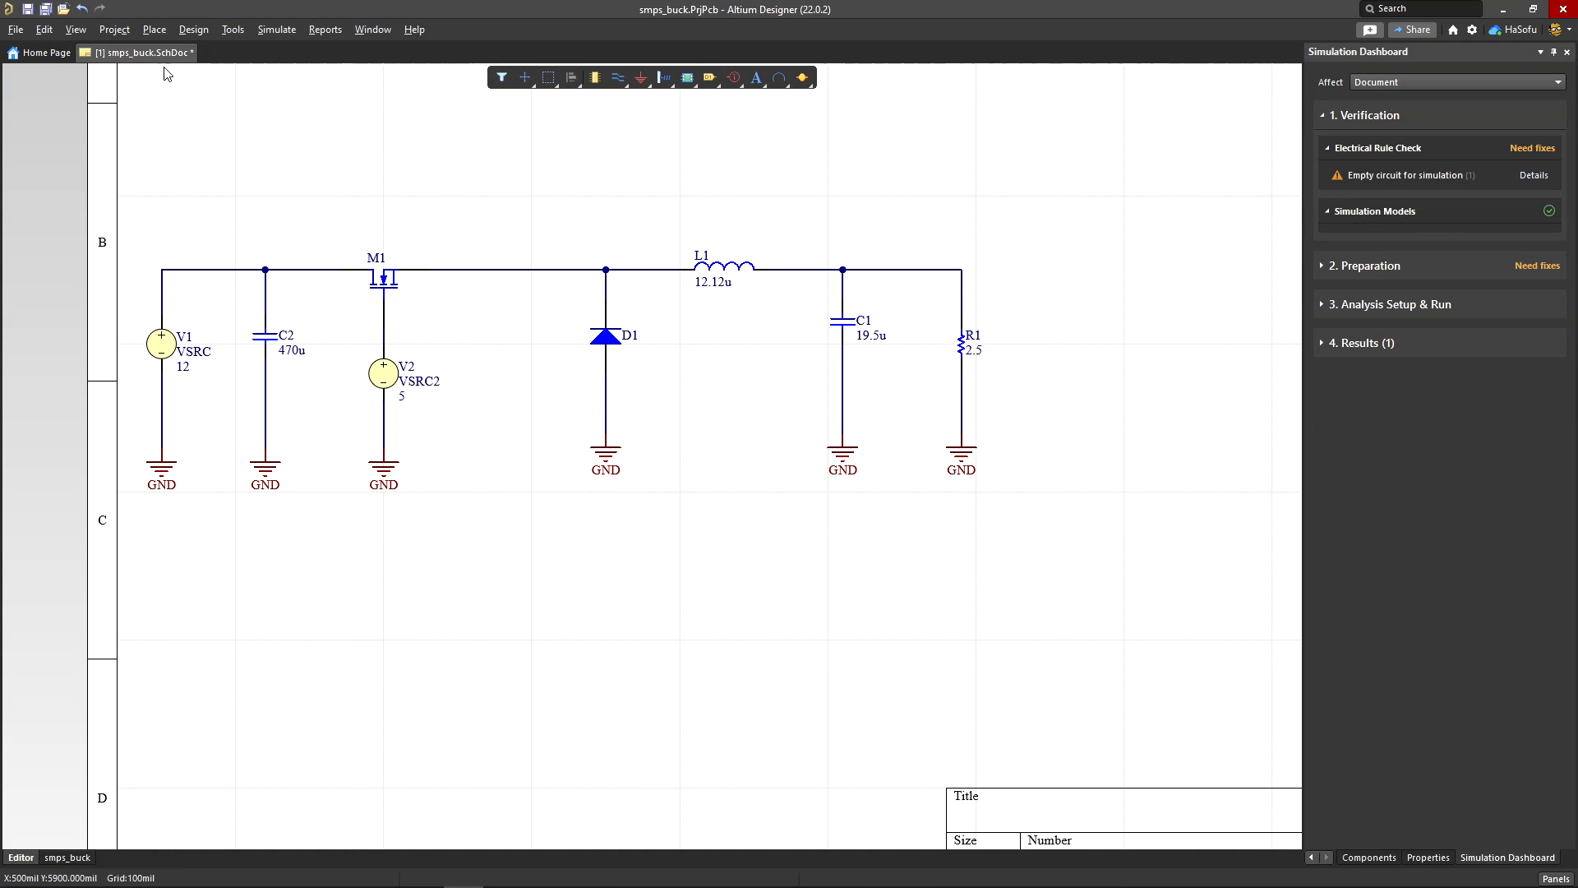
Step: Save all documents and start the simulation verification for the smps_buck schematic
click(45, 10)
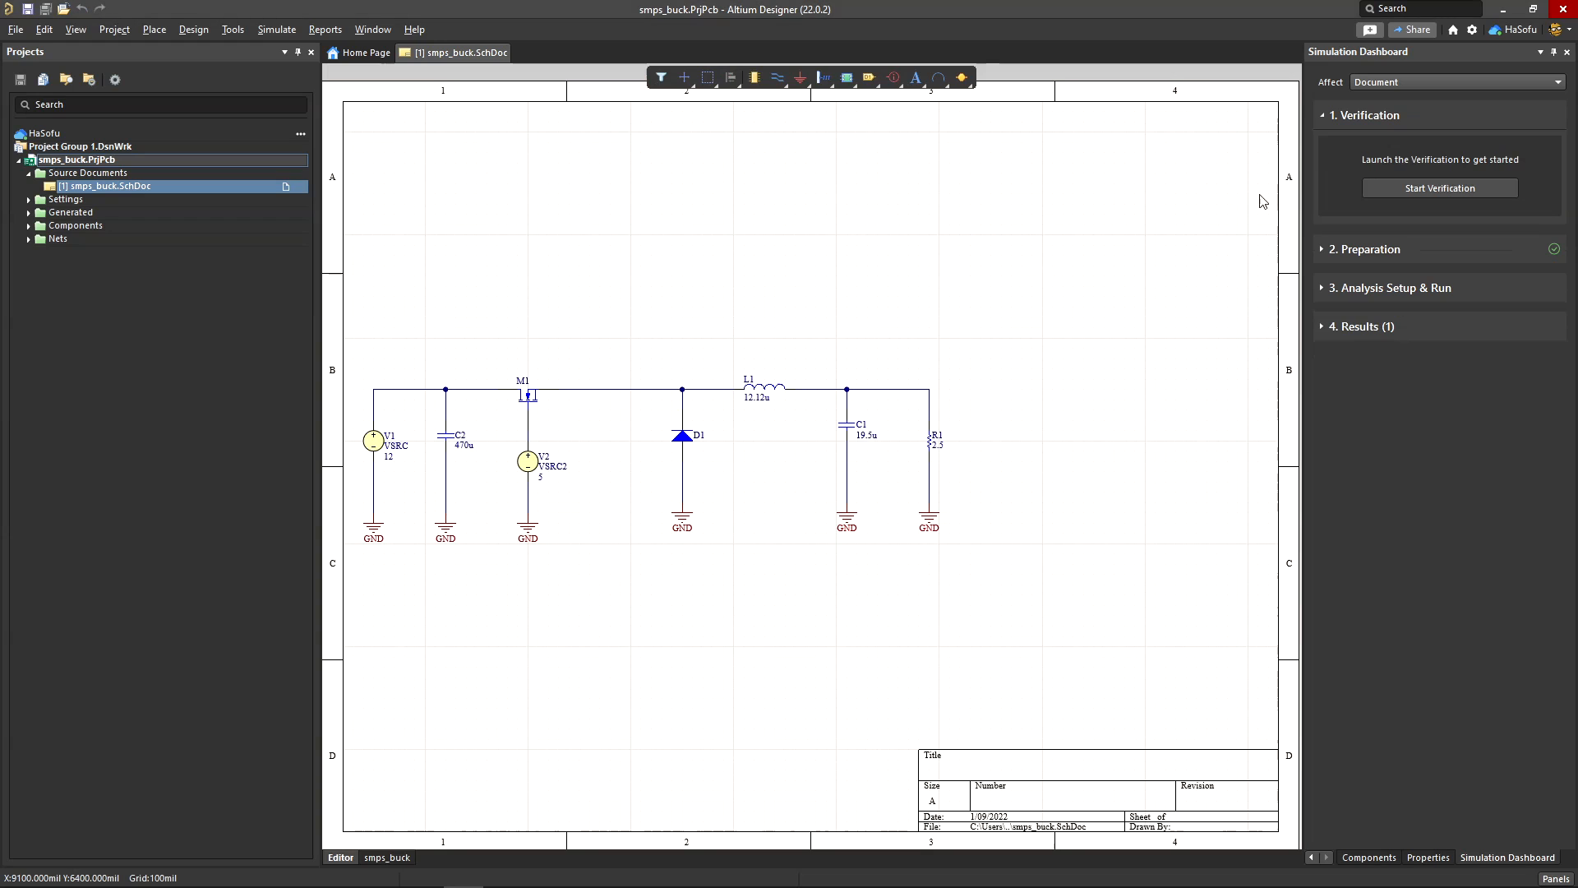
click(276, 30)
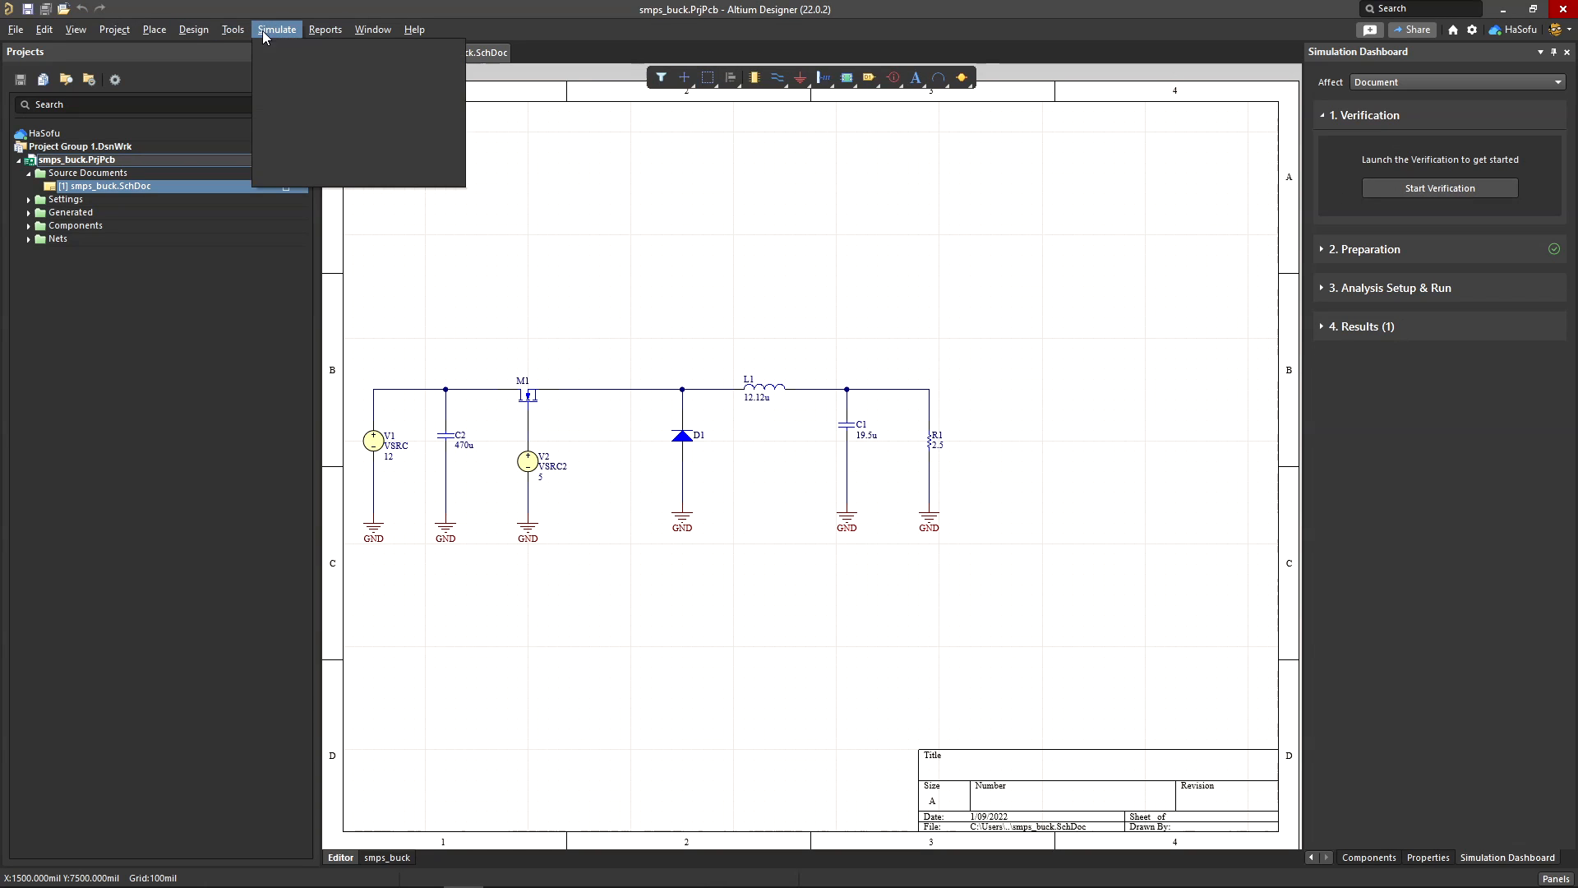
click(1511, 396)
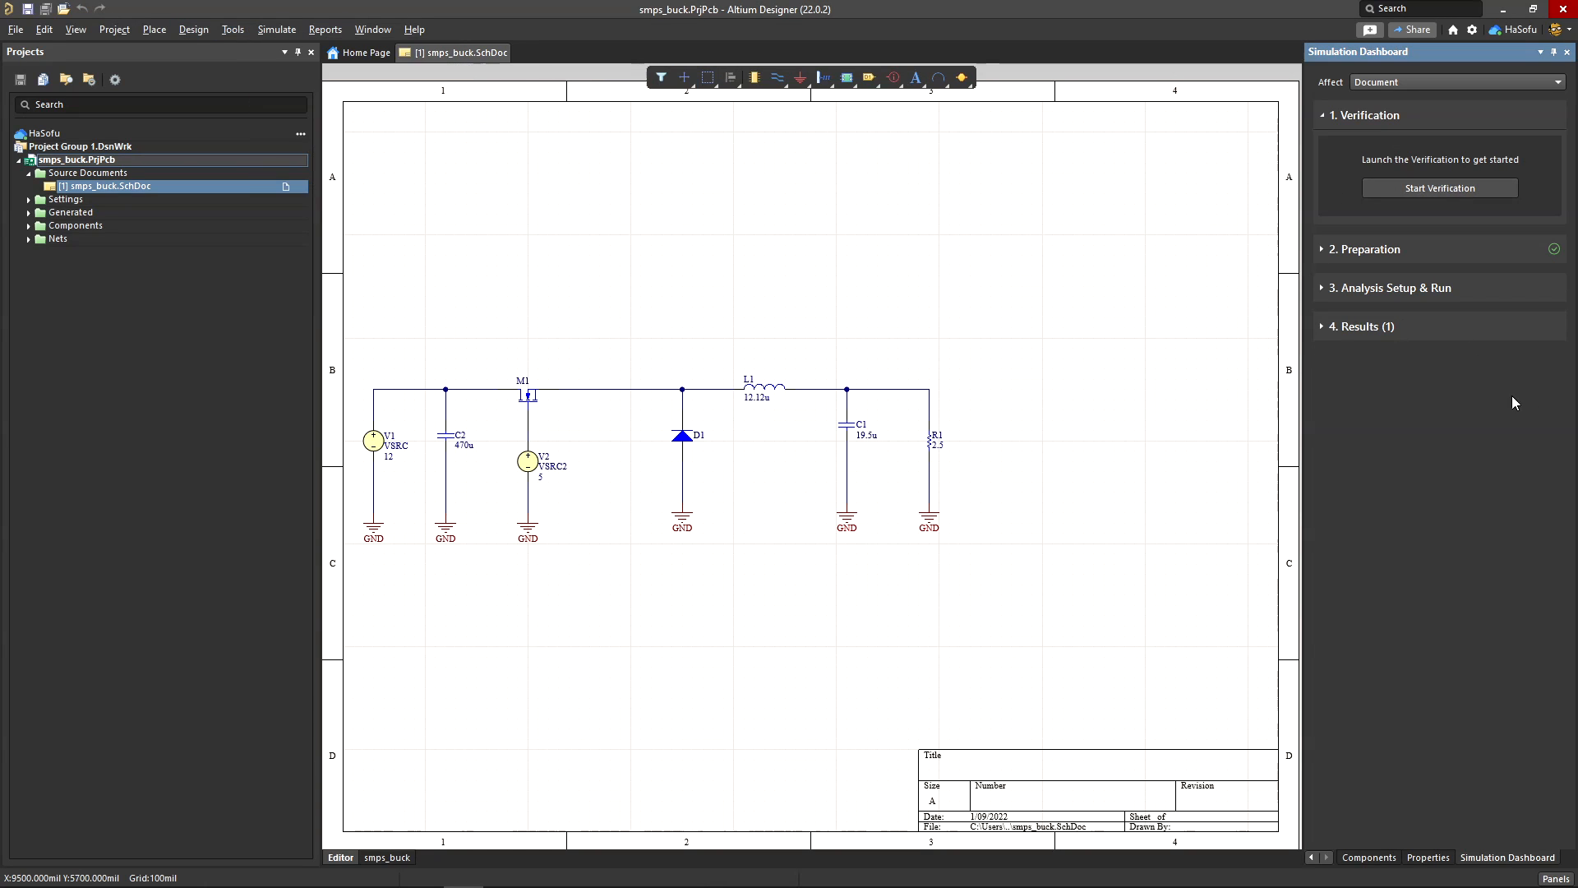
click(1442, 188)
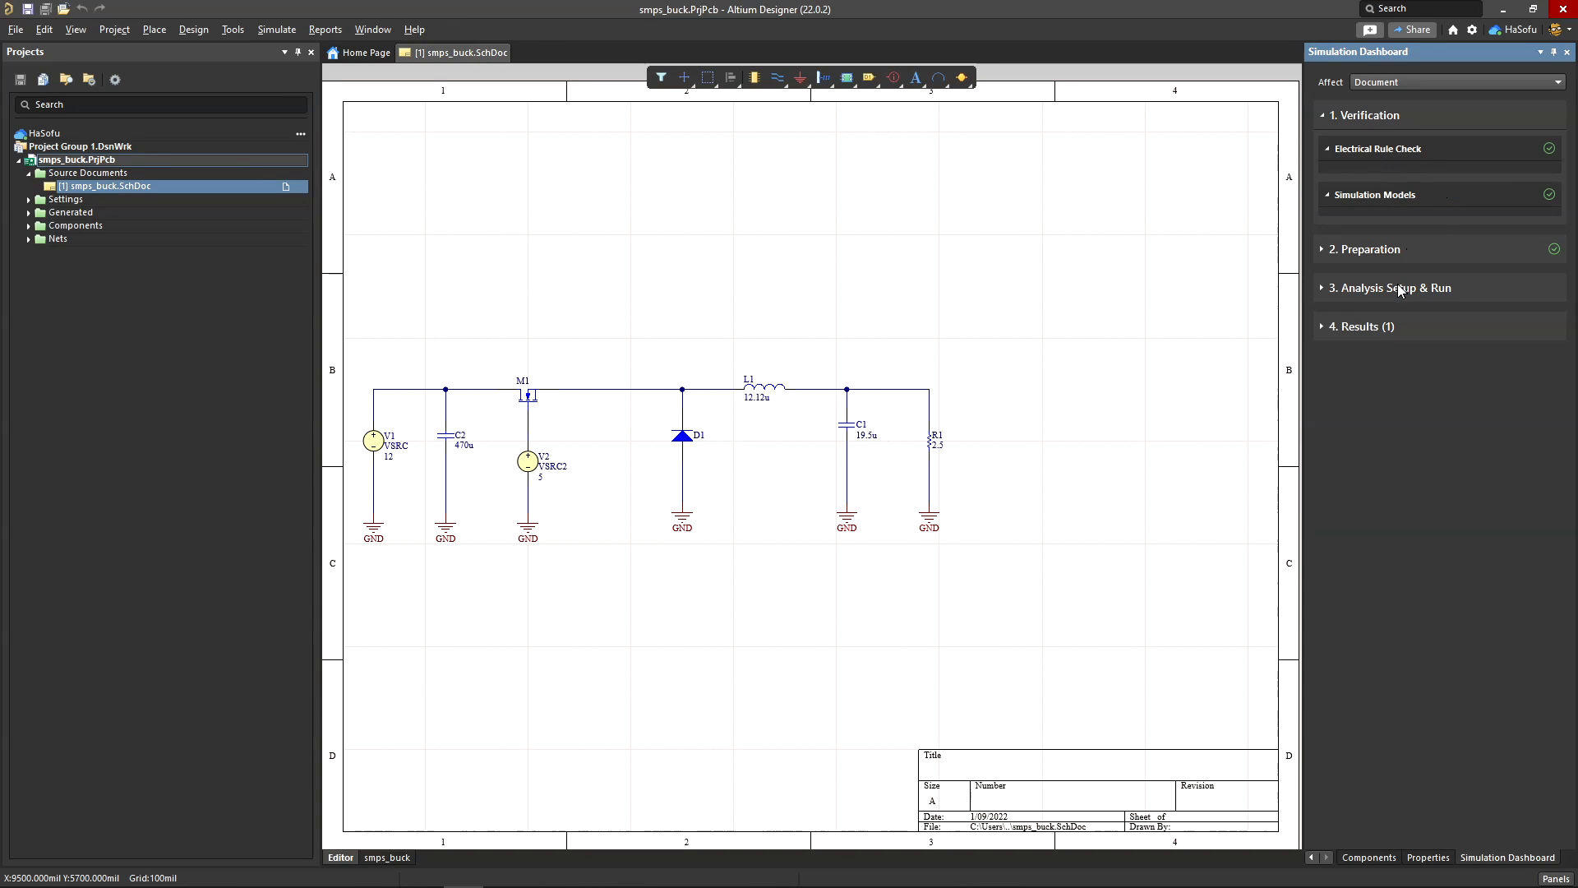
Step: Add a voltage probe on the output node at the top of R1 and colour it red
click(1324, 250)
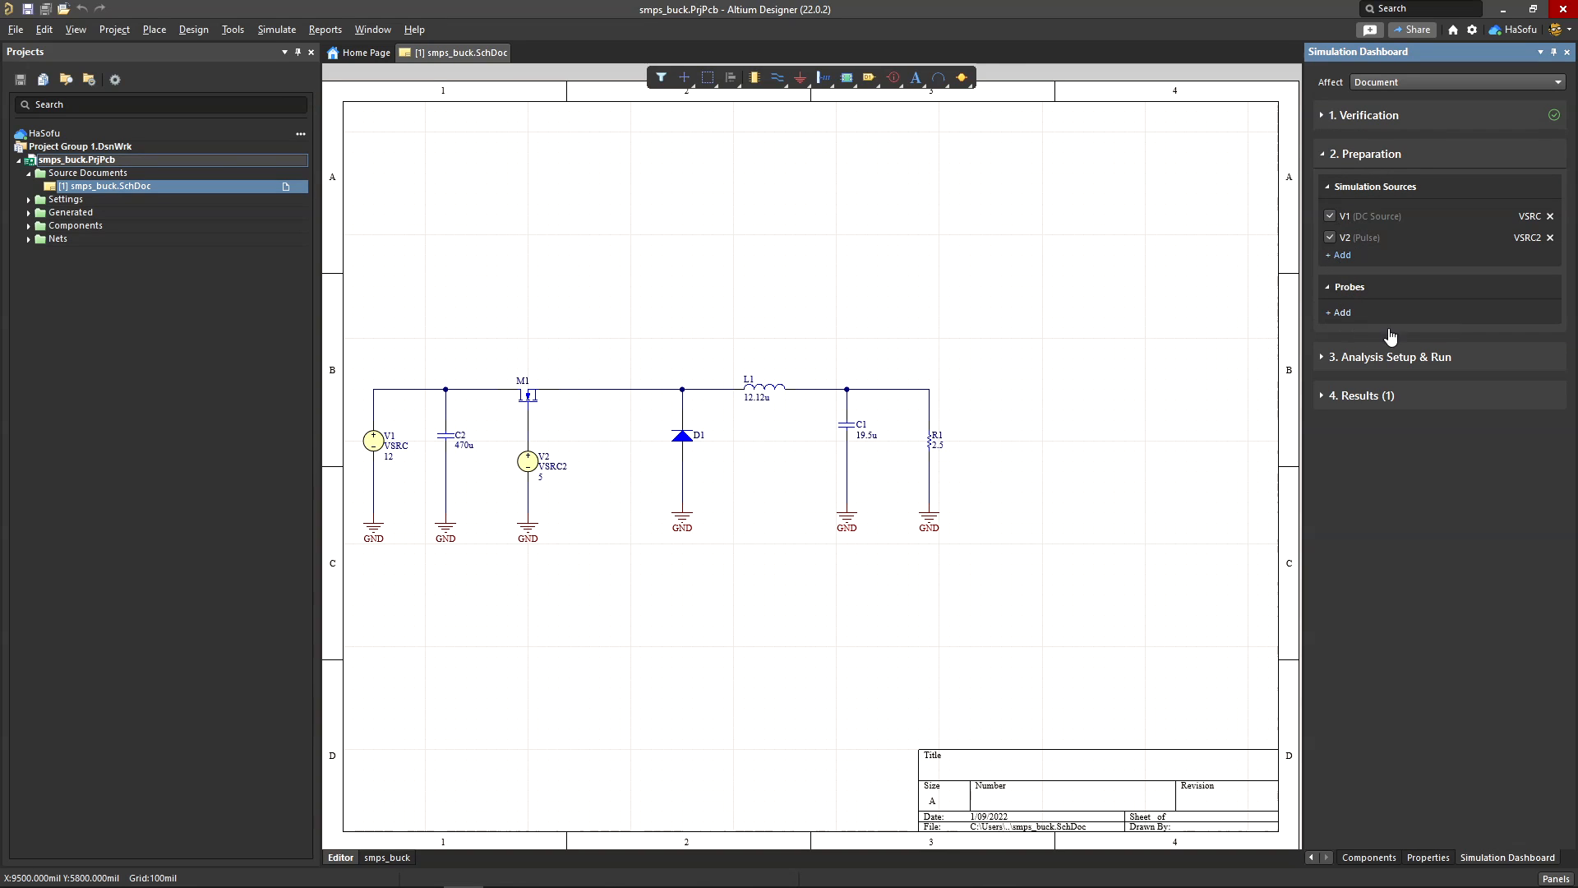
click(1339, 314)
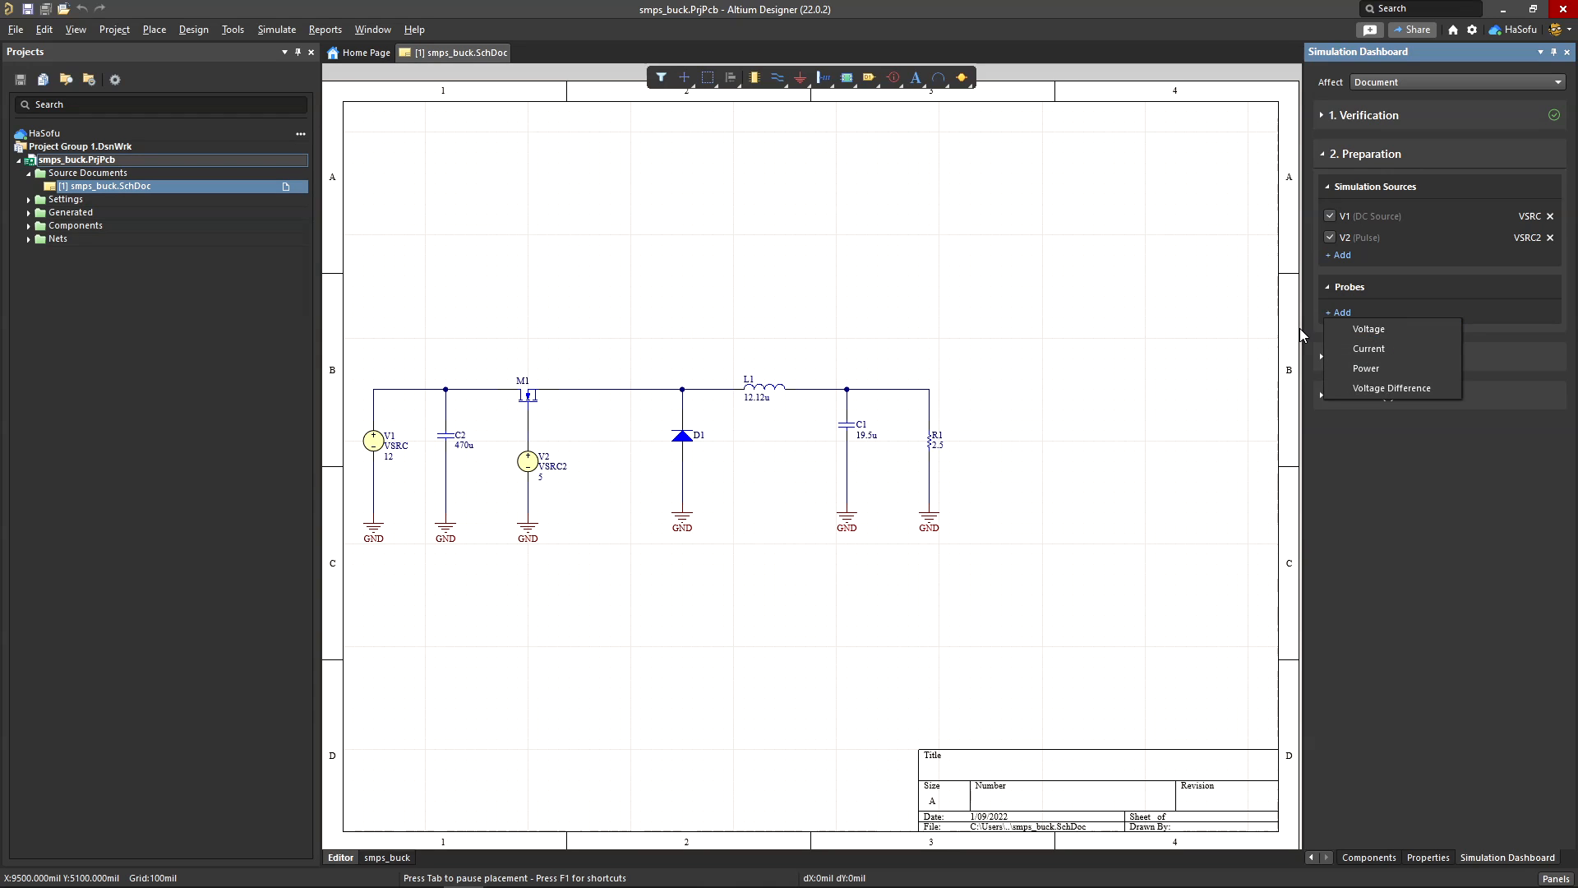
click(1369, 328)
click(935, 388)
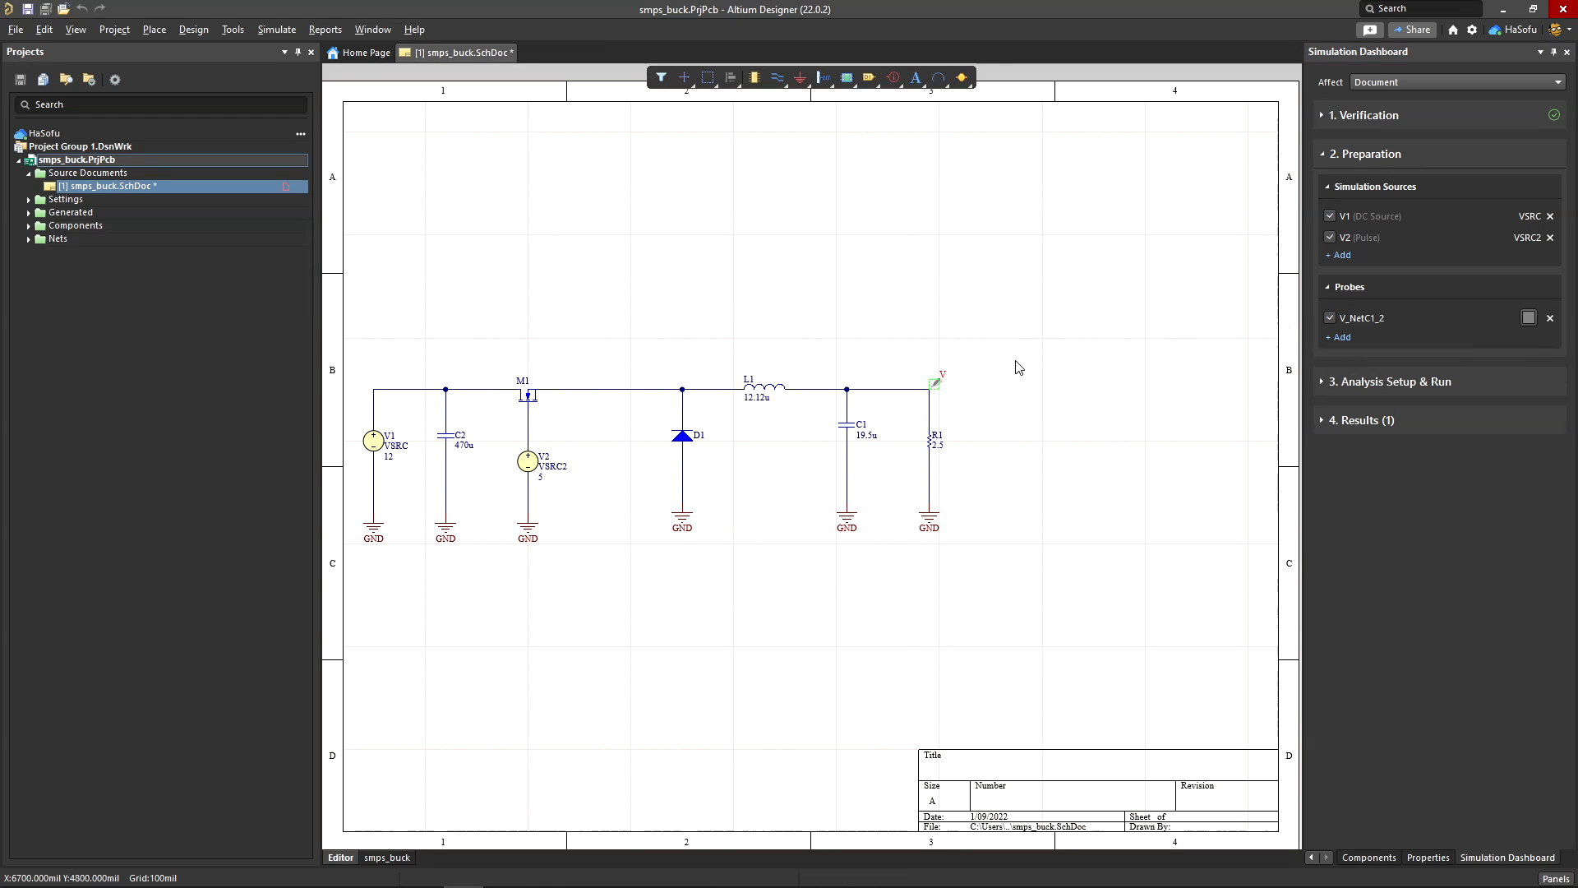
click(1528, 318)
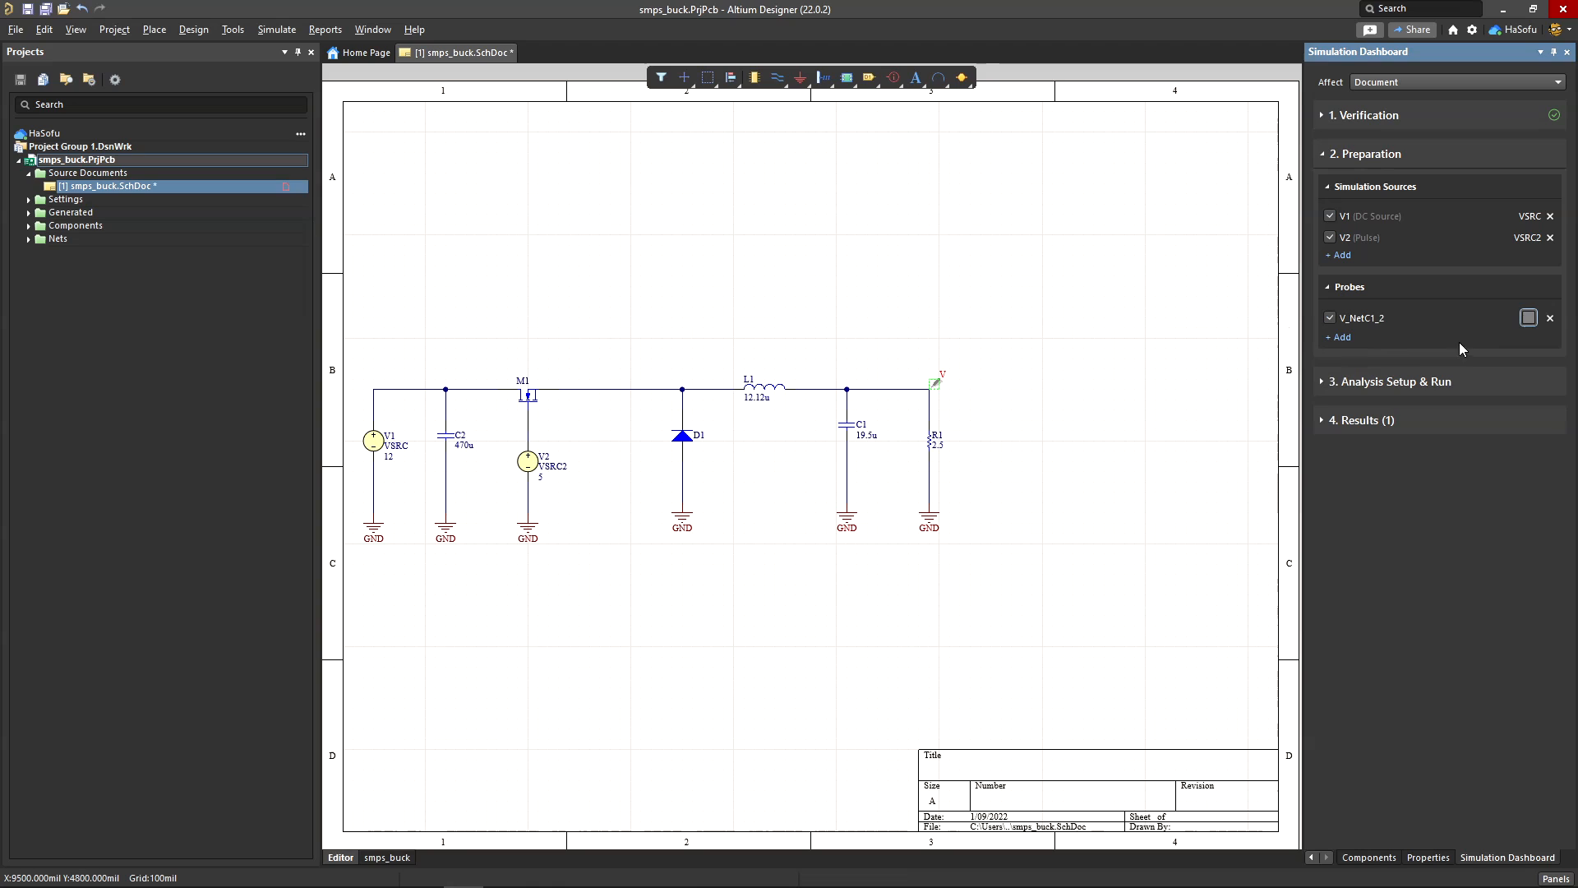
click(1428, 339)
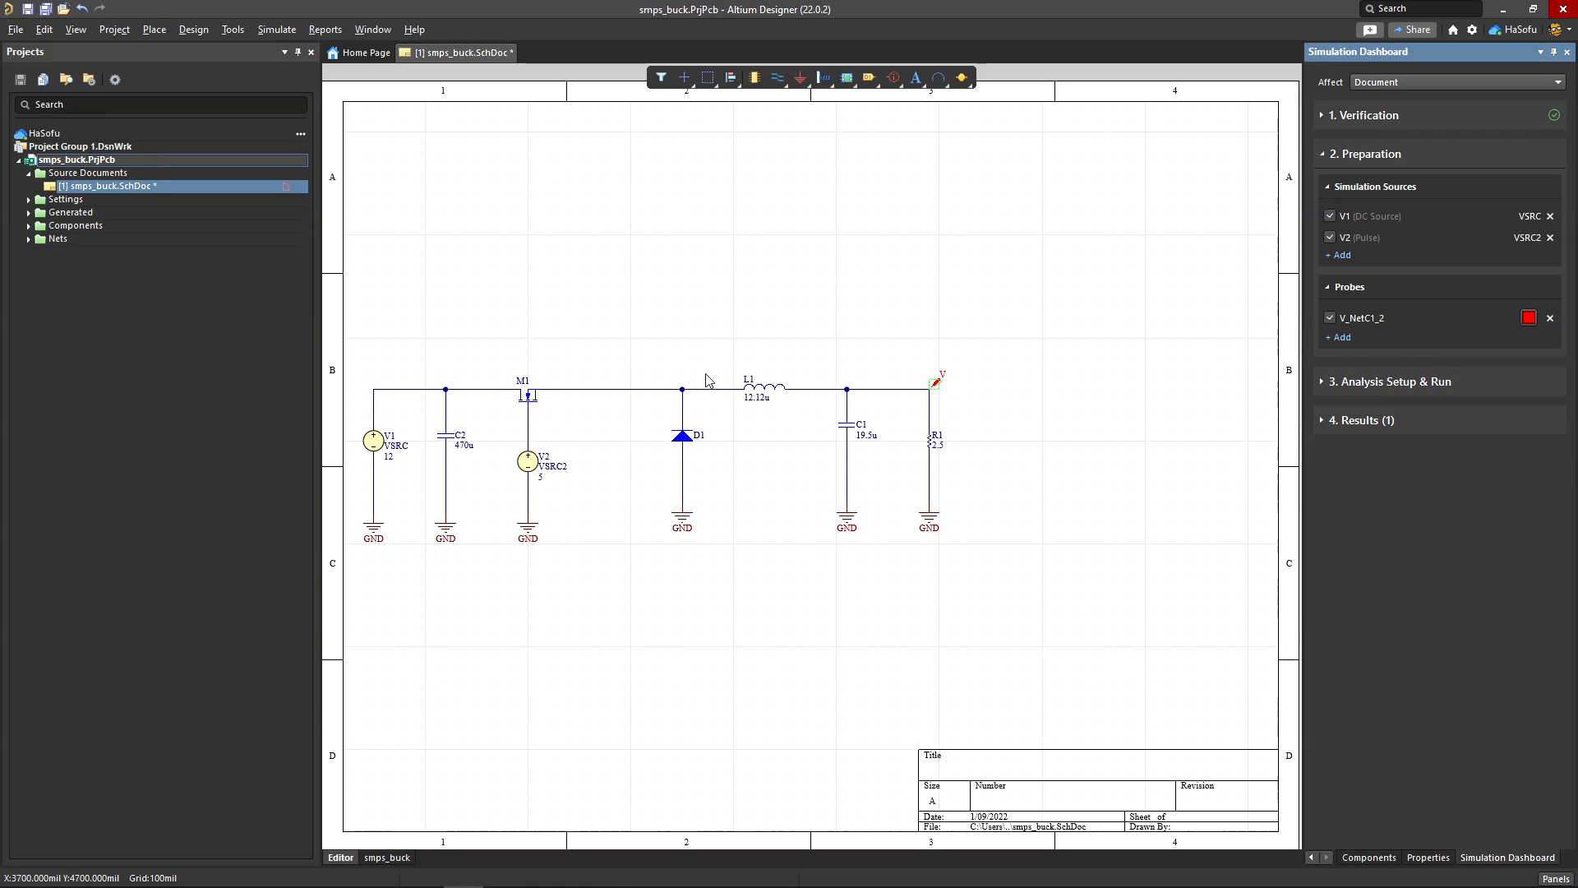
Step: Try to add a voltage difference probe with VD+ at M1's gate pin and VD- on the wire between M1 and D1
ctrl+scroll(537, 411, up, 1)
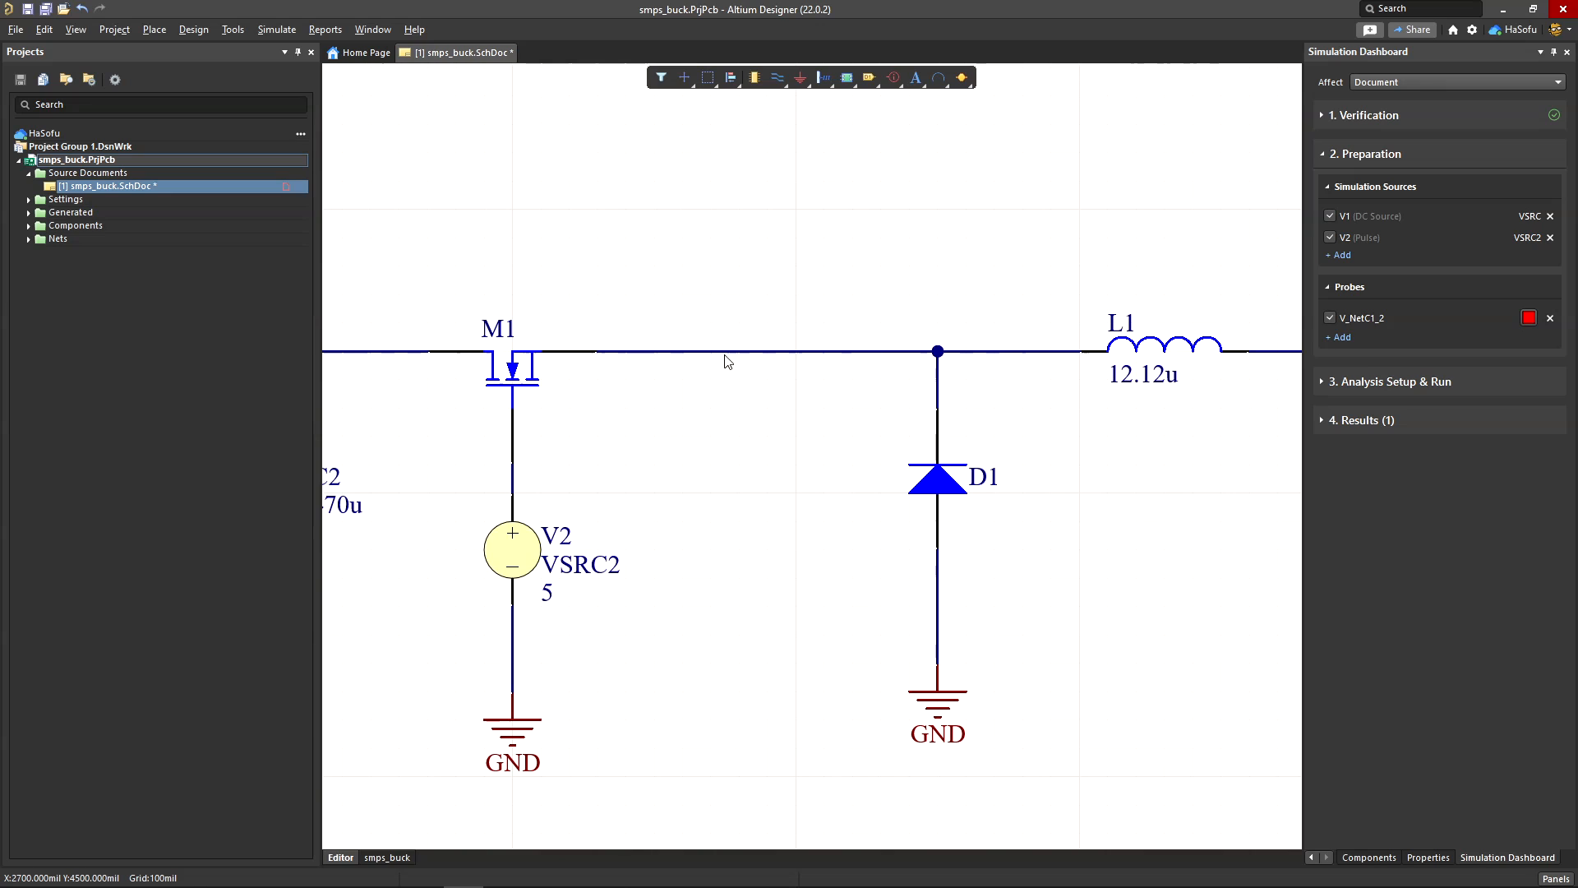
click(1339, 337)
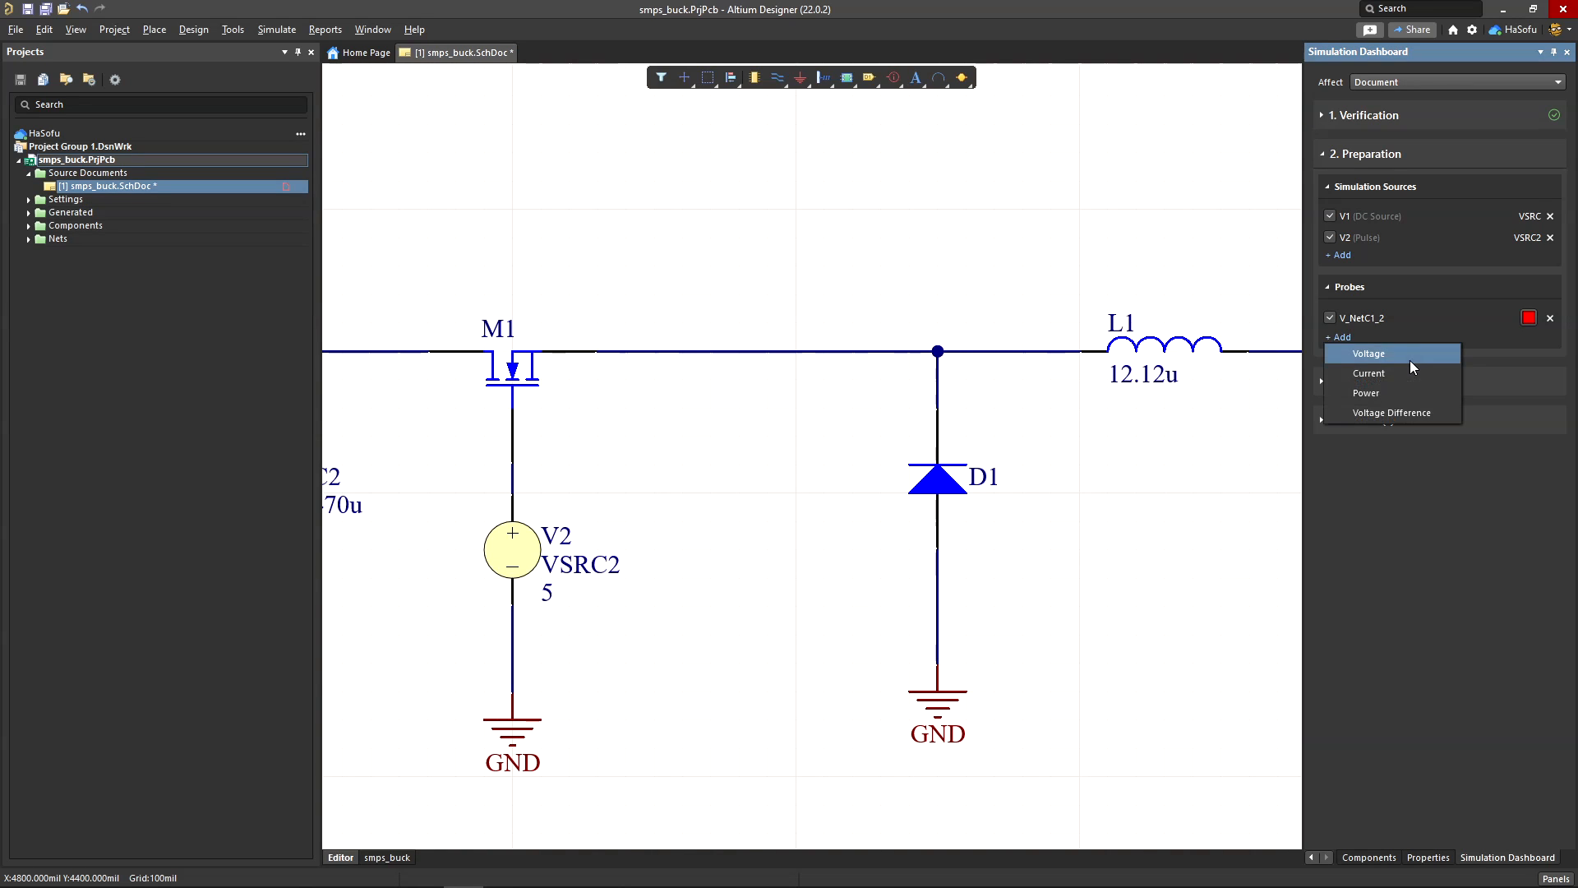
click(1388, 413)
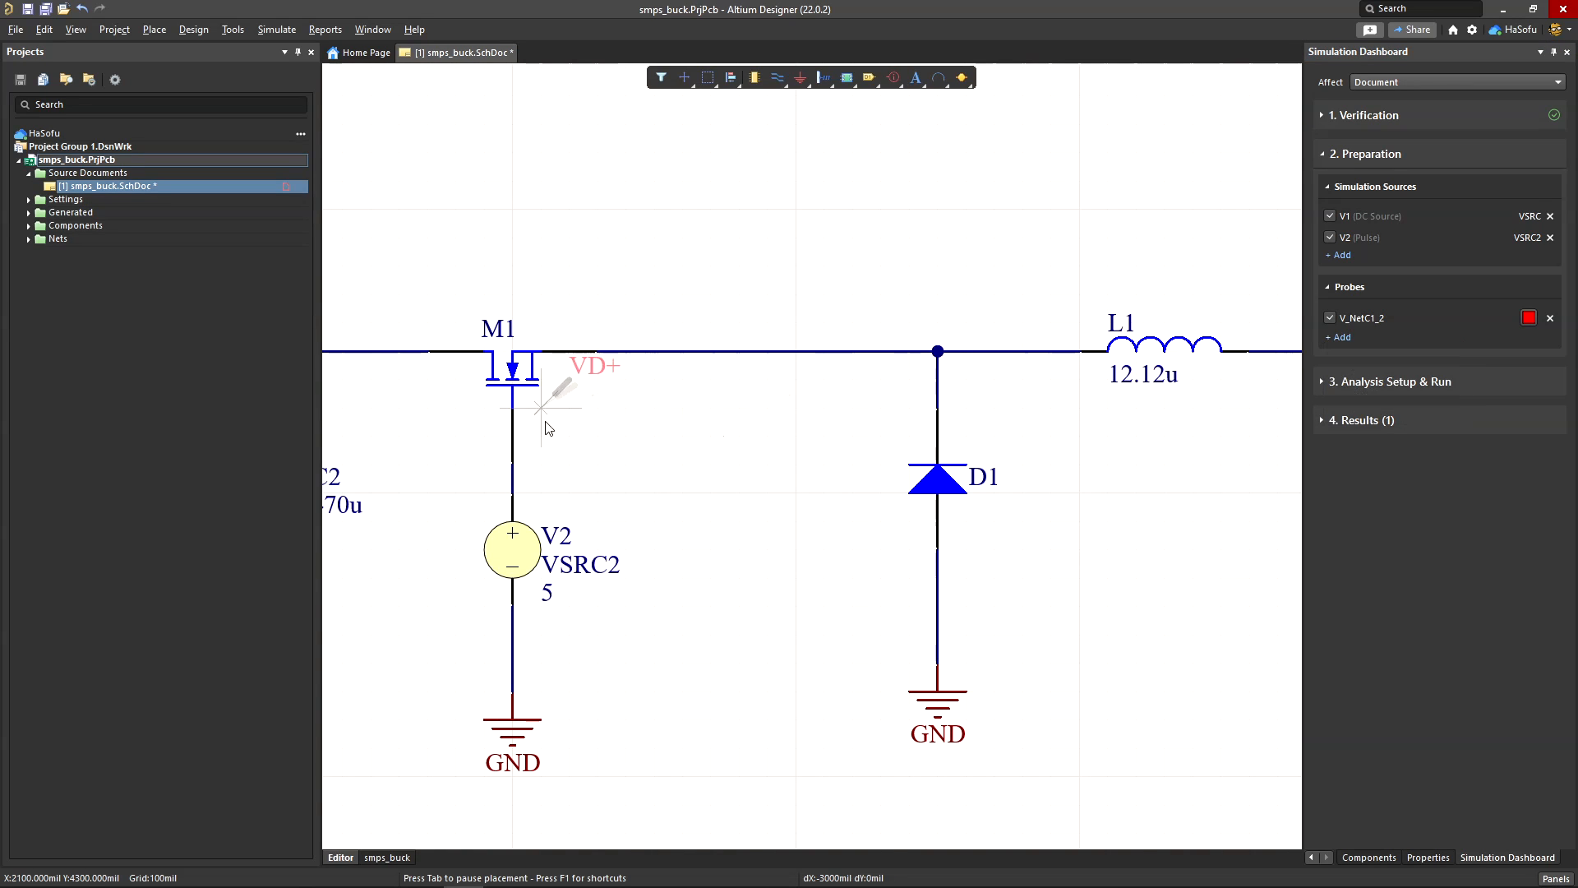
click(523, 427)
click(639, 339)
right_click(1028, 271)
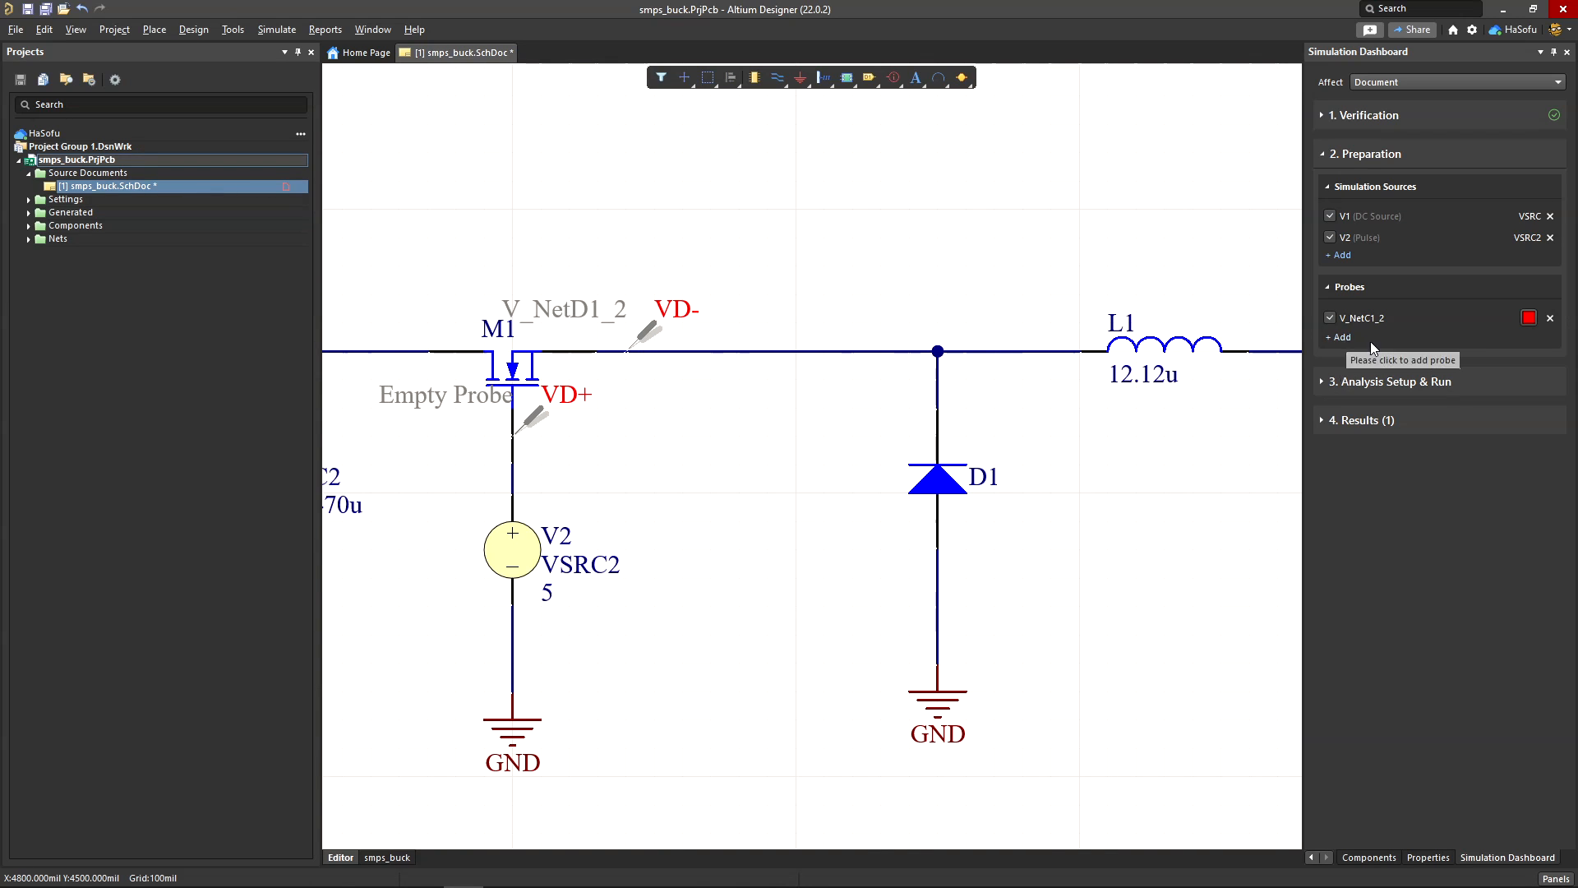
Step: Add a voltage difference probe with VD+ on the wire between M1's gate and V2 and VD- on the M1–D1 wire, and colour it cyan
click(1342, 338)
click(1389, 412)
click(513, 458)
click(684, 351)
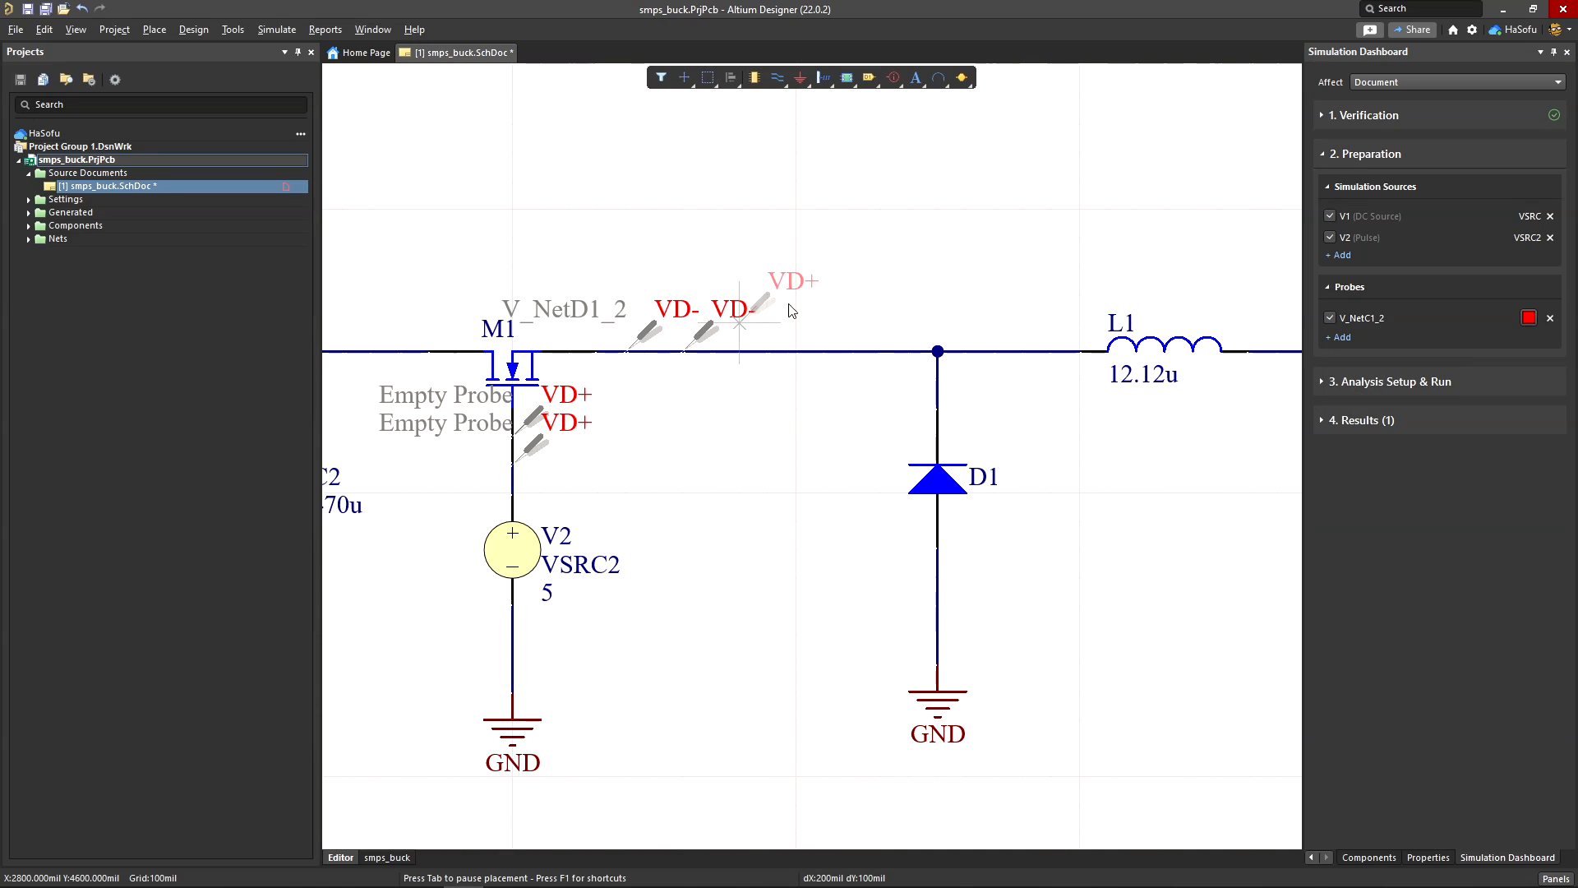
right_click(829, 273)
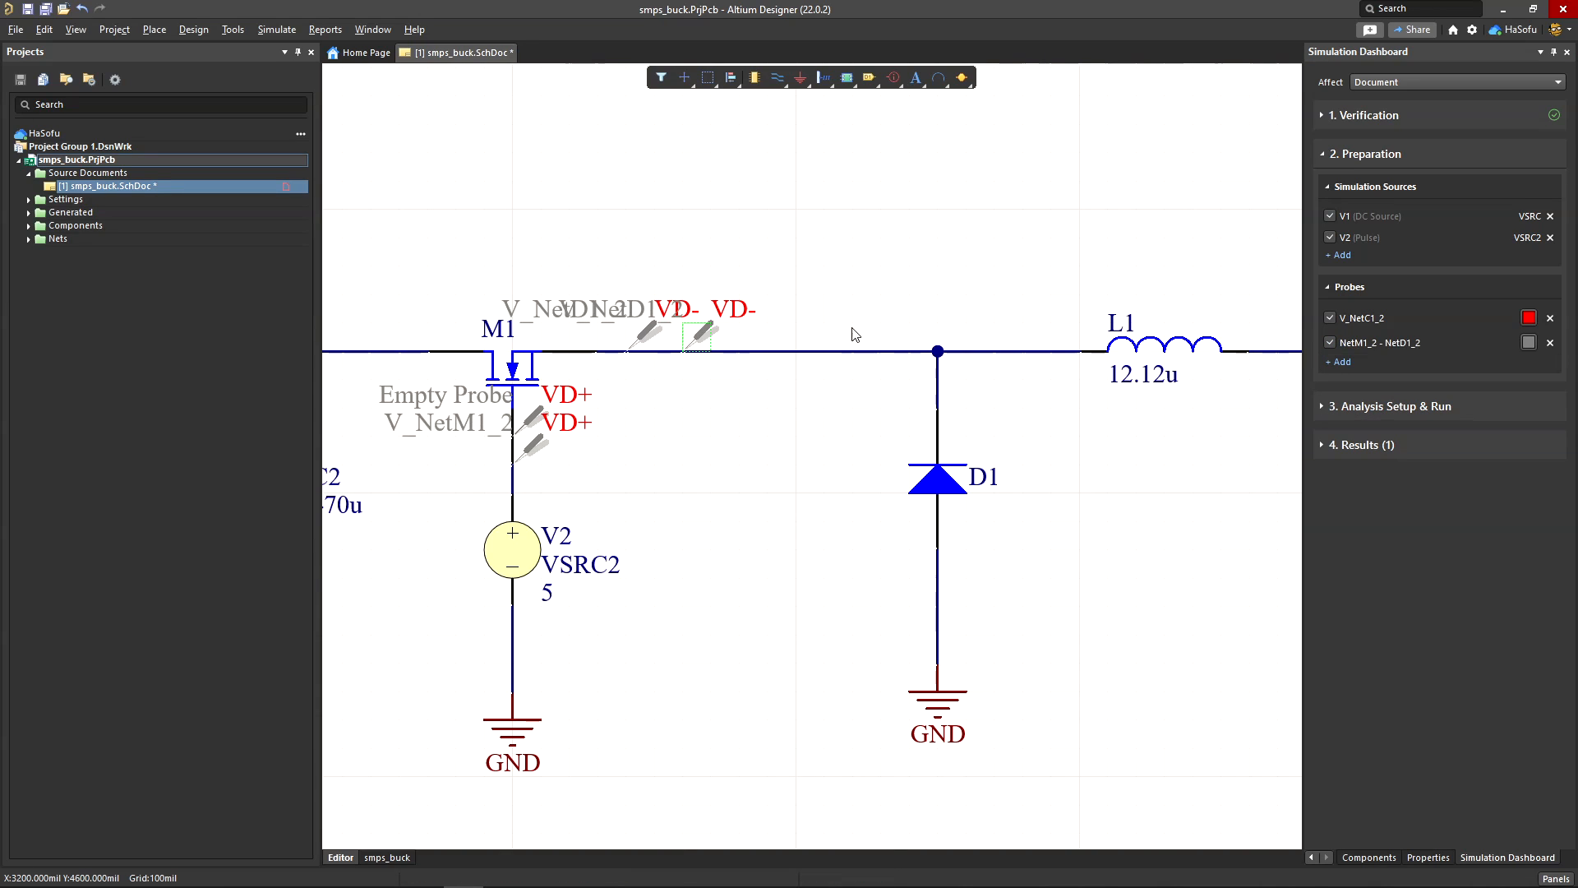
click(1528, 342)
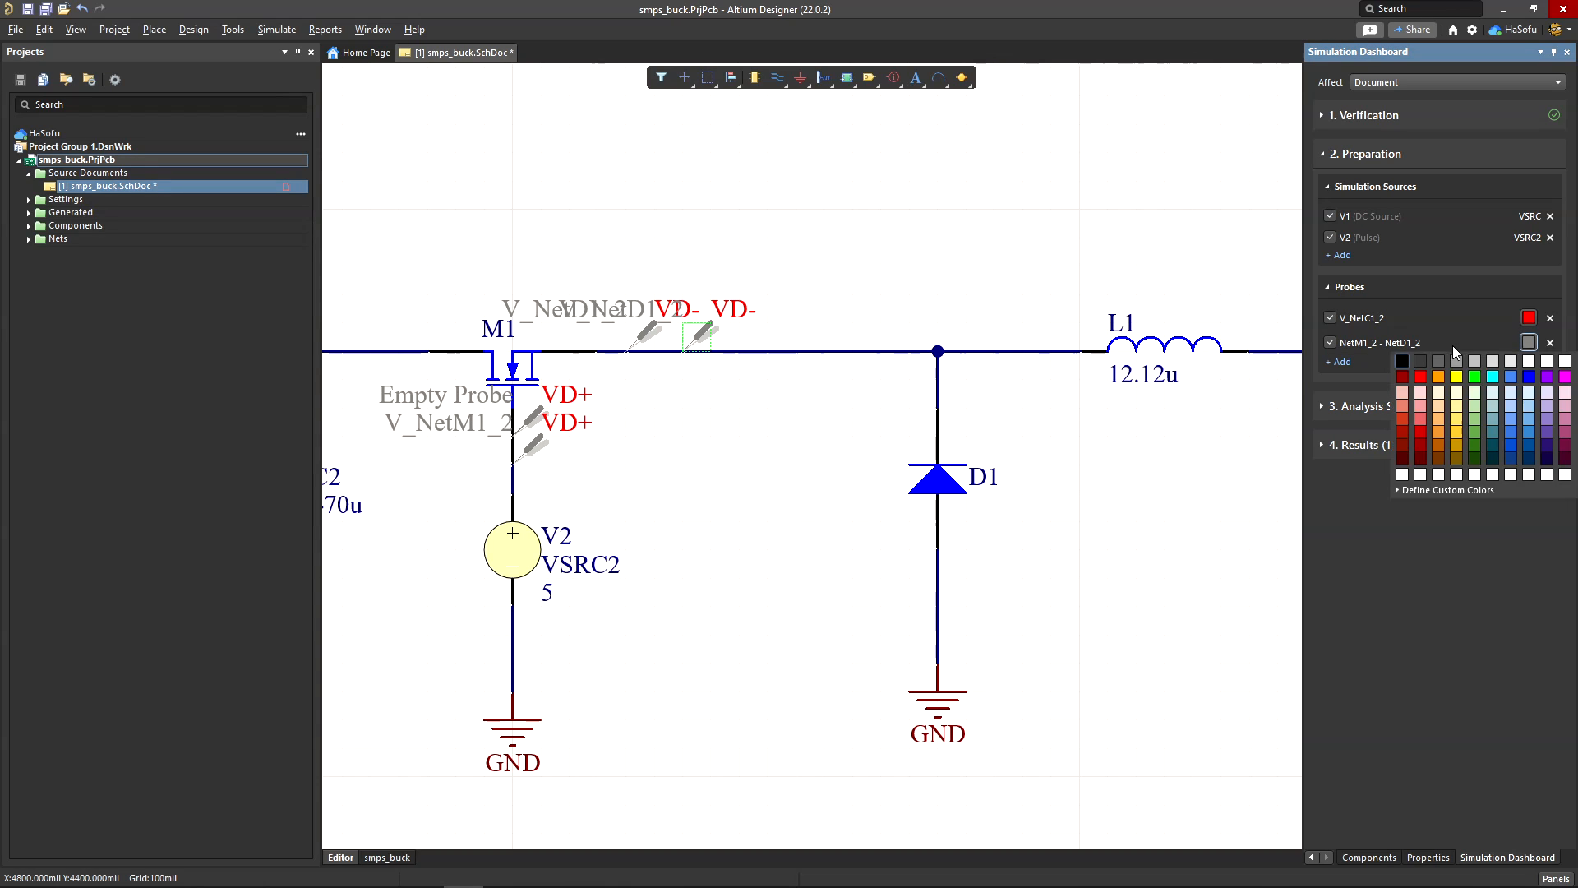
click(1494, 377)
click(1069, 231)
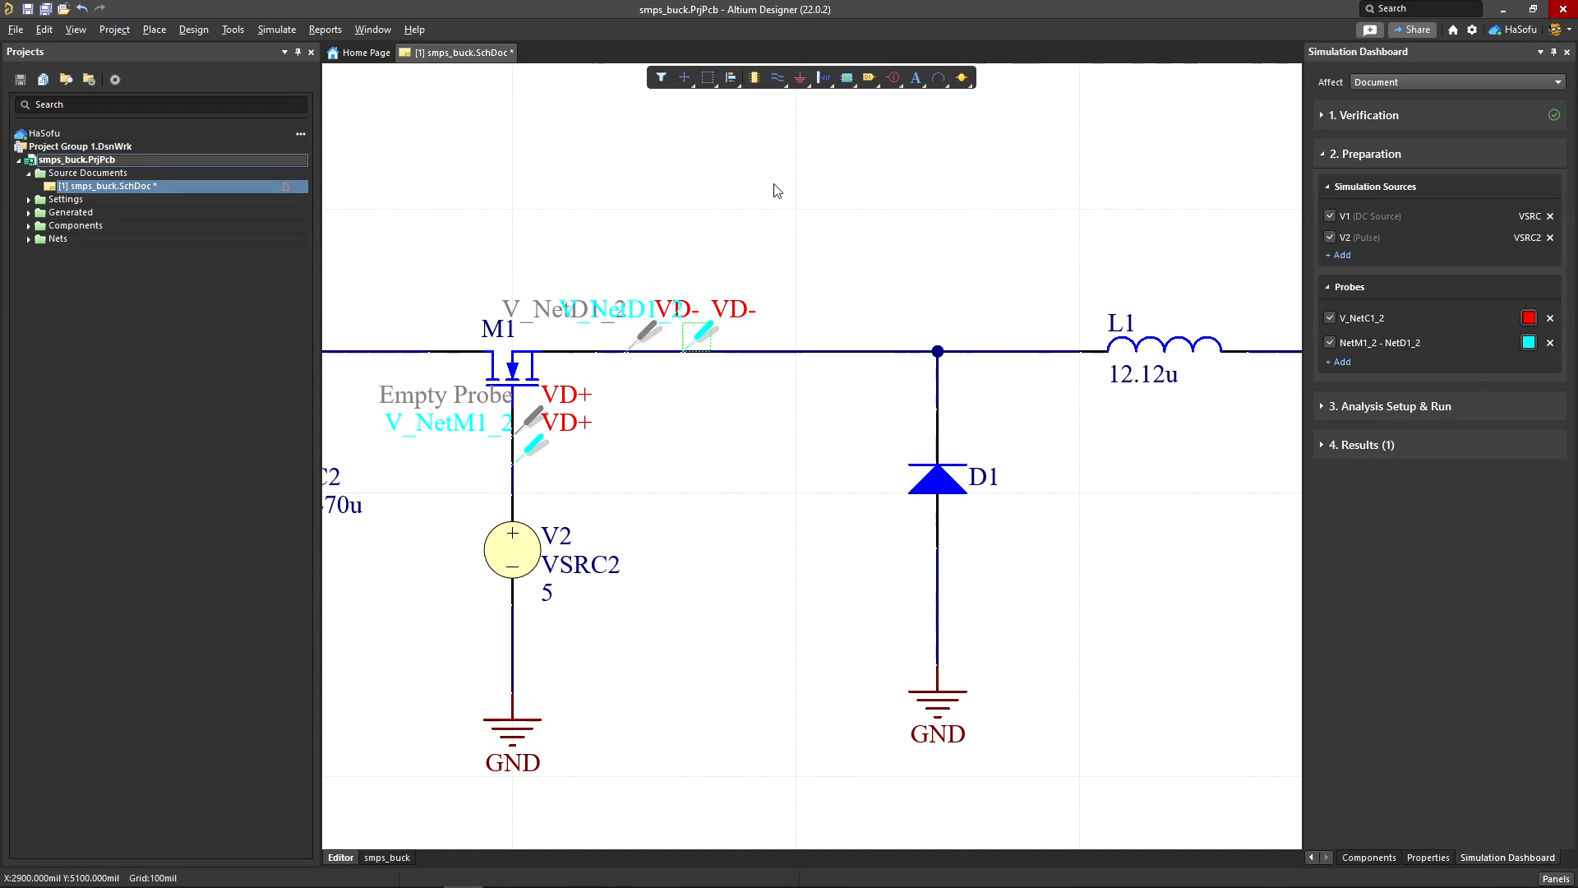
Step: Save the schematic and run a transient analysis with an end time of 1m
click(53, 14)
ctrl+scroll(878, 294, down, 1)
click(905, 307)
right_drag(1152, 526, 918, 474)
click(1358, 406)
click(1364, 290)
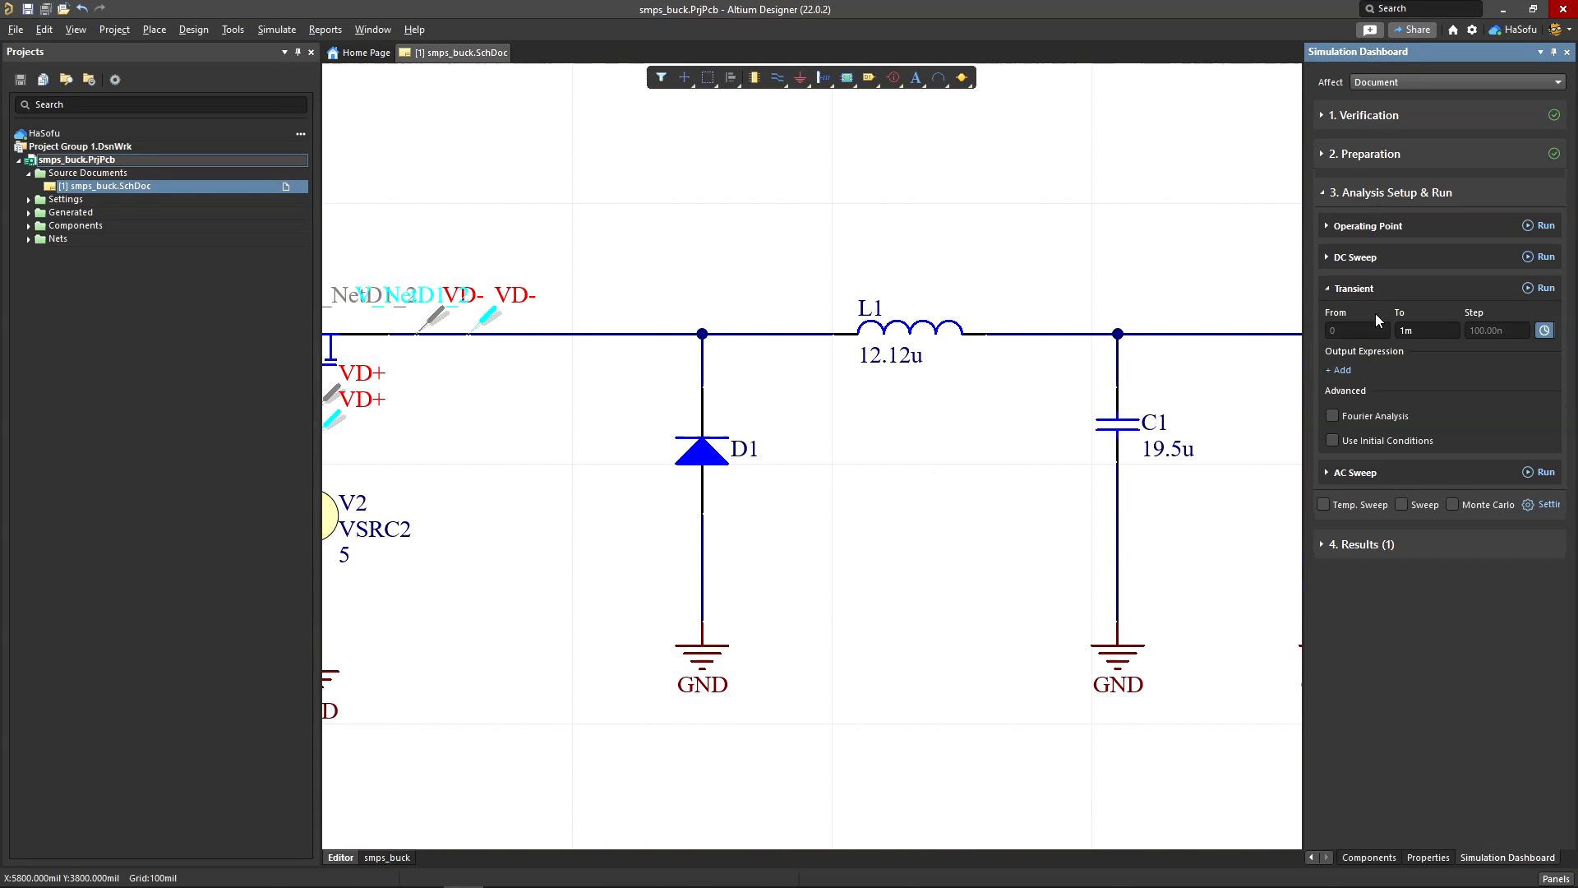
click(1545, 289)
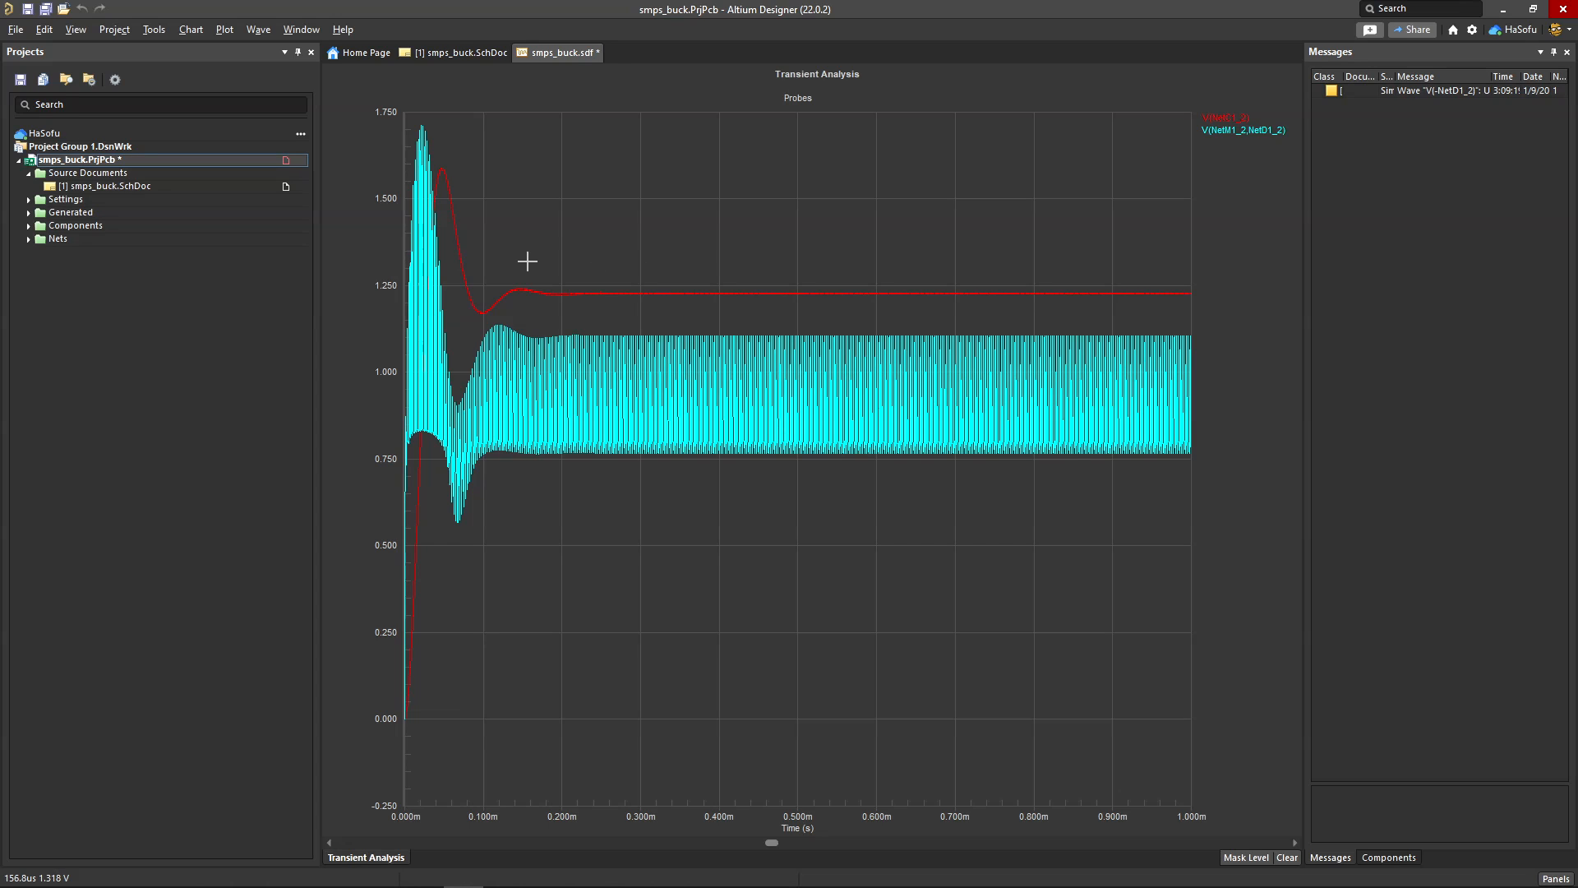
Step: Examine the steady-state output ripple between about 225u and 375u, and return to the schematic around M1 and V2
drag(541, 280, 710, 467)
drag(634, 160, 1039, 222)
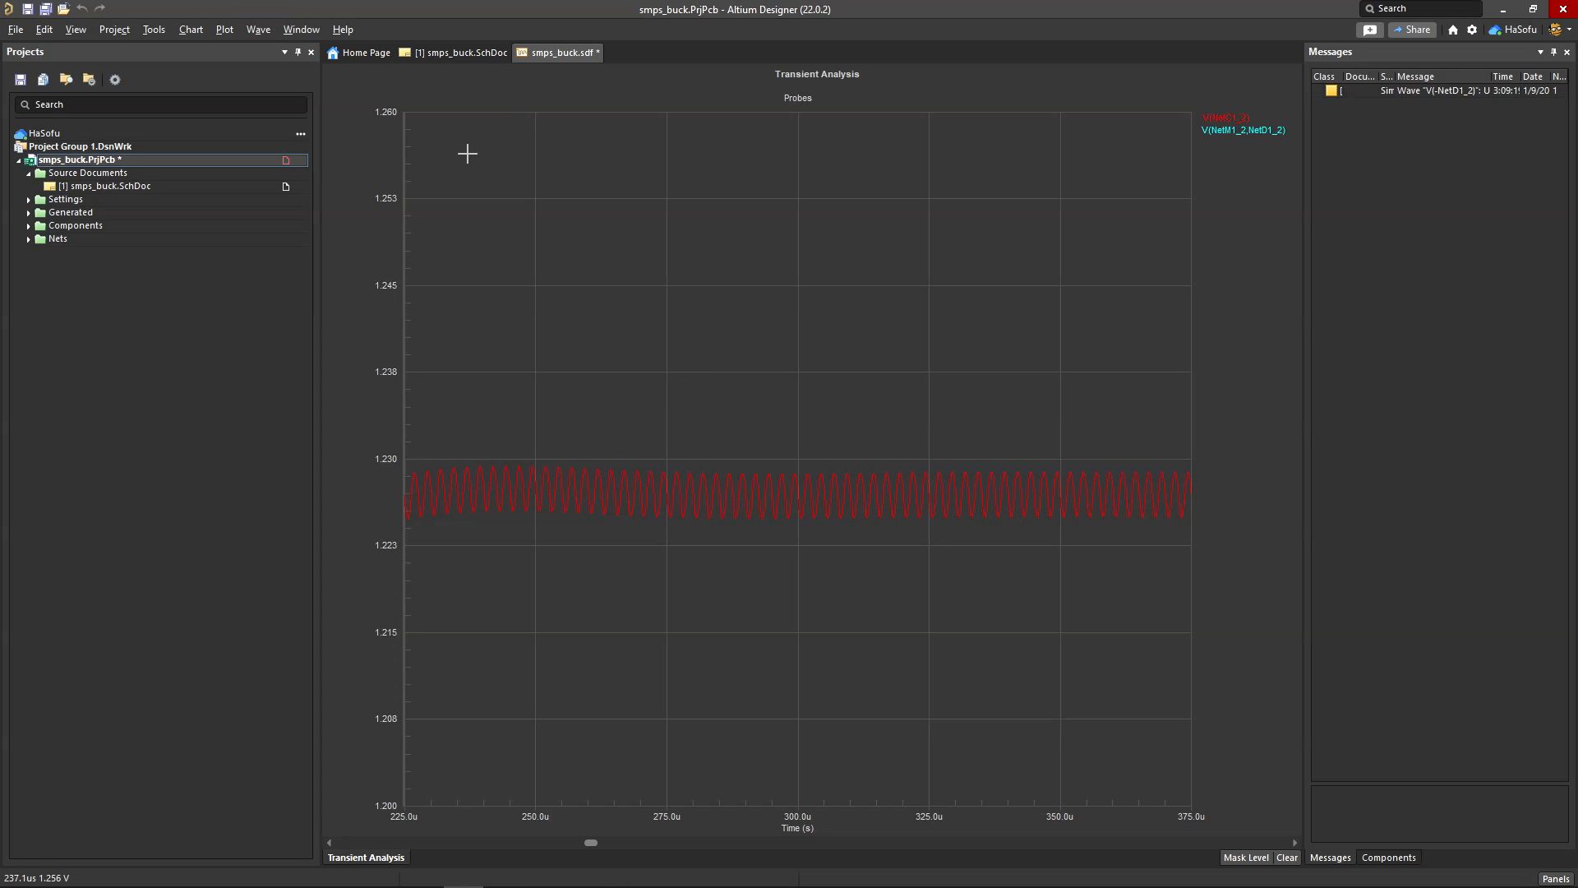
click(457, 52)
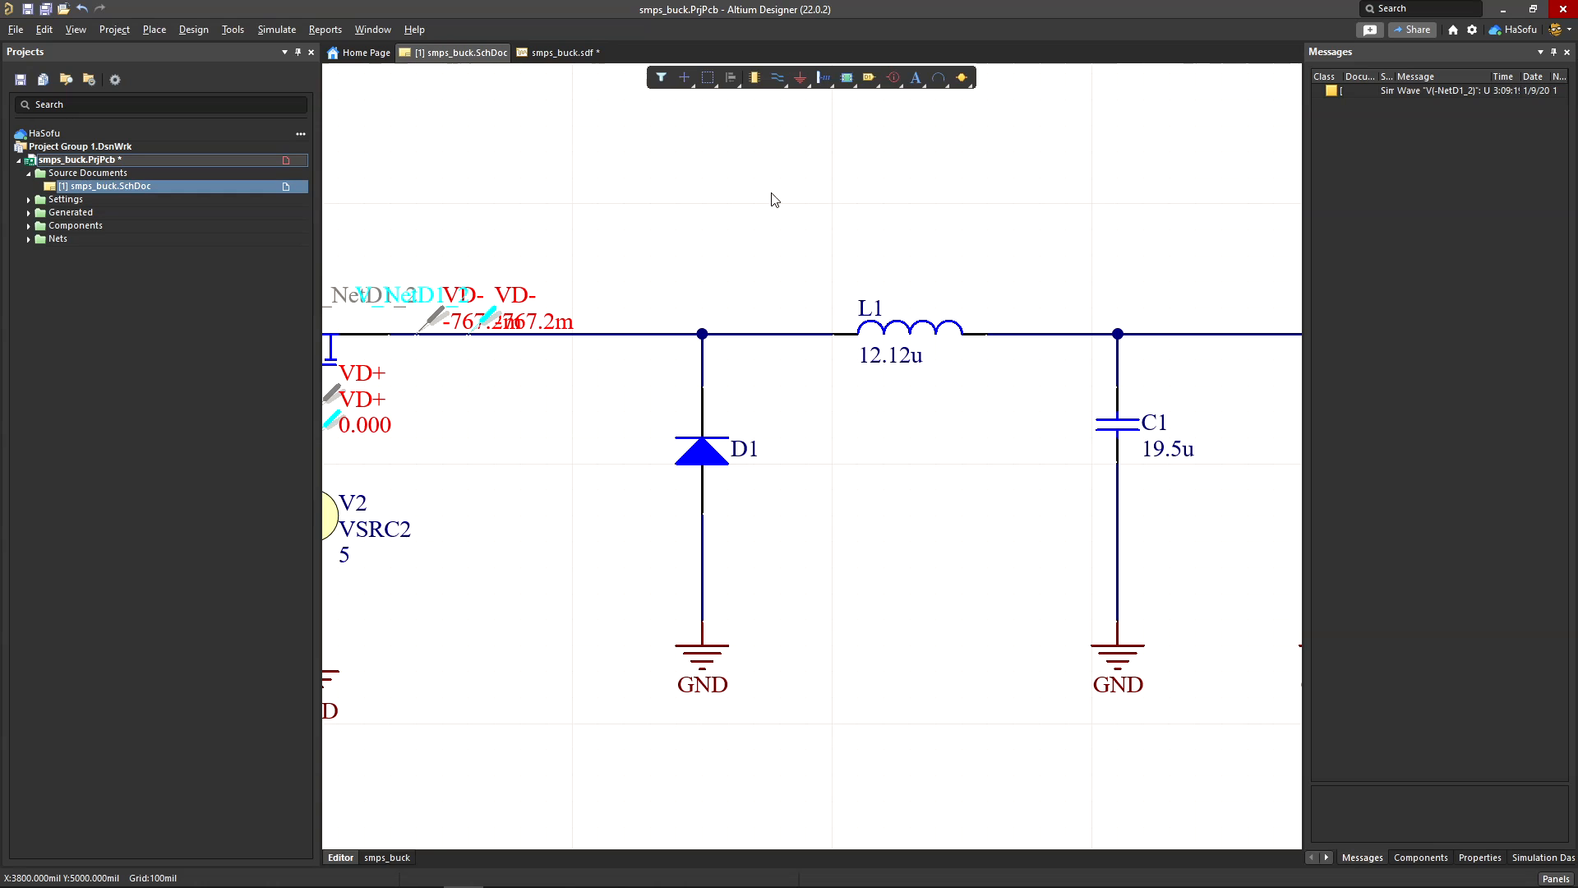
ctrl+scroll(772, 200, down, 5)
ctrl+scroll(621, 289, up, 1)
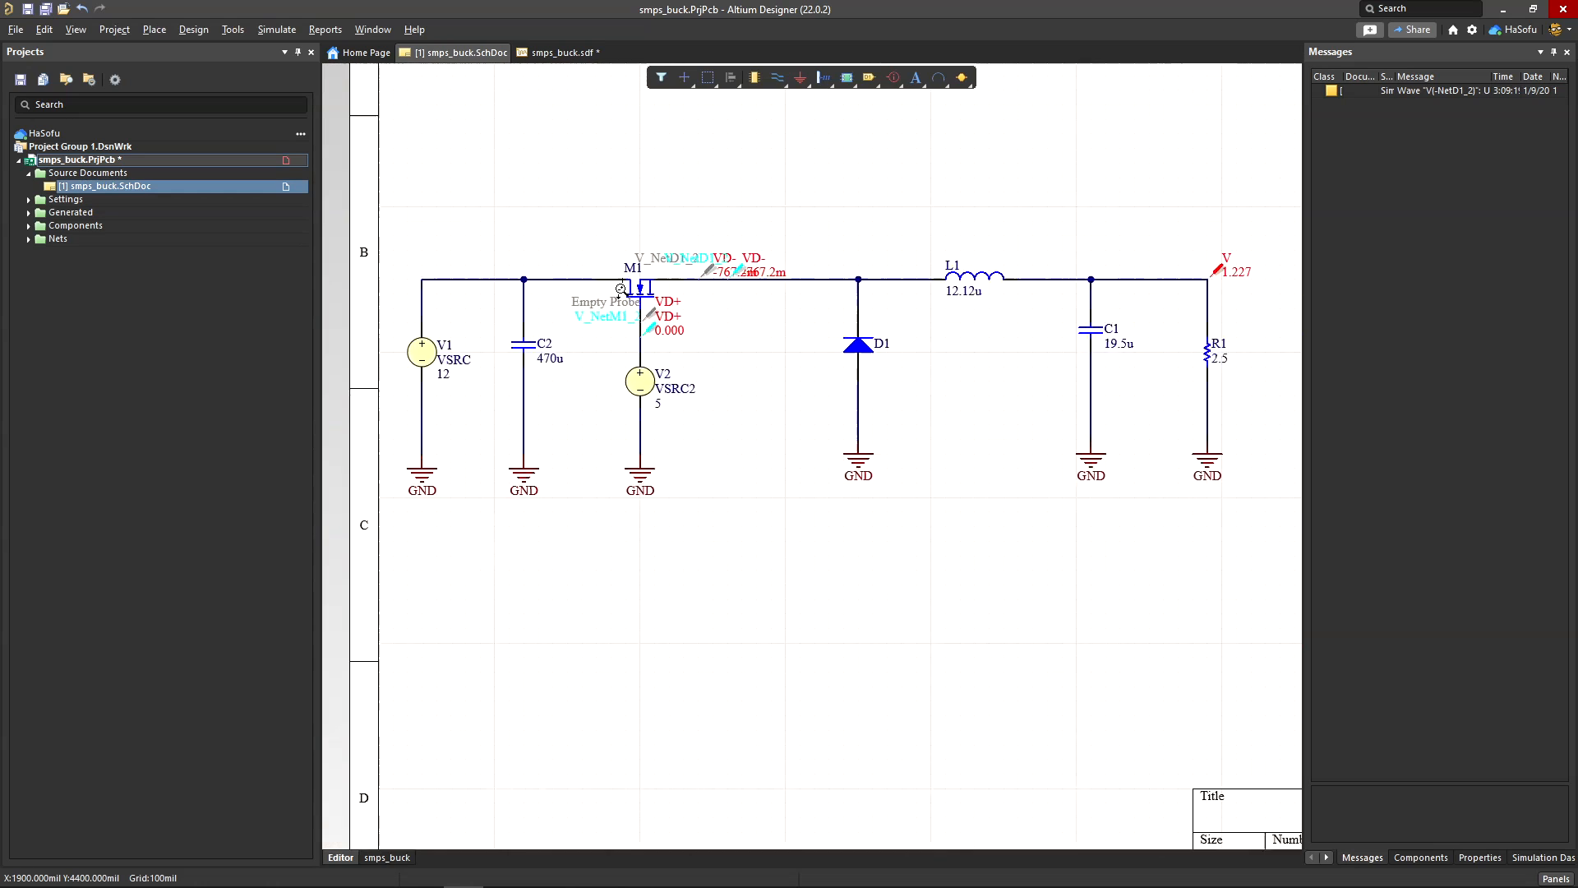
ctrl+scroll(621, 289, up, 2)
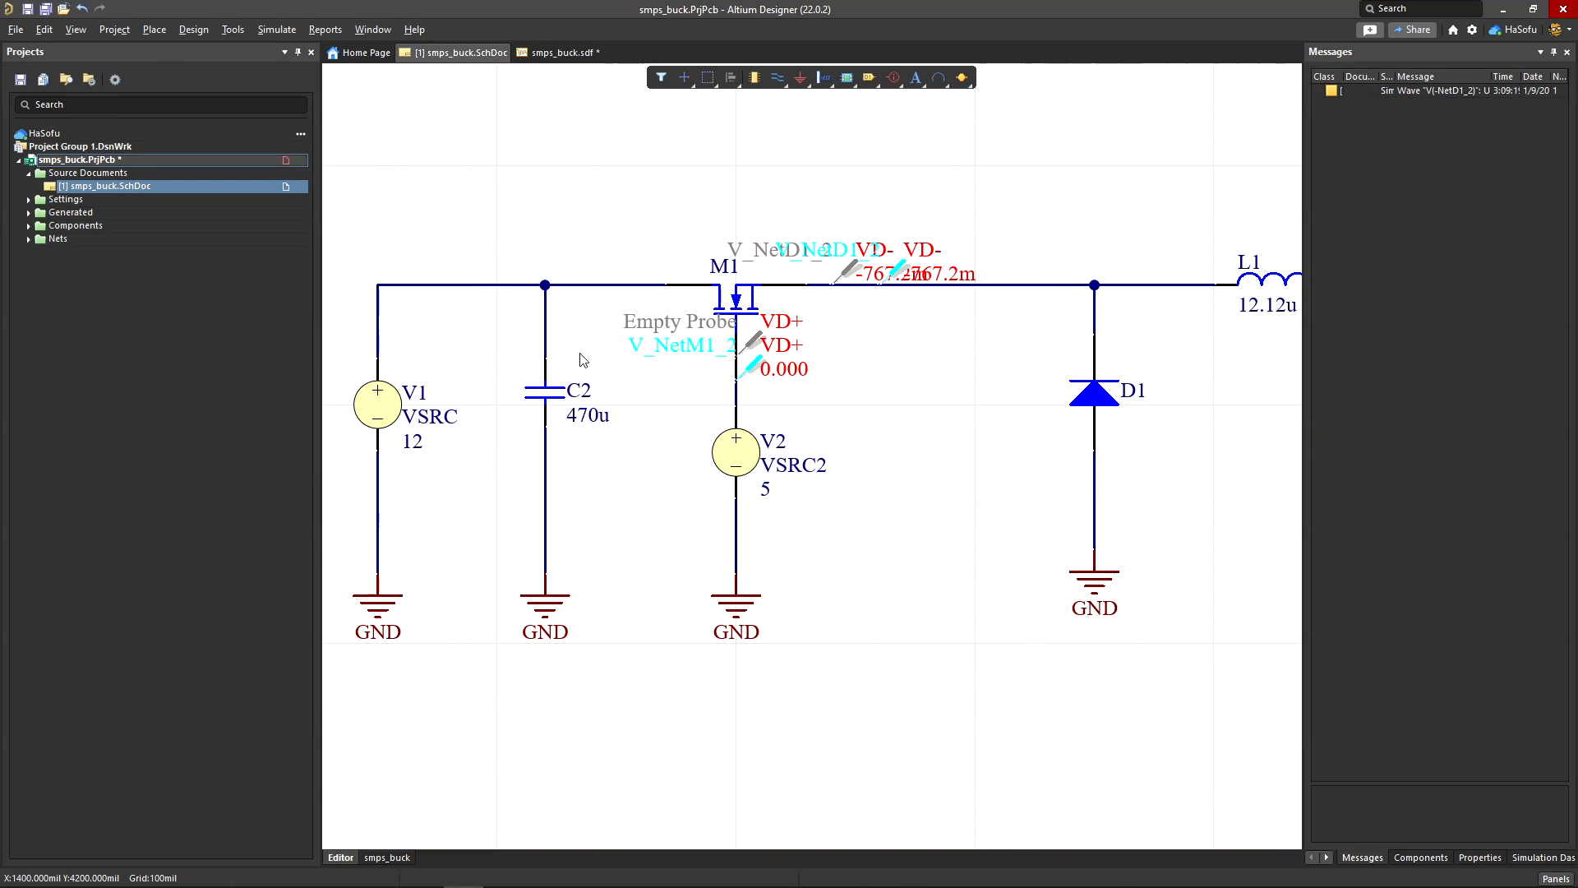
Step: Switch to Adobe Acrobat and show the Infineon HV Floating MOS-Gate Drivers application note in a maximized window
mouse_move(343, 873)
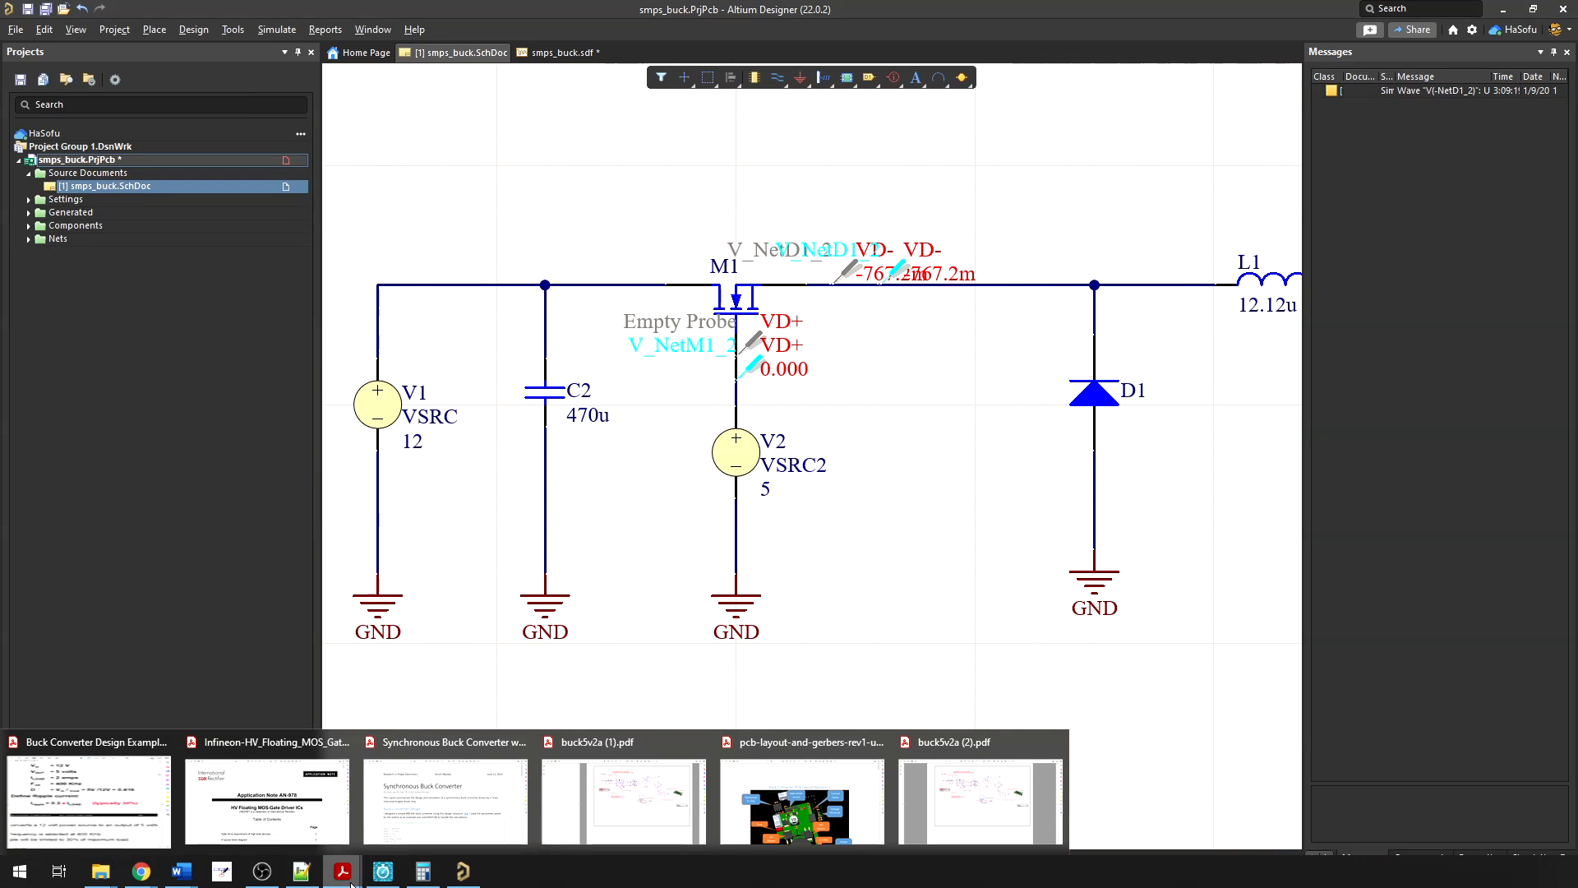
click(289, 810)
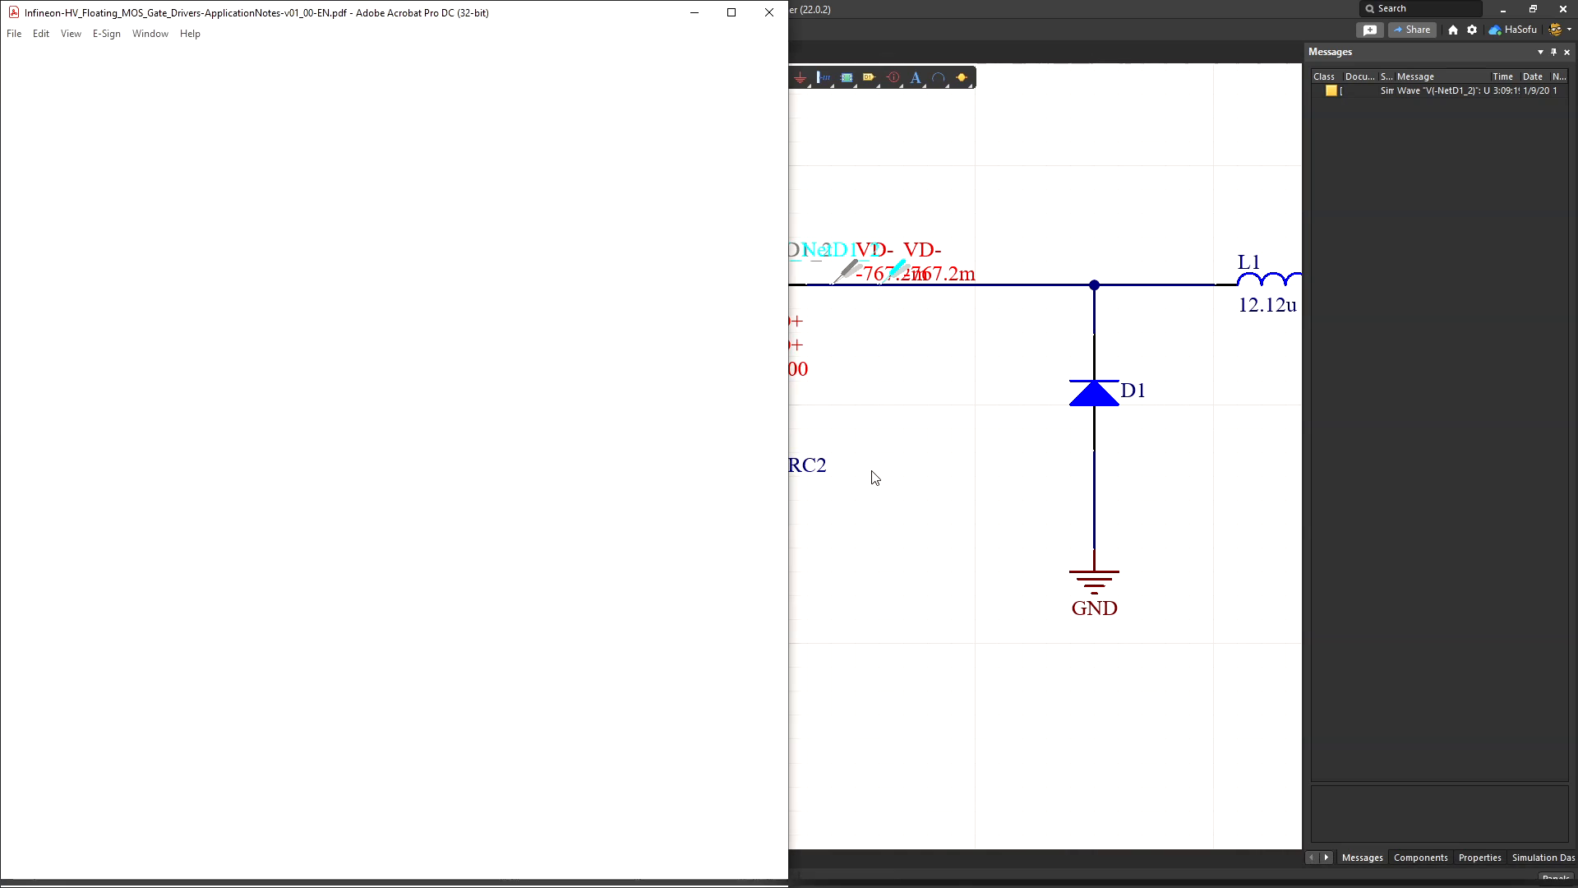
click(731, 12)
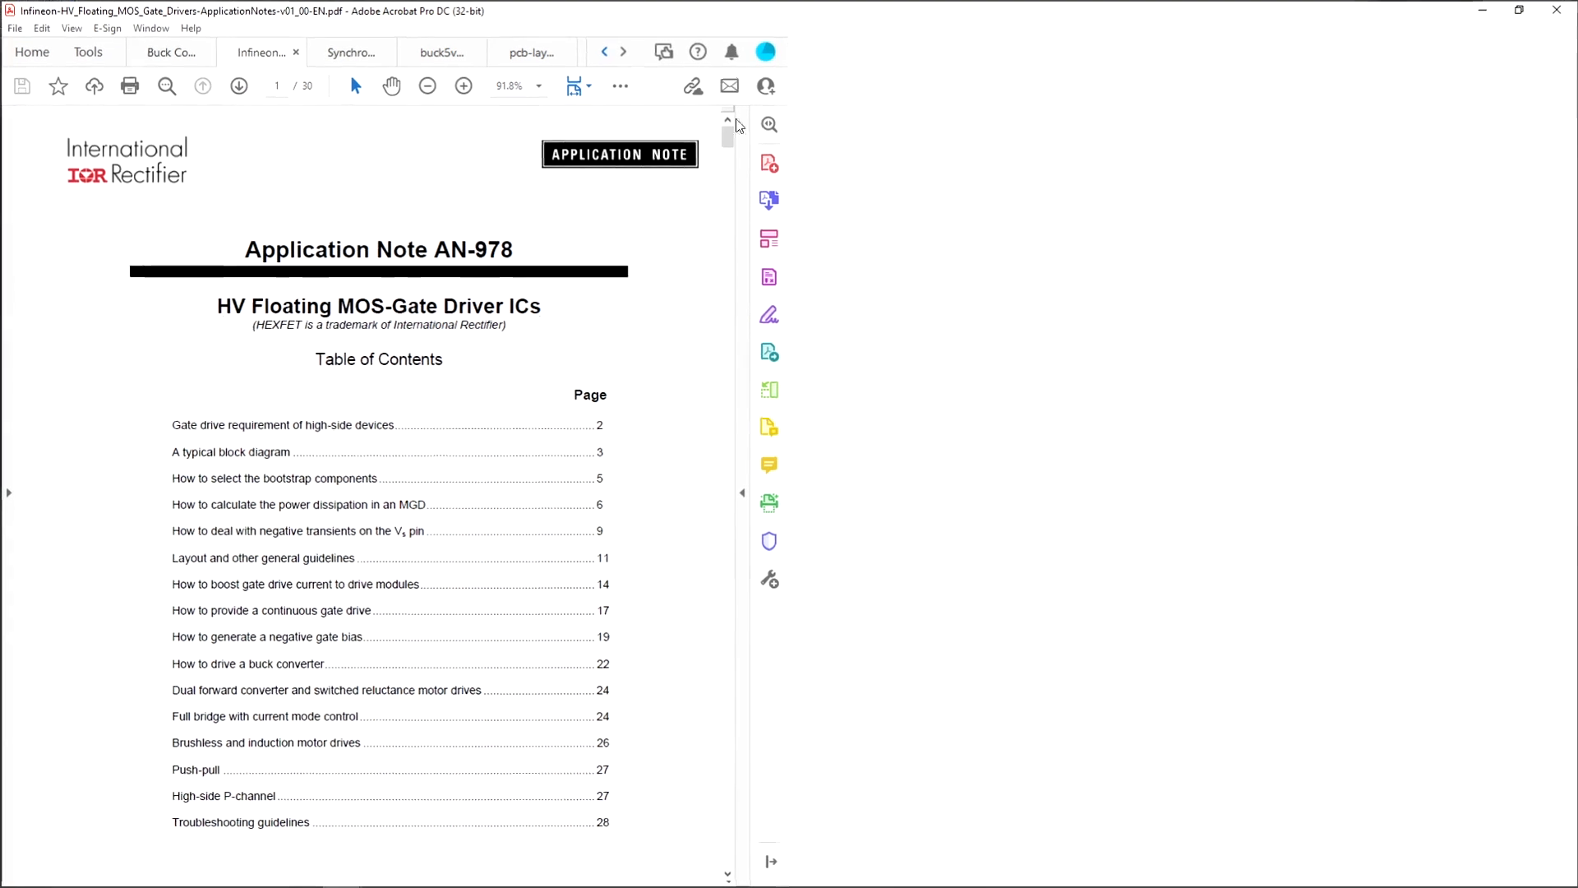
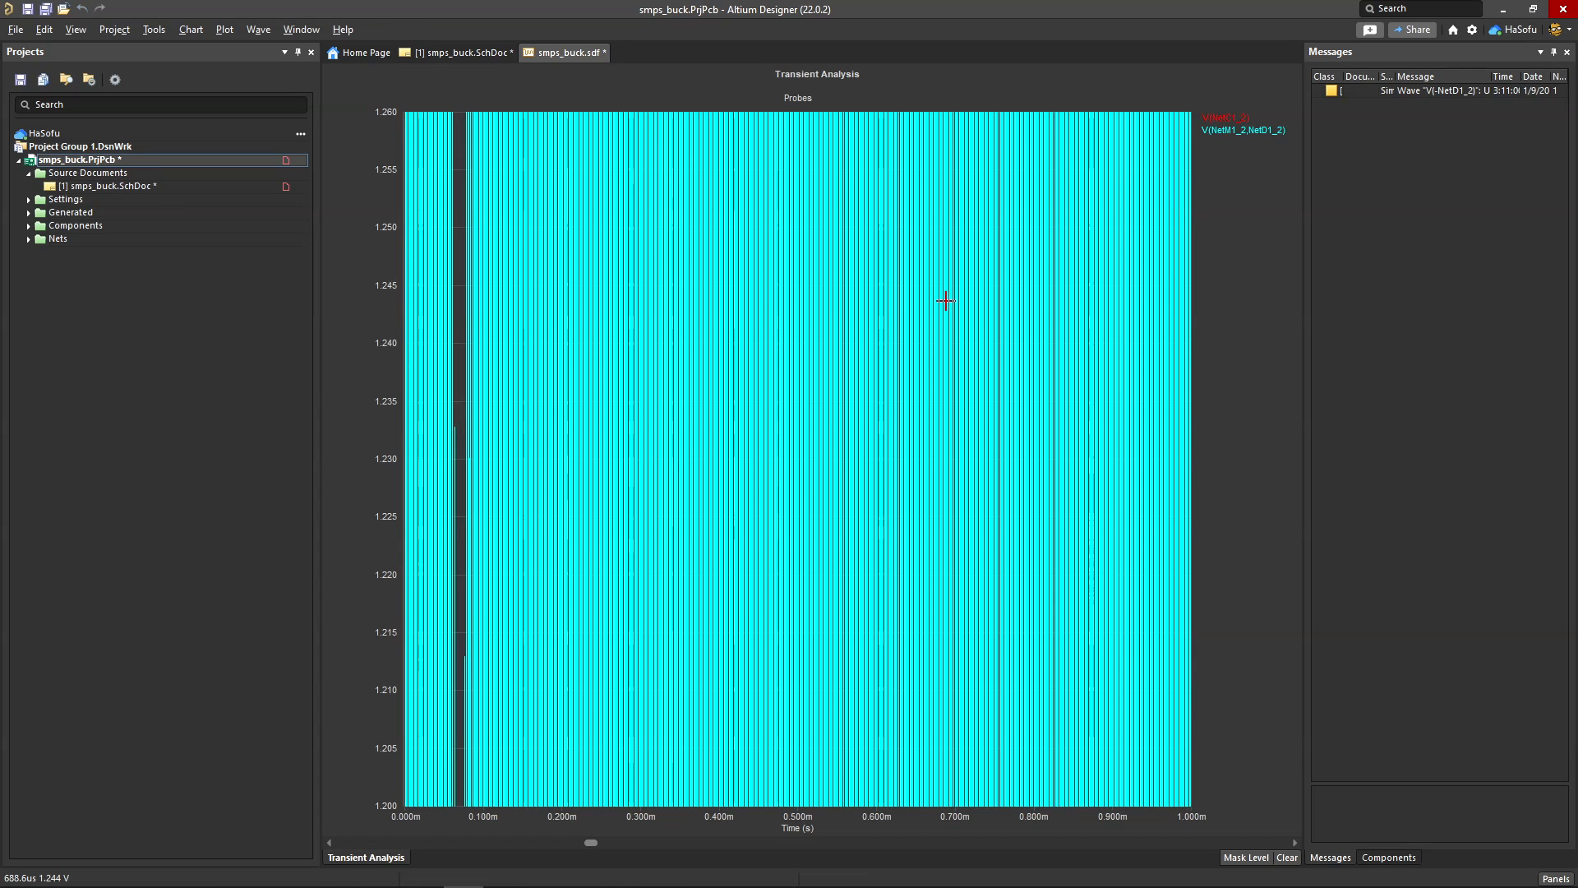
Step: Fit the whole transient chart and examine the output voltage ripple between about 325u and 525u
right_click(945, 300)
click(1014, 378)
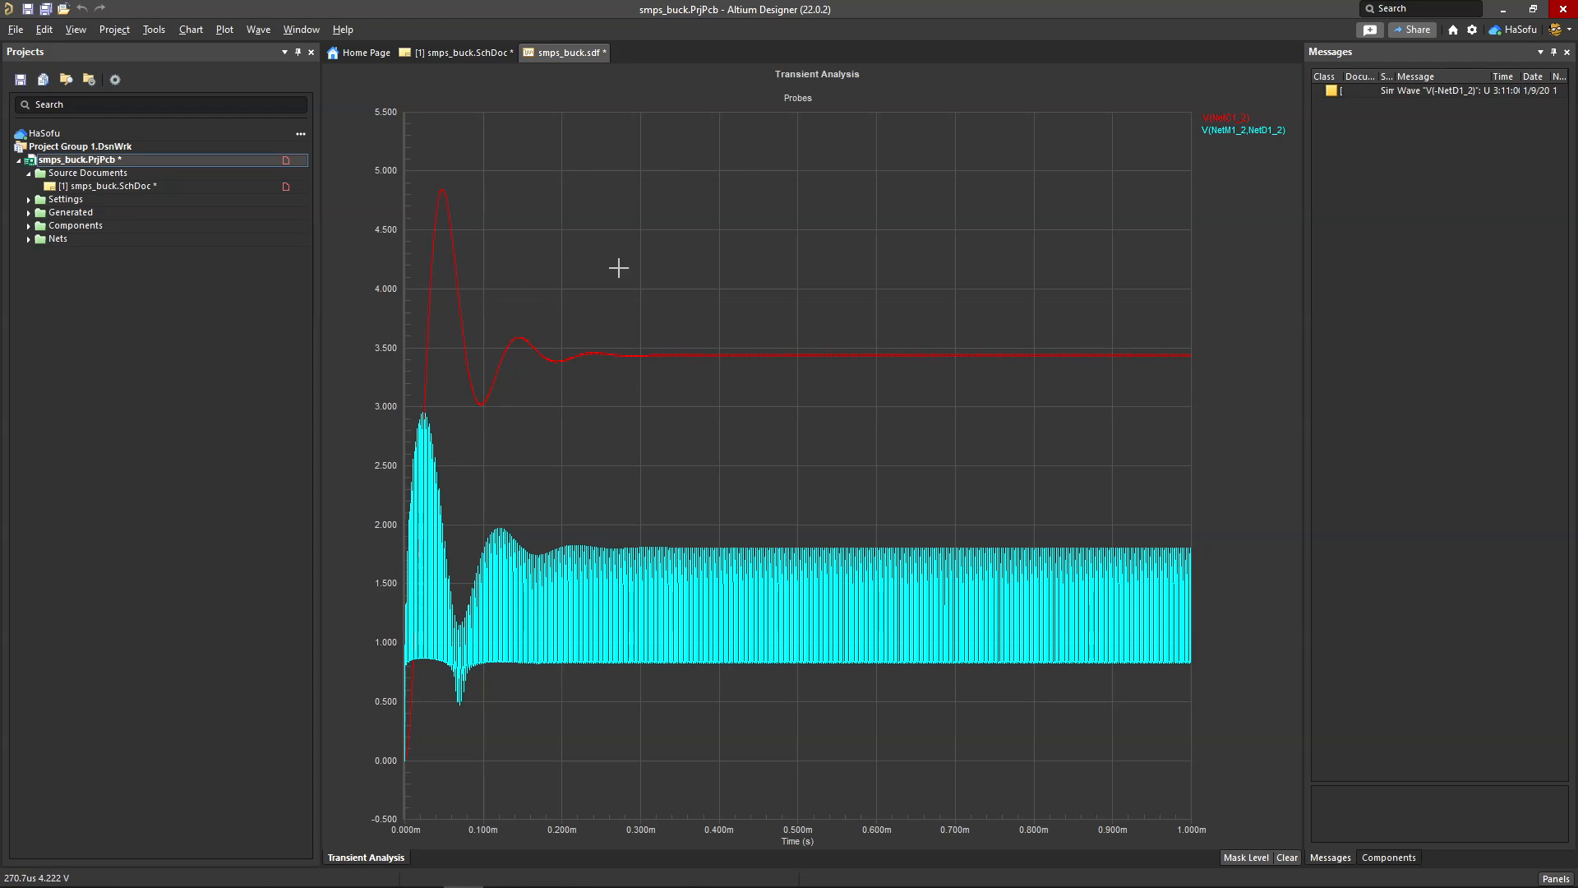
ctrl+scroll(787, 326, up, 3)
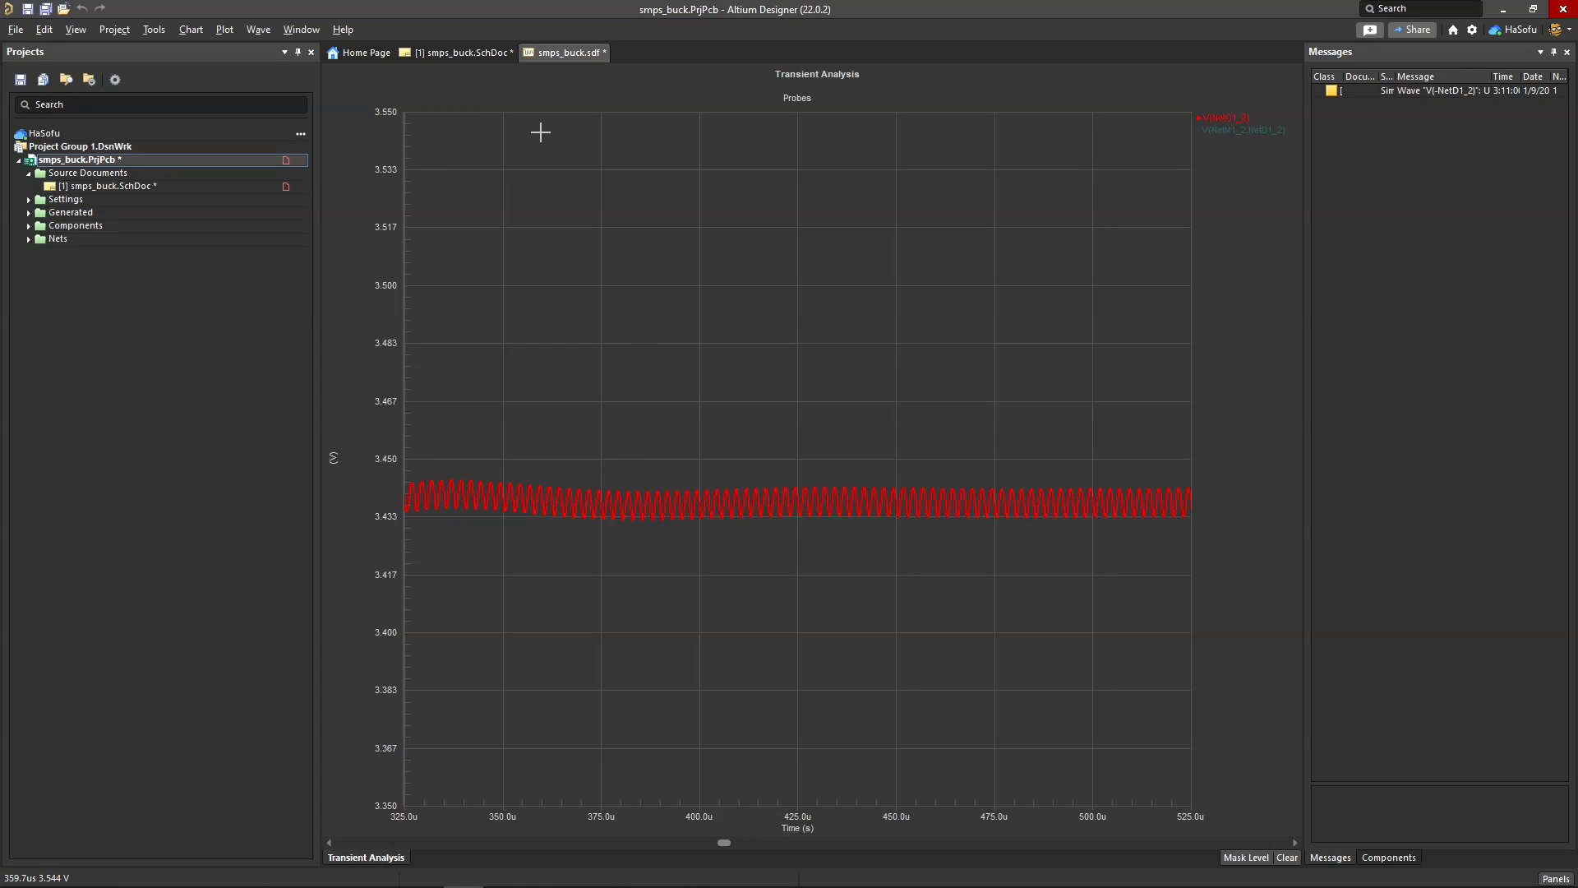
Step: Set the pulsed value of source V2 to 12 in the schematic
click(461, 52)
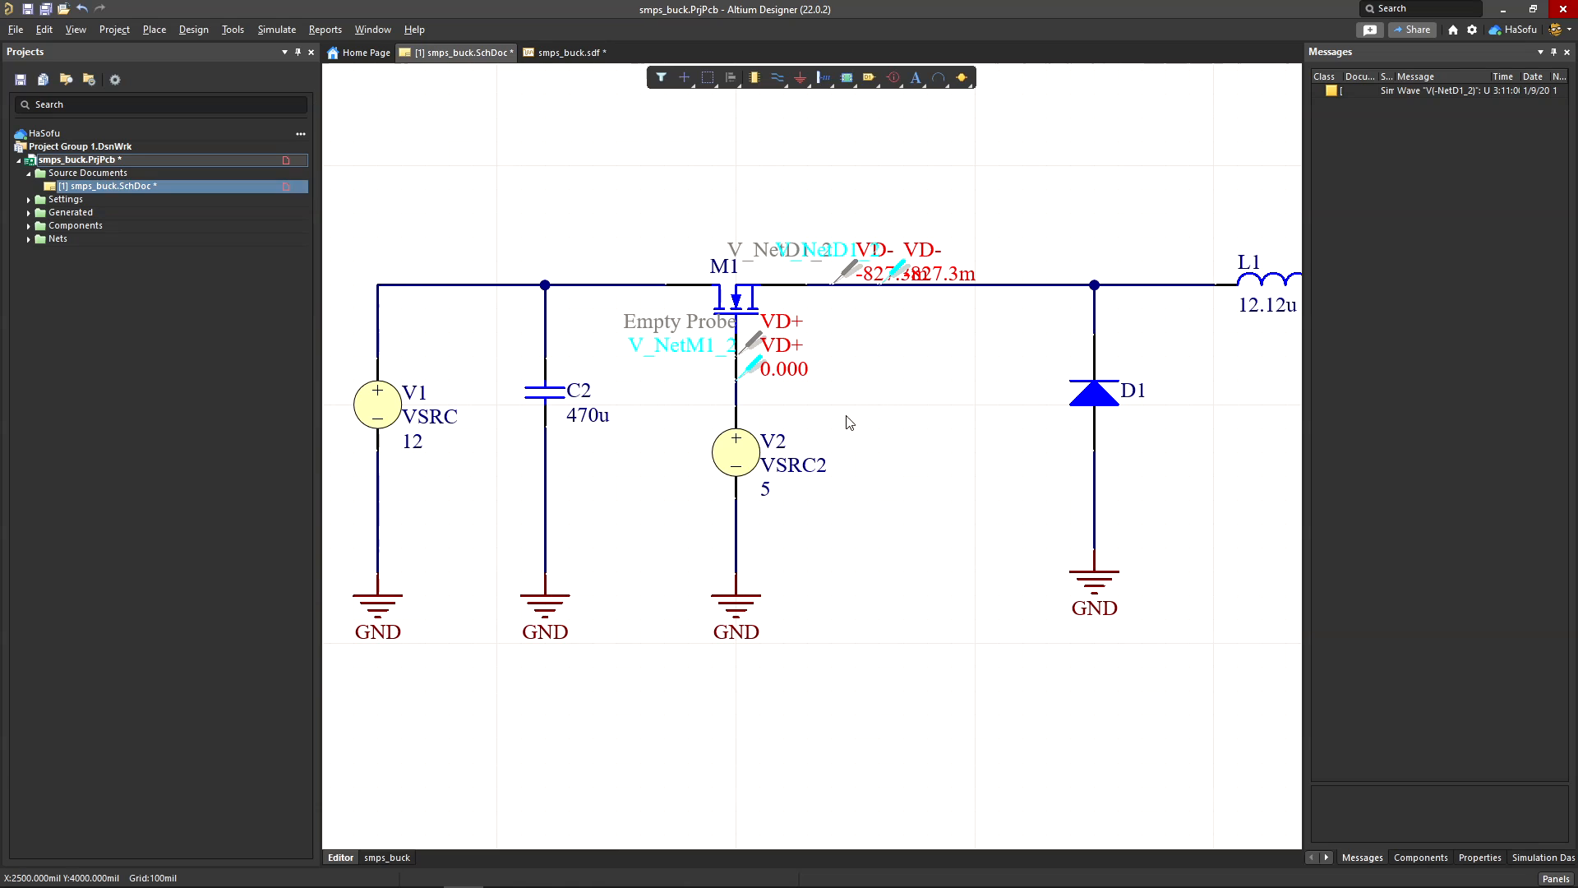
double_click(742, 457)
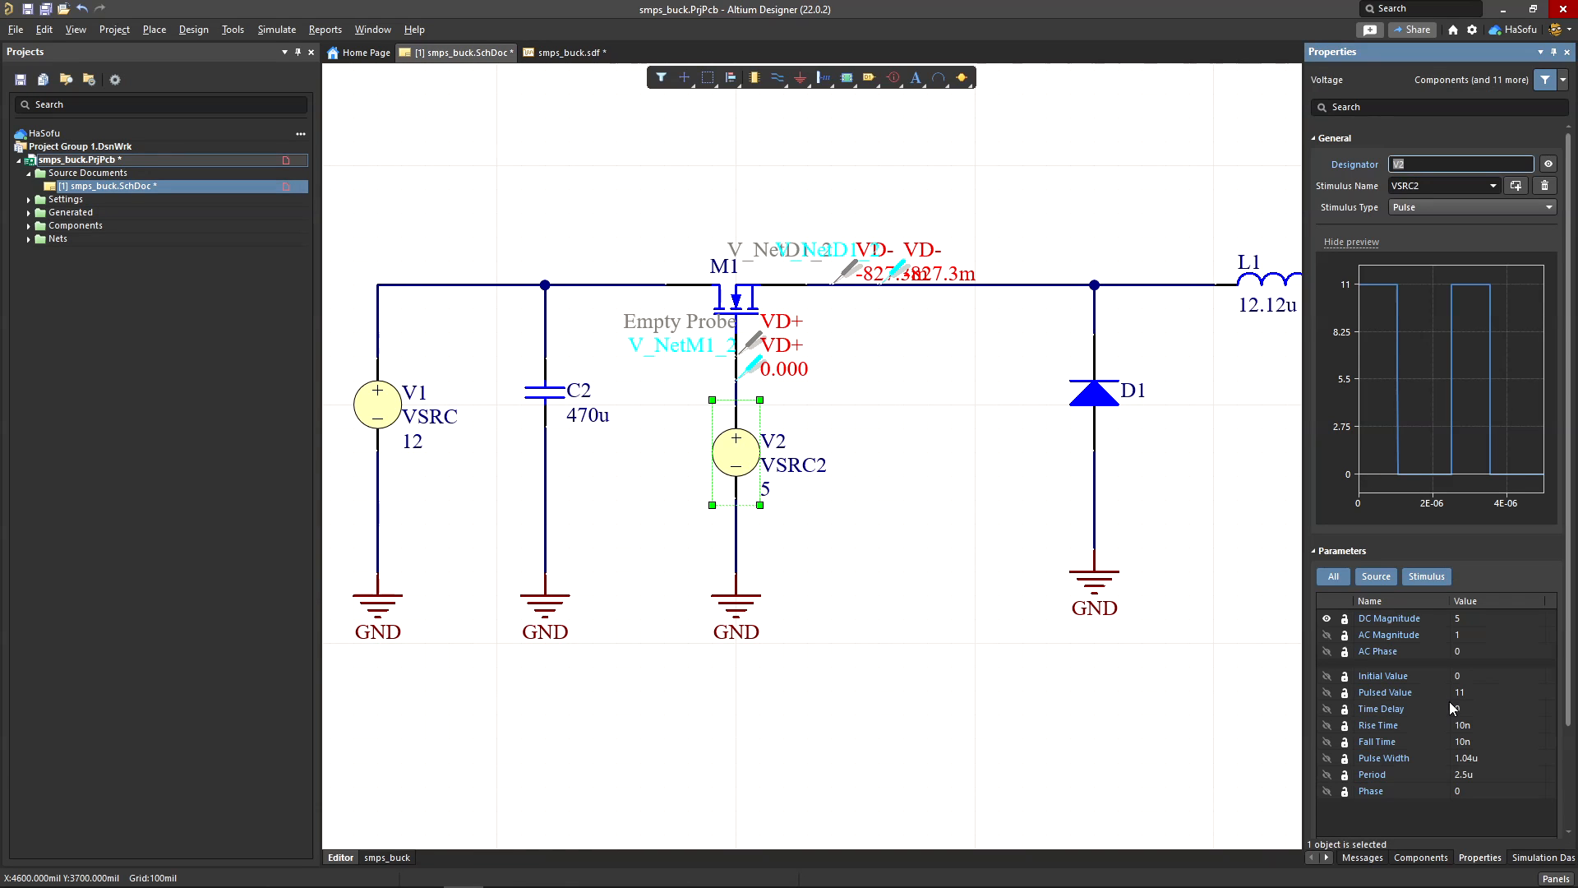
click(1487, 691)
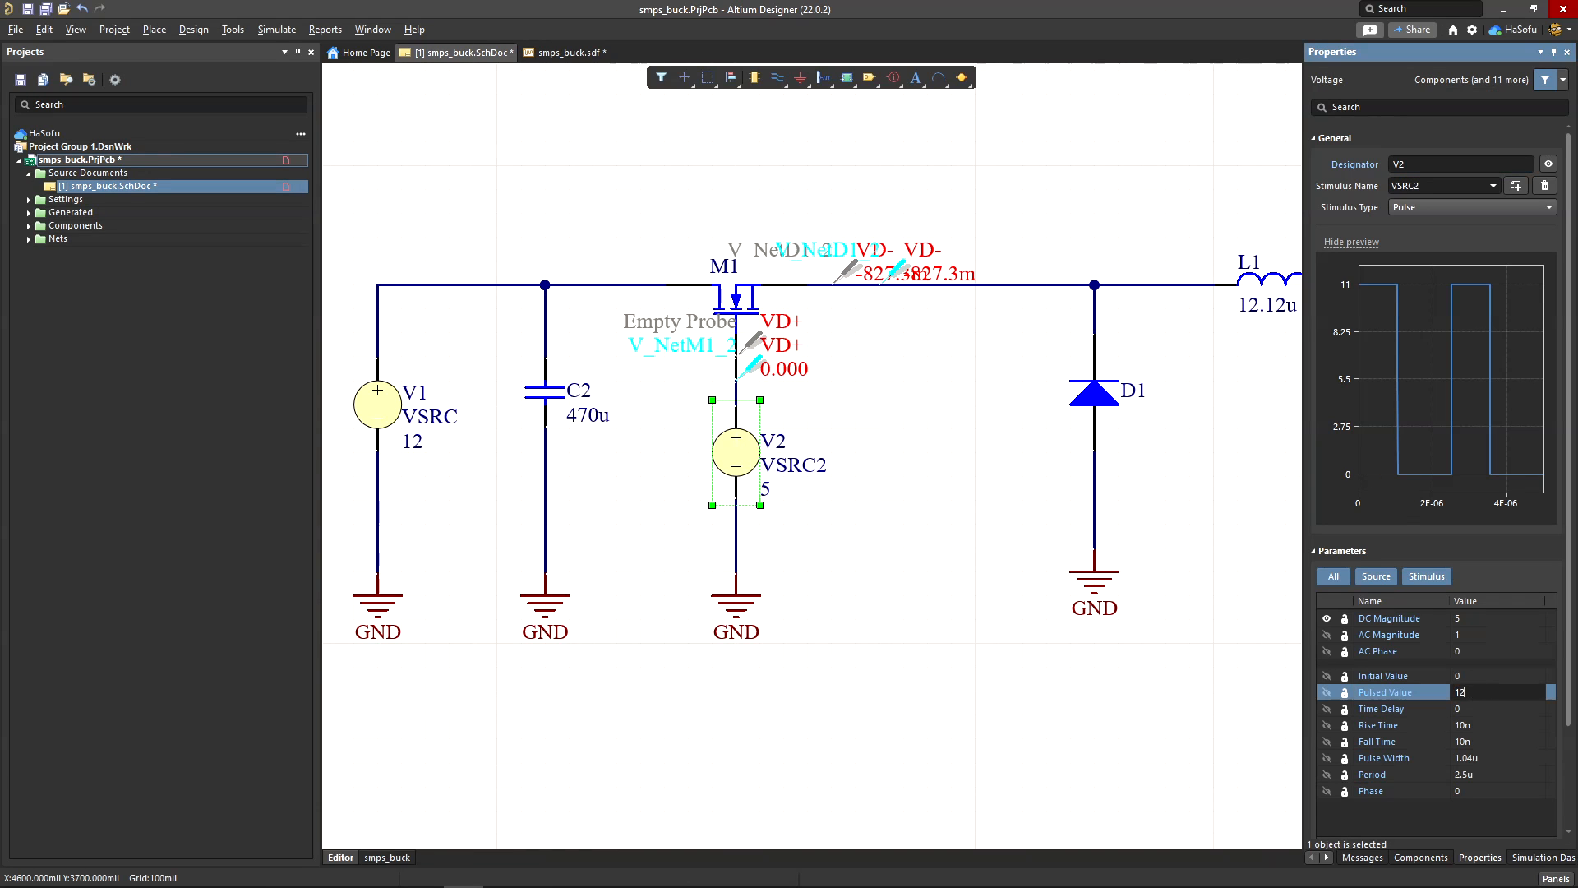
click(892, 526)
click(1150, 580)
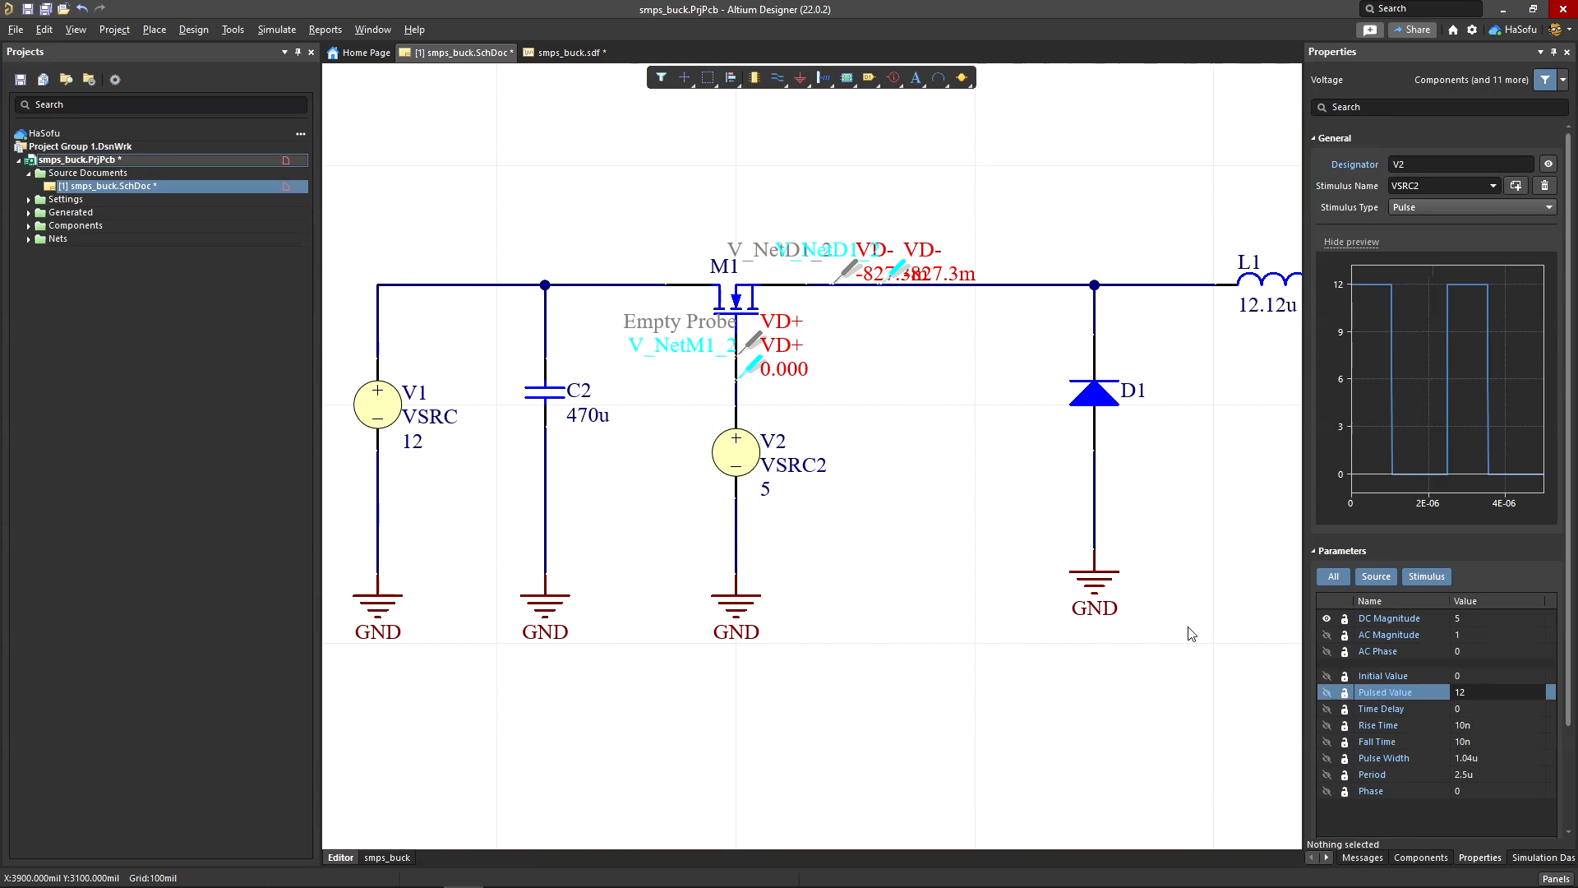
Step: Rerun the transient analysis and fit the chart to show both complete waveforms
click(1544, 857)
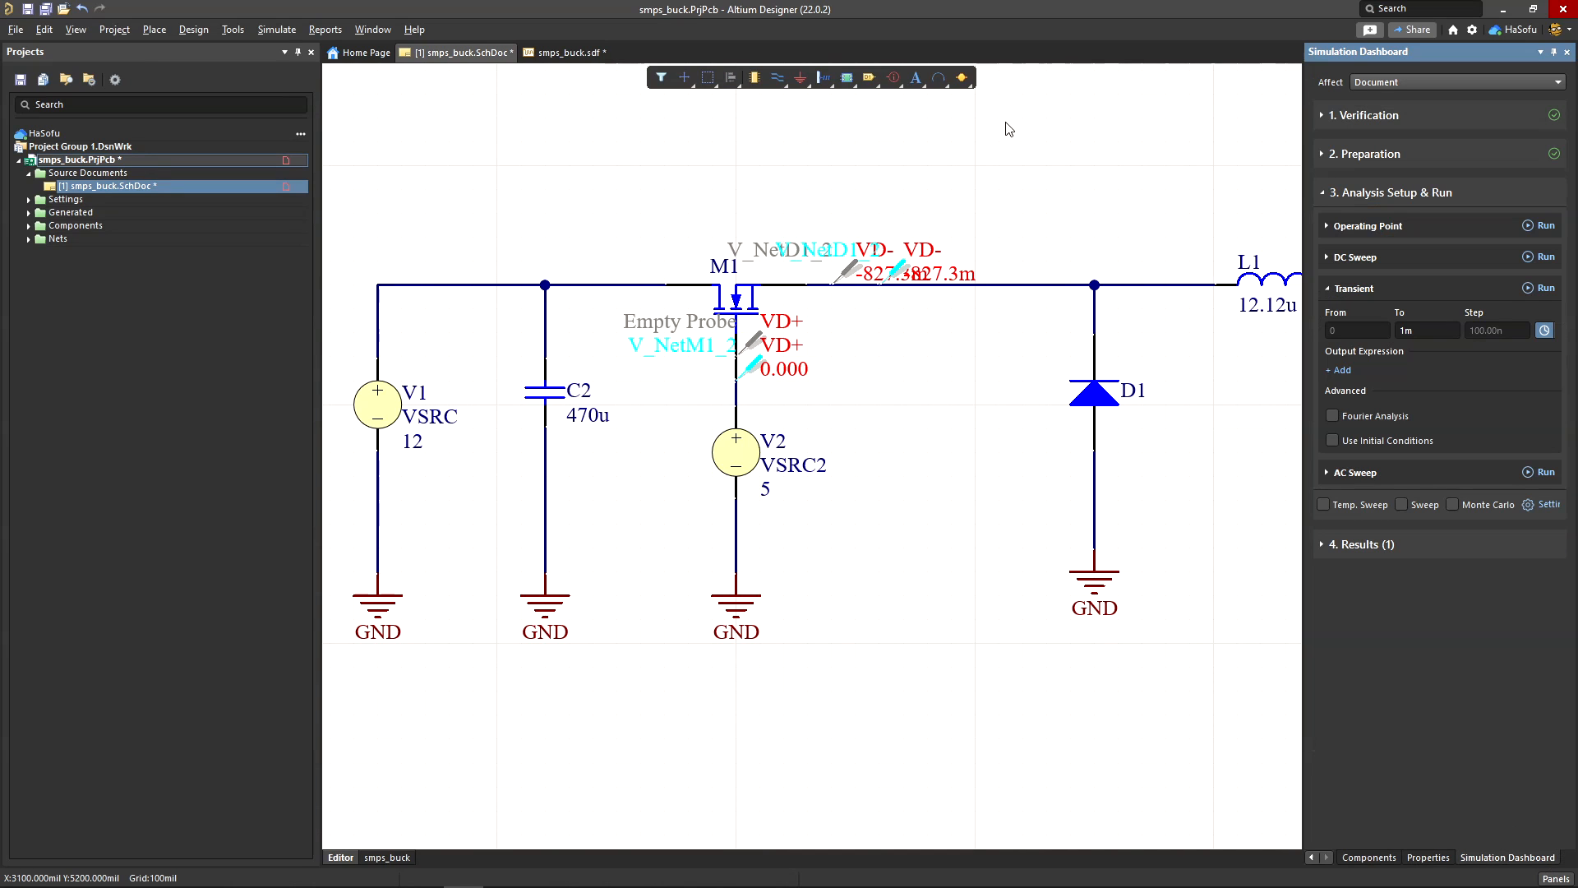
click(1545, 289)
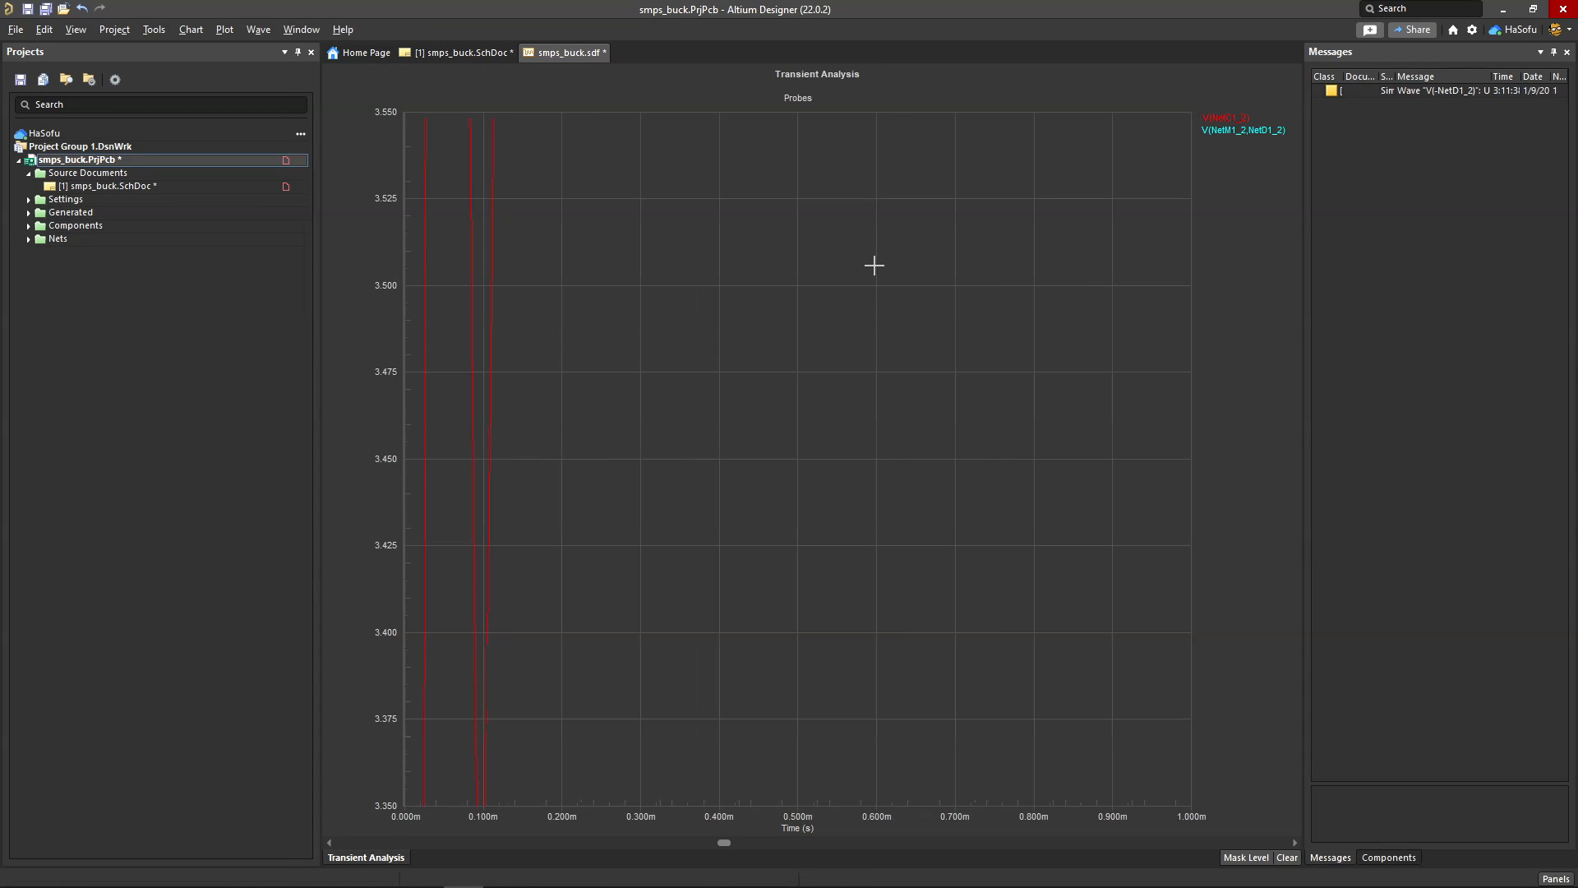
right_click(826, 325)
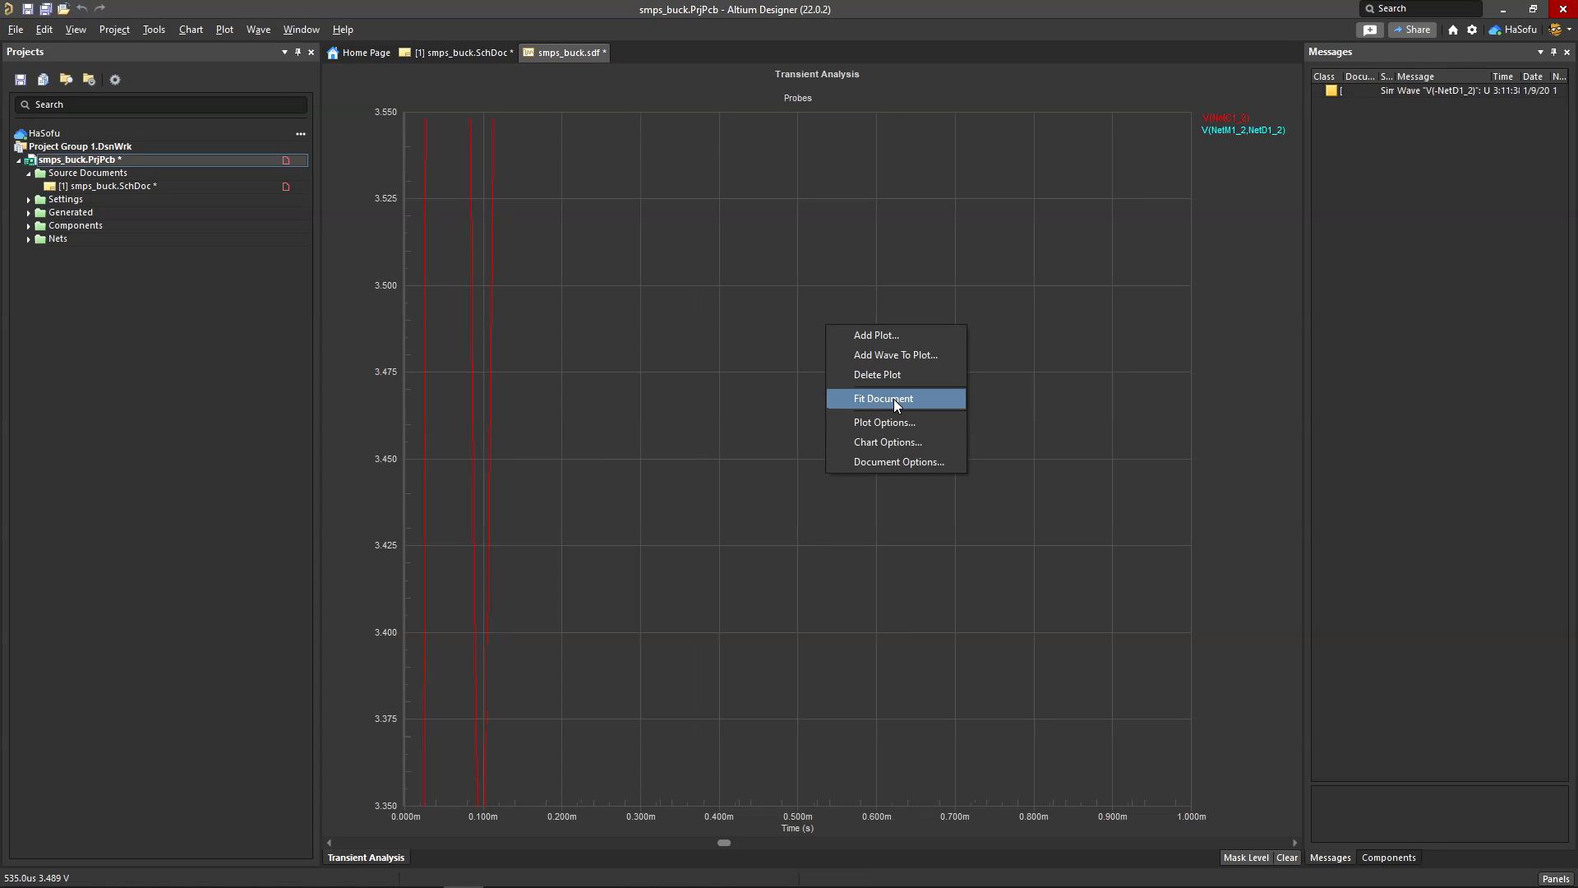
click(894, 398)
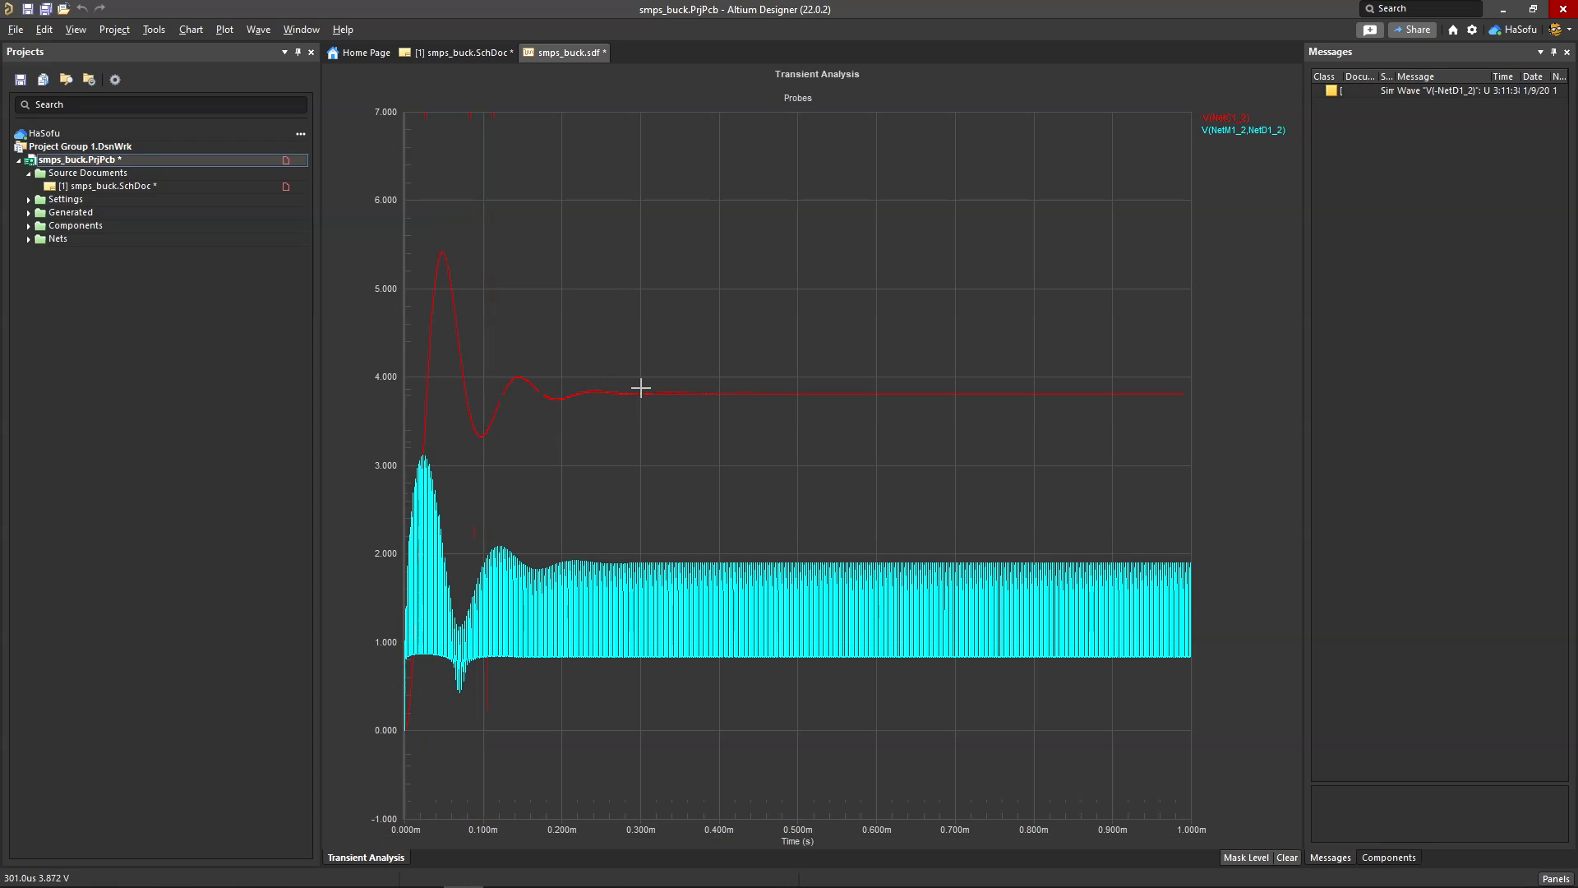
Step: Set the pulsed value of source V2 to 17 in the schematic
click(465, 53)
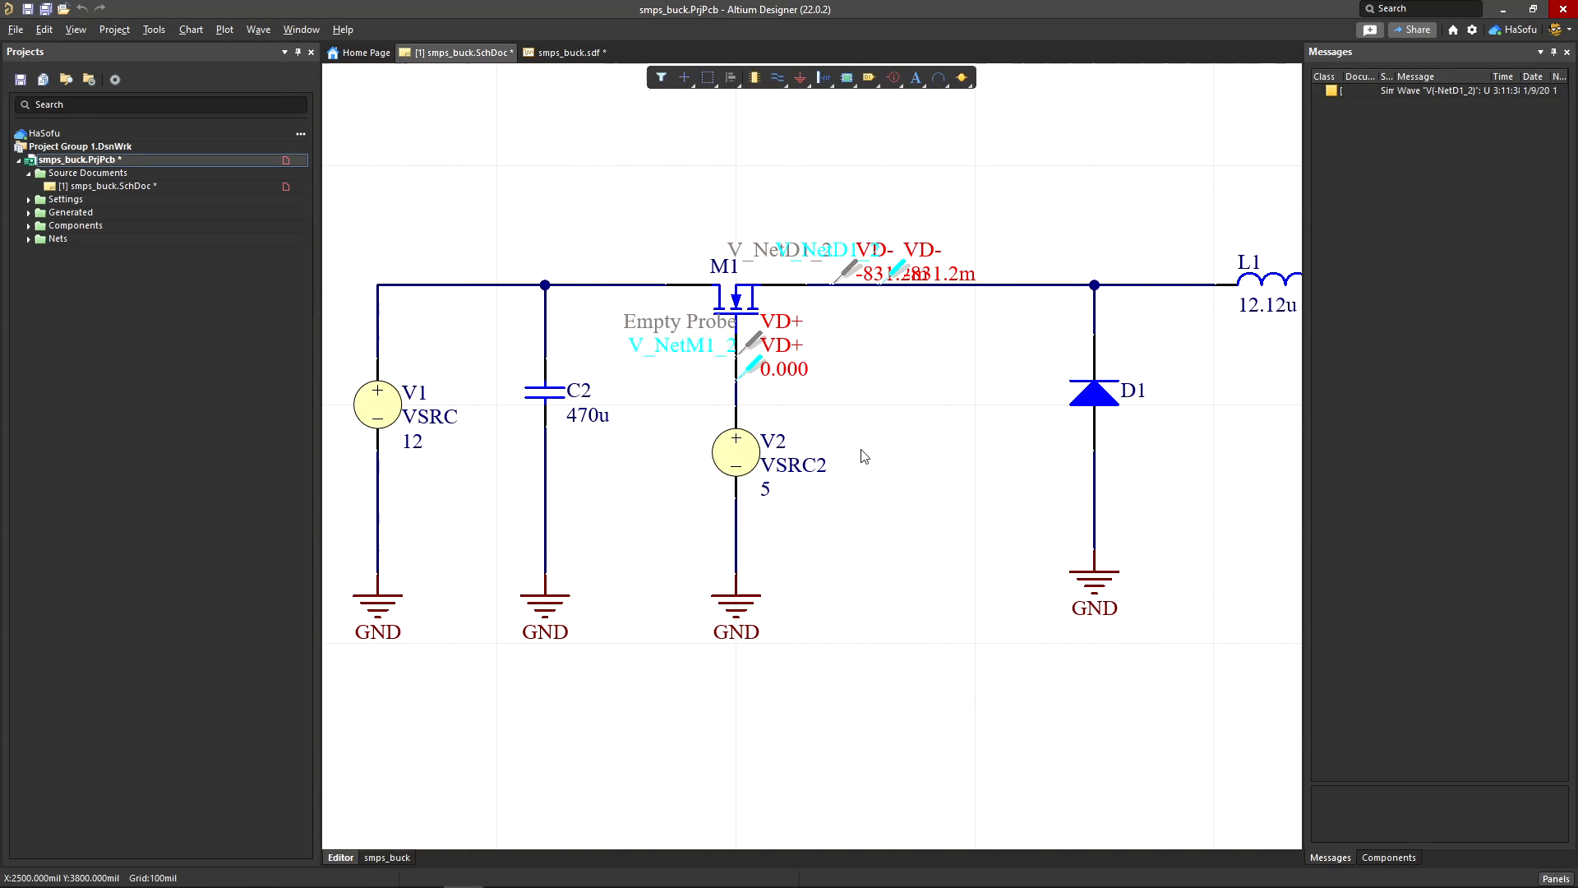
double_click(737, 458)
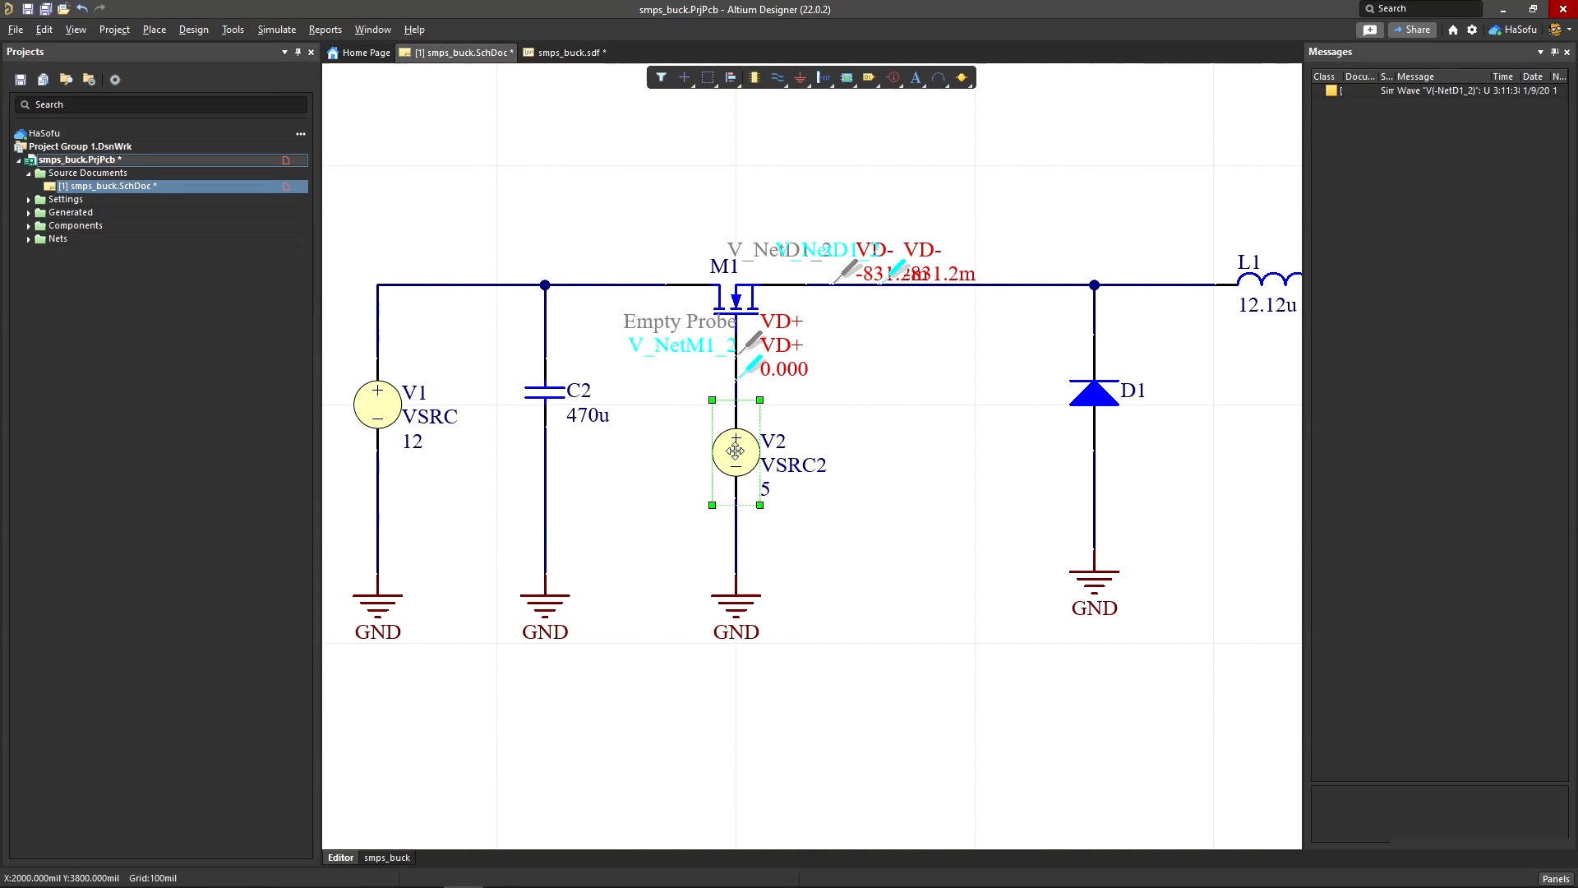
click(1481, 691)
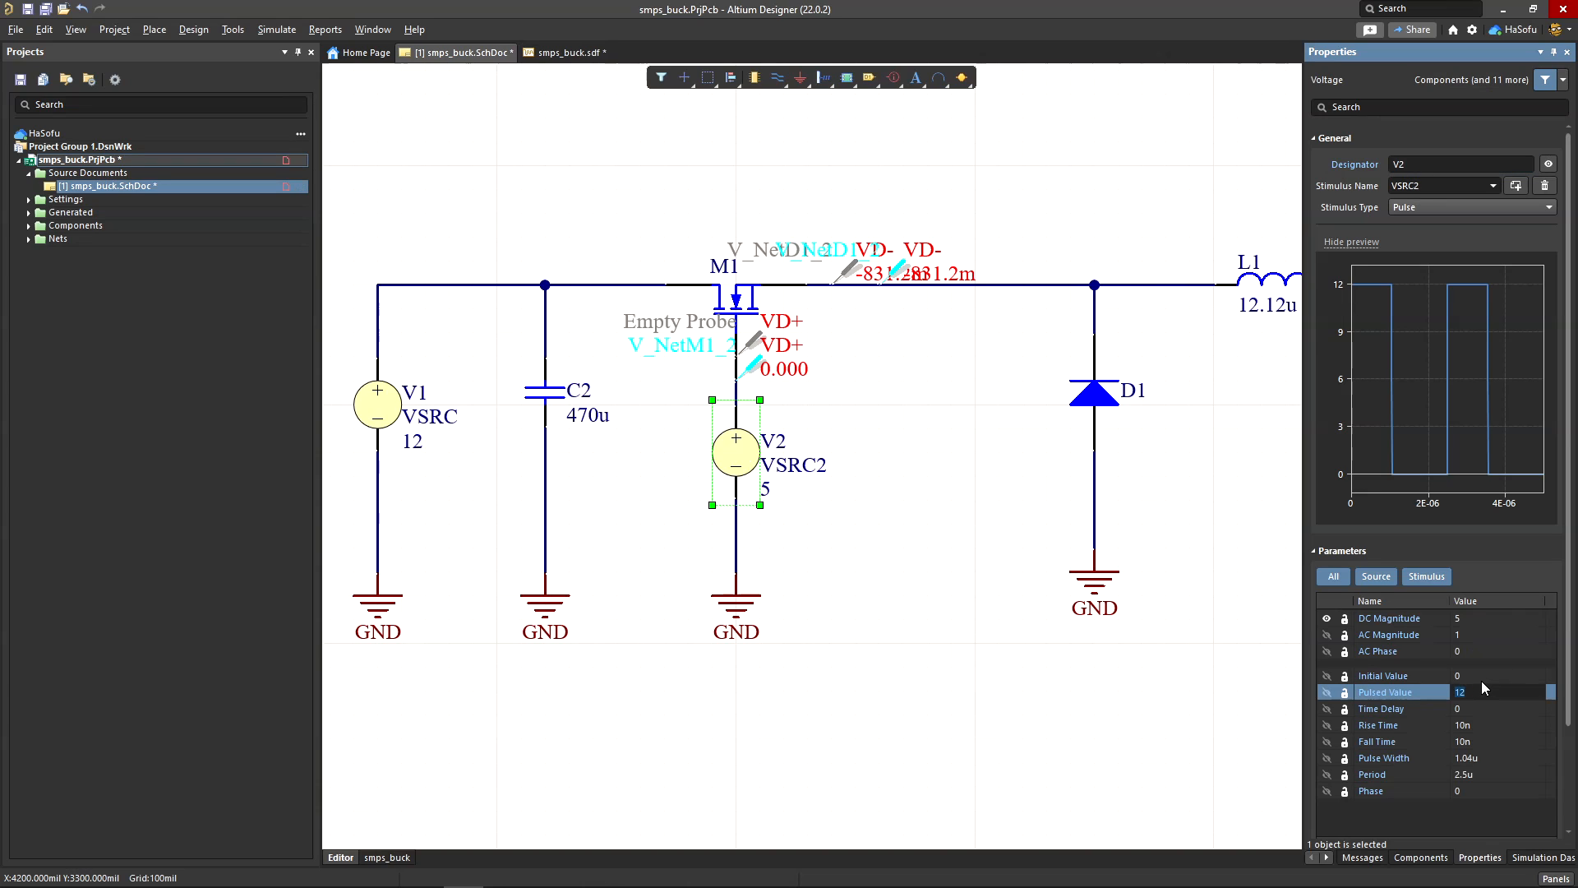
text(17)
key(Return)
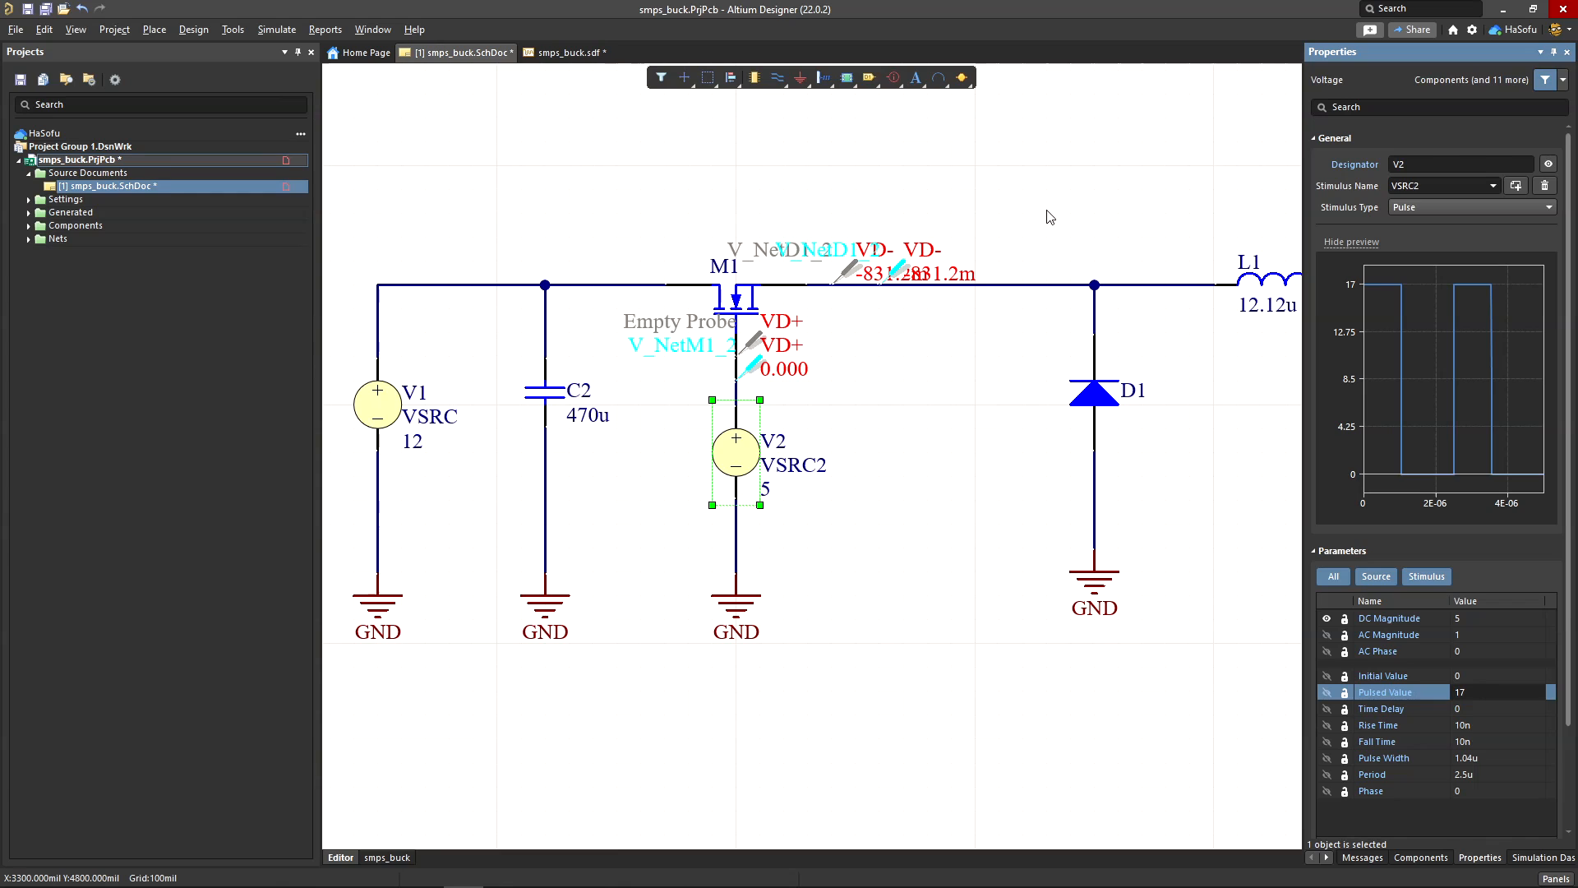
click(822, 202)
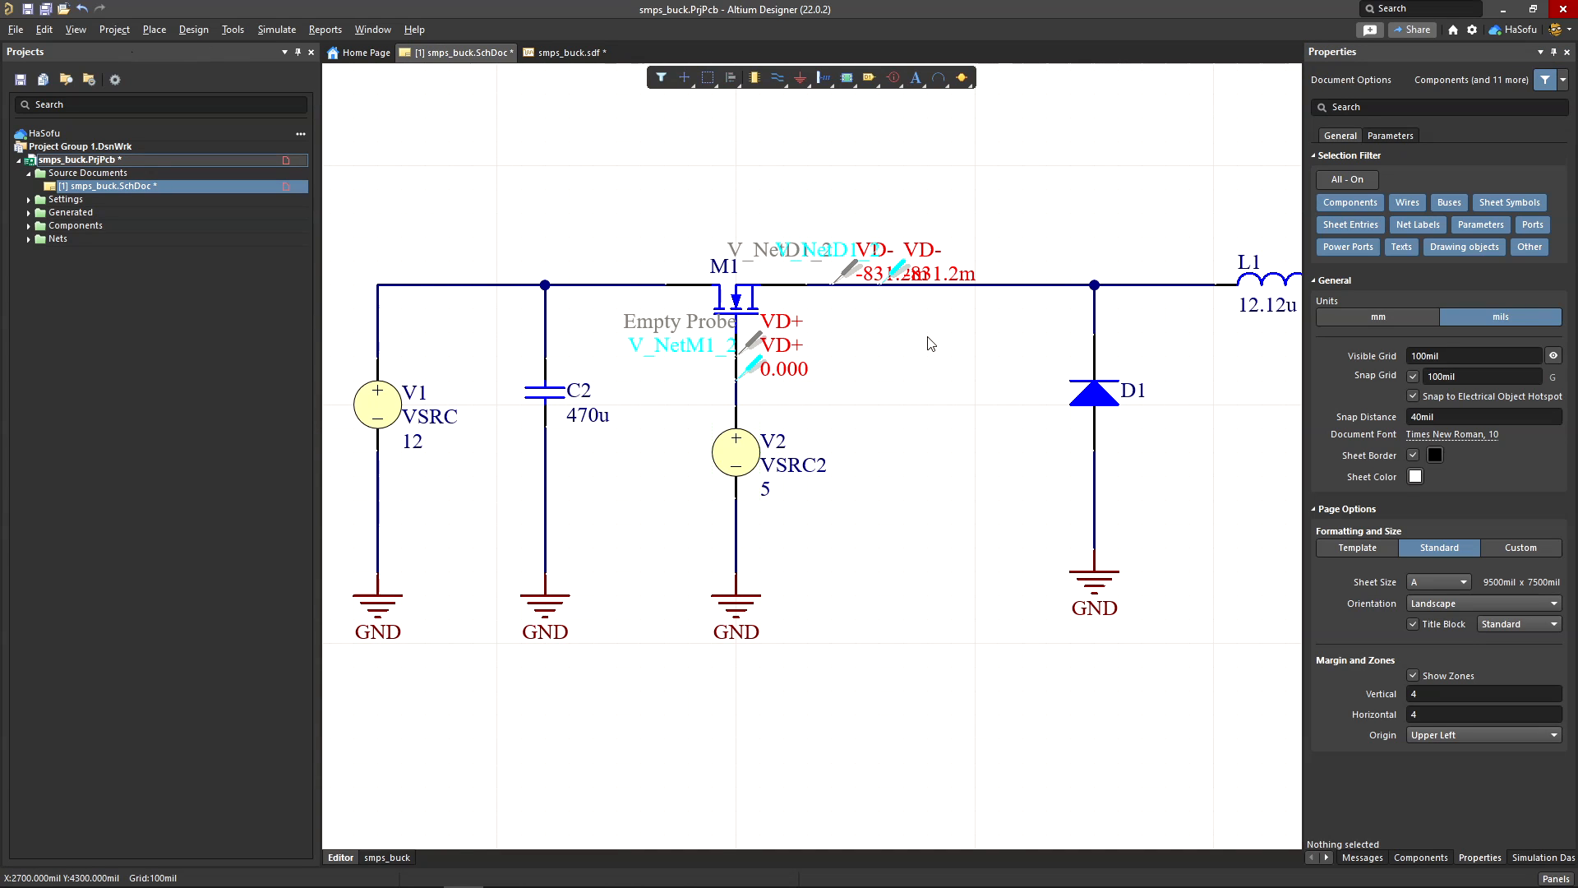
Step: Rerun the transient analysis, highlight the red output voltage wave, and examine it between about 300u and 475u
click(1543, 857)
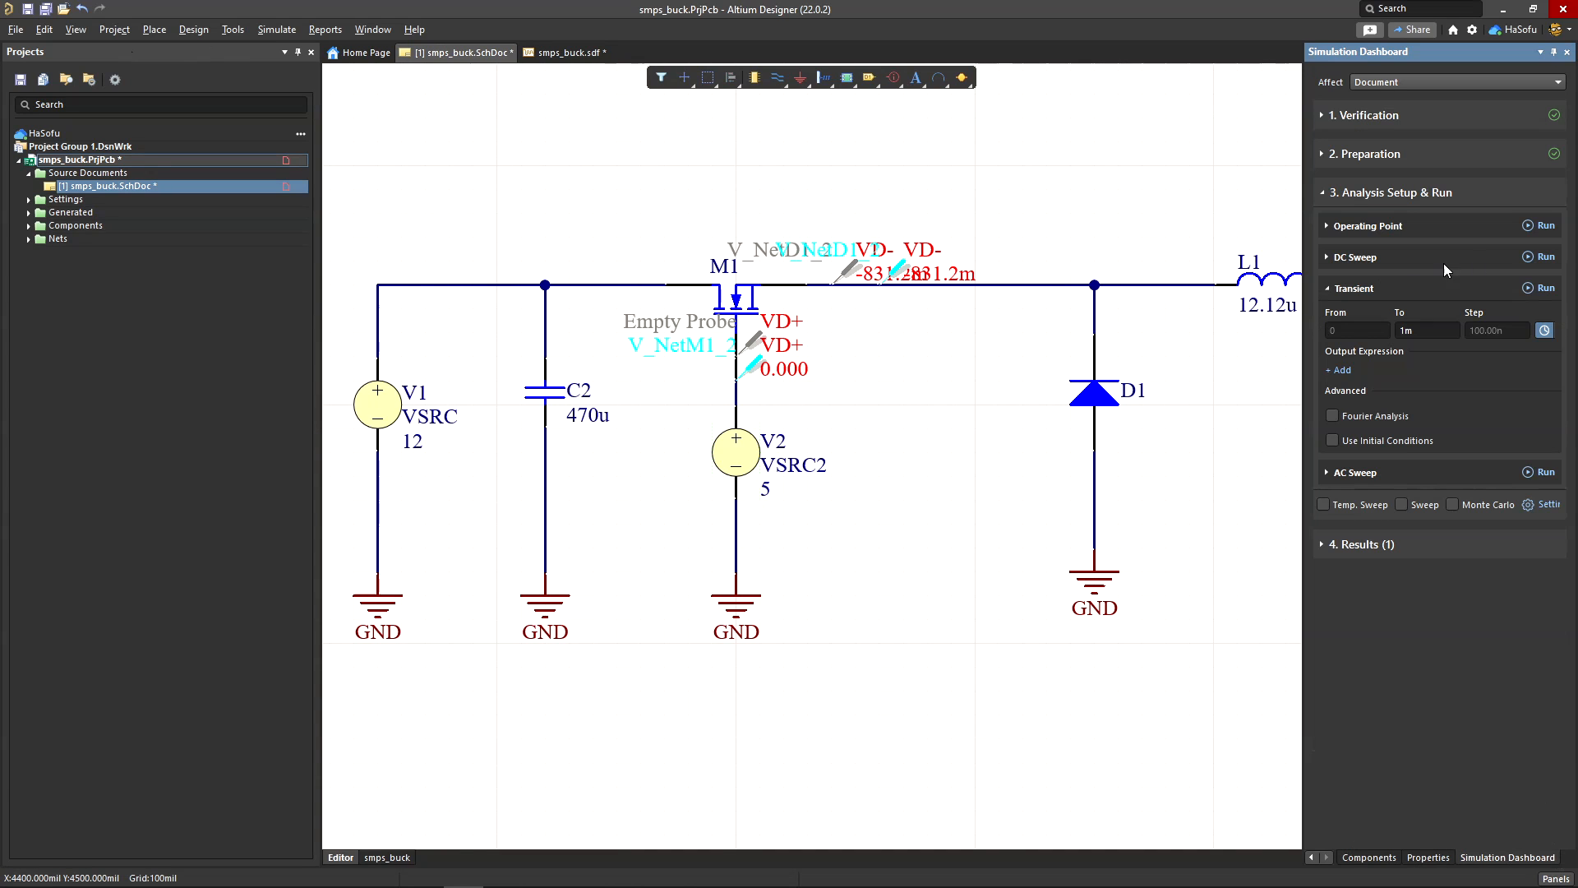
click(1548, 289)
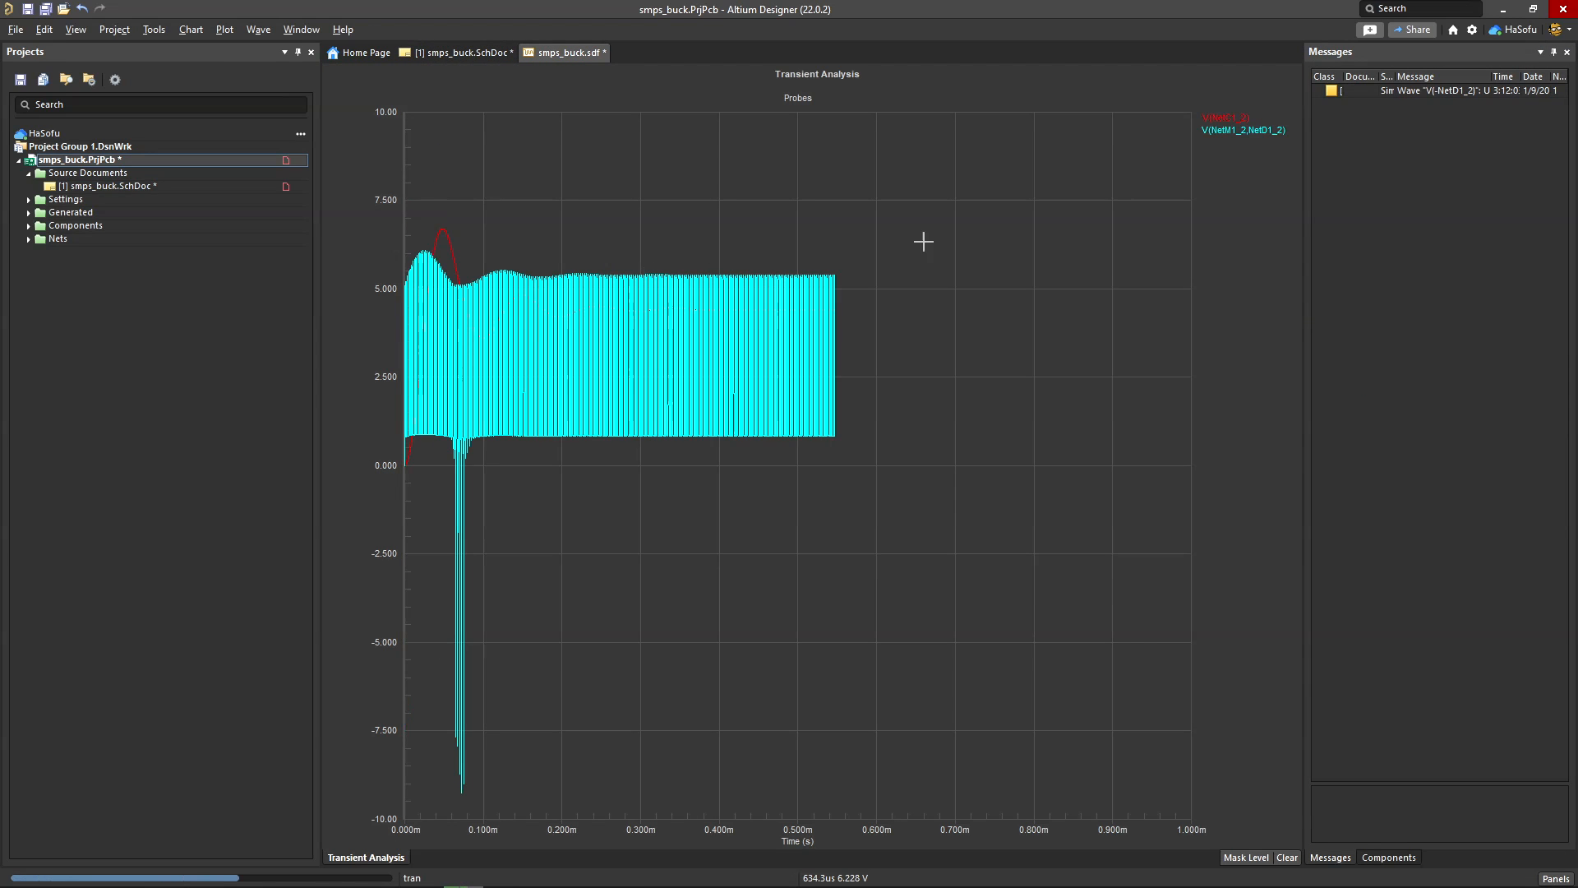
click(1228, 119)
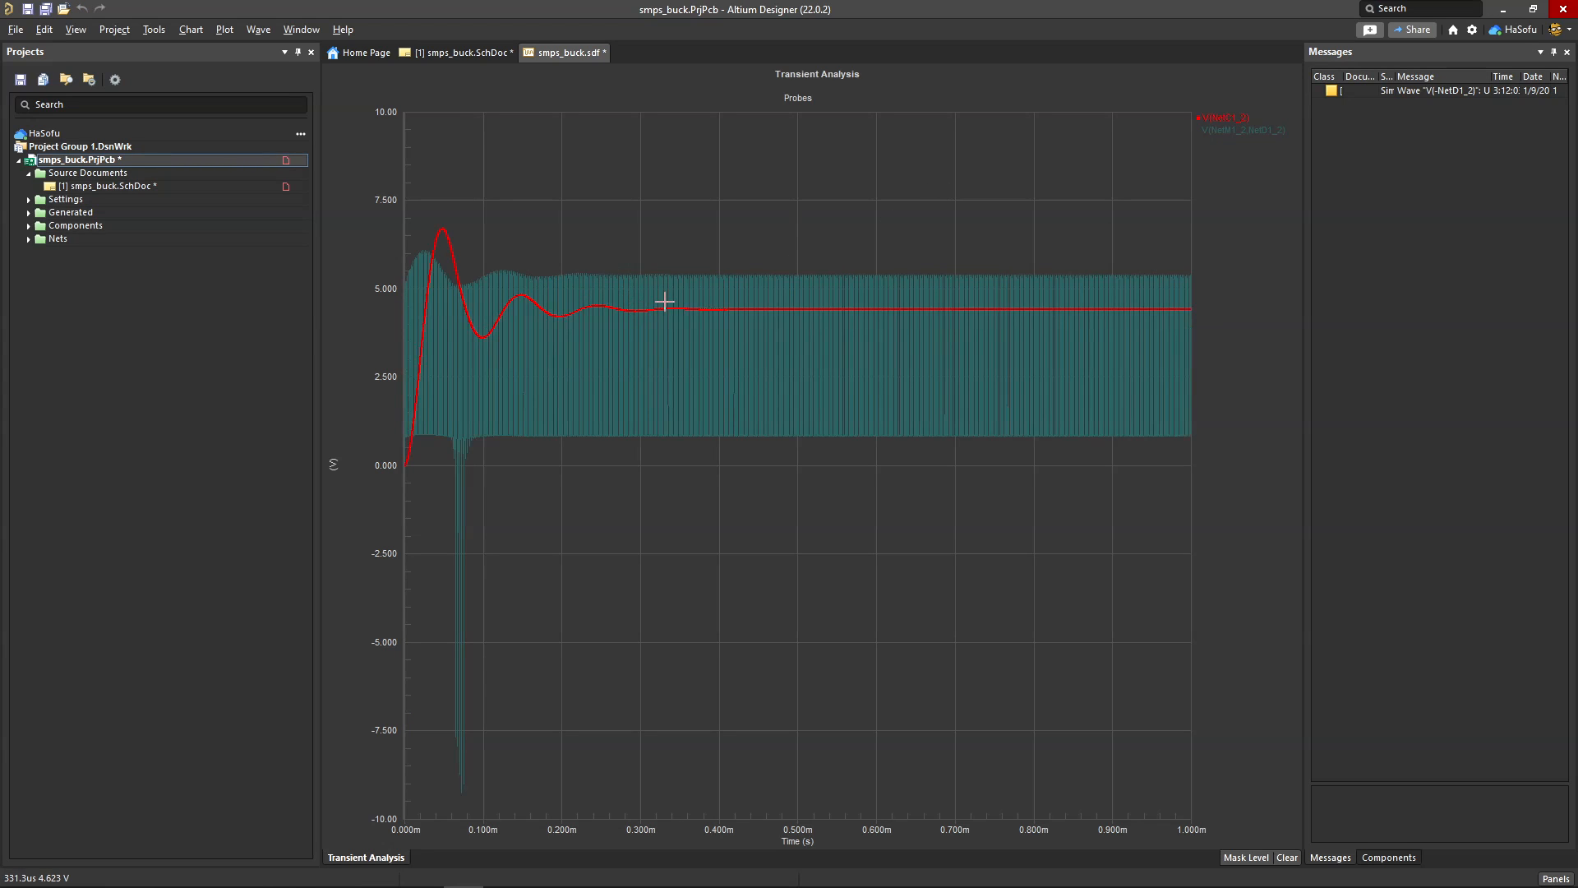
drag(655, 293, 764, 318)
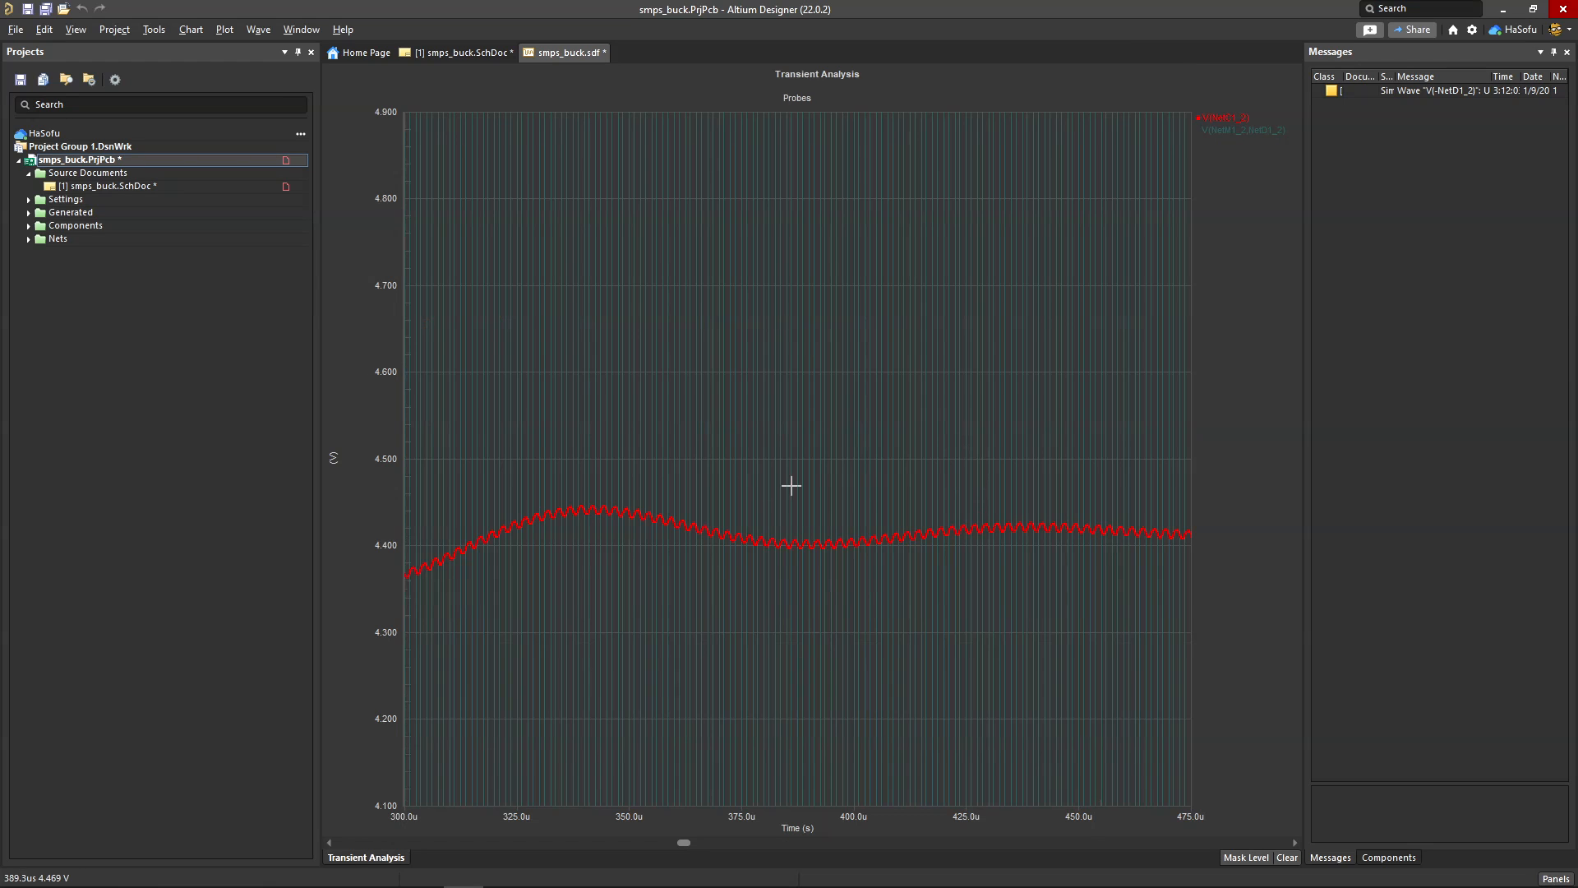
click(461, 52)
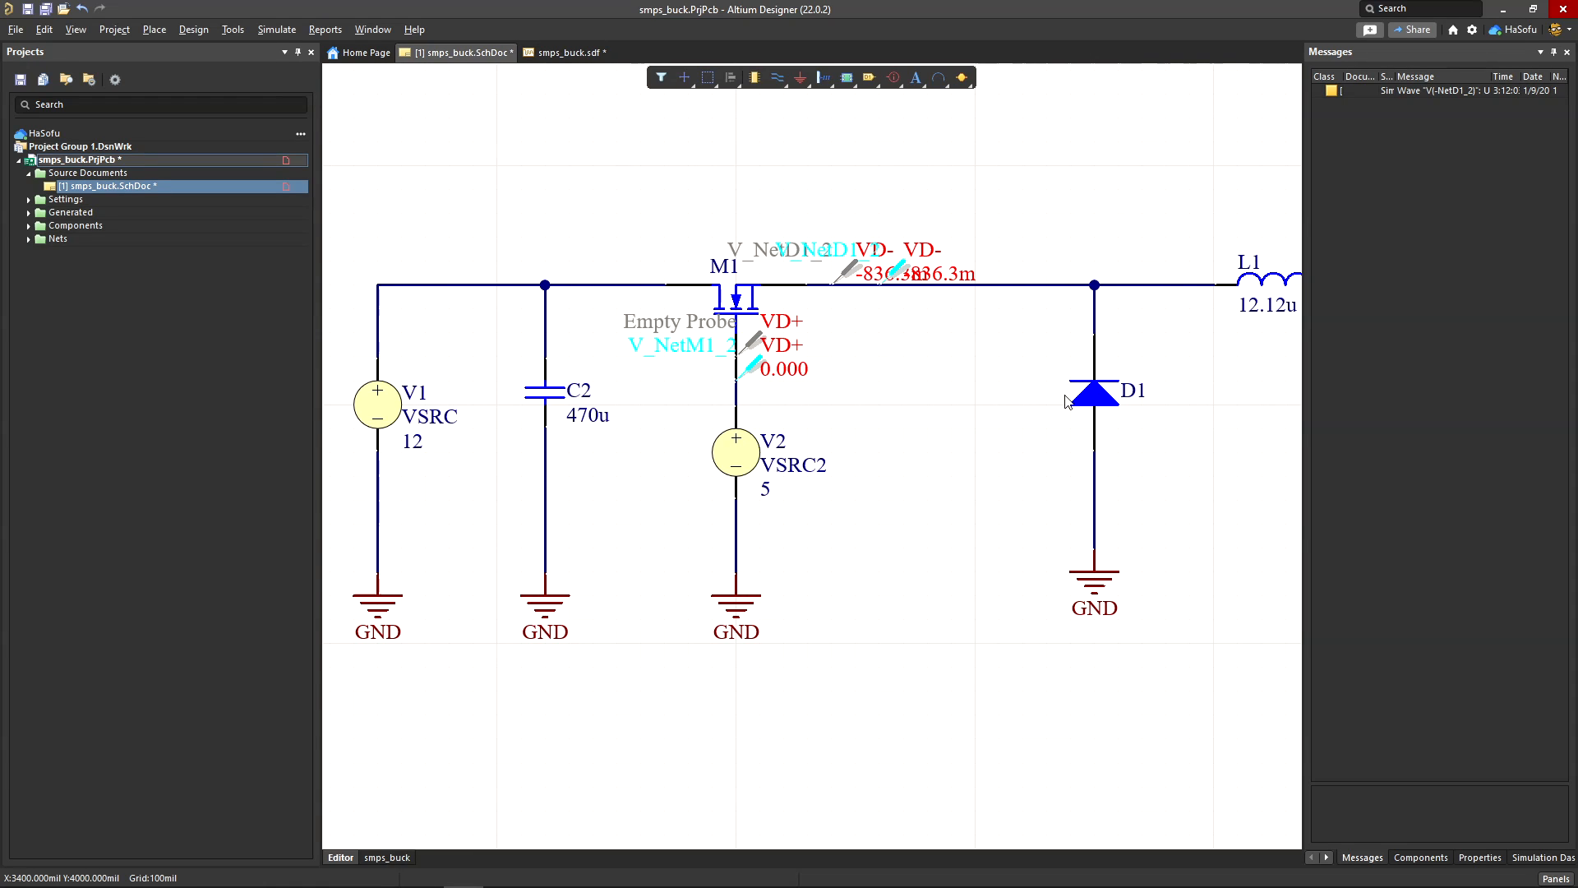
click(567, 52)
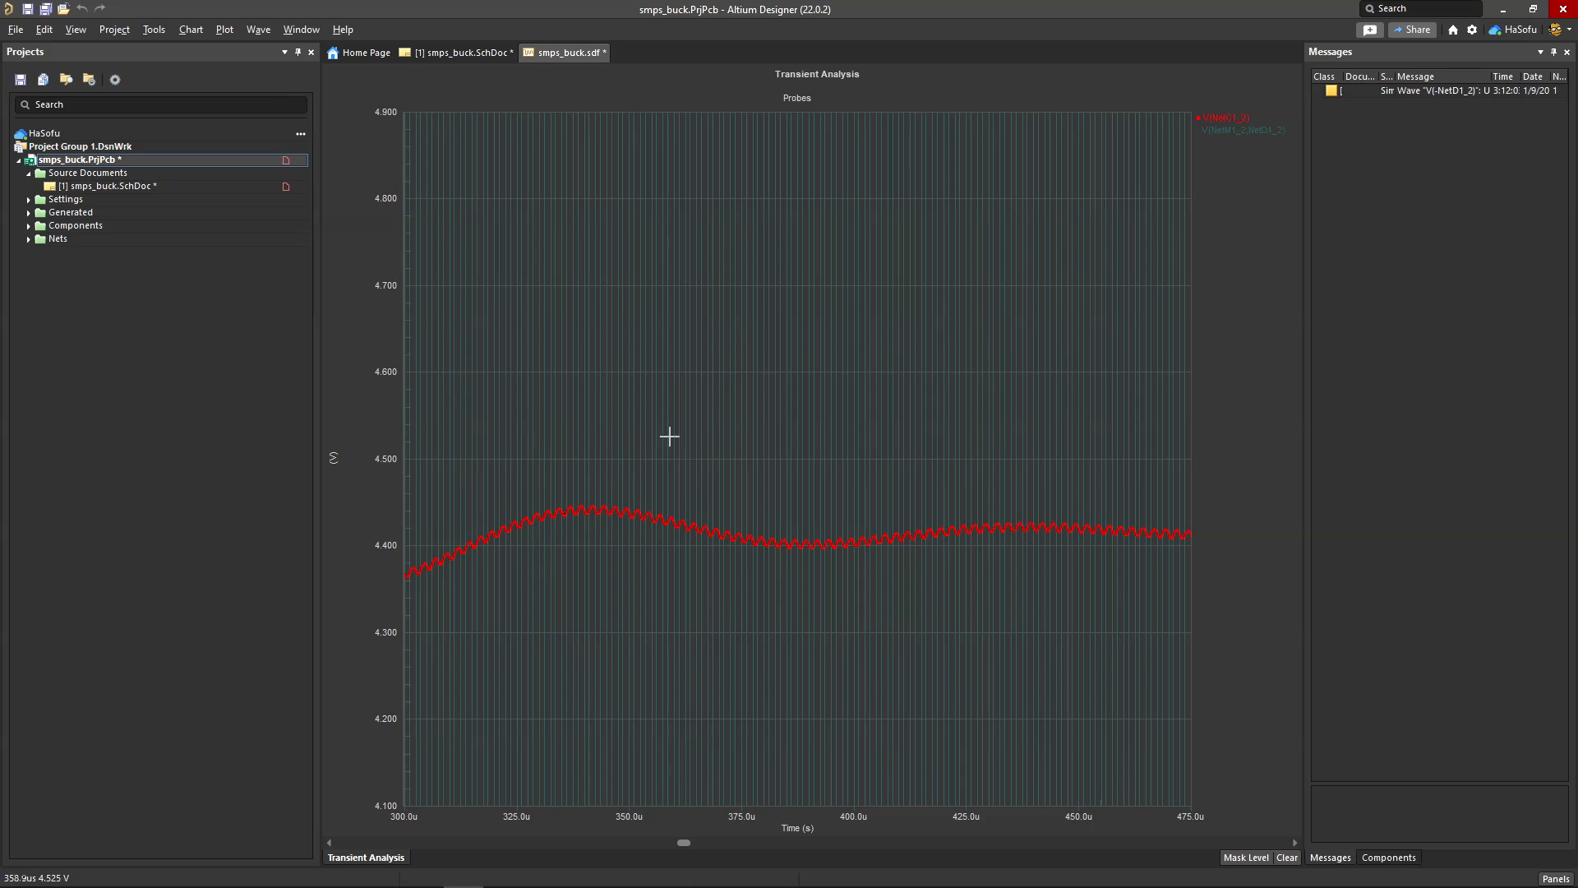
Step: Fit the transient analysis chart to show the complete waveforms, and return to the buck converter schematic
right_click(762, 359)
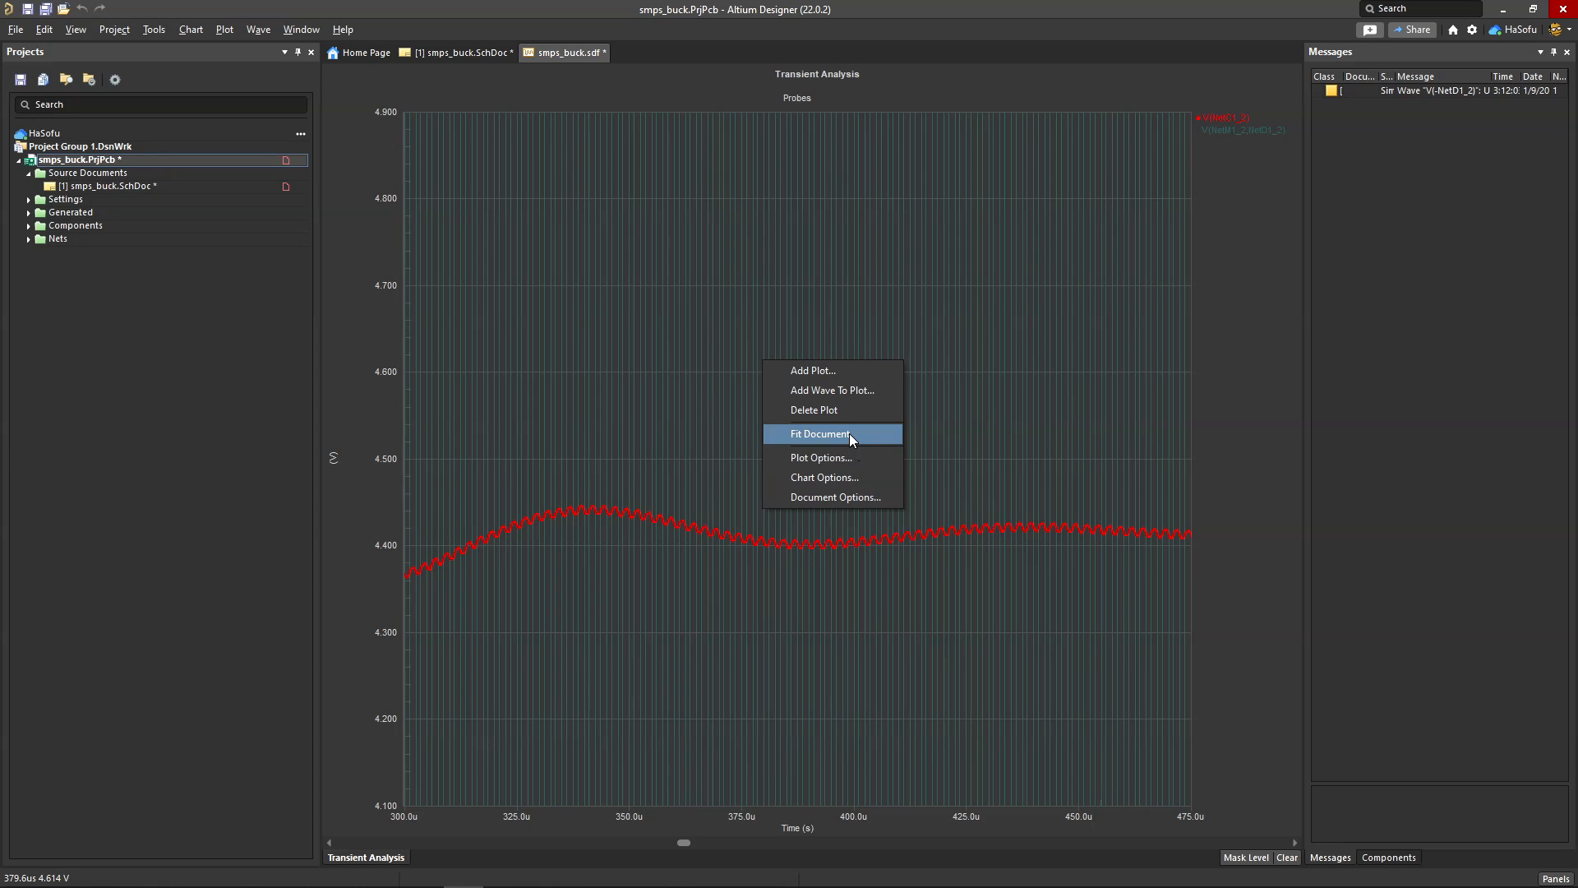
click(850, 433)
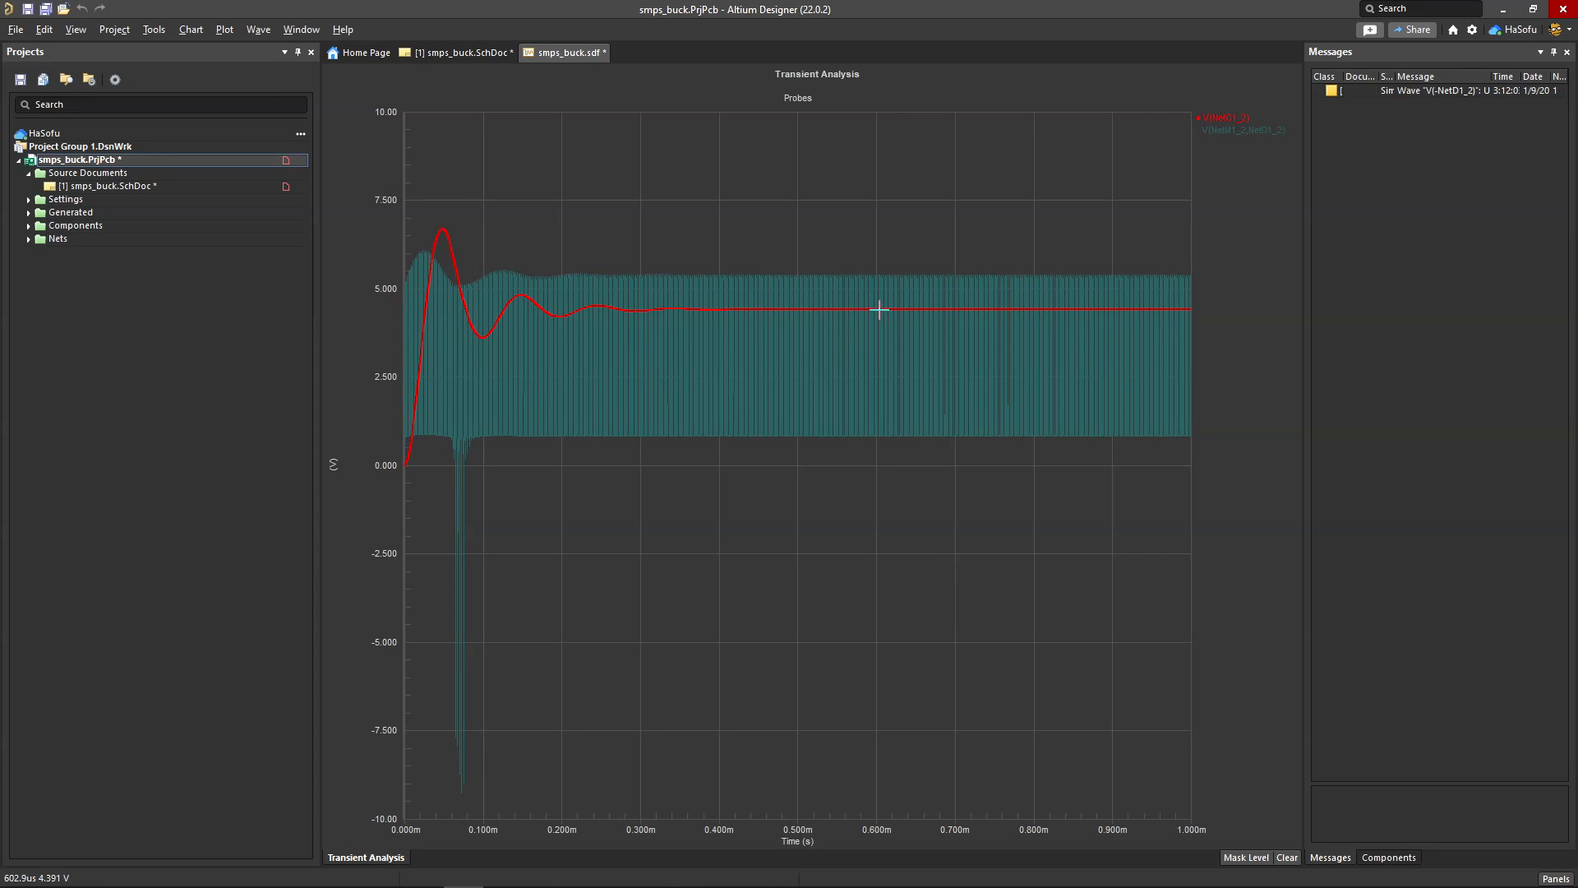
click(431, 51)
ctrl+scroll(651, 214, down, 3)
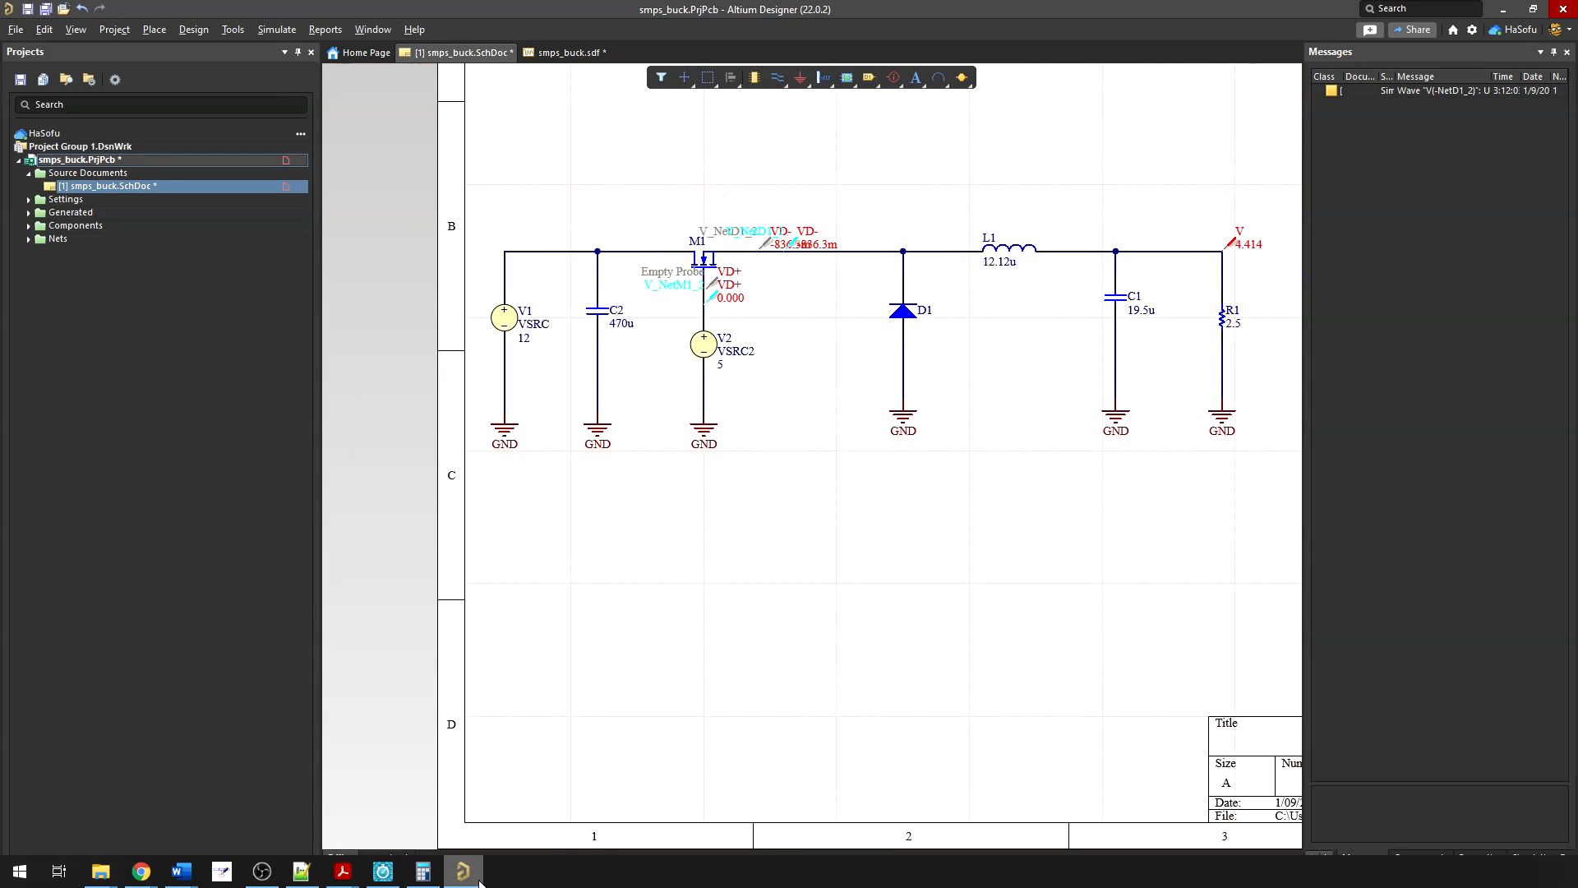
Step: Switch to Adobe Acrobat and view the simulation schematic on page 3 of the Synchronous Buck Converter with IR2110 report
mouse_move(342, 872)
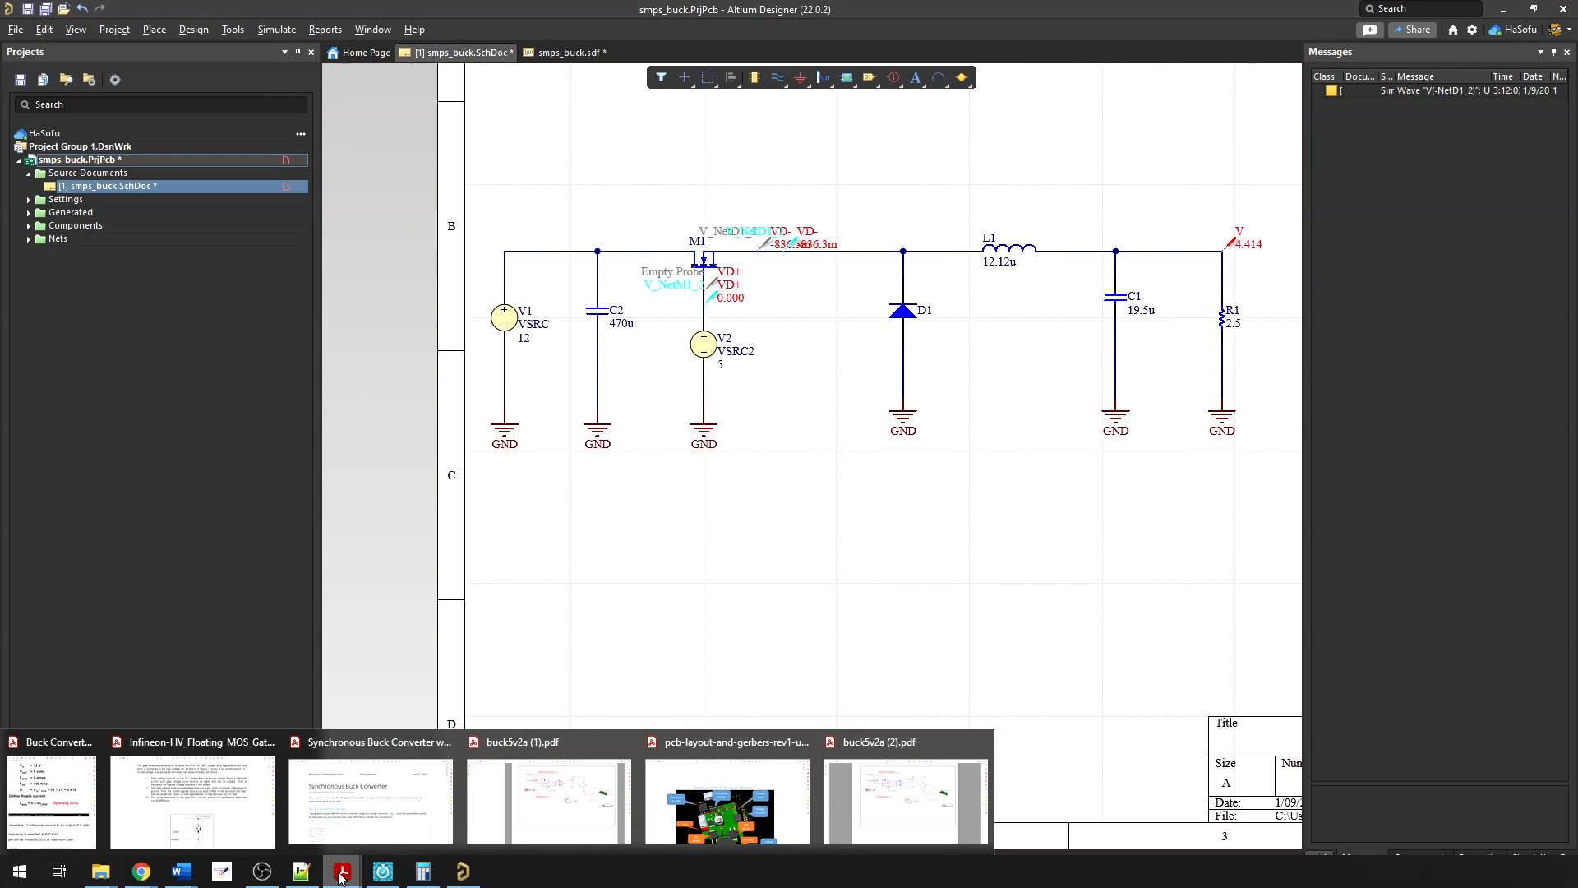
click(402, 798)
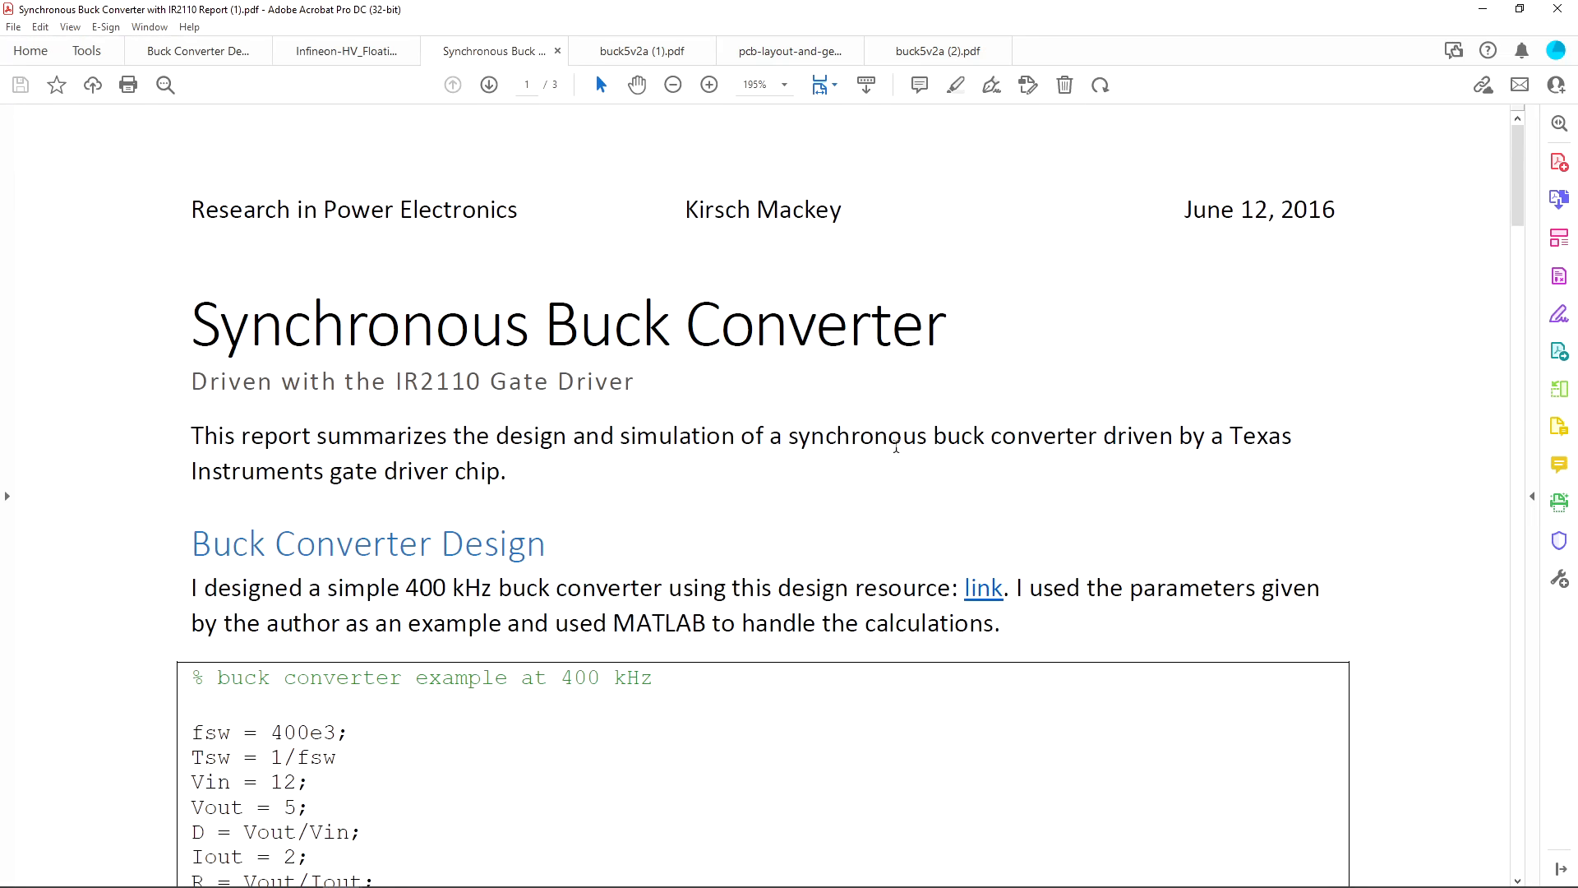
drag(1518, 169, 1504, 689)
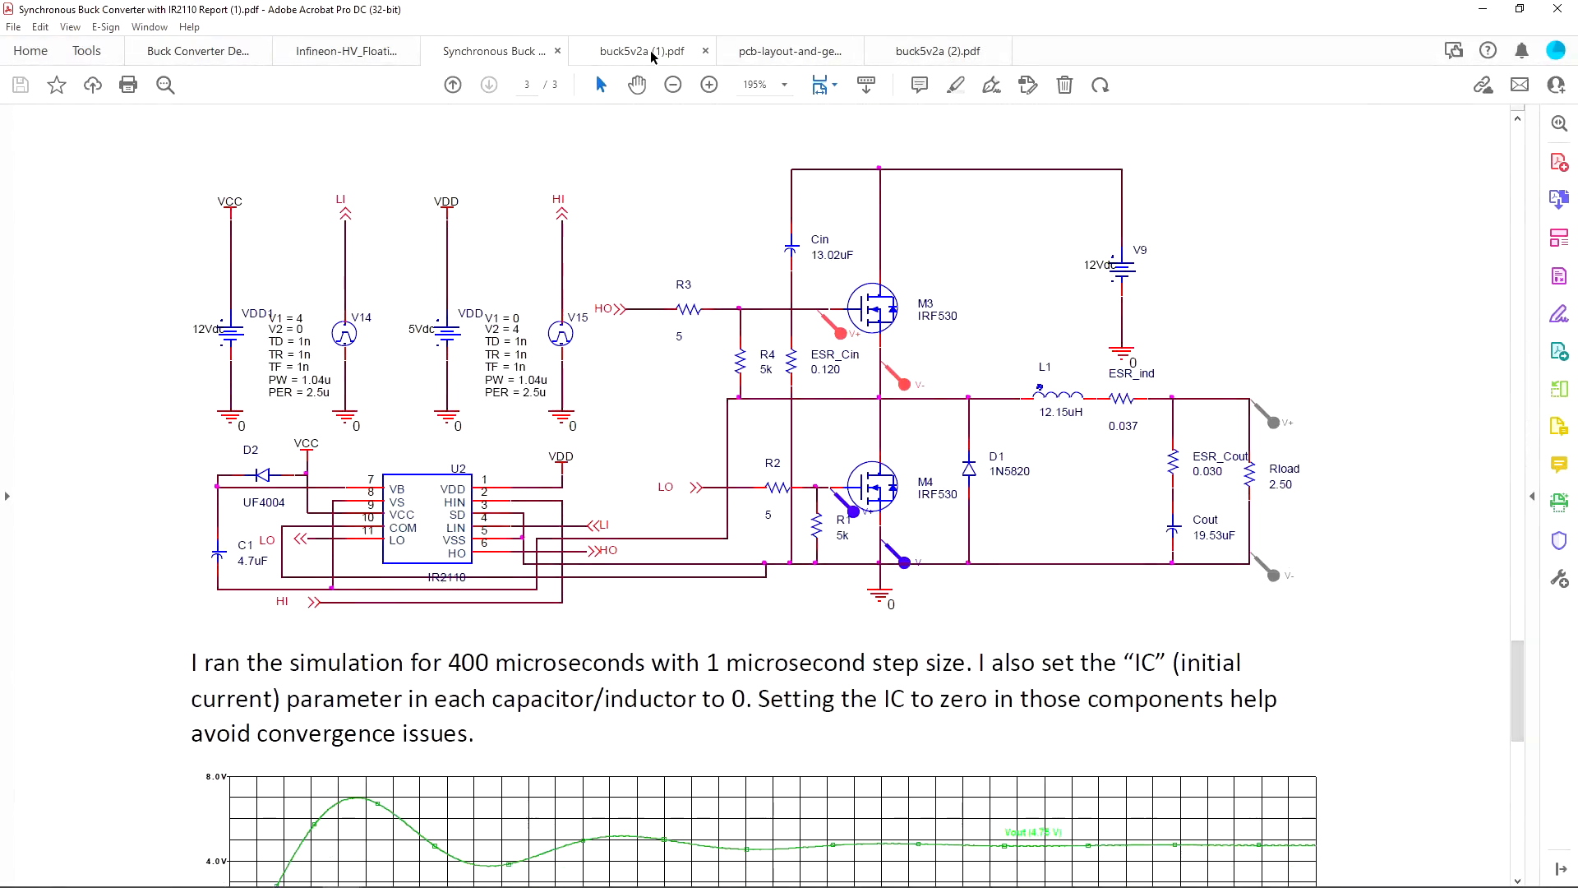
Step: Examine the TPS2834 synchronous buck converter schematic in buck5v2a (1).pdf enlarged to 147%, with the bookmarks hidden
click(649, 51)
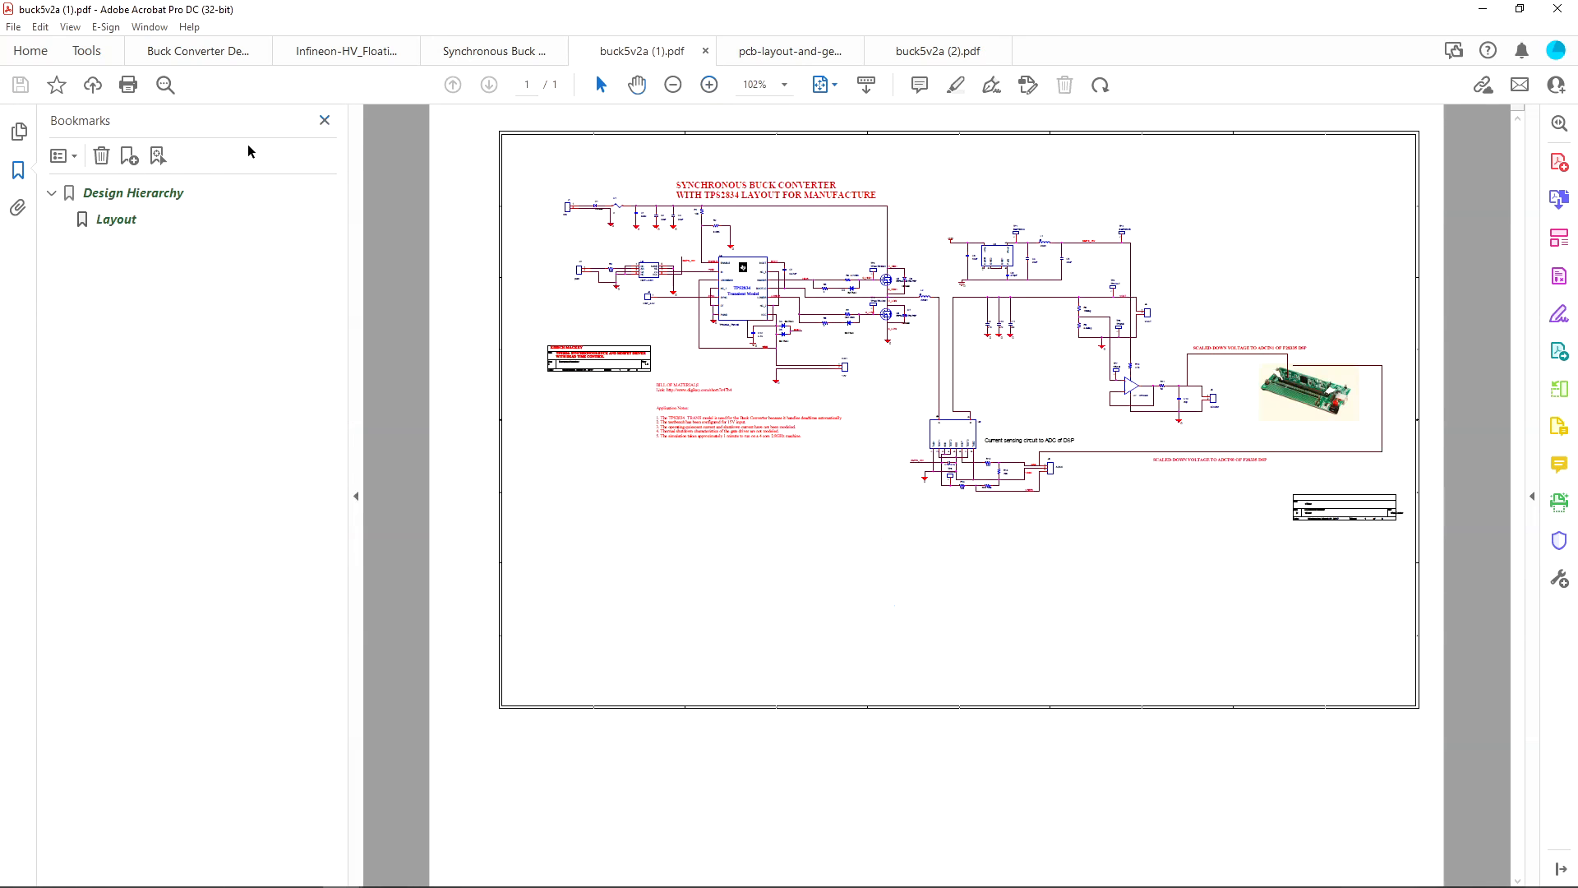
click(325, 120)
click(710, 85)
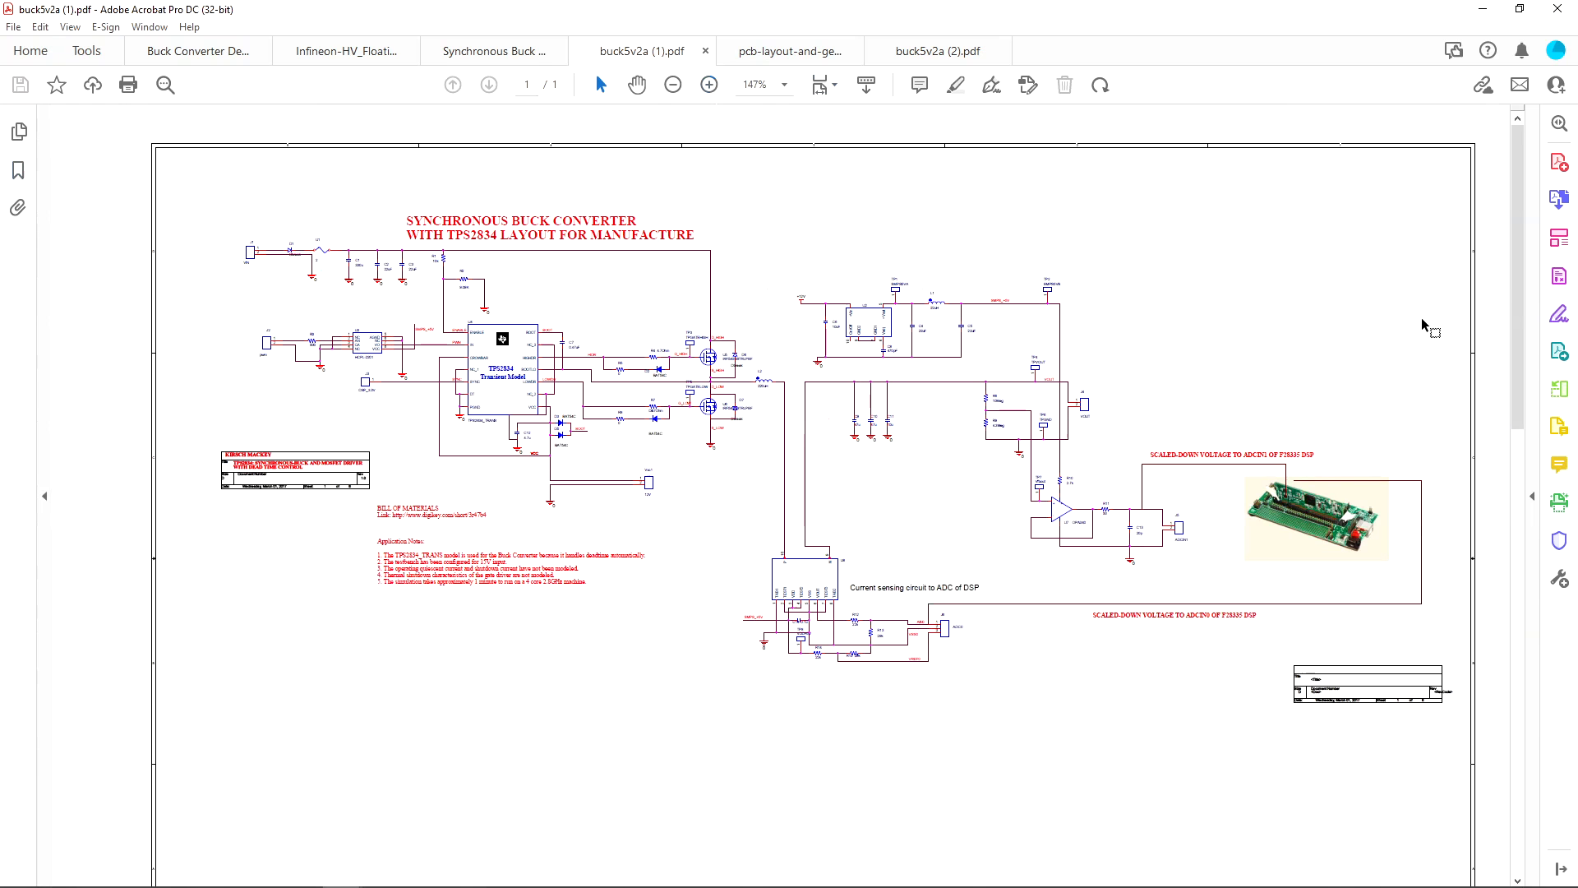
drag(1505, 288, 1506, 306)
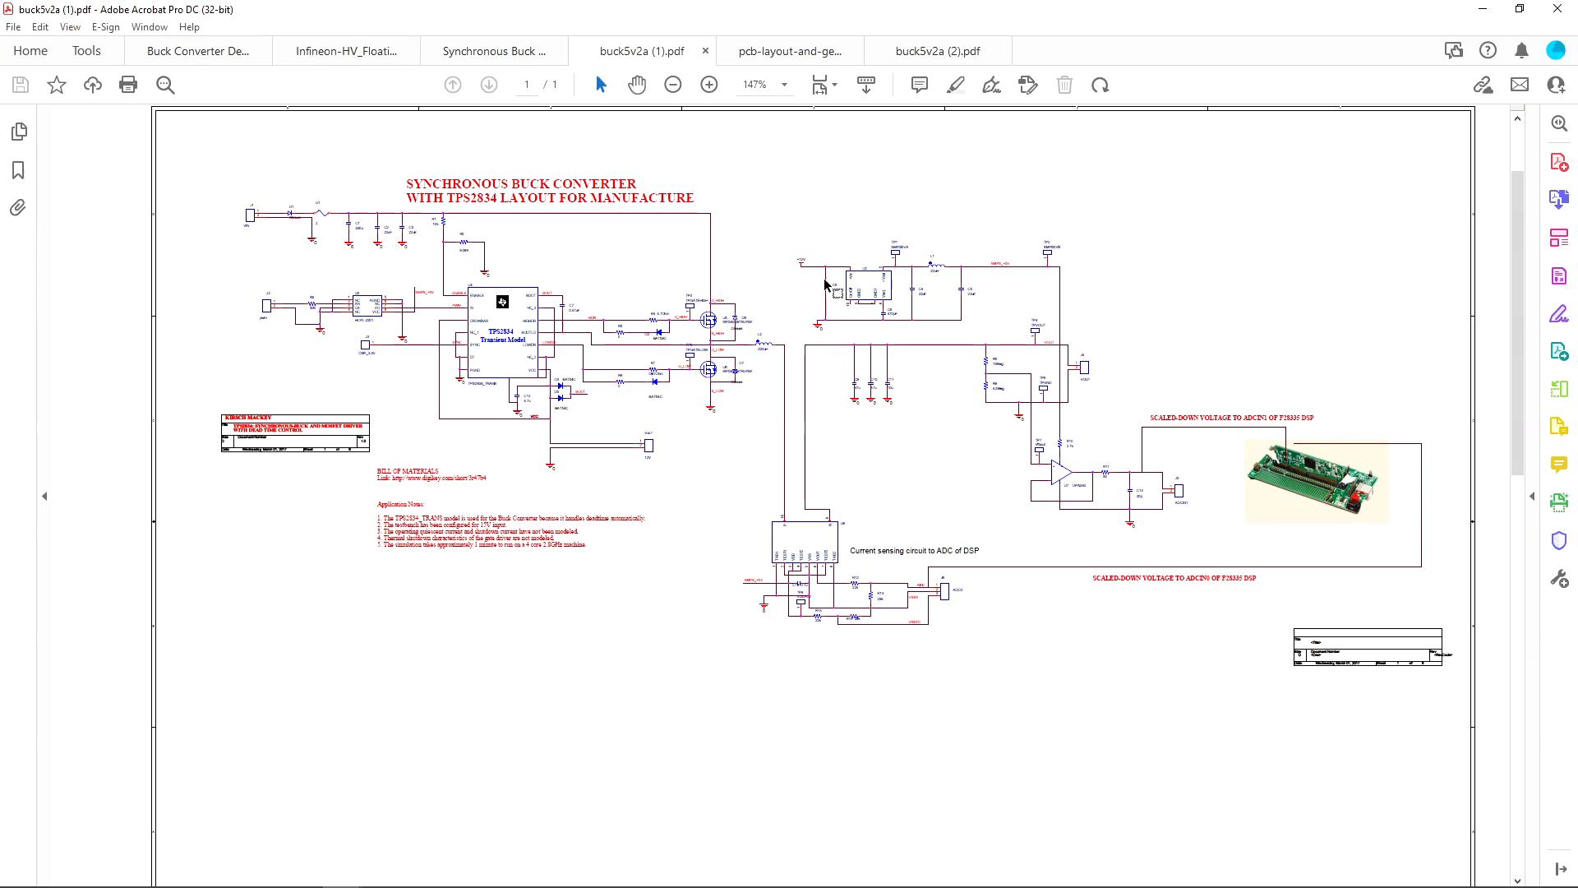
Step: Look over the annotated top view of the Buck Converter PCB Layout Revision 1 in the layout and gerbers PDF
click(782, 52)
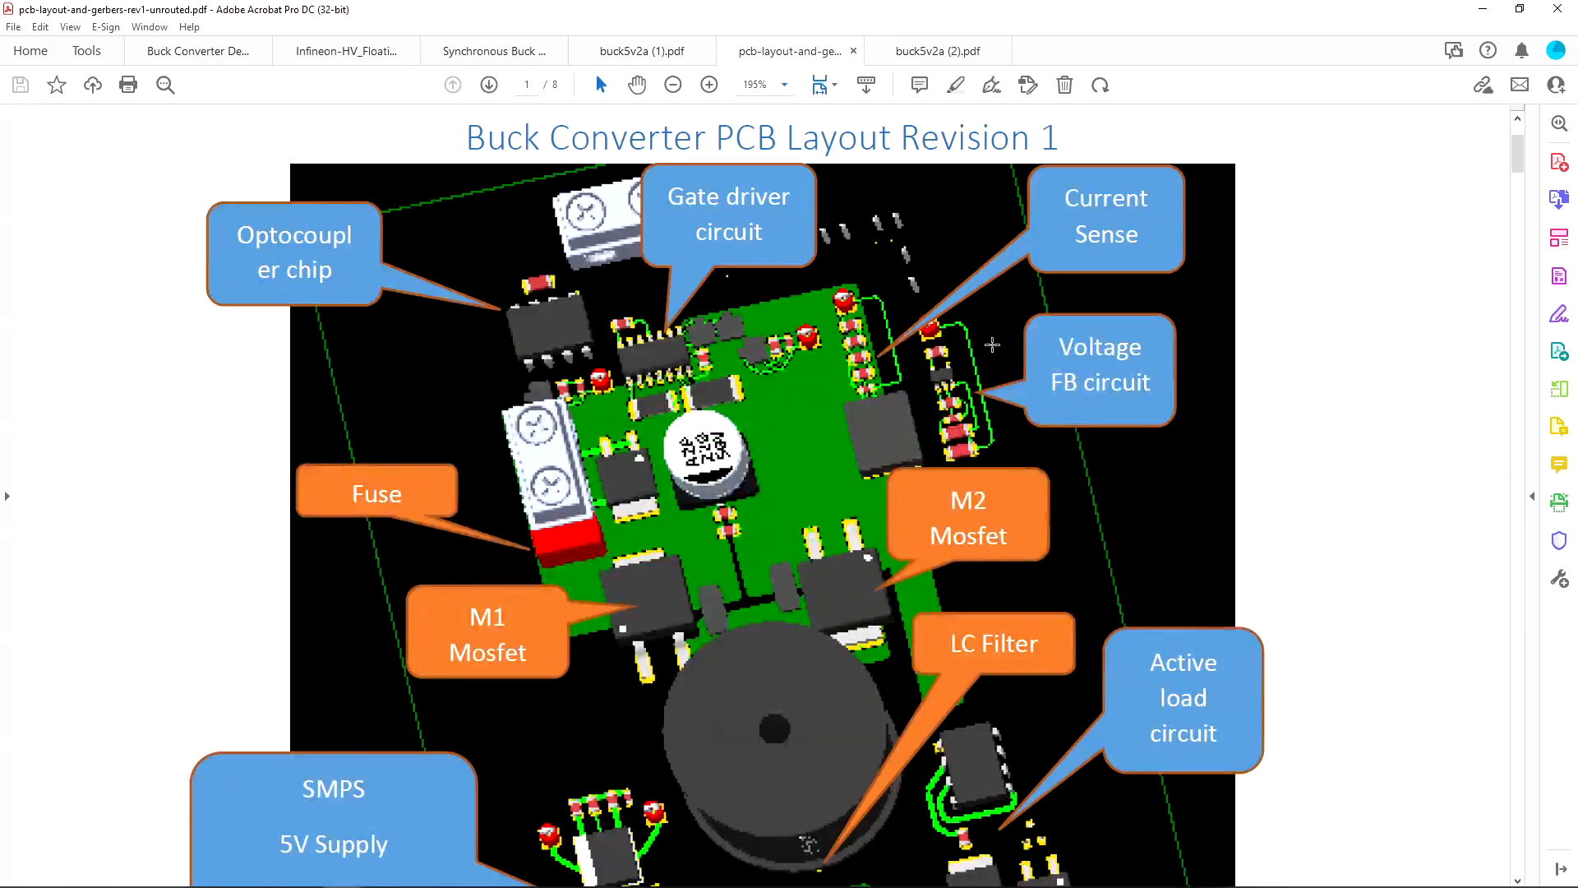
scroll(992, 345, down, 5)
scroll(810, 363, up, 2)
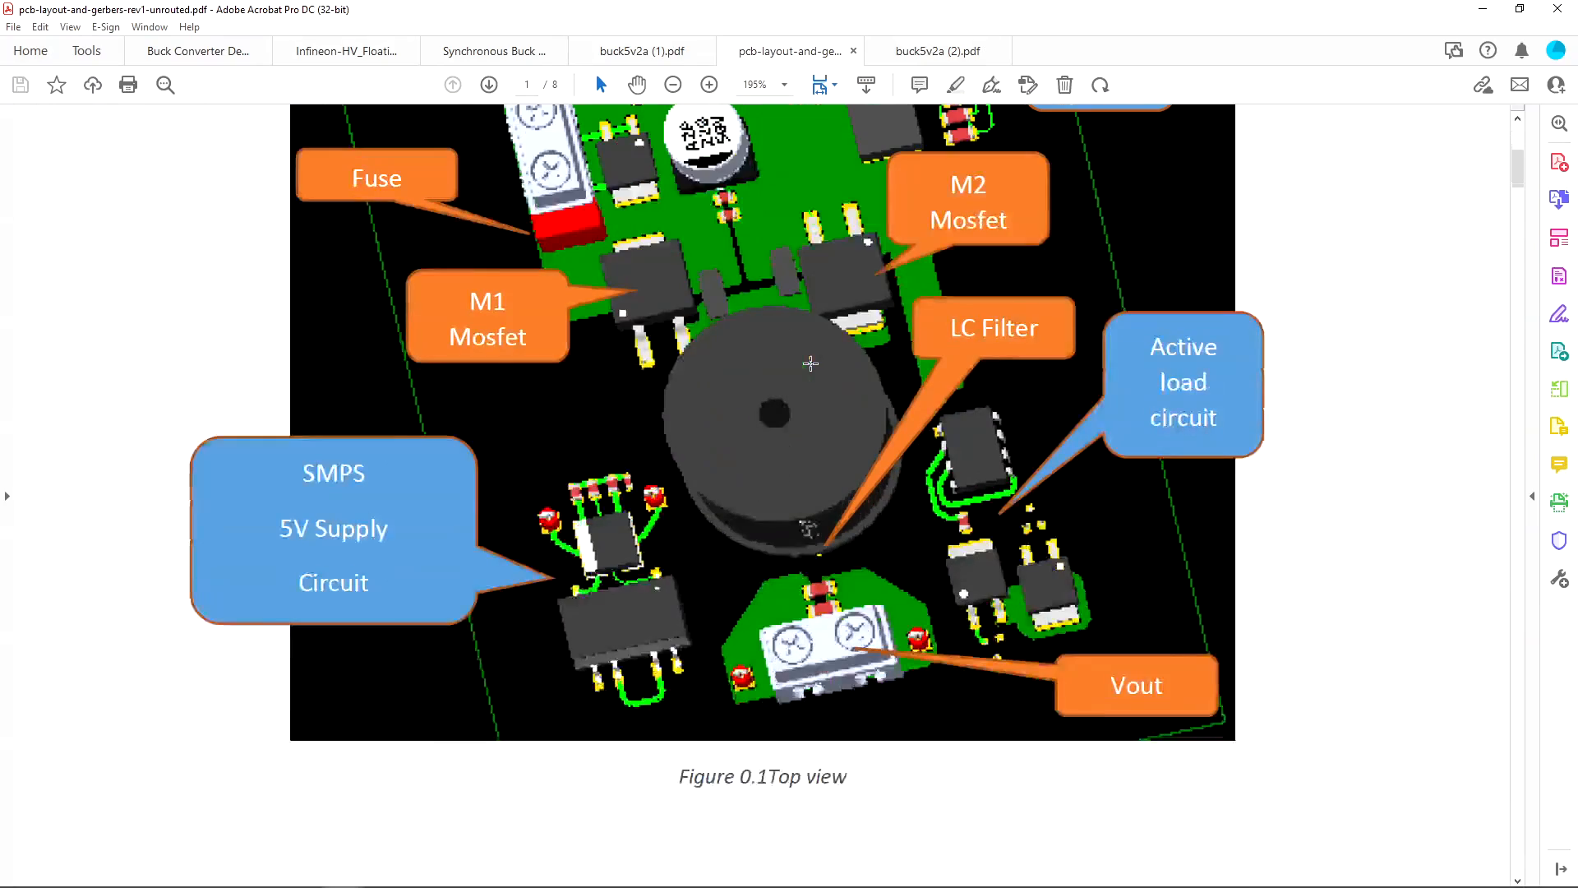
scroll(811, 363, down, 4)
drag(1517, 189, 1521, 156)
Step: Review buck5v2a (2).pdf, the Infineon gate driver notes and the Microchip design example, and switch back to Altium Designer
click(937, 51)
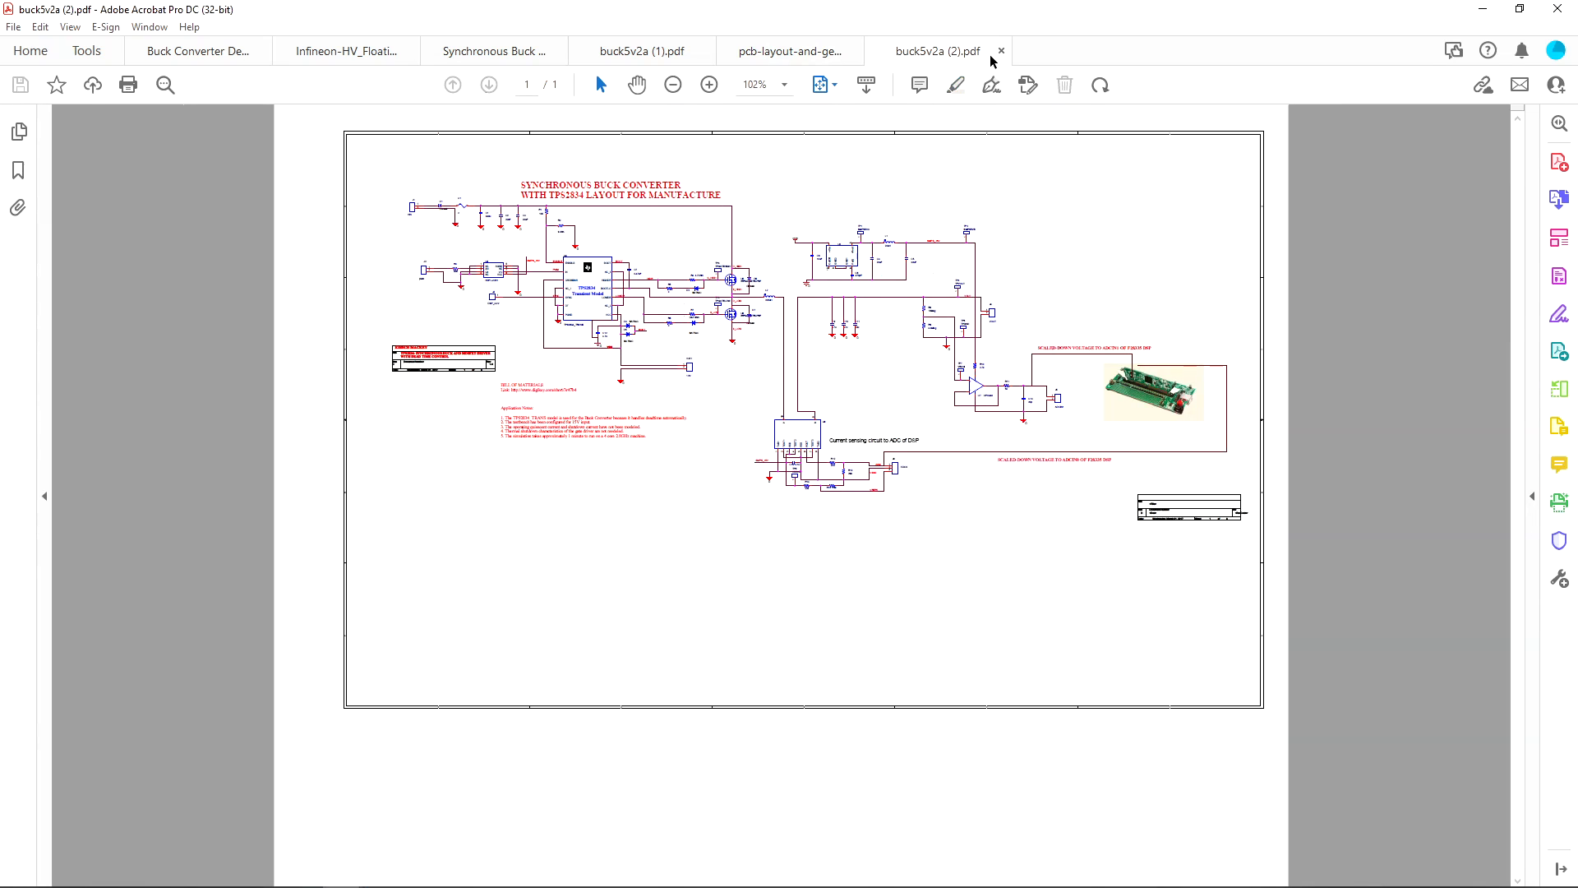
click(484, 53)
click(329, 53)
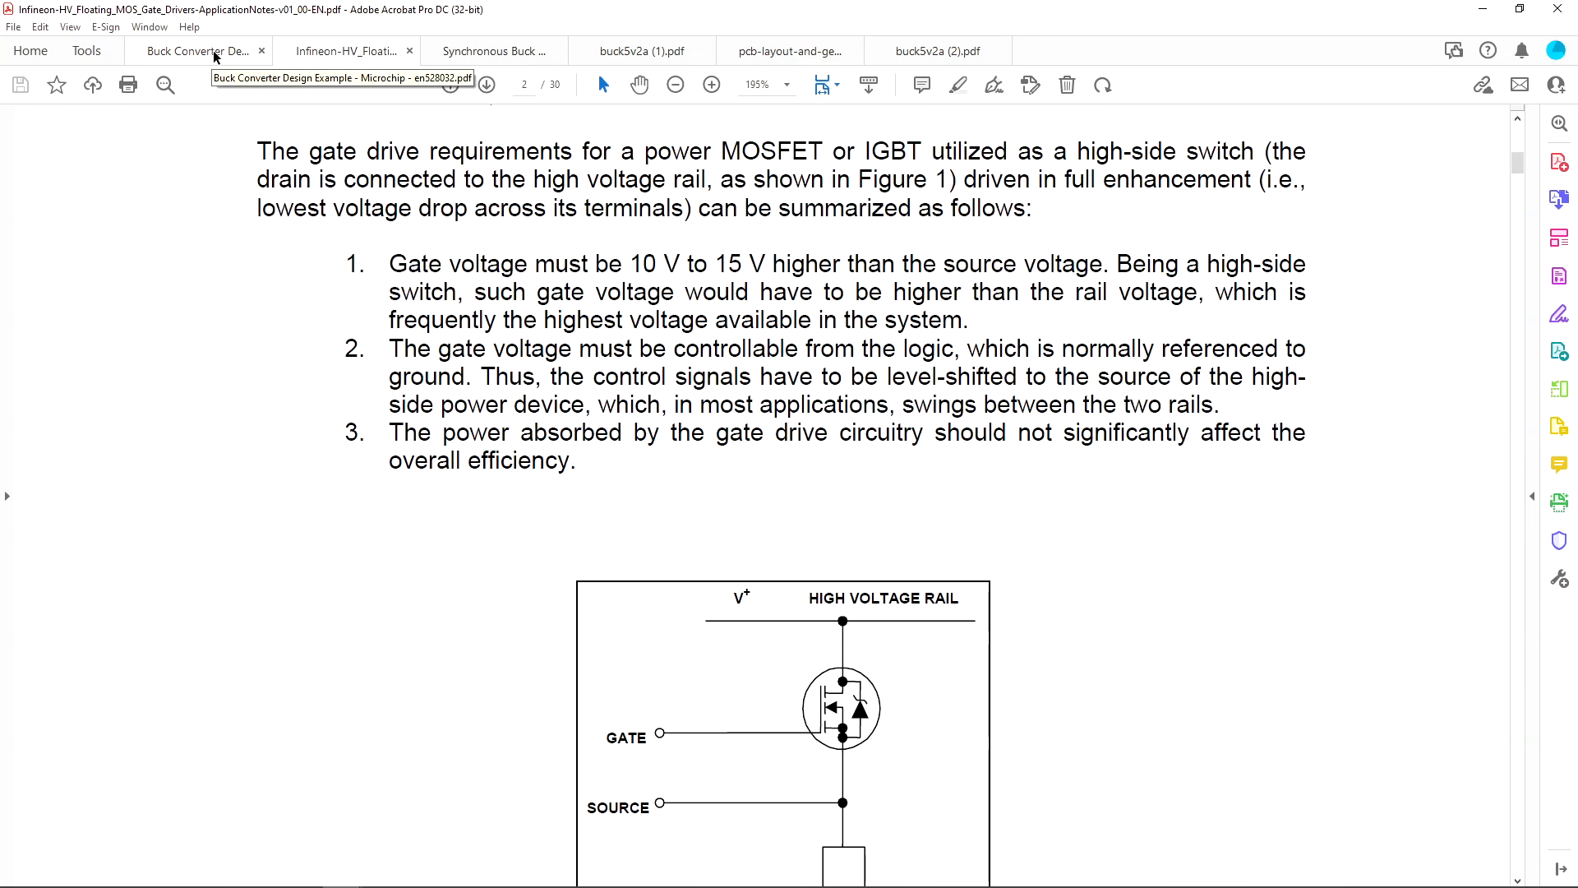
click(216, 56)
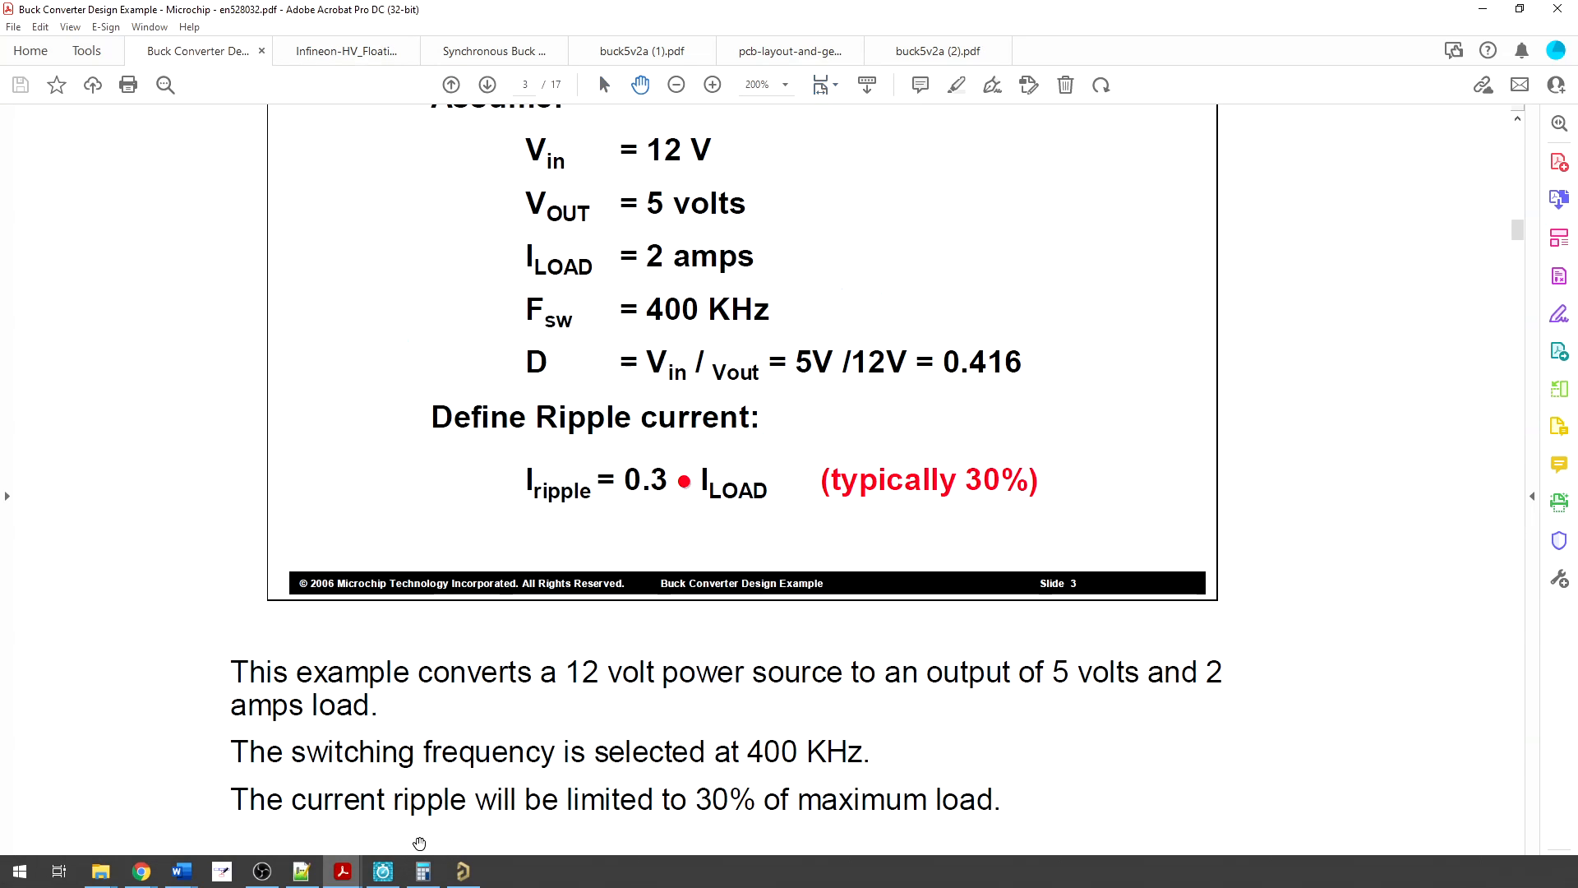
click(463, 872)
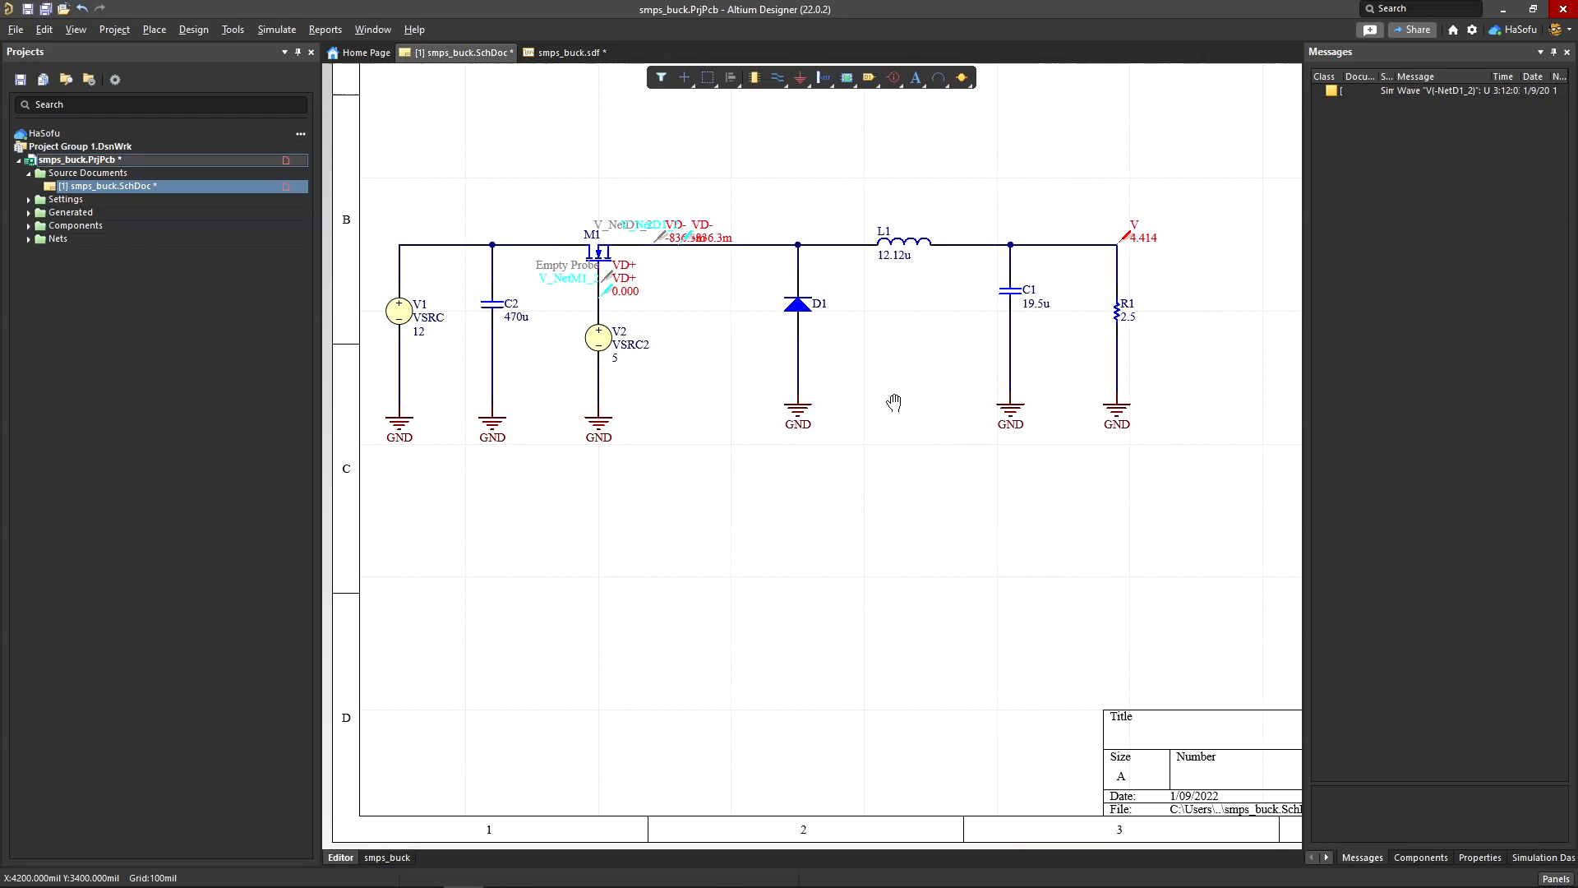
Step: Review the complete buck converter schematic alongside its transient analysis waveforms
right_drag(894, 402, 823, 404)
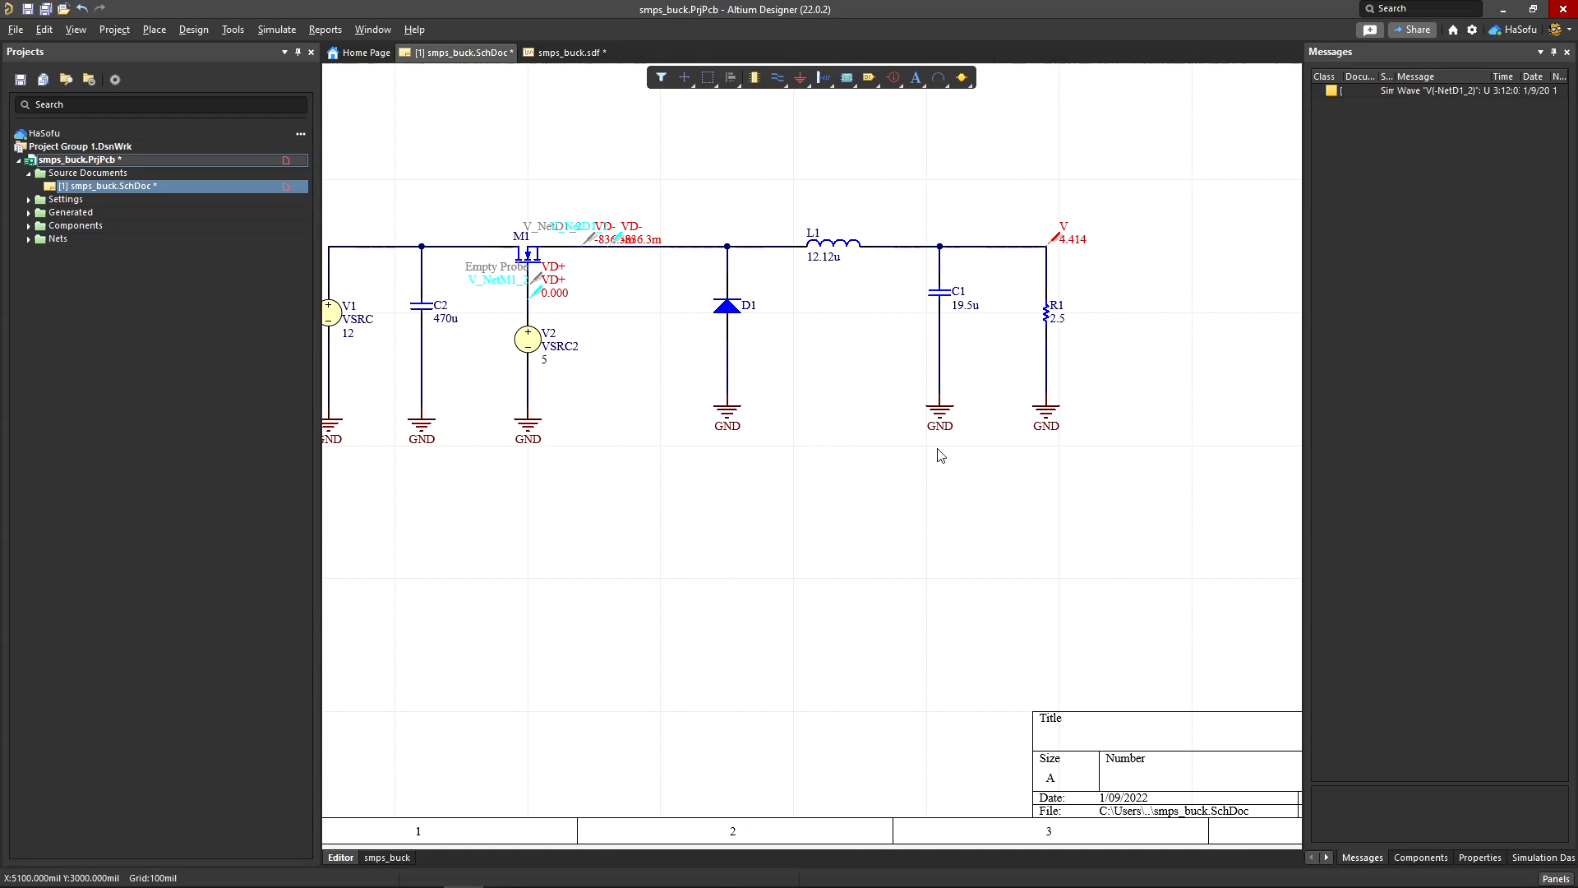
ctrl+scroll(884, 459, down, 1)
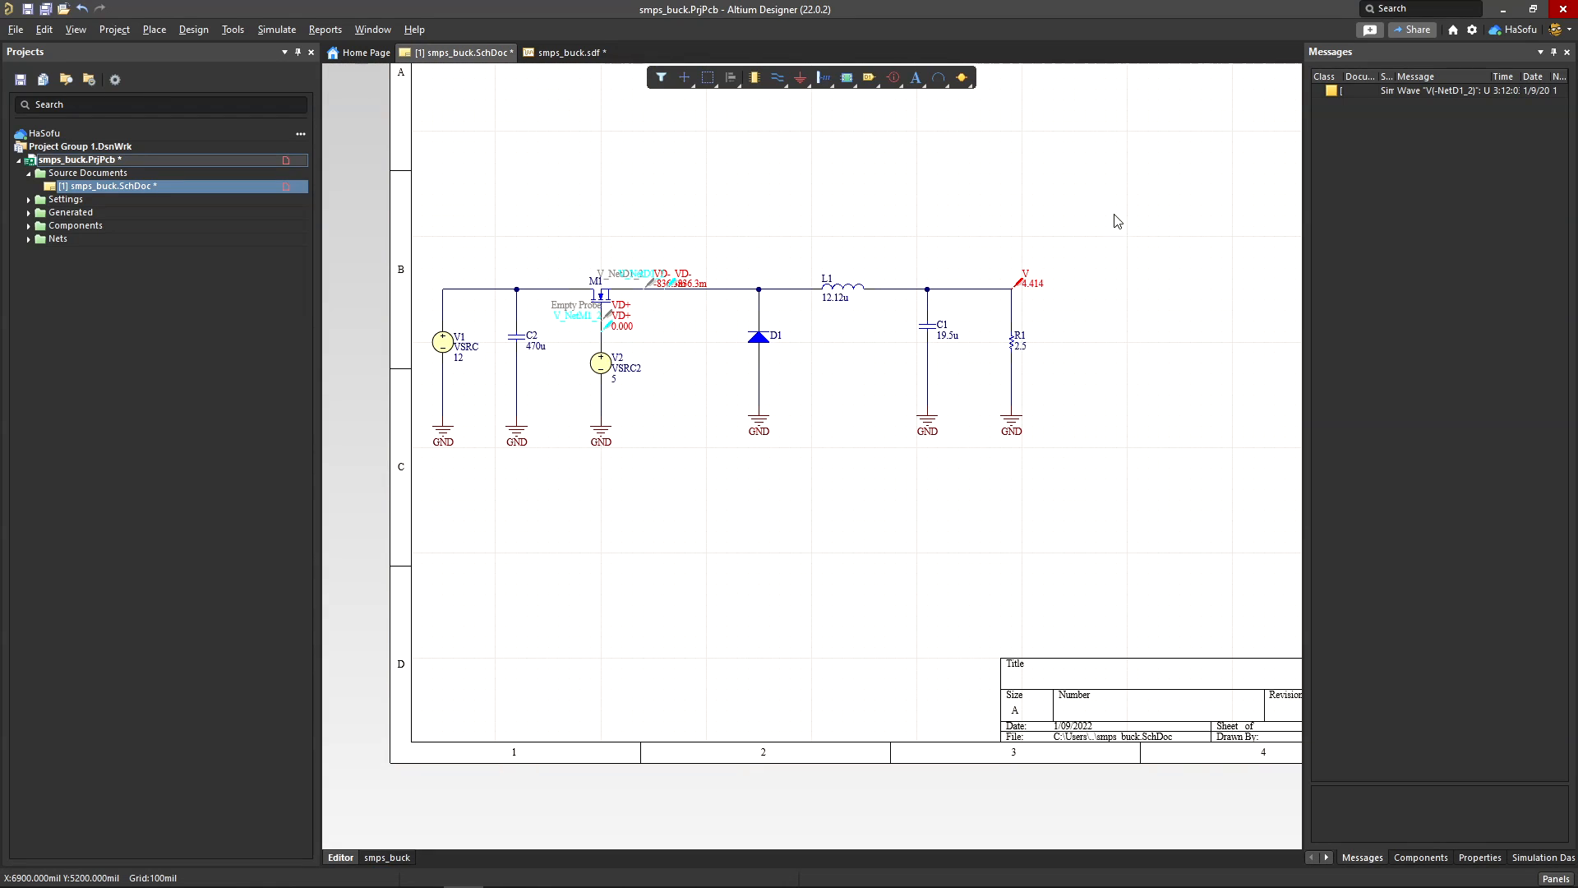
scroll(1067, 245, right, 1)
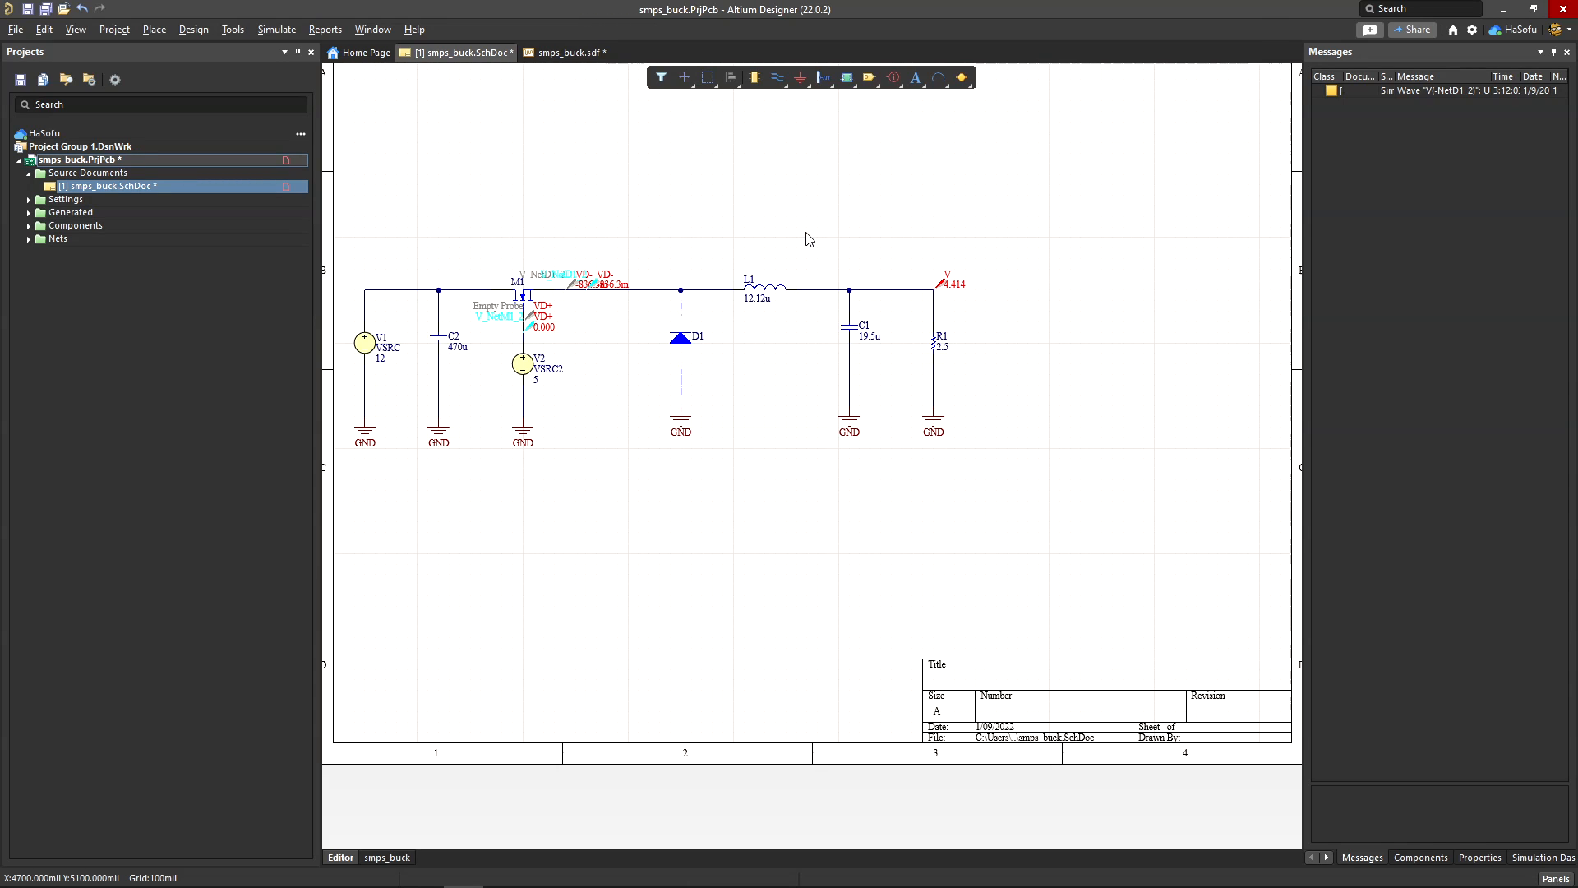
right_drag(622, 223, 690, 256)
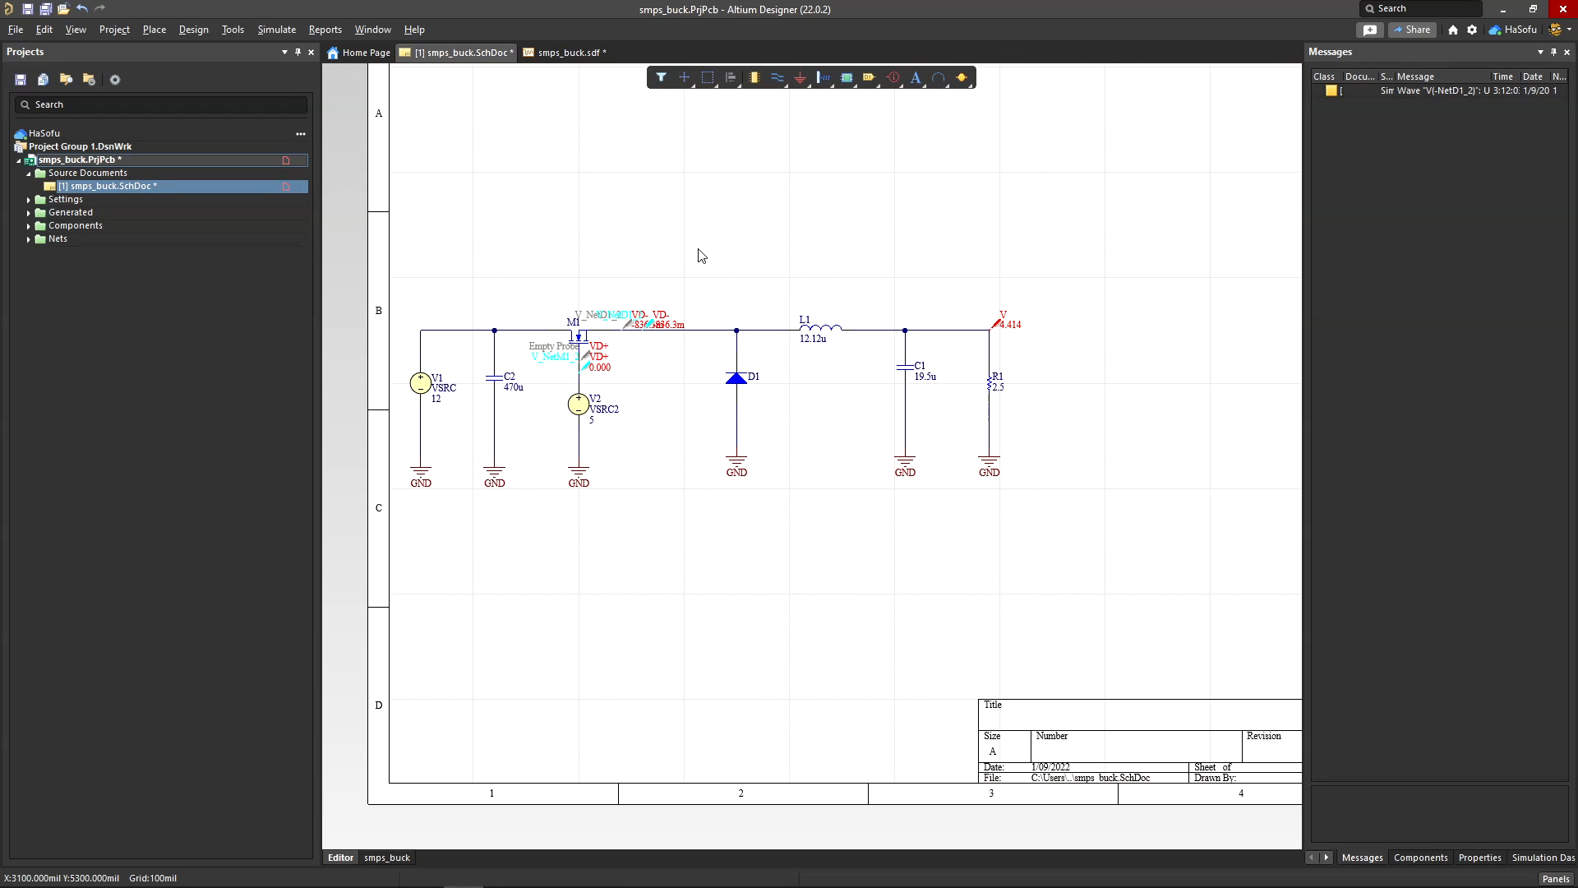
click(567, 52)
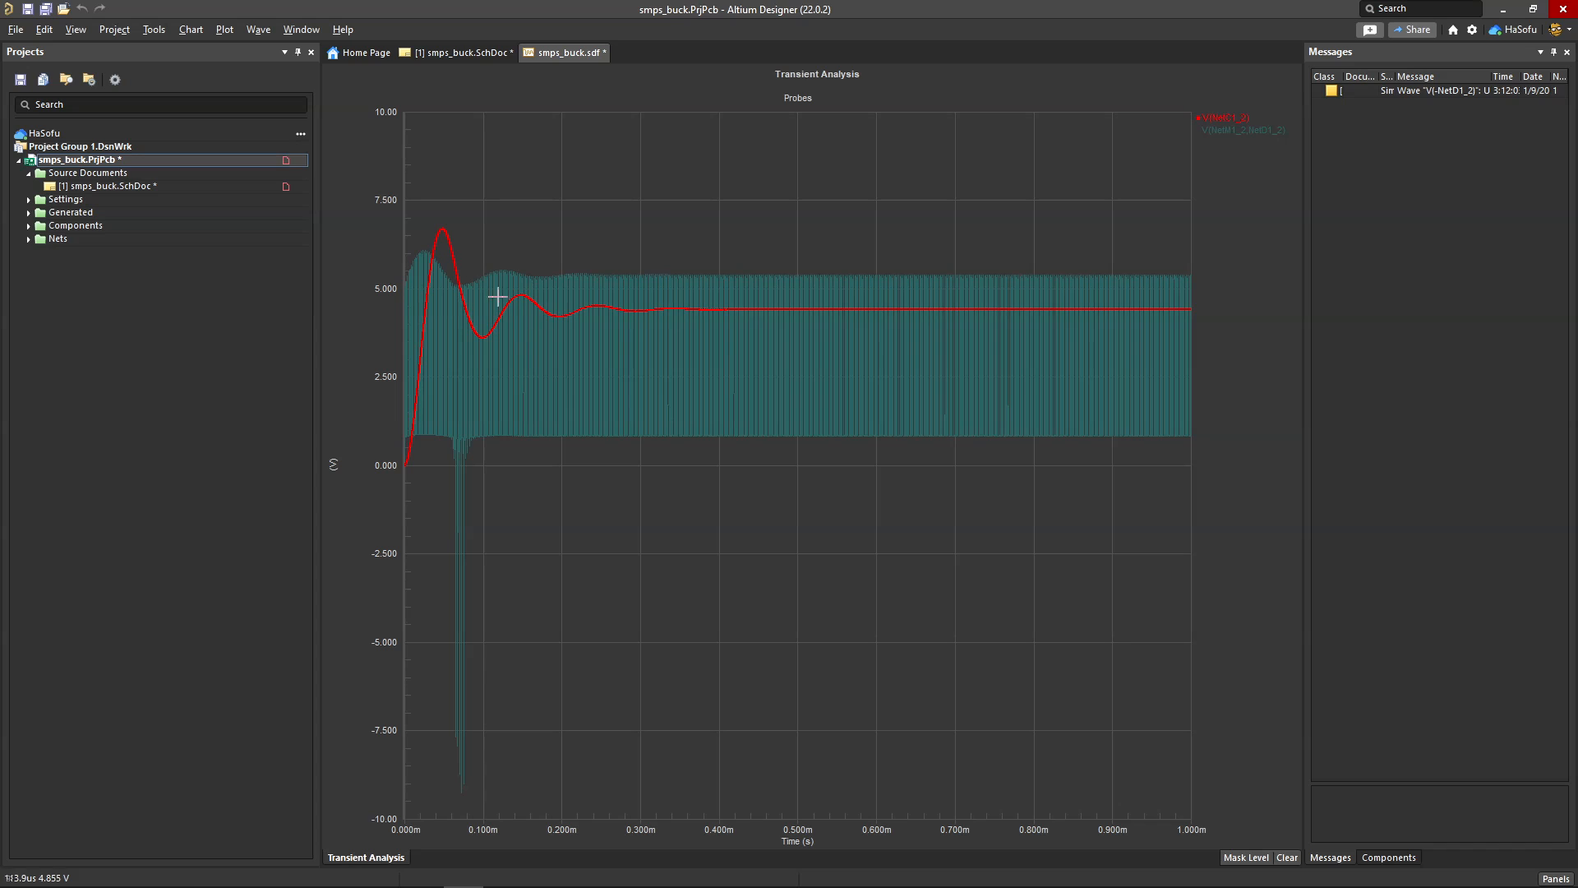
click(462, 52)
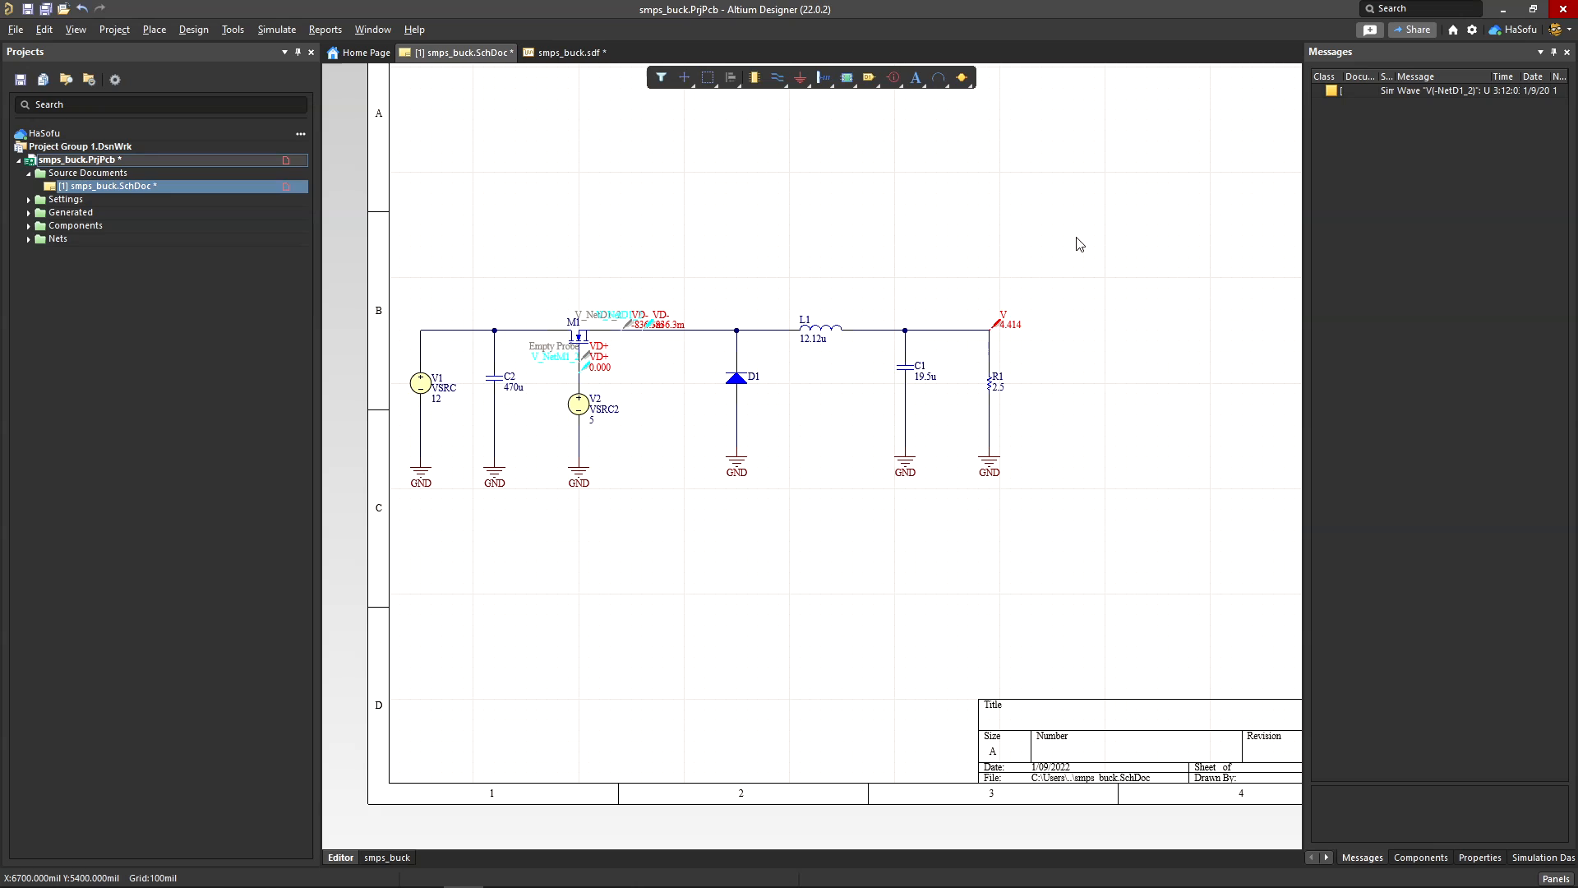
right_drag(1079, 244, 993, 241)
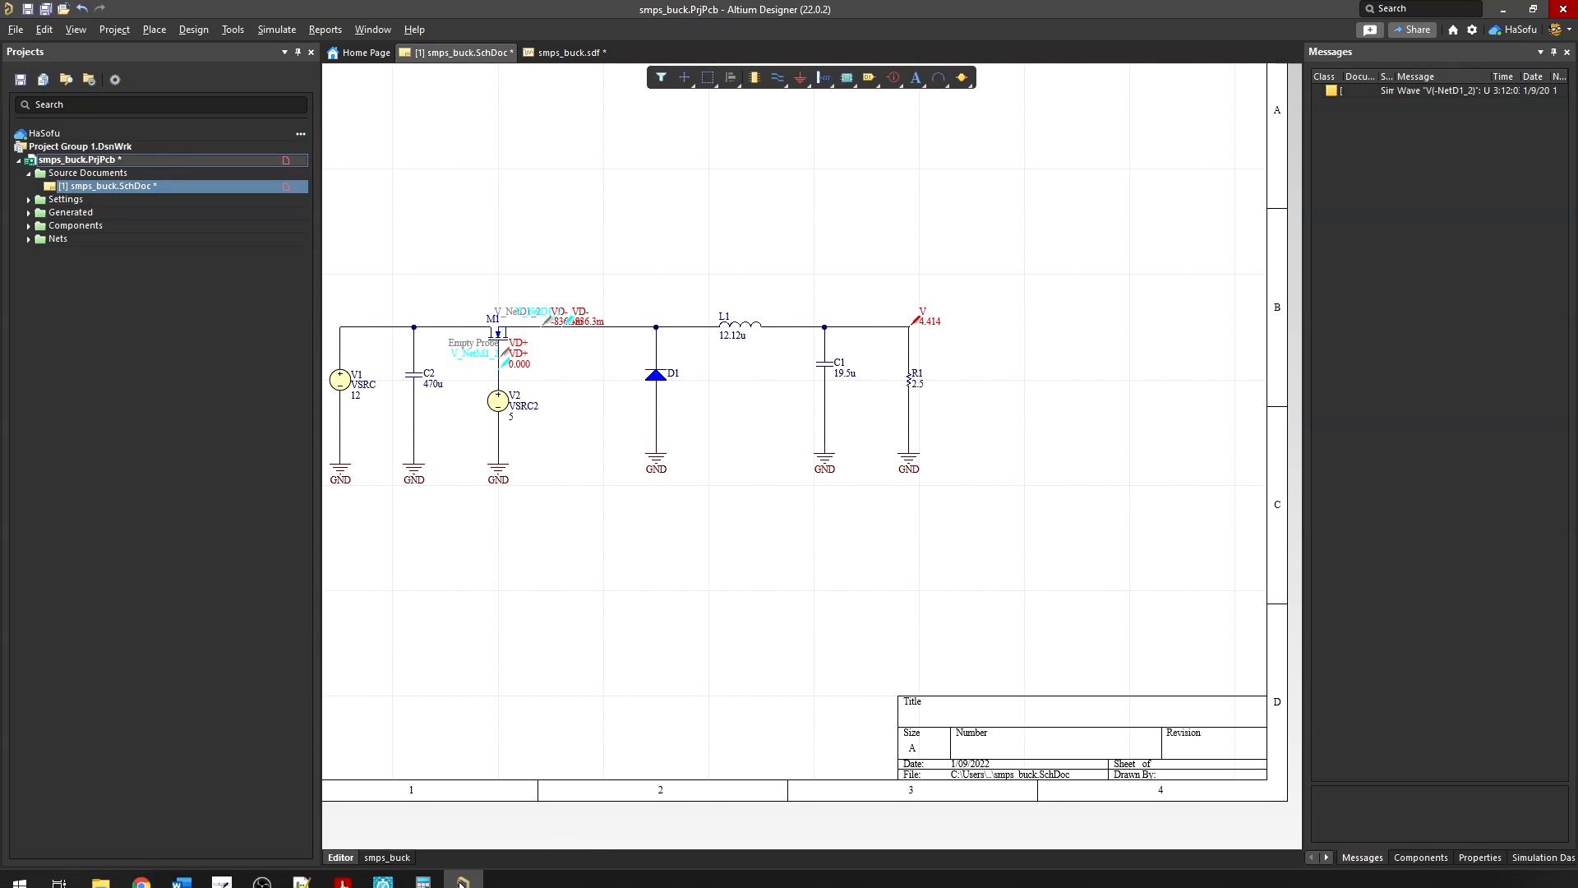
Step: Switch to the IR2110 report in Adobe Acrobat and examine its simulation schematic, output voltage plot and Vds plots
mouse_move(343, 877)
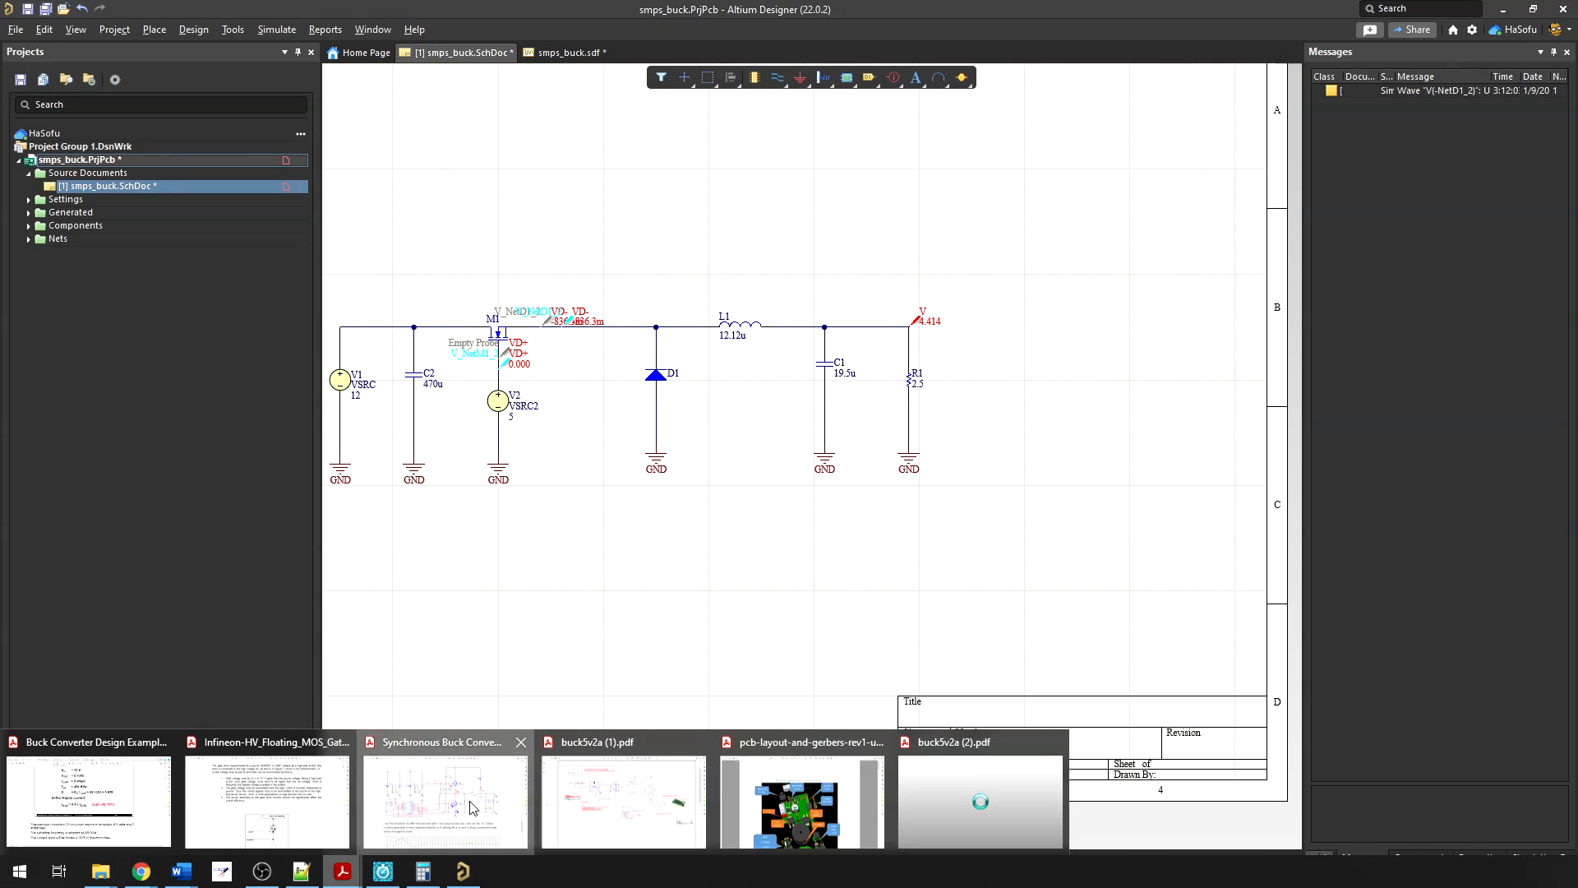
click(444, 801)
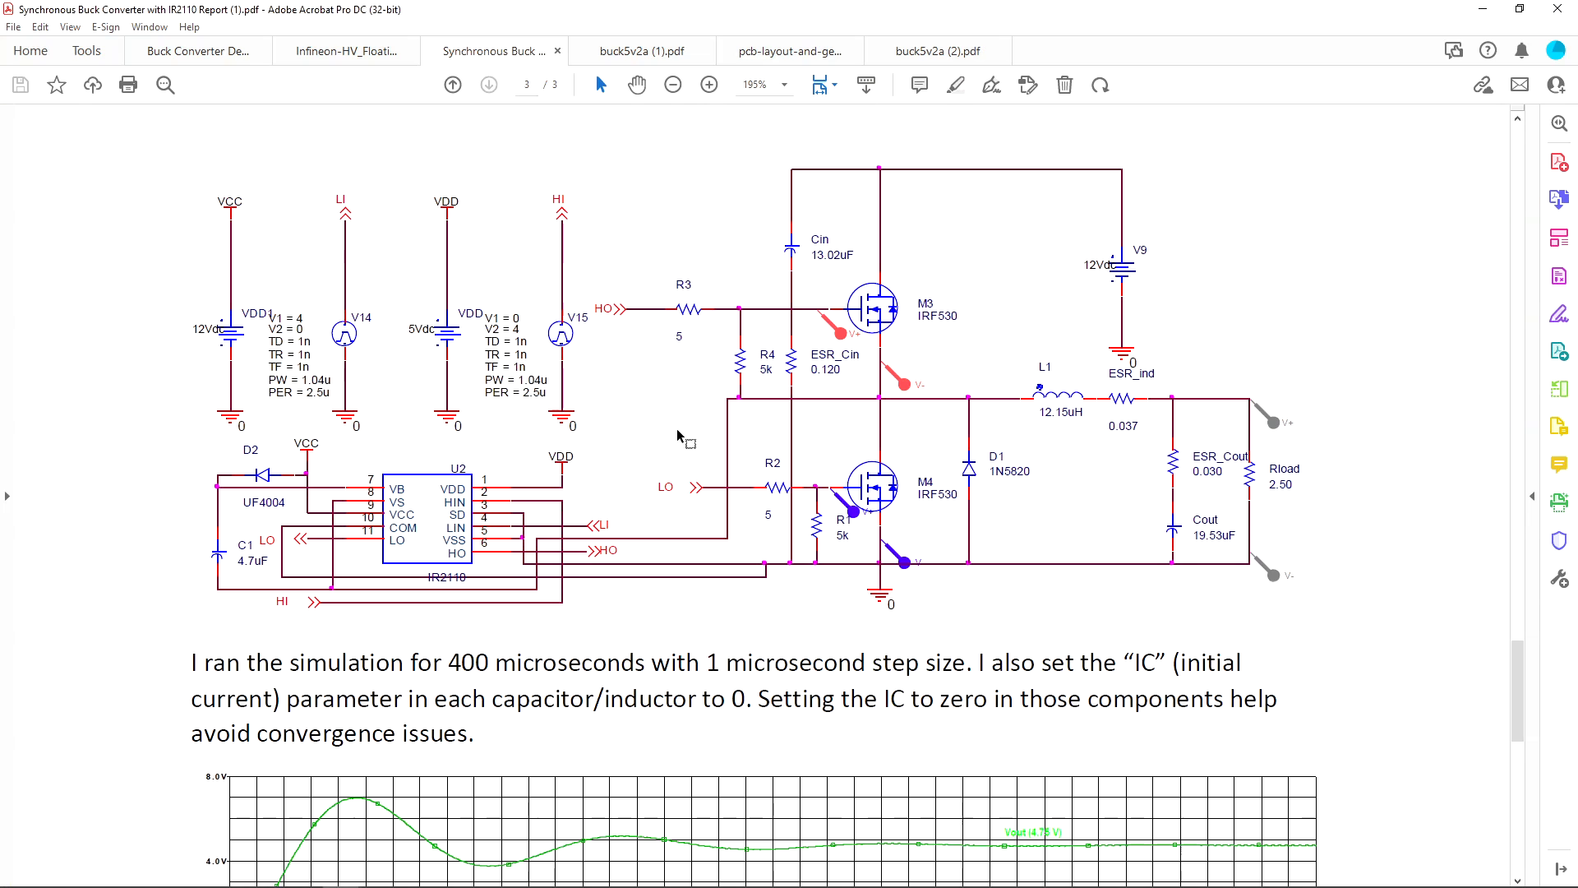
scroll(658, 403, down, 3)
scroll(658, 403, down, 2)
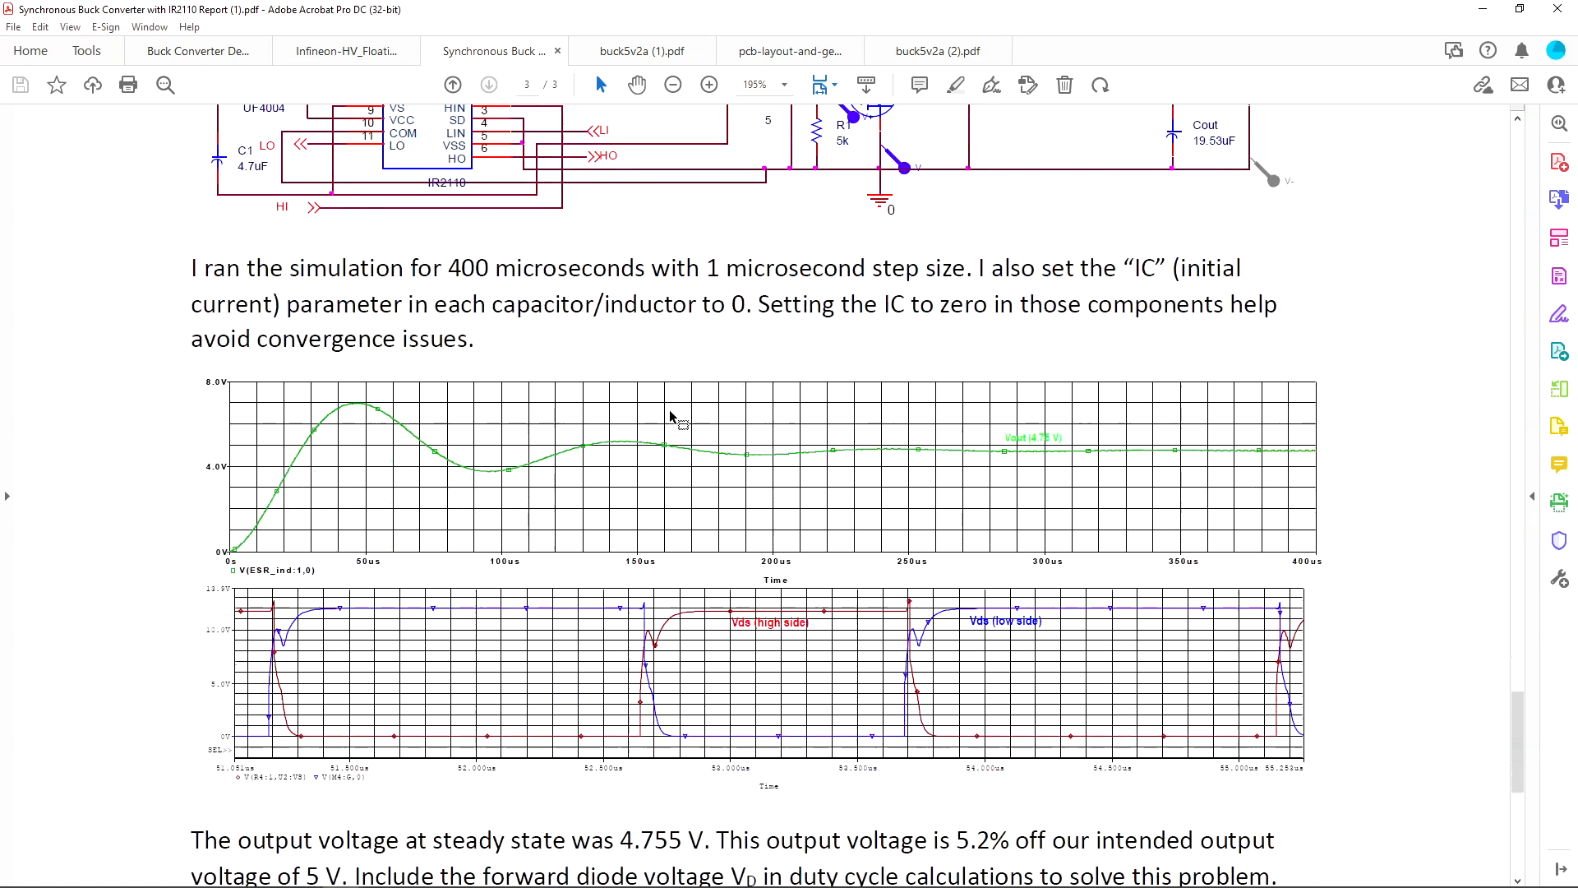
scroll(669, 411, down, 2)
scroll(684, 415, up, 6)
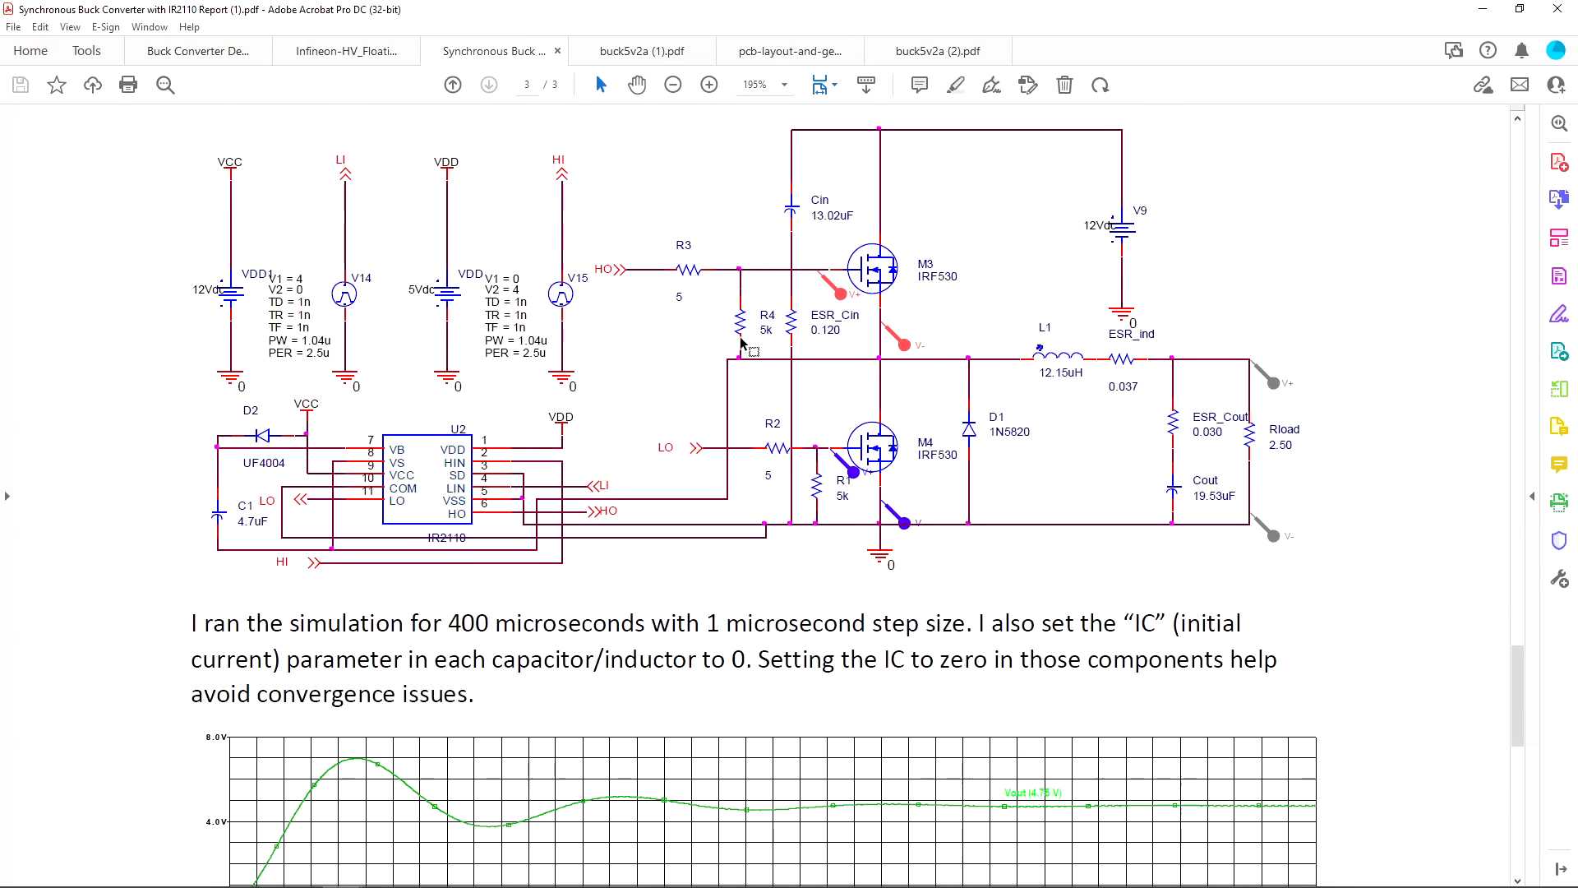
scroll(817, 324, down, 12)
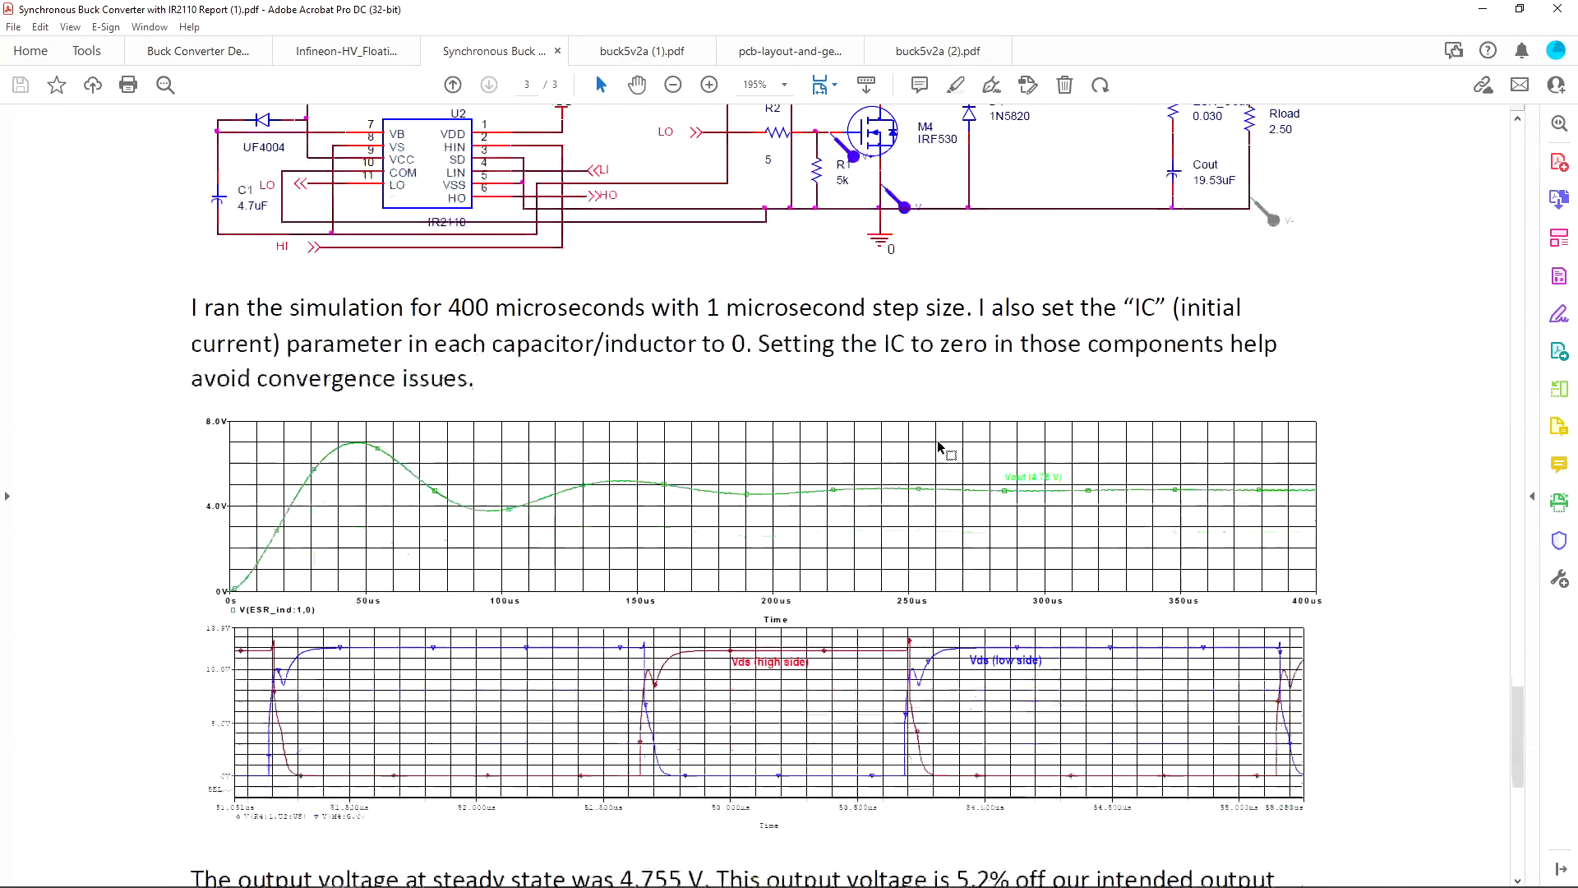
Step: Look over the TPS2834 schematic in buck5v2a (1).pdf, and switch back to the buck converter schematic in Altium Designer
click(644, 51)
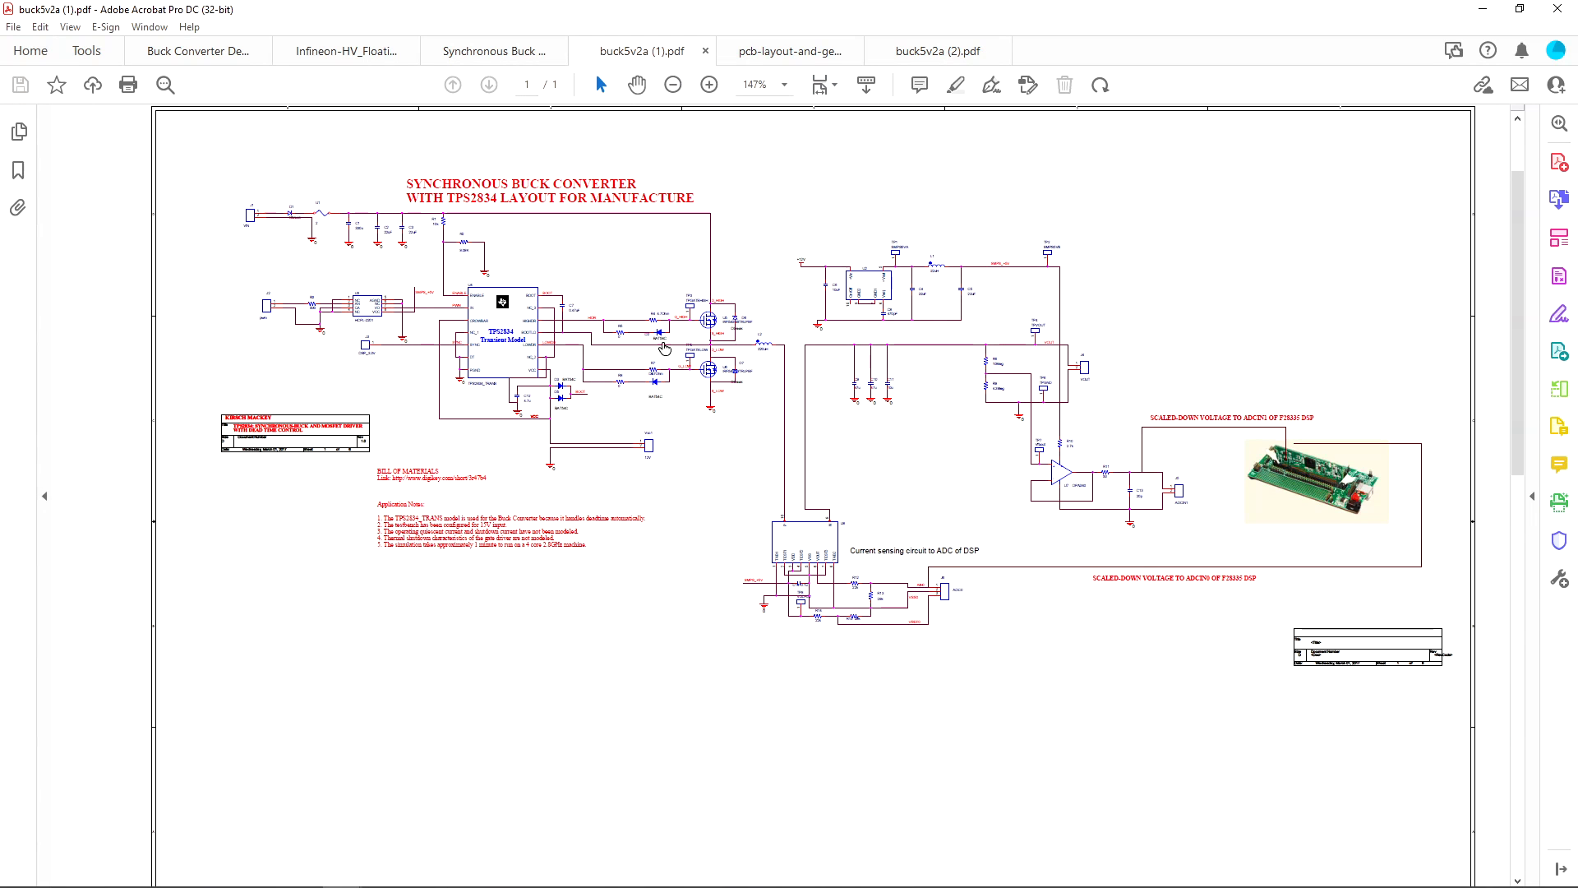
scroll(1362, 332, down, 2)
scroll(1362, 332, down, 2)
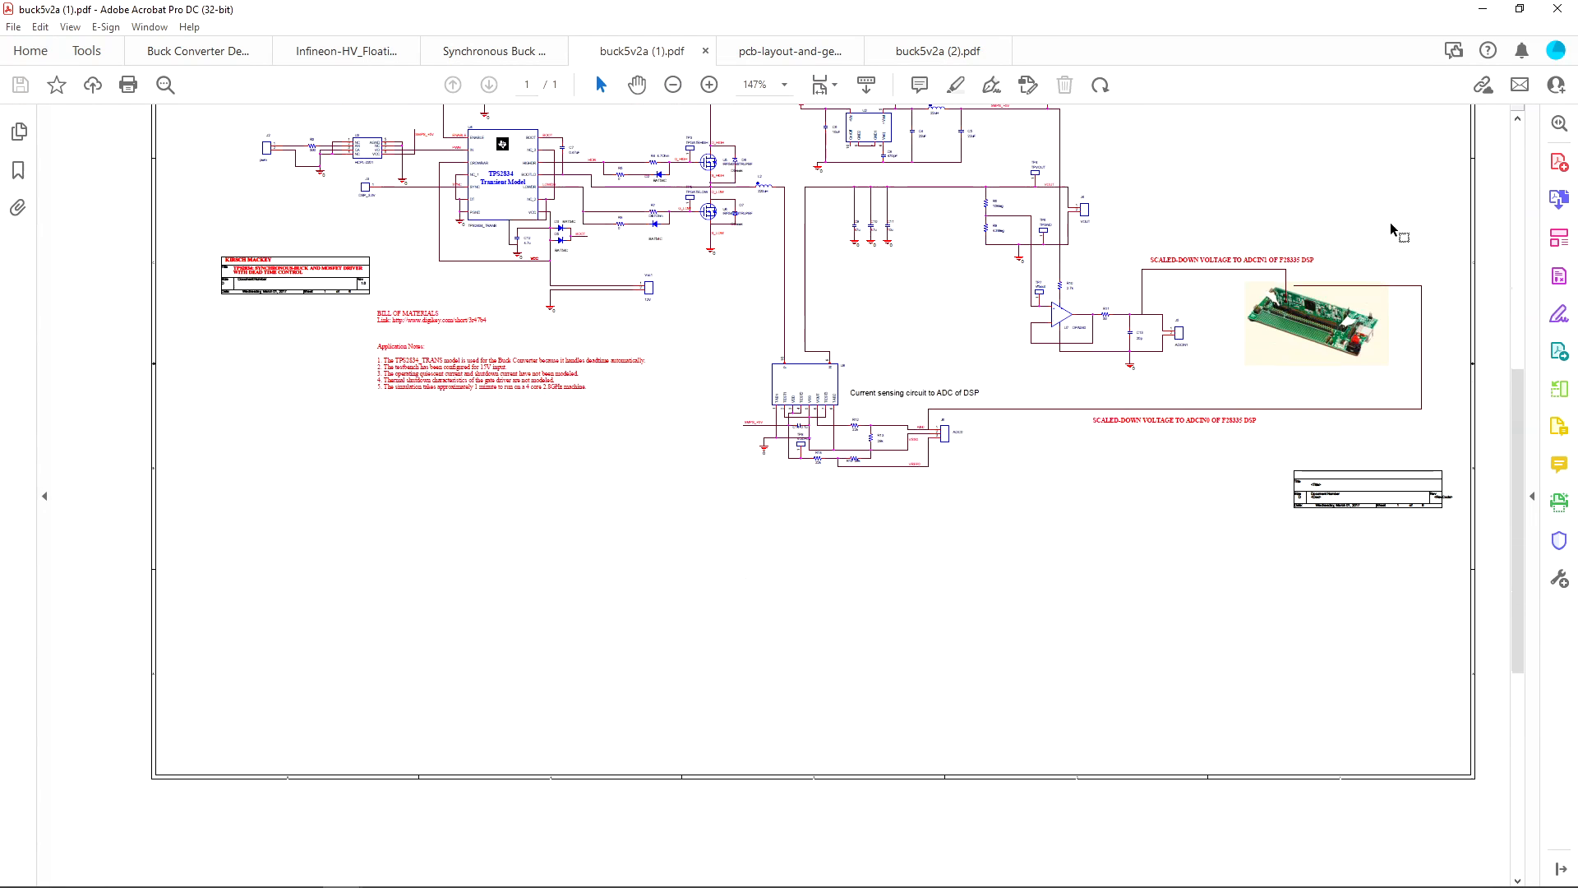
click(1482, 8)
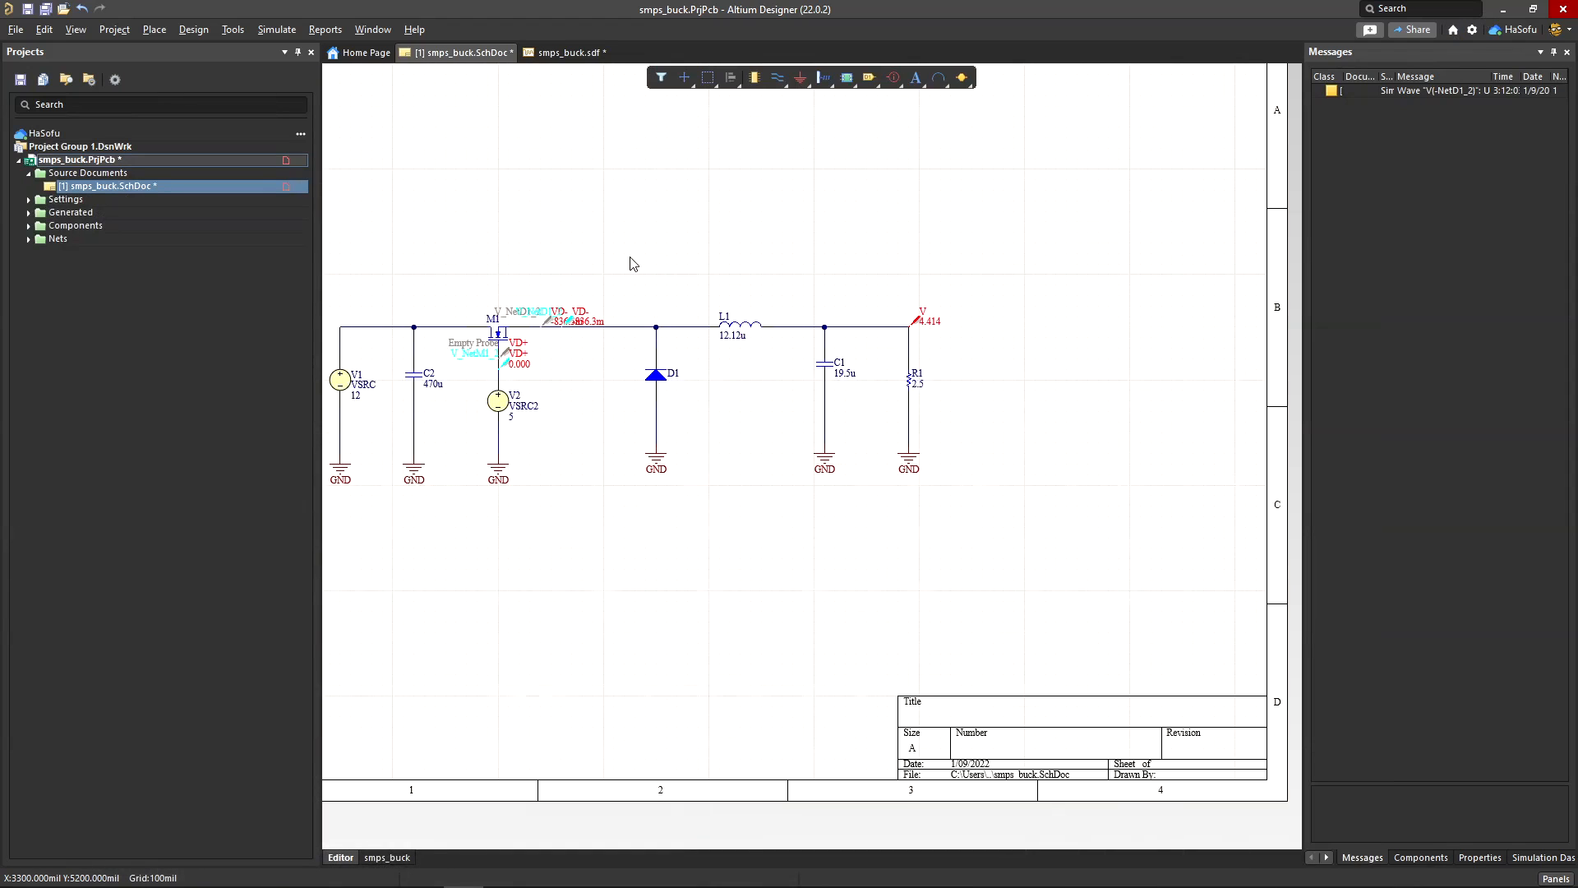
right_drag(649, 244, 749, 254)
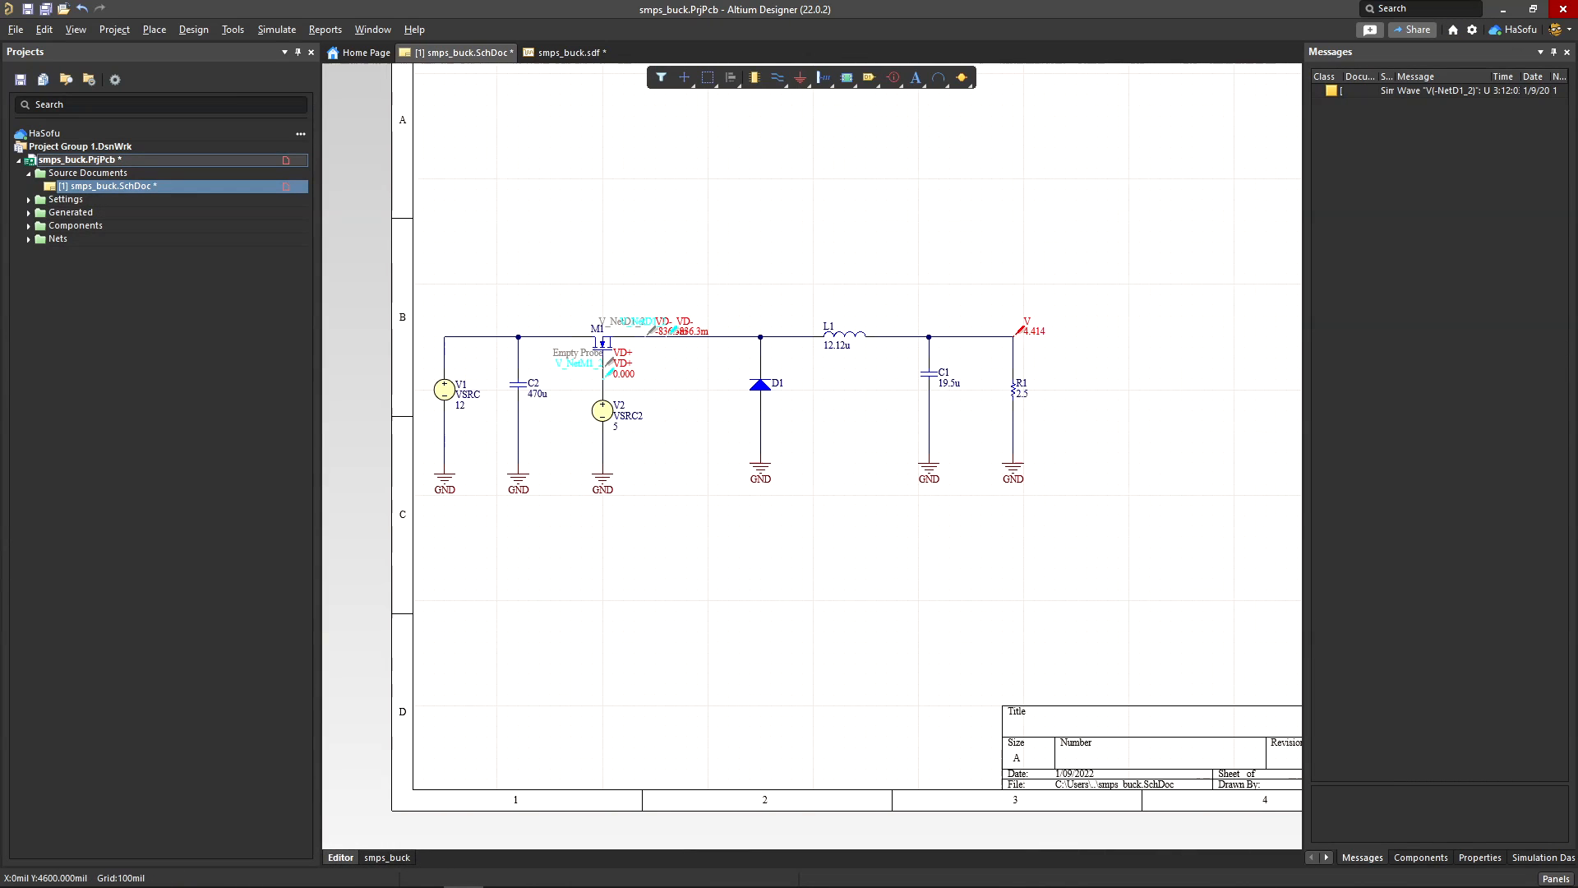